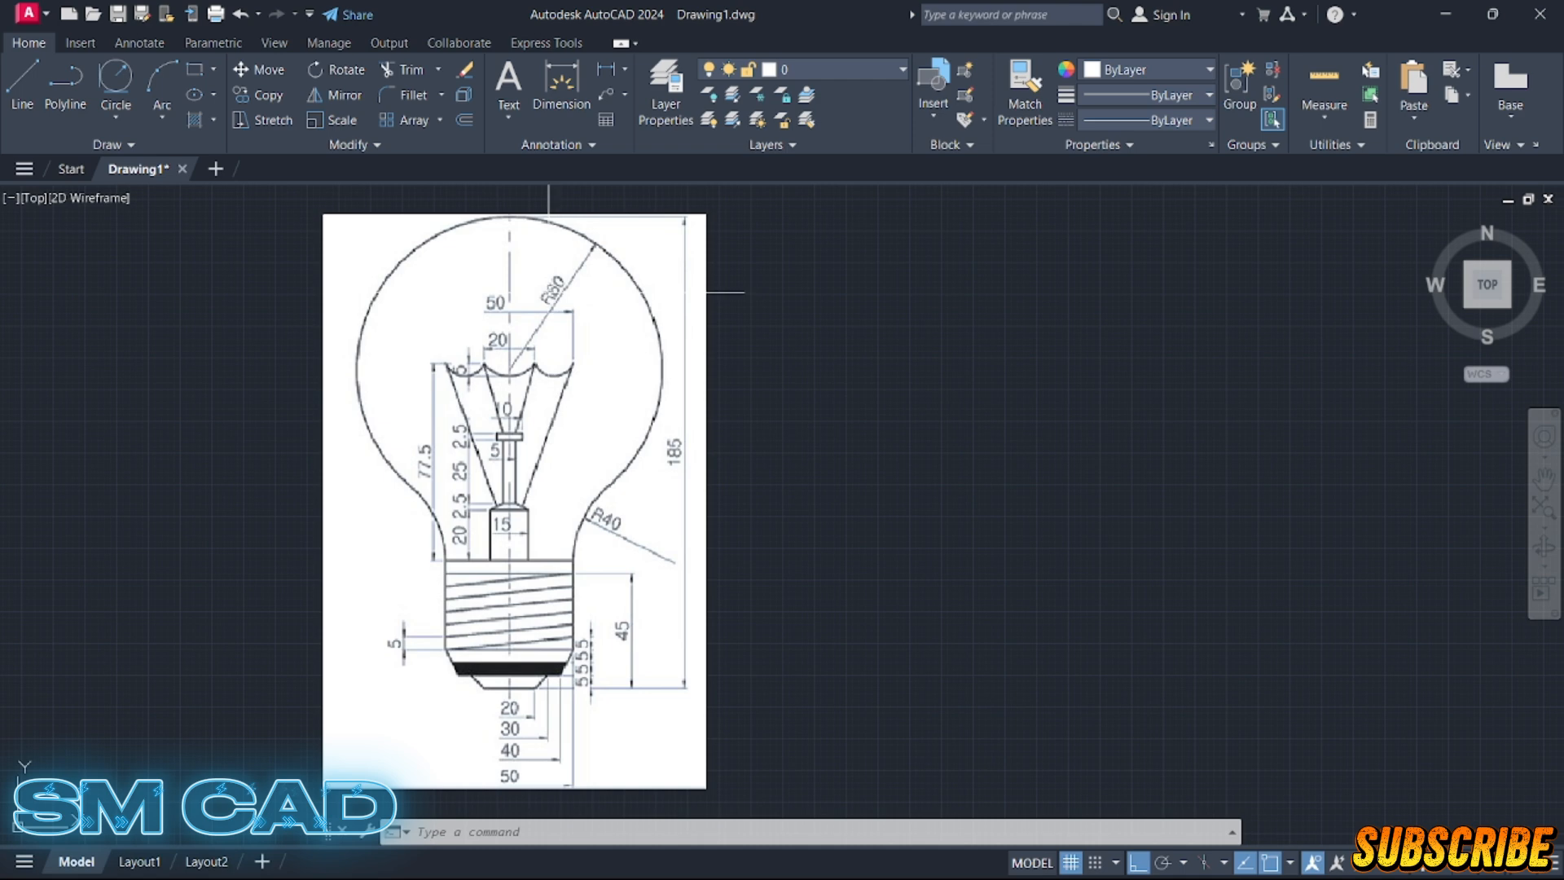
- Draw a circle of radius 60 in the empty area beside the light bulb reference image
key("Escape")
key("Escape")
key("Escape")
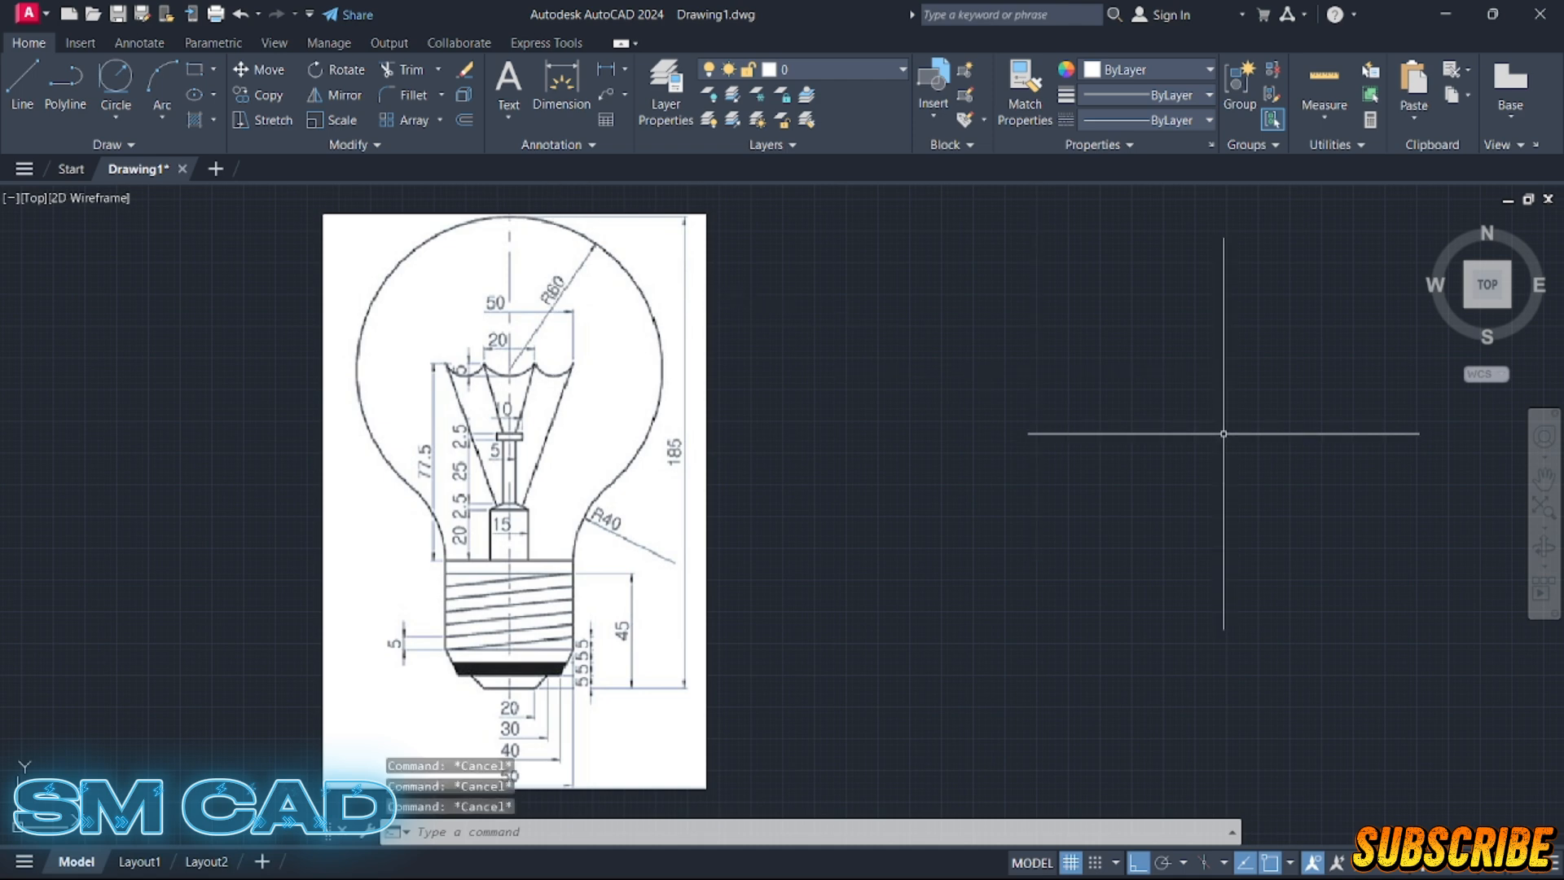
type("c")
key("Return")
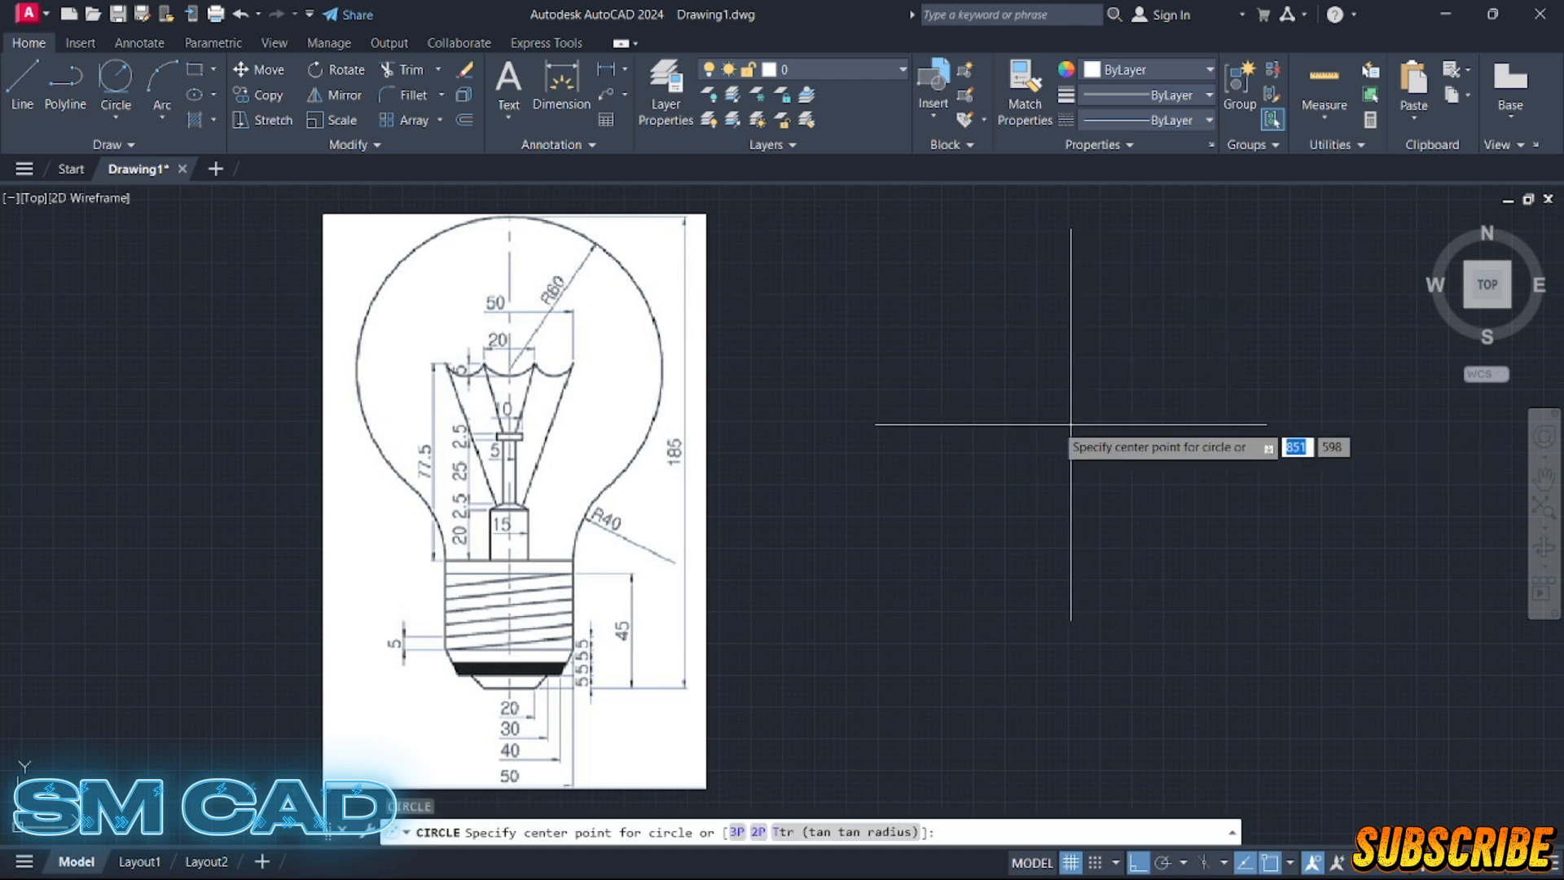
left_click(1019, 363)
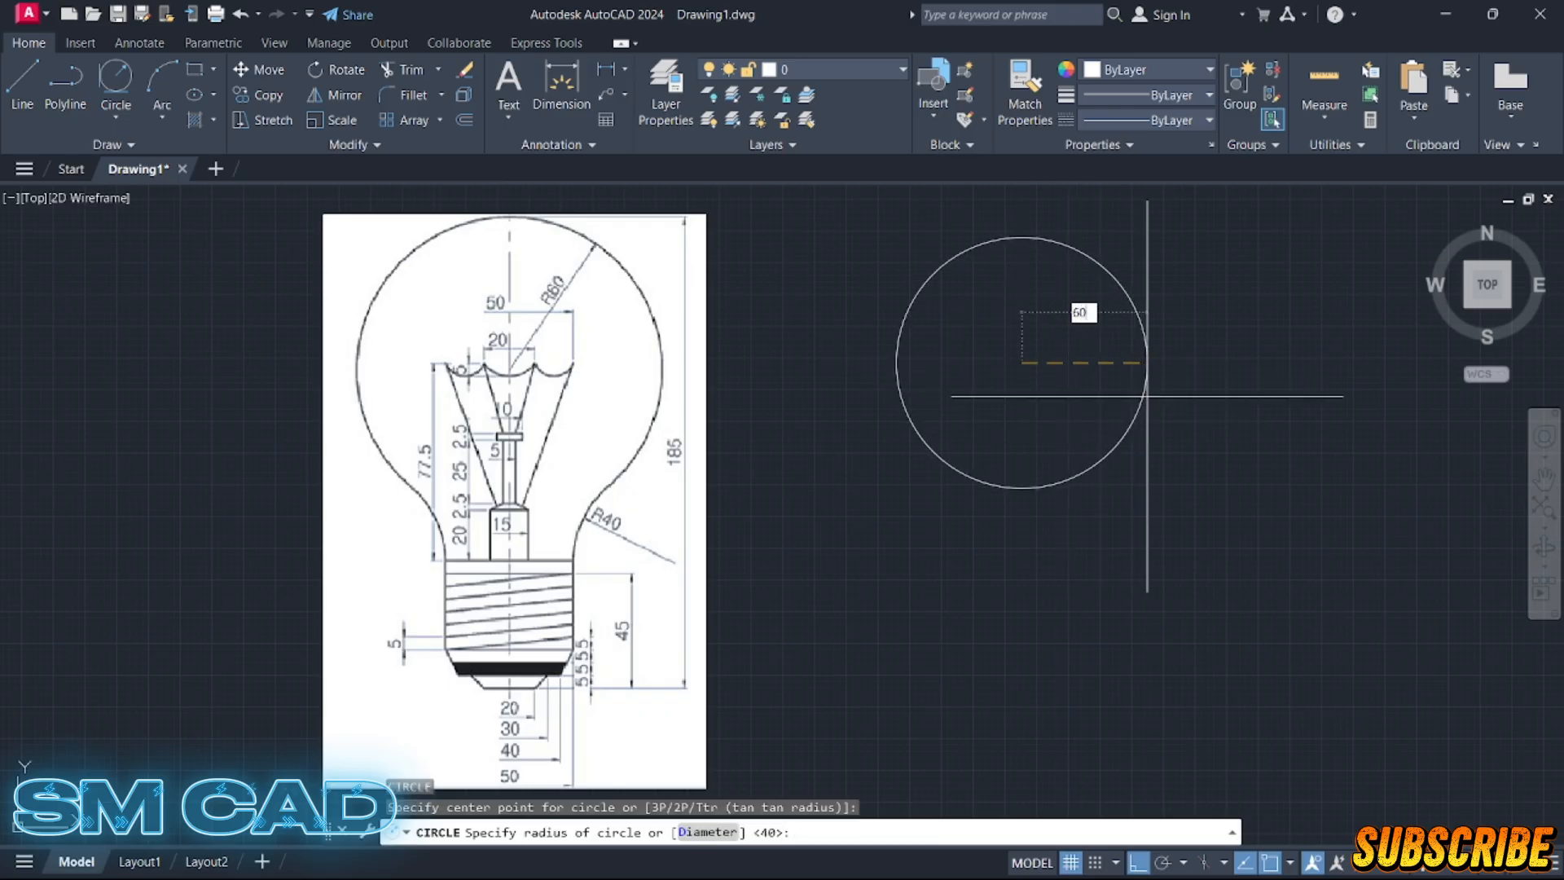
key("Return")
key("Escape")
key("Escape")
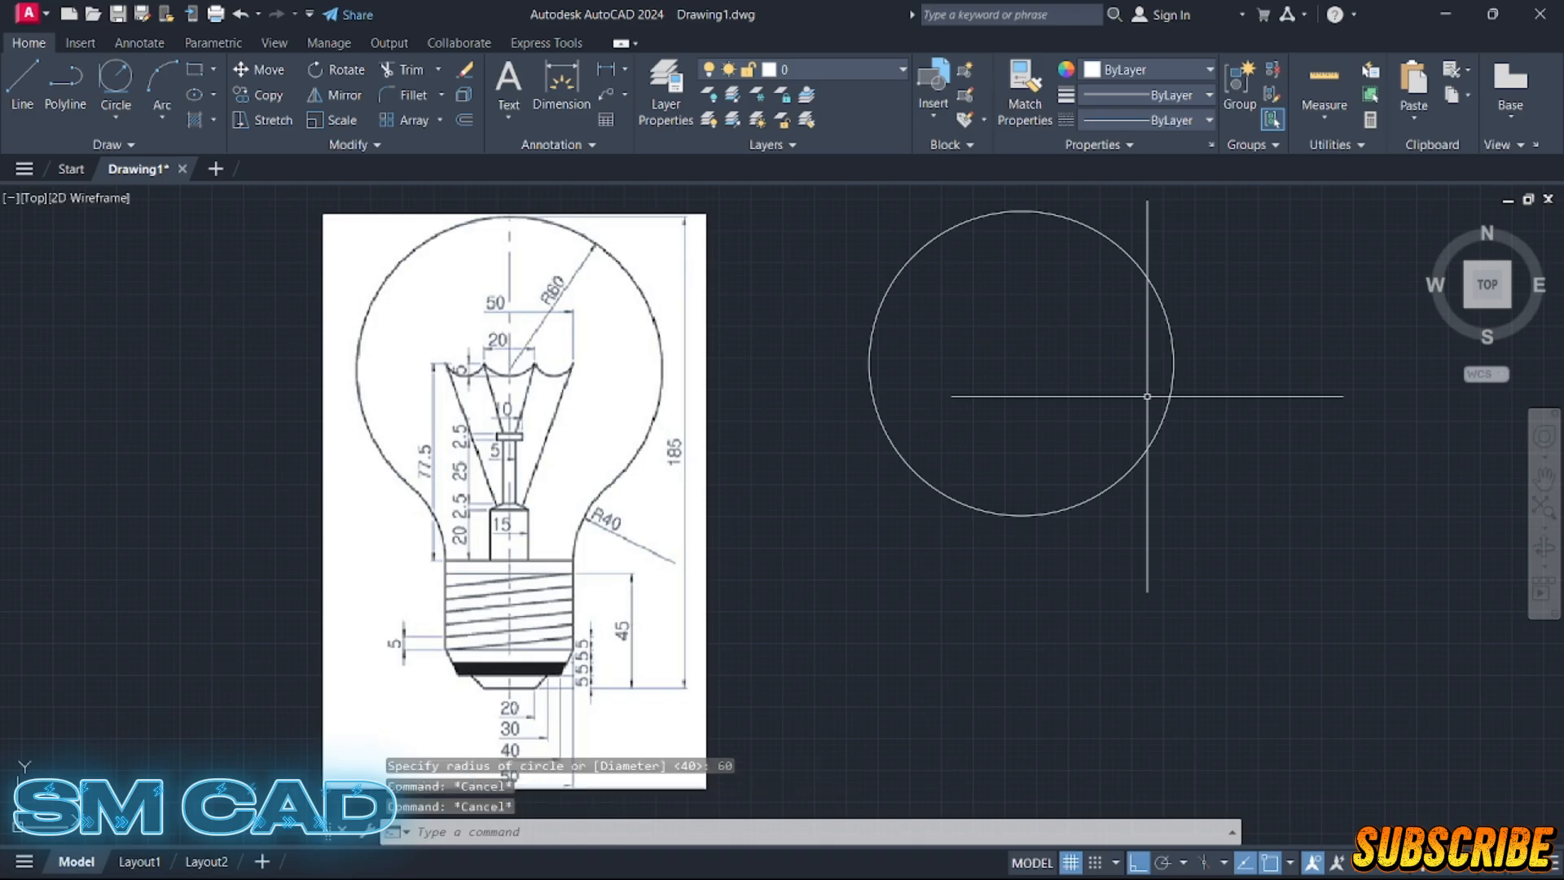
- Draw a vertical centre line 185 long, running down from the circle's top quadrant
type("l")
key("Return")
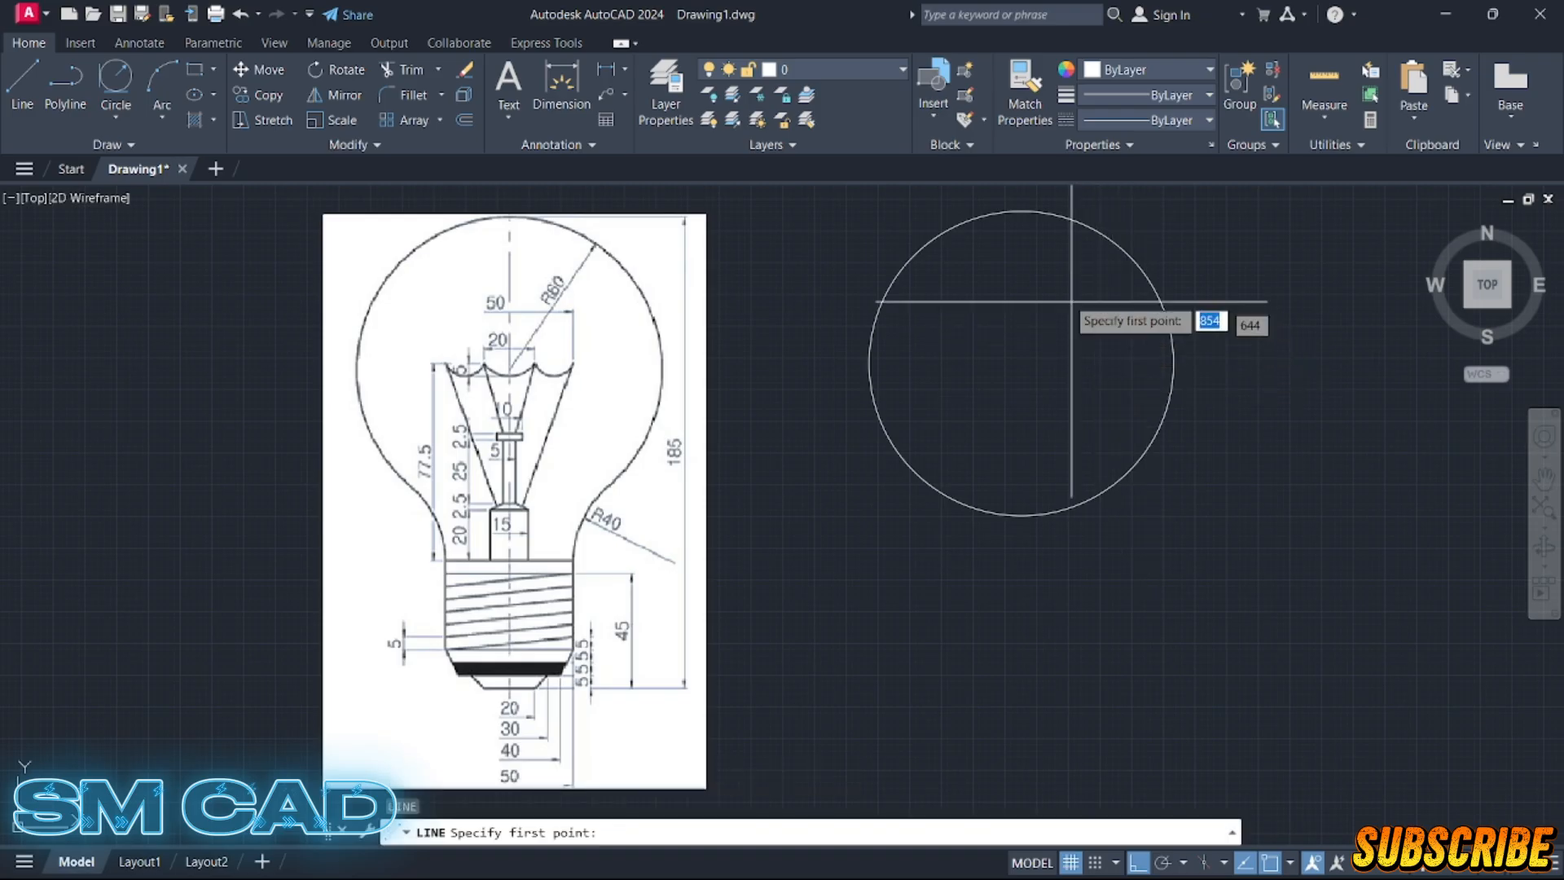
left_click(1021, 211)
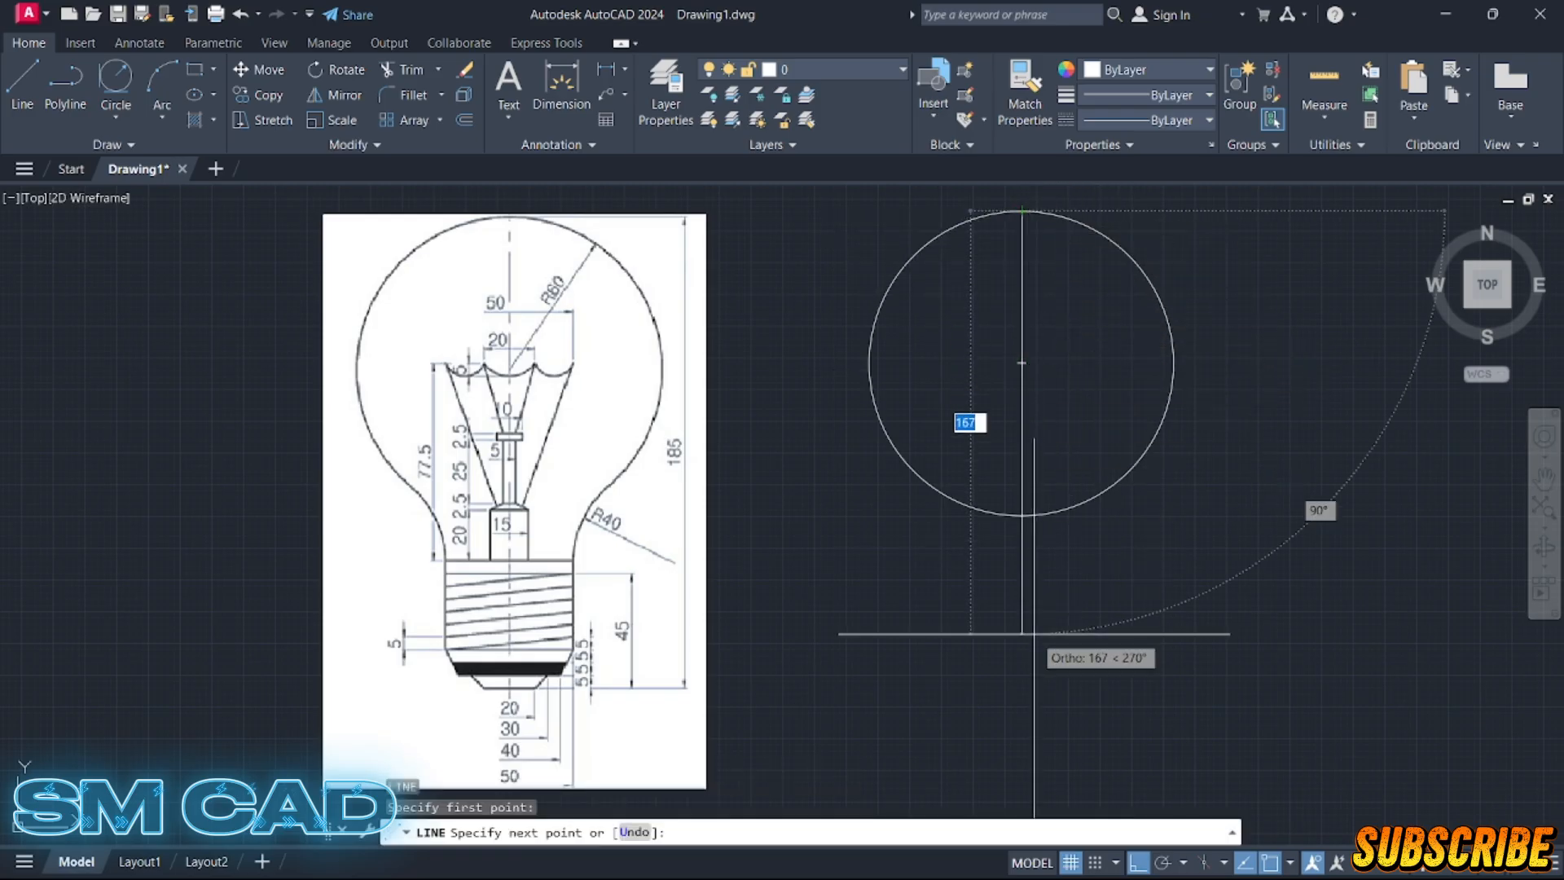
type("185")
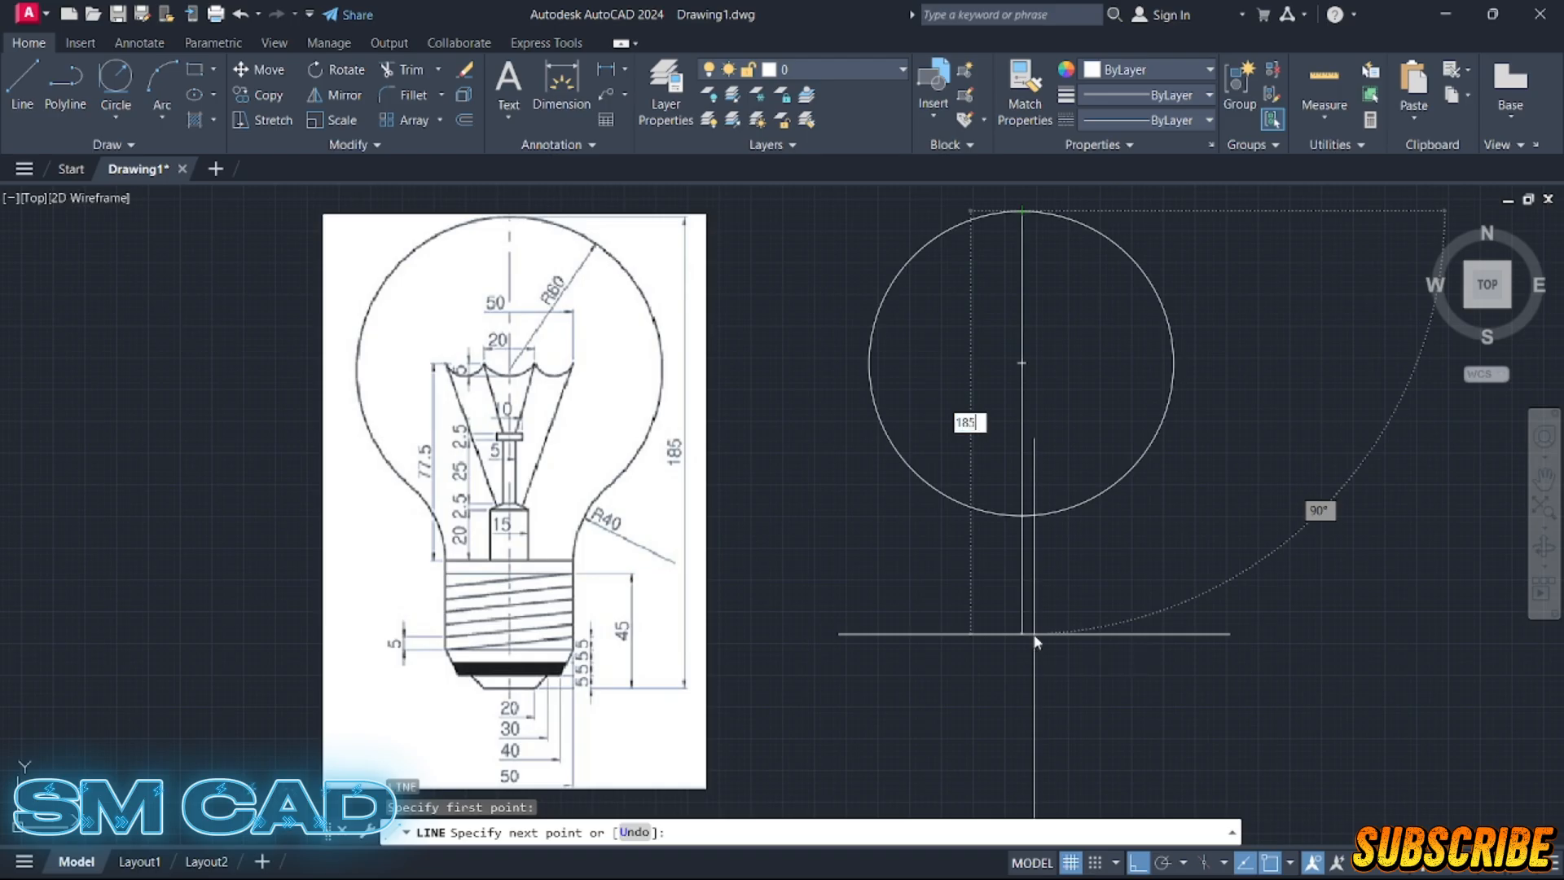
key("Return")
key("Return")
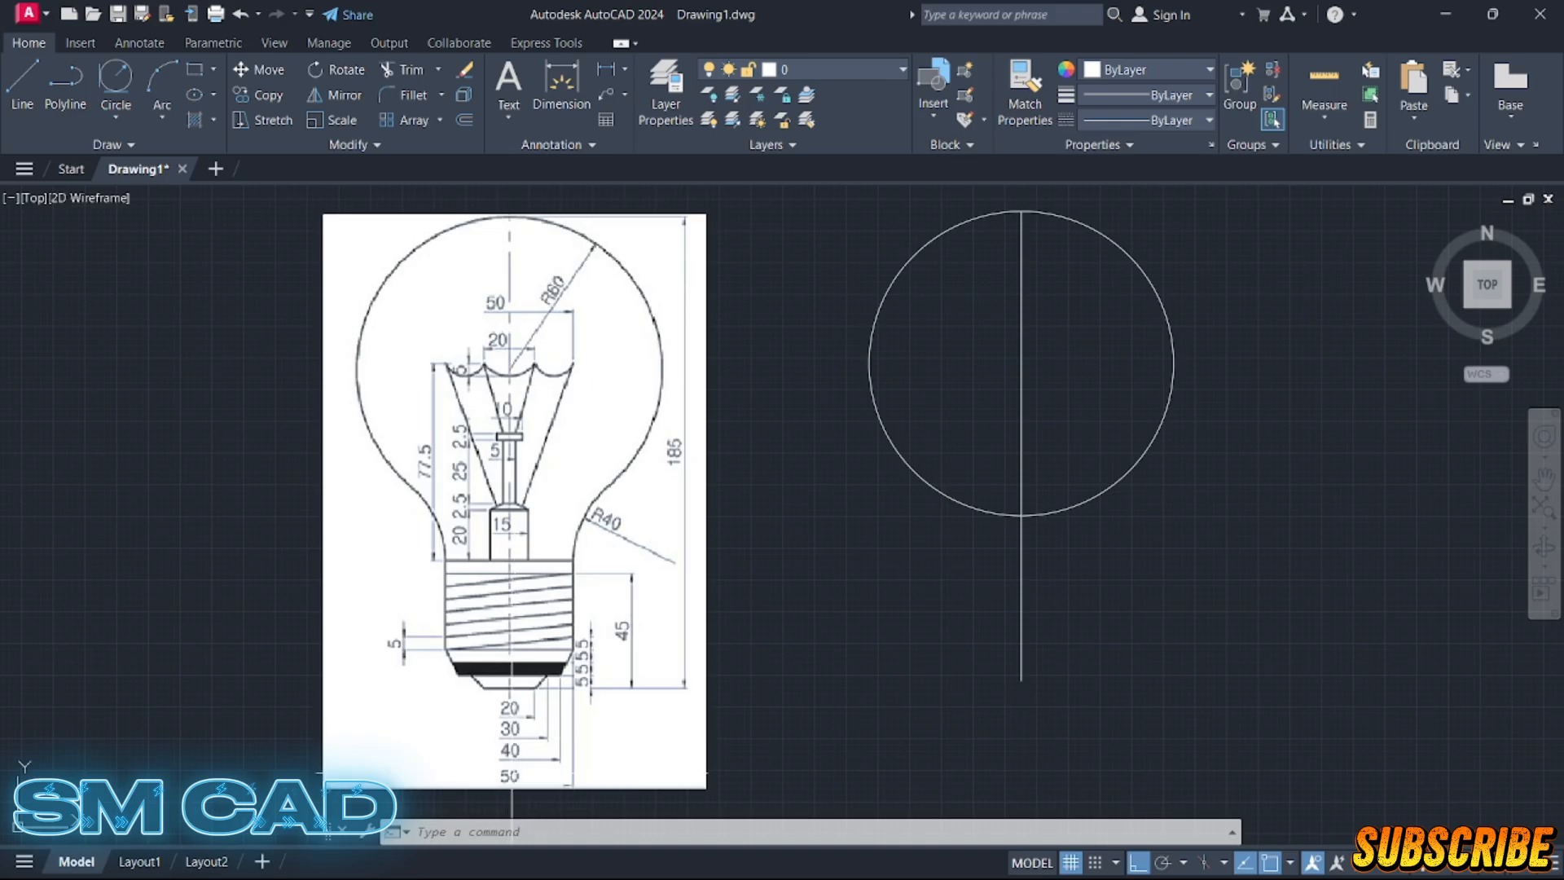
key("Escape")
key("Escape")
- Draw a 20-long horizontal line in the free space beside the centre line's lower end
type("l")
key("Return")
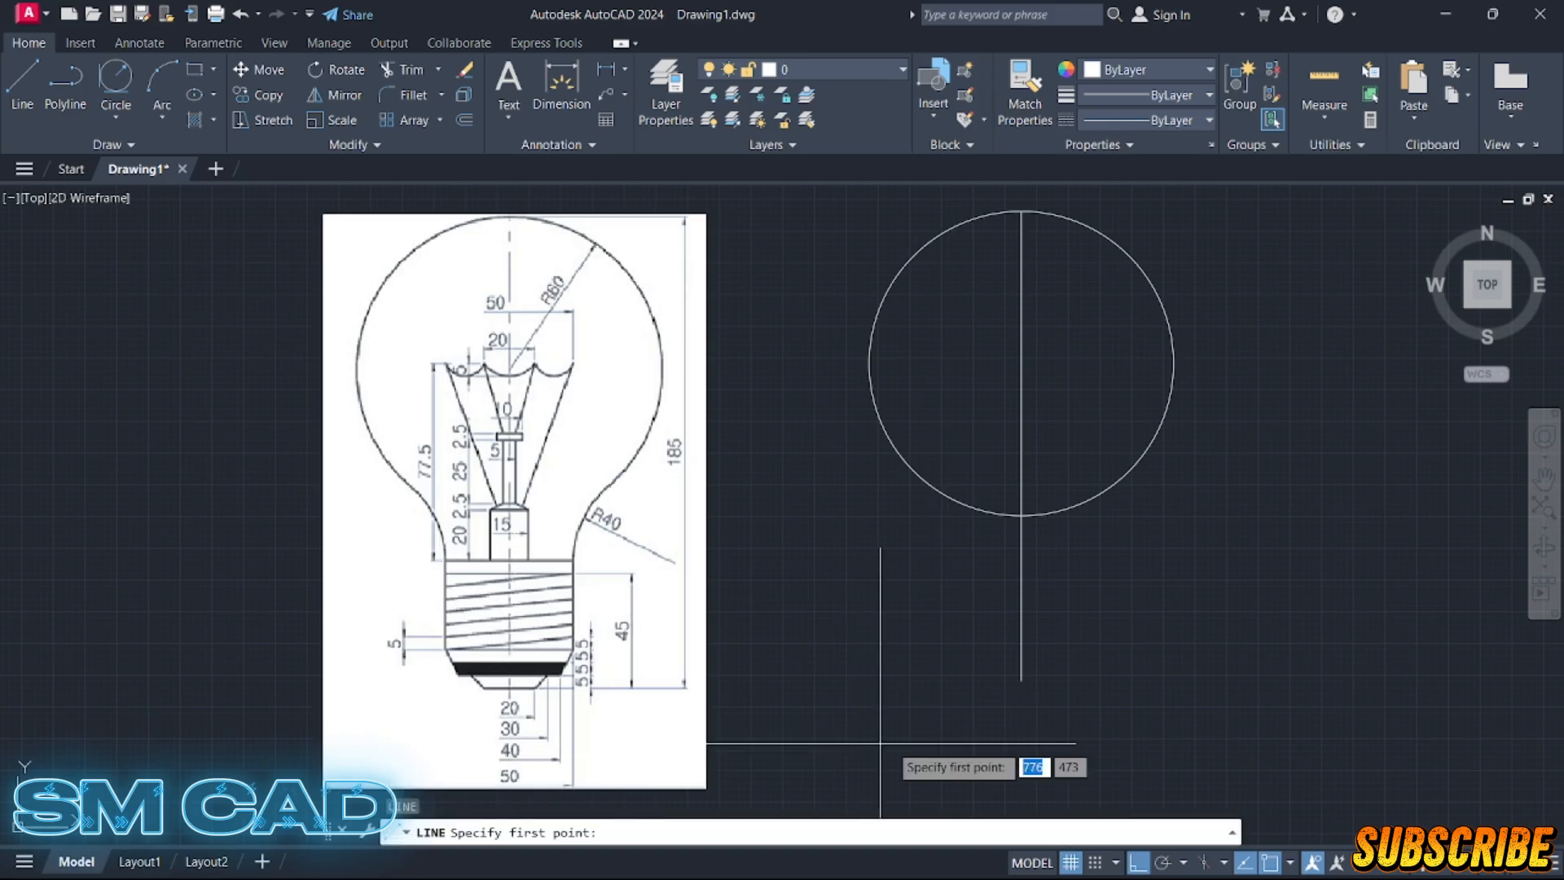
left_click(1062, 685)
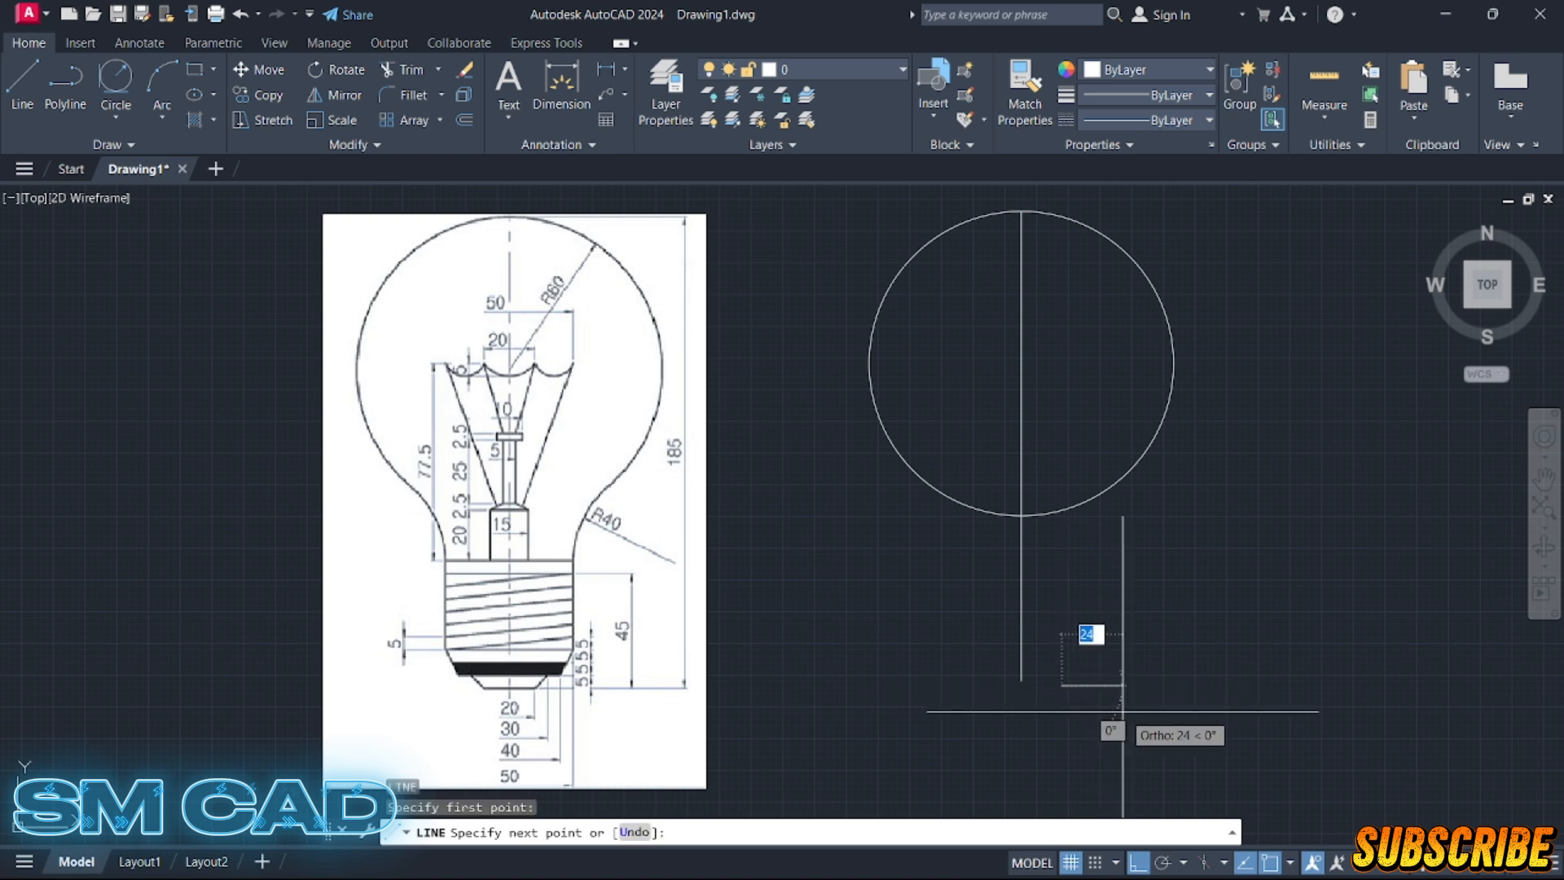
key("BackSpace")
type("20")
key("Return")
key("Return")
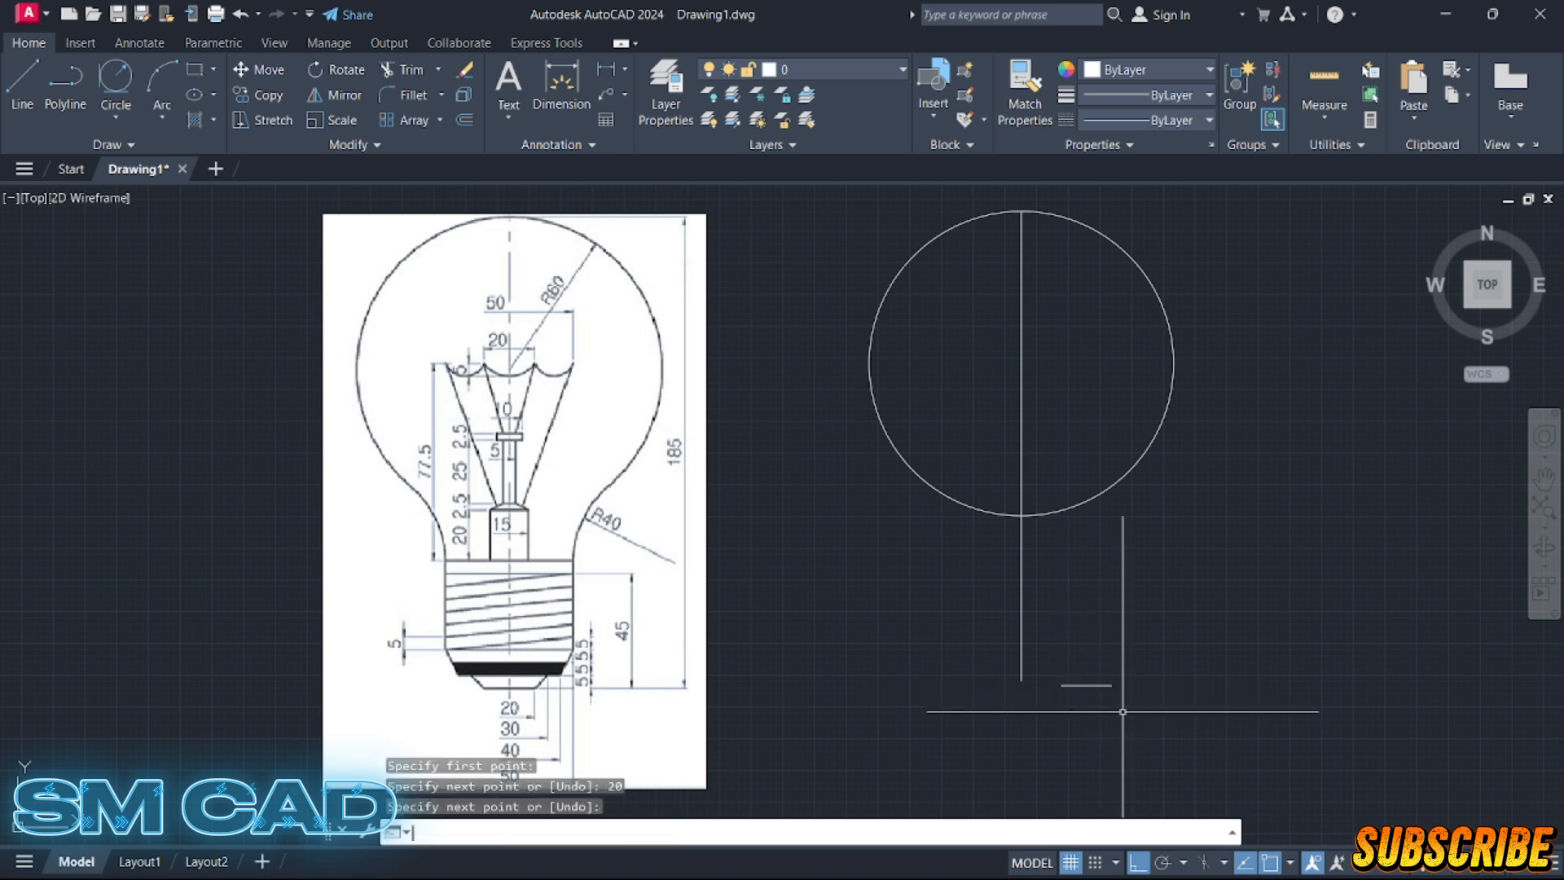
- Draw two more separate horizontal lines, 30 and 40 long, in the free space near the 20-long line
key("Return")
left_click(1094, 724)
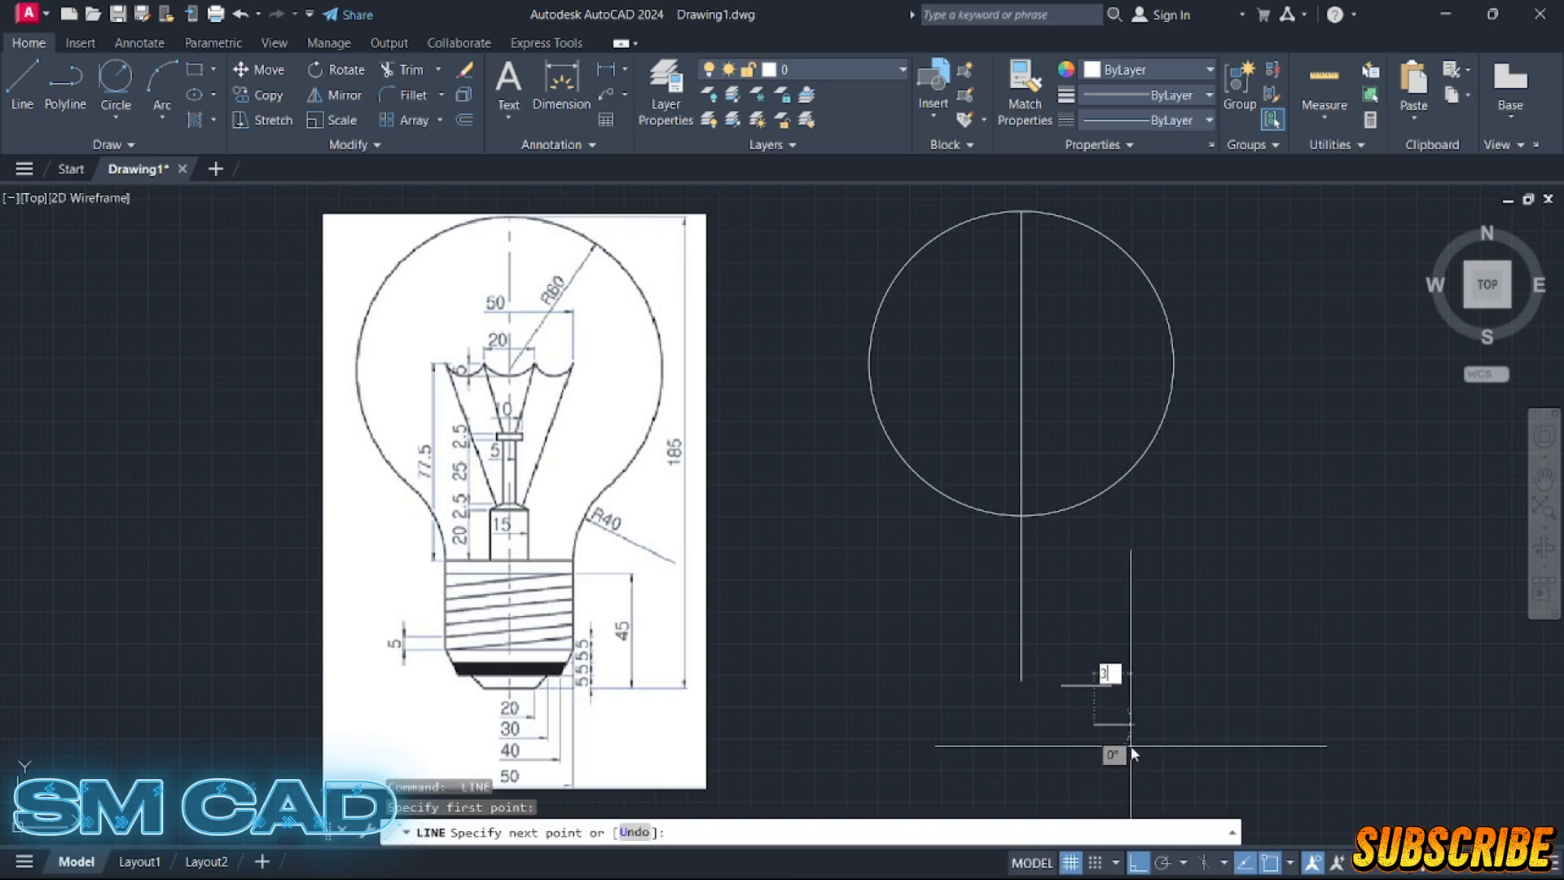
key("Return")
key("Return")
key("Return")
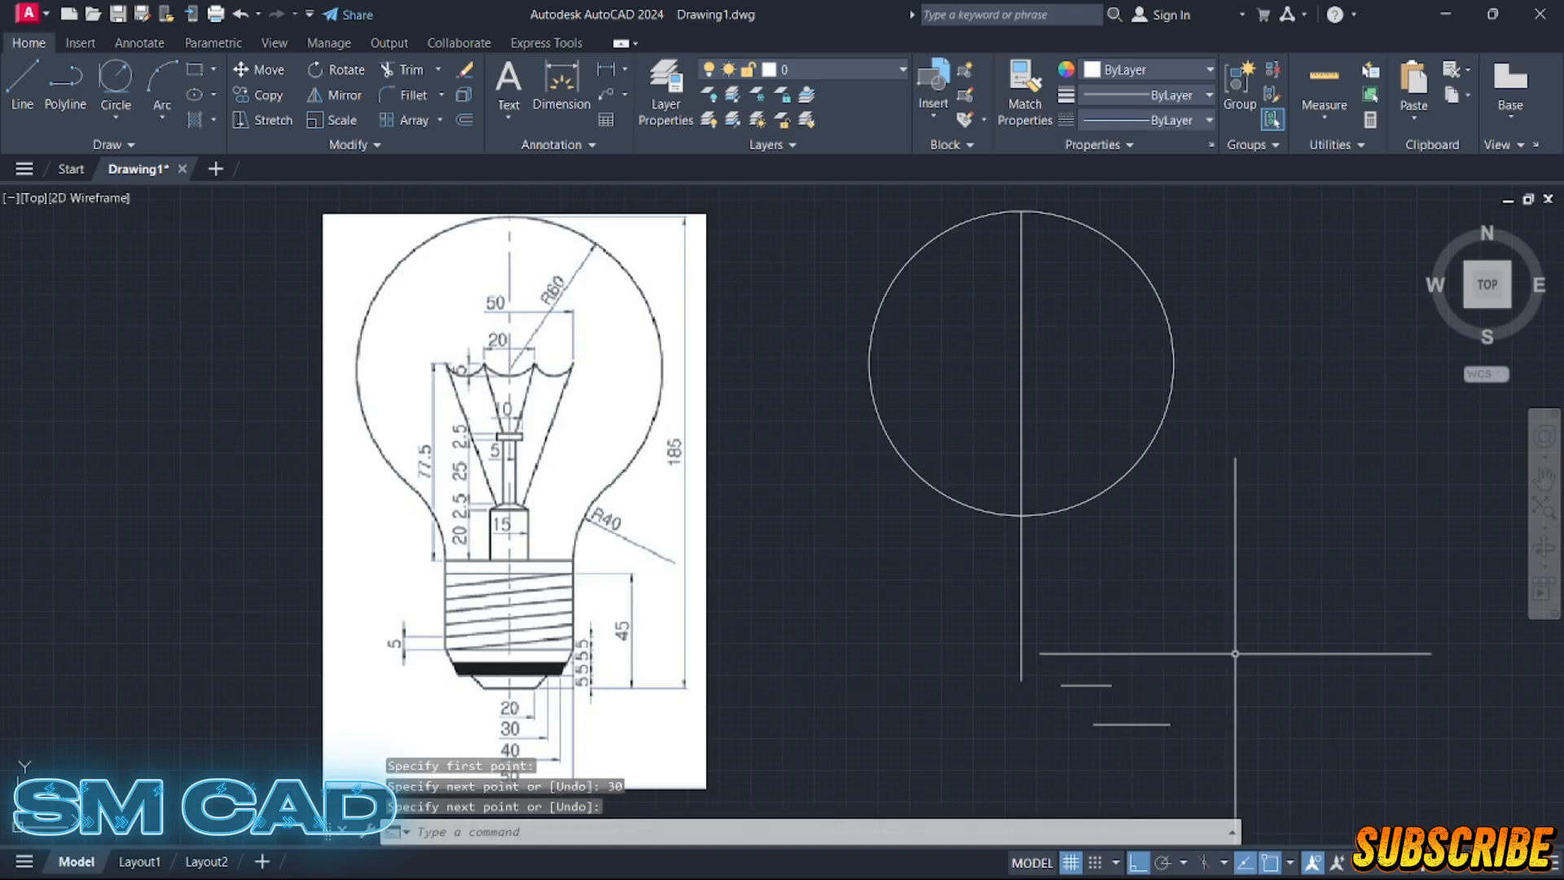
left_click(1195, 663)
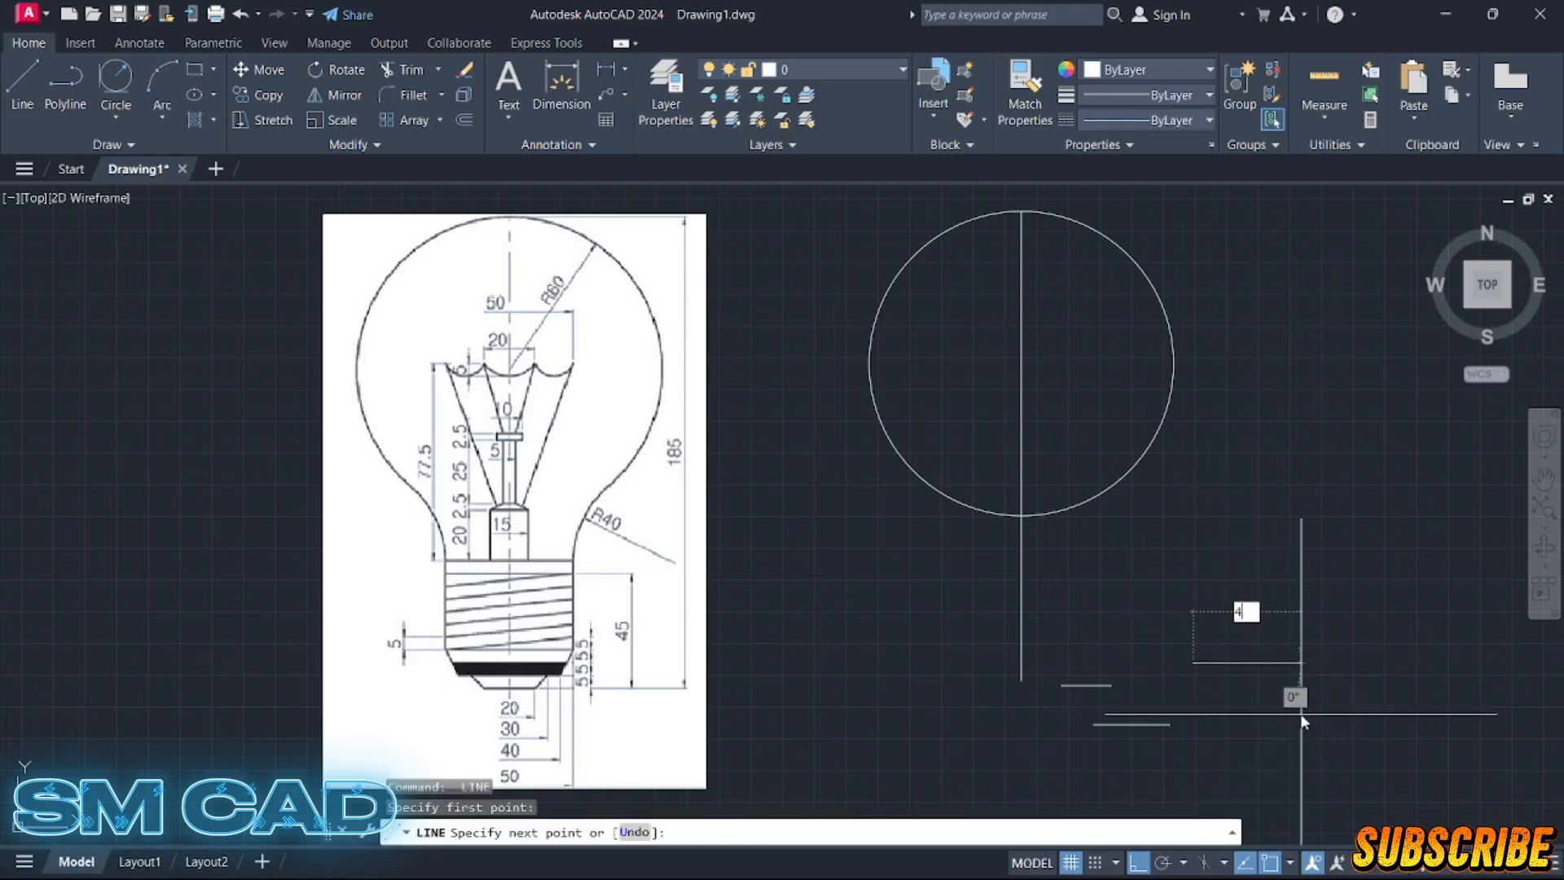
key("Return")
key("Return")
- Draw a 50-long horizontal line just above the 40-long line
key("Return")
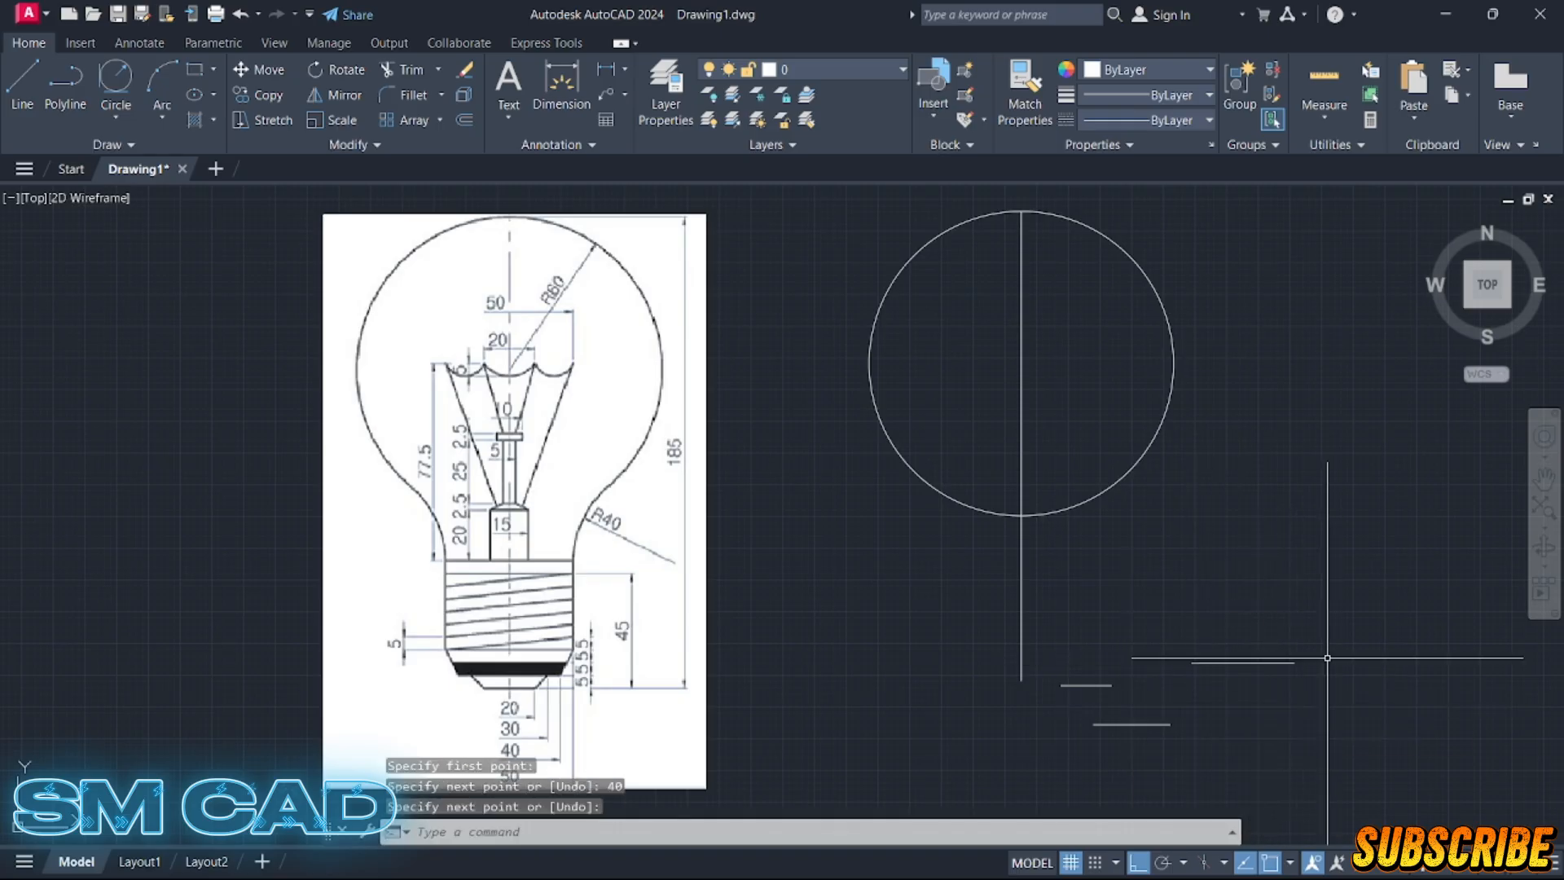
left_click(1230, 629)
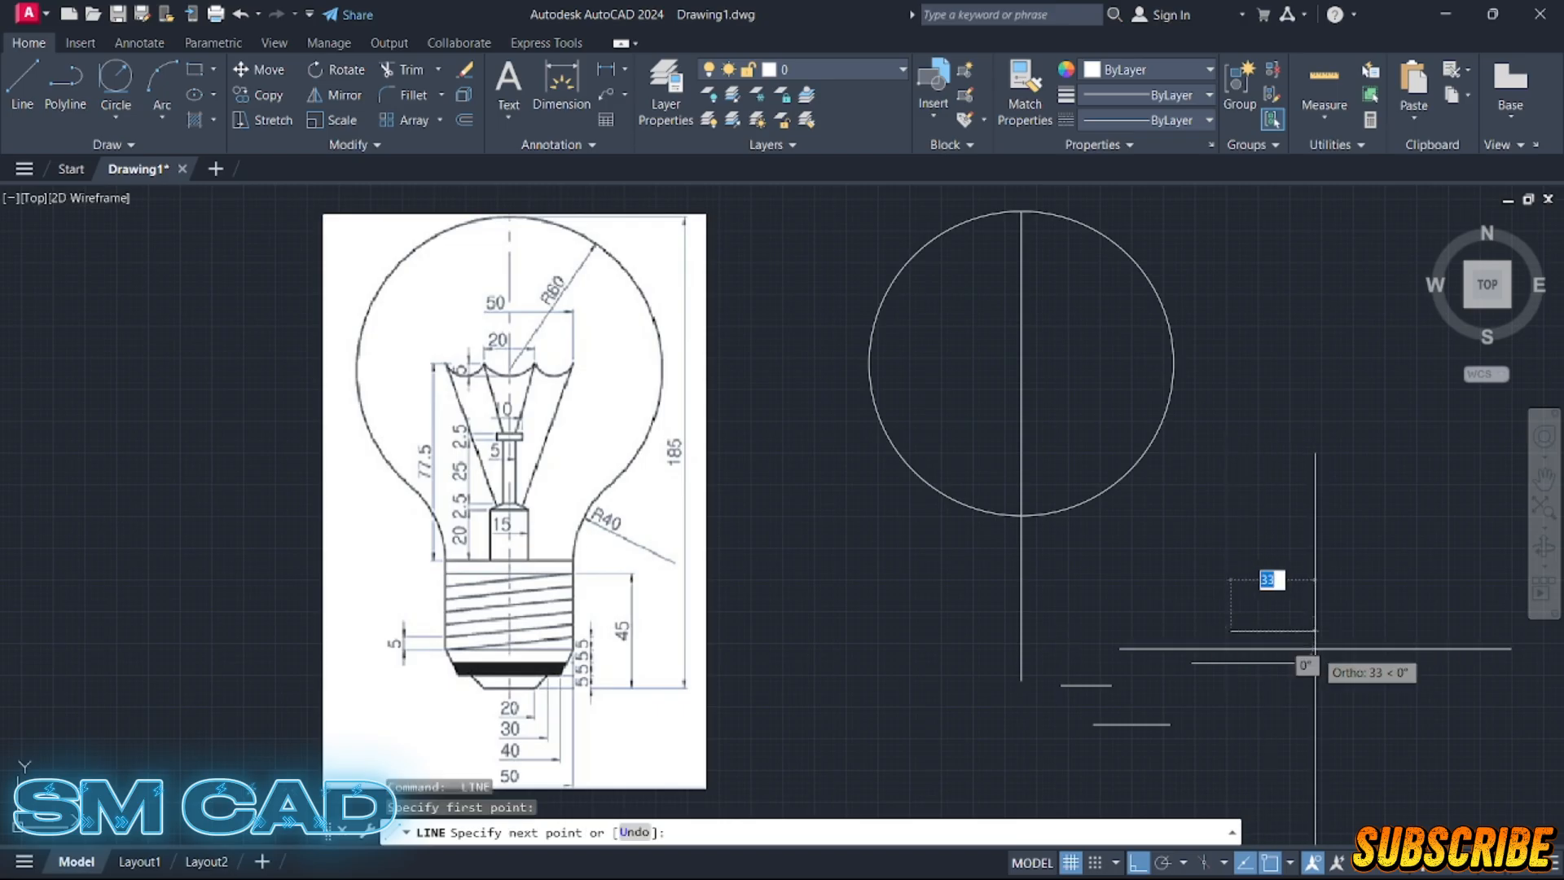
key("Return")
key("Escape")
key("Escape")
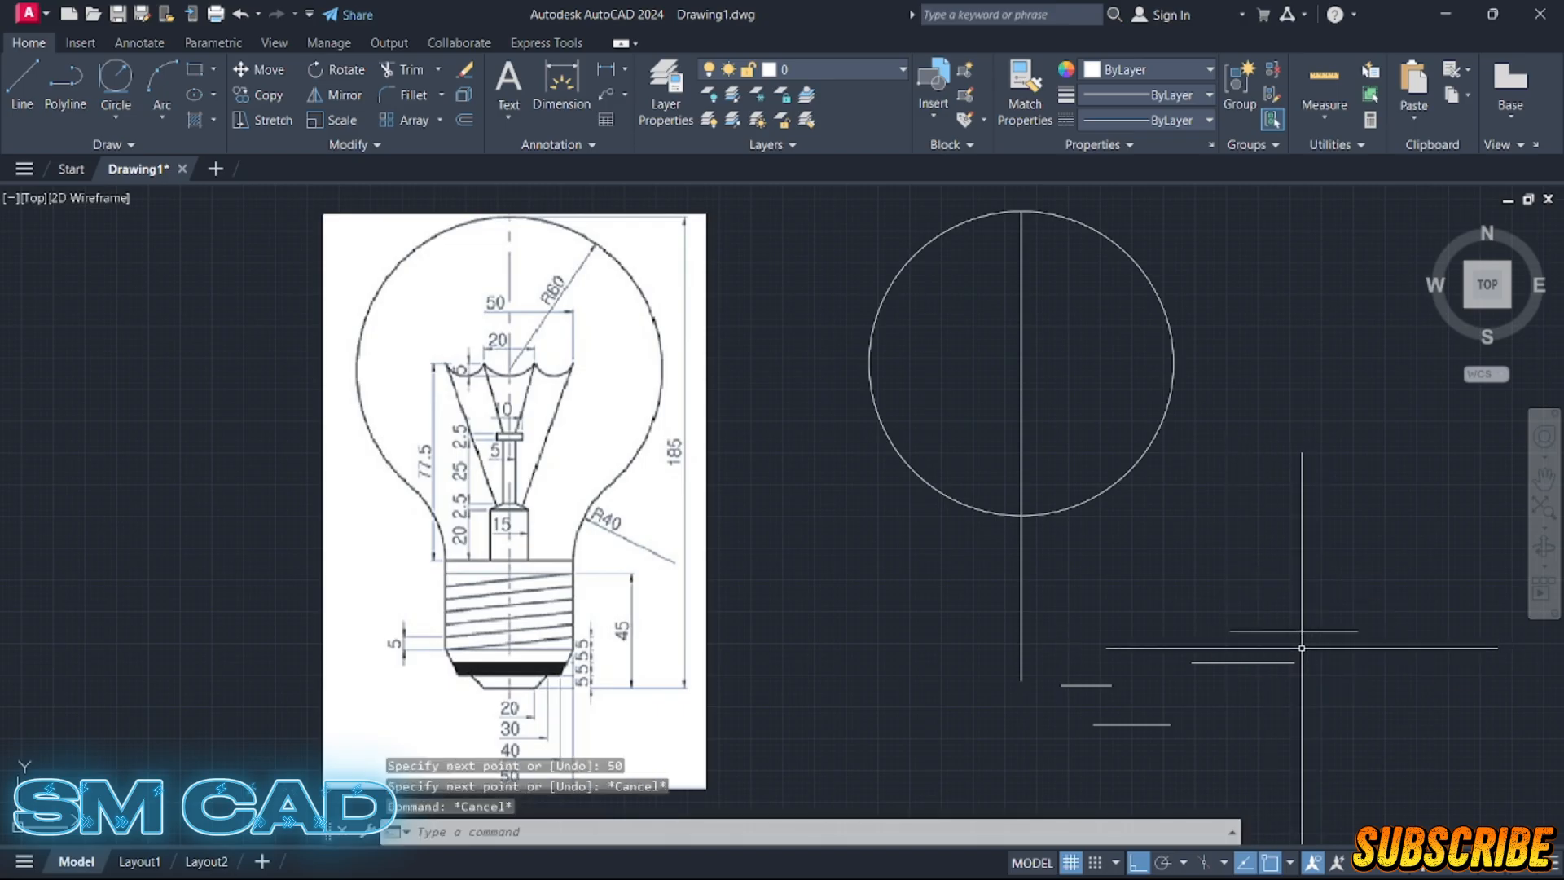
- Move the 20-long line so its midpoint sits on the lower end of the vertical centre line
left_click(1119, 693)
left_click(1090, 667)
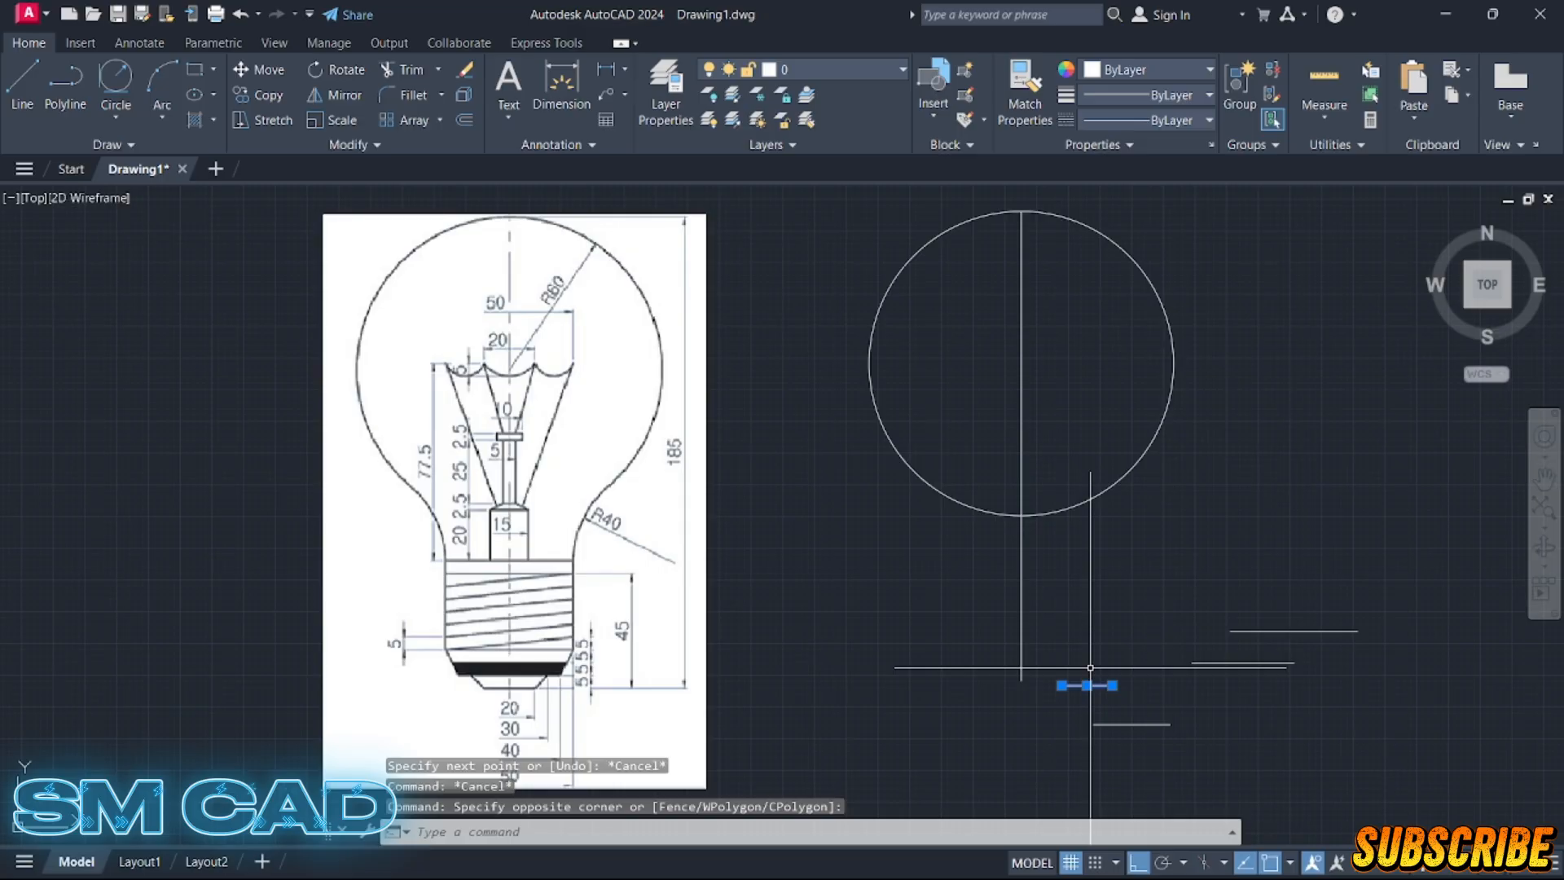
type("m")
key("Return")
left_click(1059, 685)
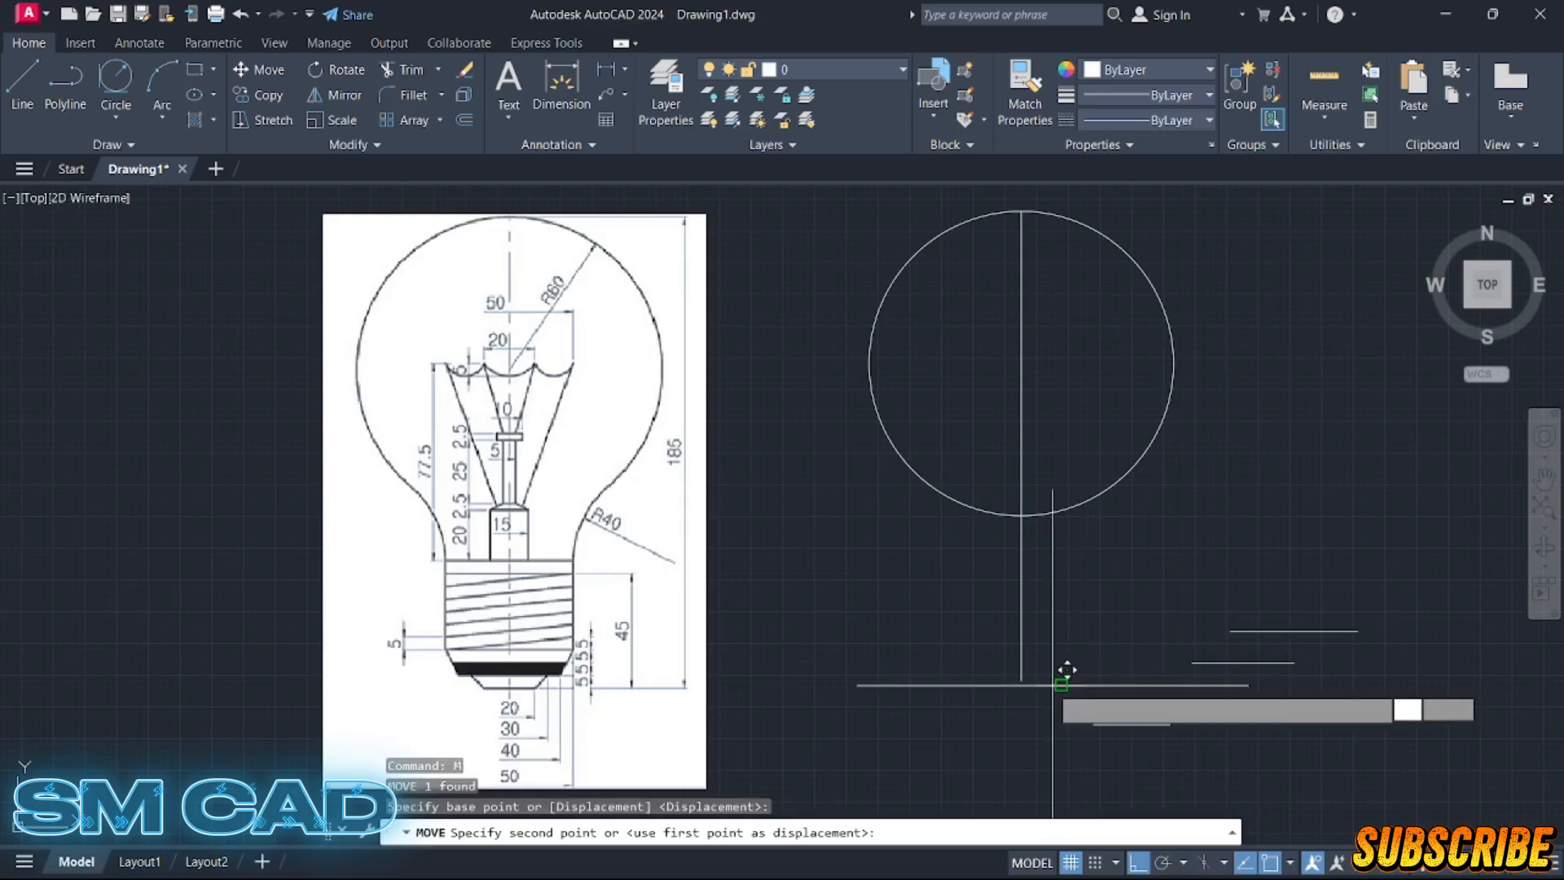
scroll(1033, 690, "up", 4)
left_click(1015, 671)
scroll(1142, 692, "down", 4)
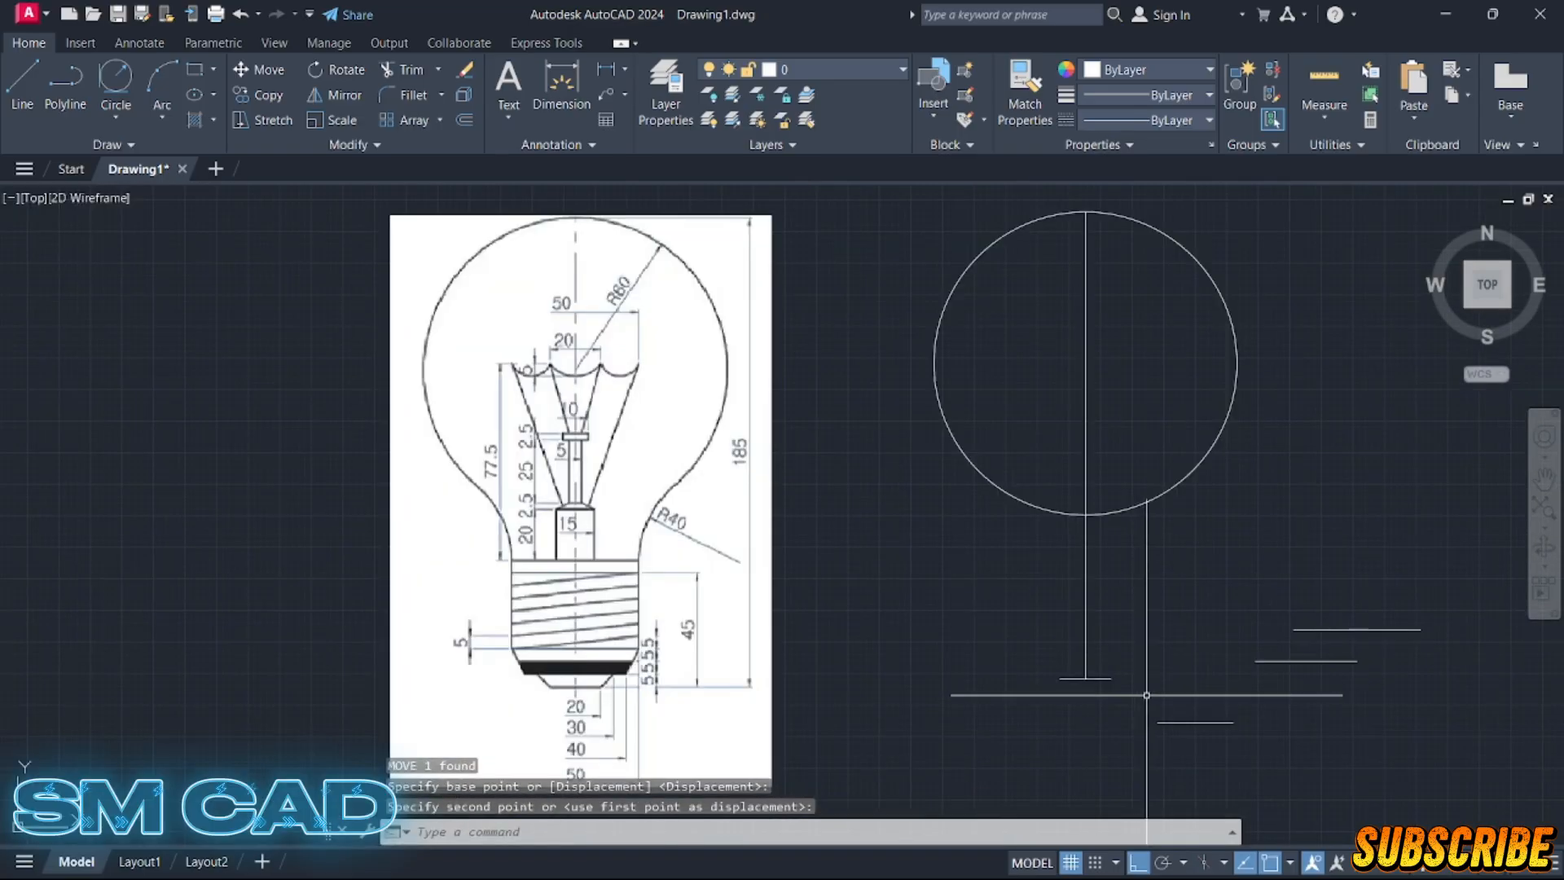
- Move the 30-long line by its midpoint to the lower end of the vertical centre line
left_click(1215, 749)
left_click(1181, 717)
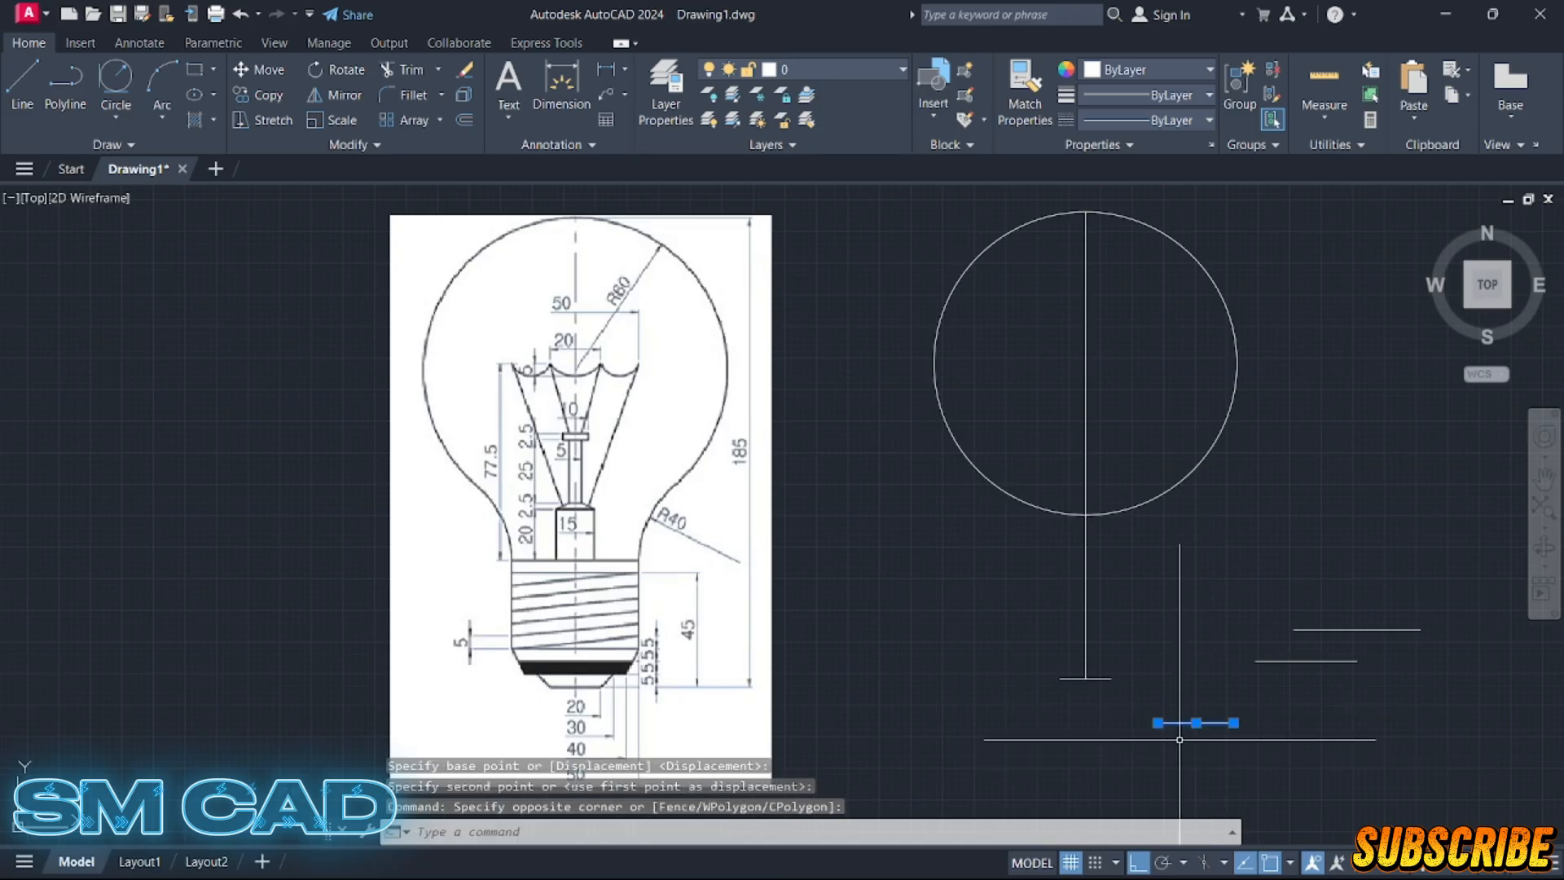
type("m")
key("Return")
left_click(1196, 722)
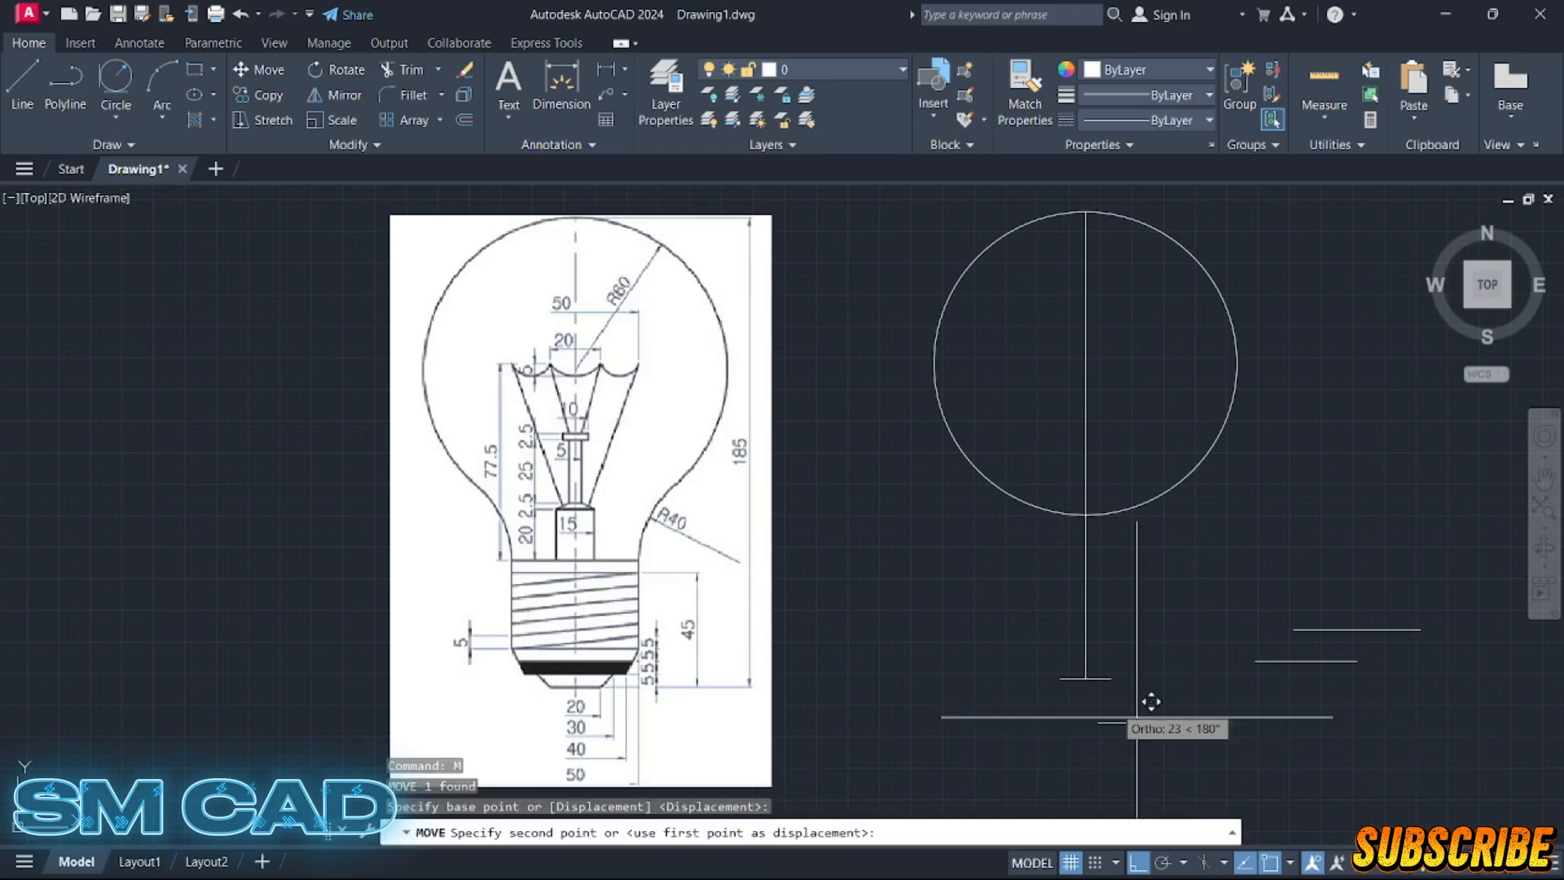
scroll(1141, 692, "up", 5)
left_click(1082, 657)
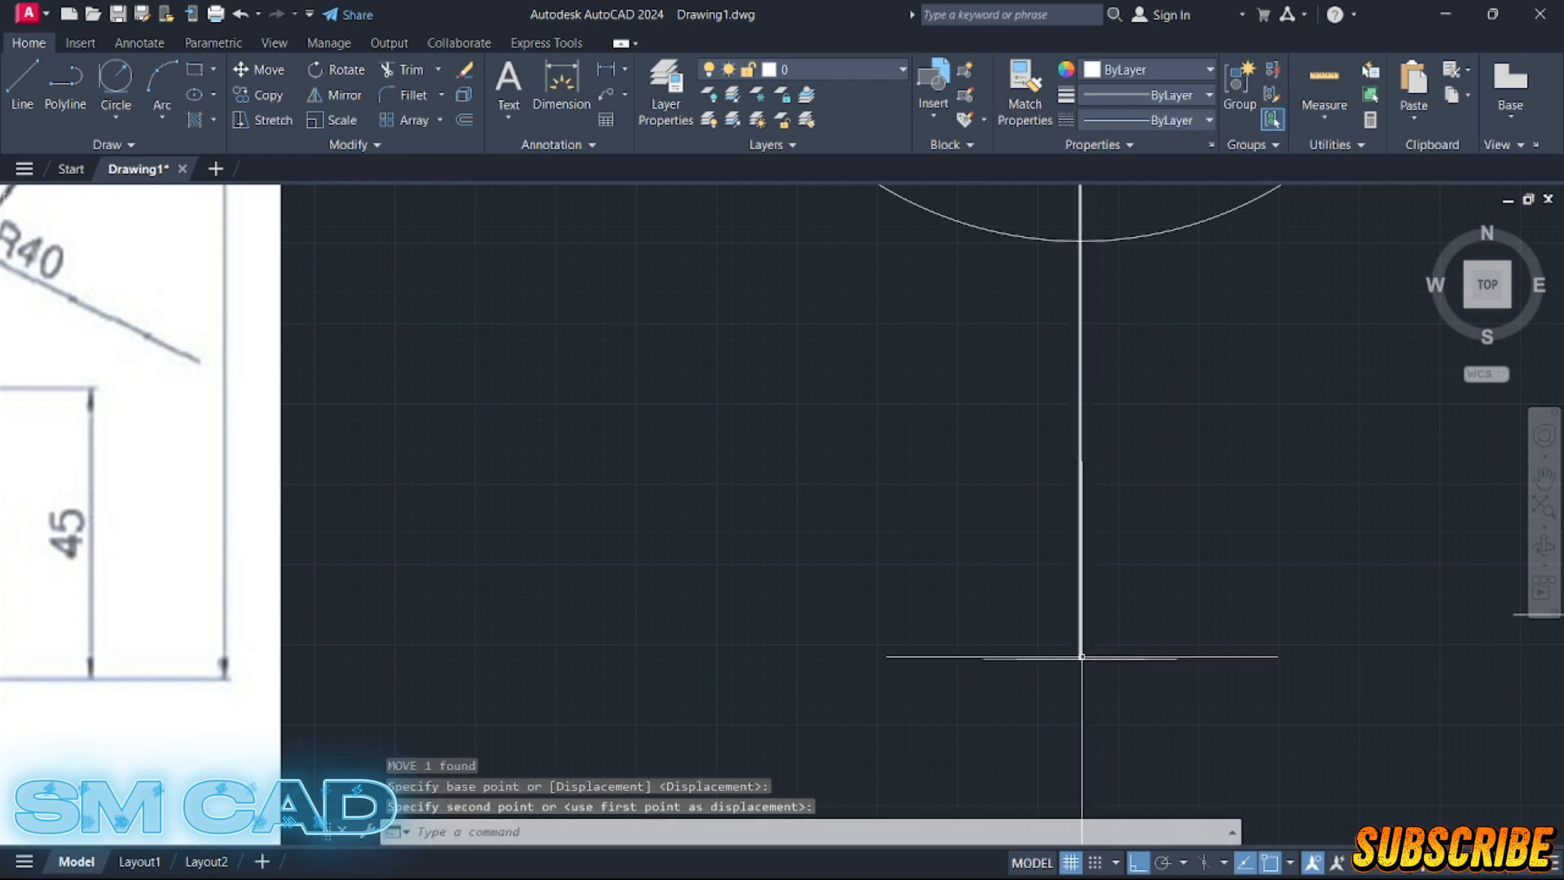
- Move the 30-long line straight up by 5 from the centre line's lower end
left_click(1004, 642)
left_click(984, 684)
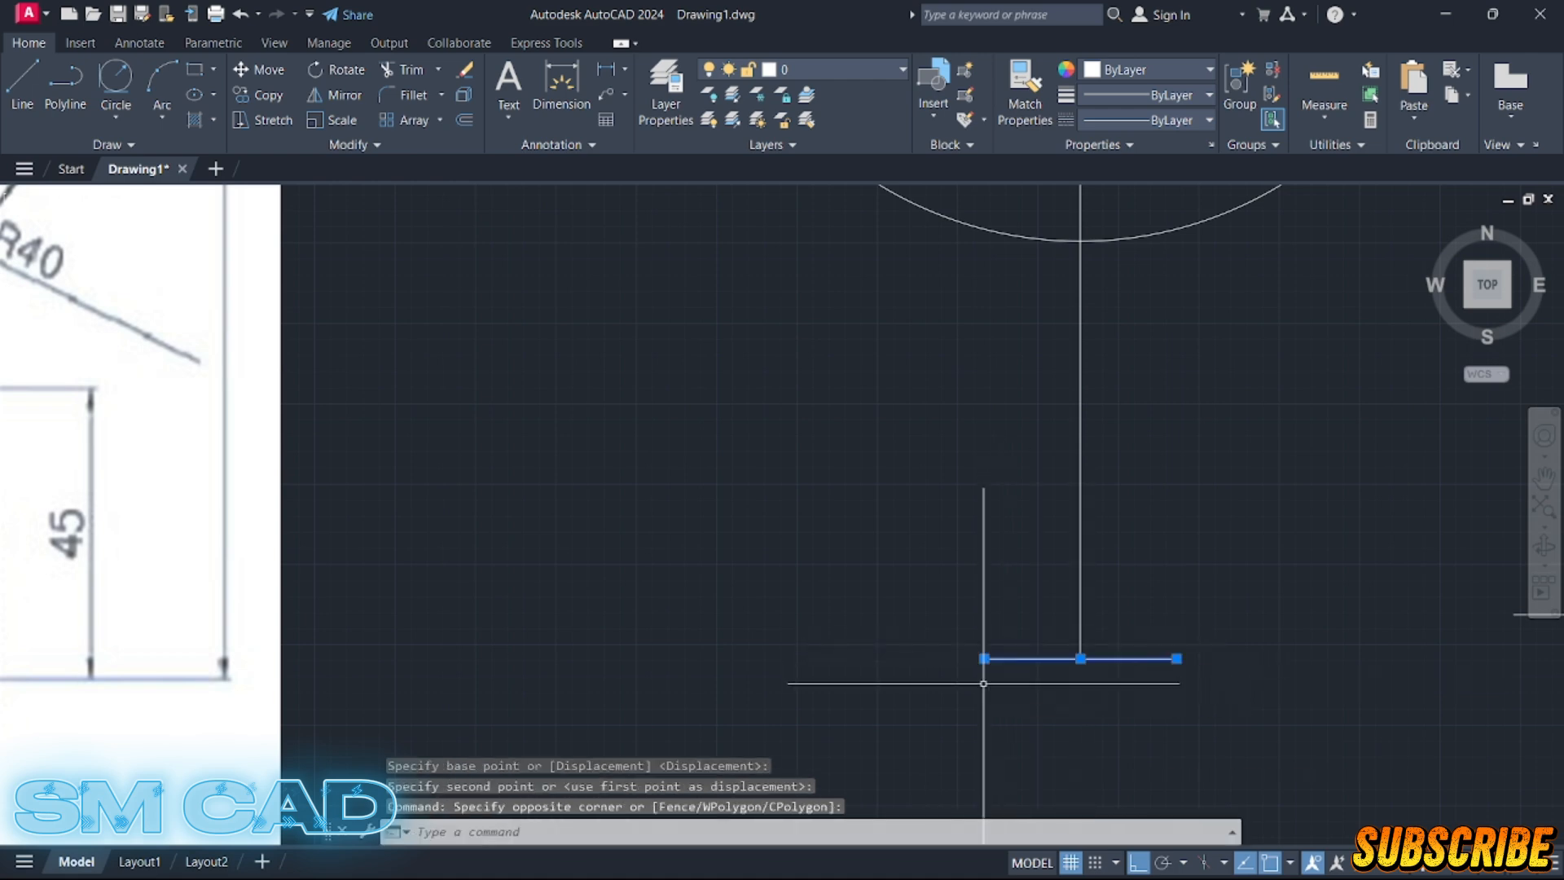
type("m")
key("Return")
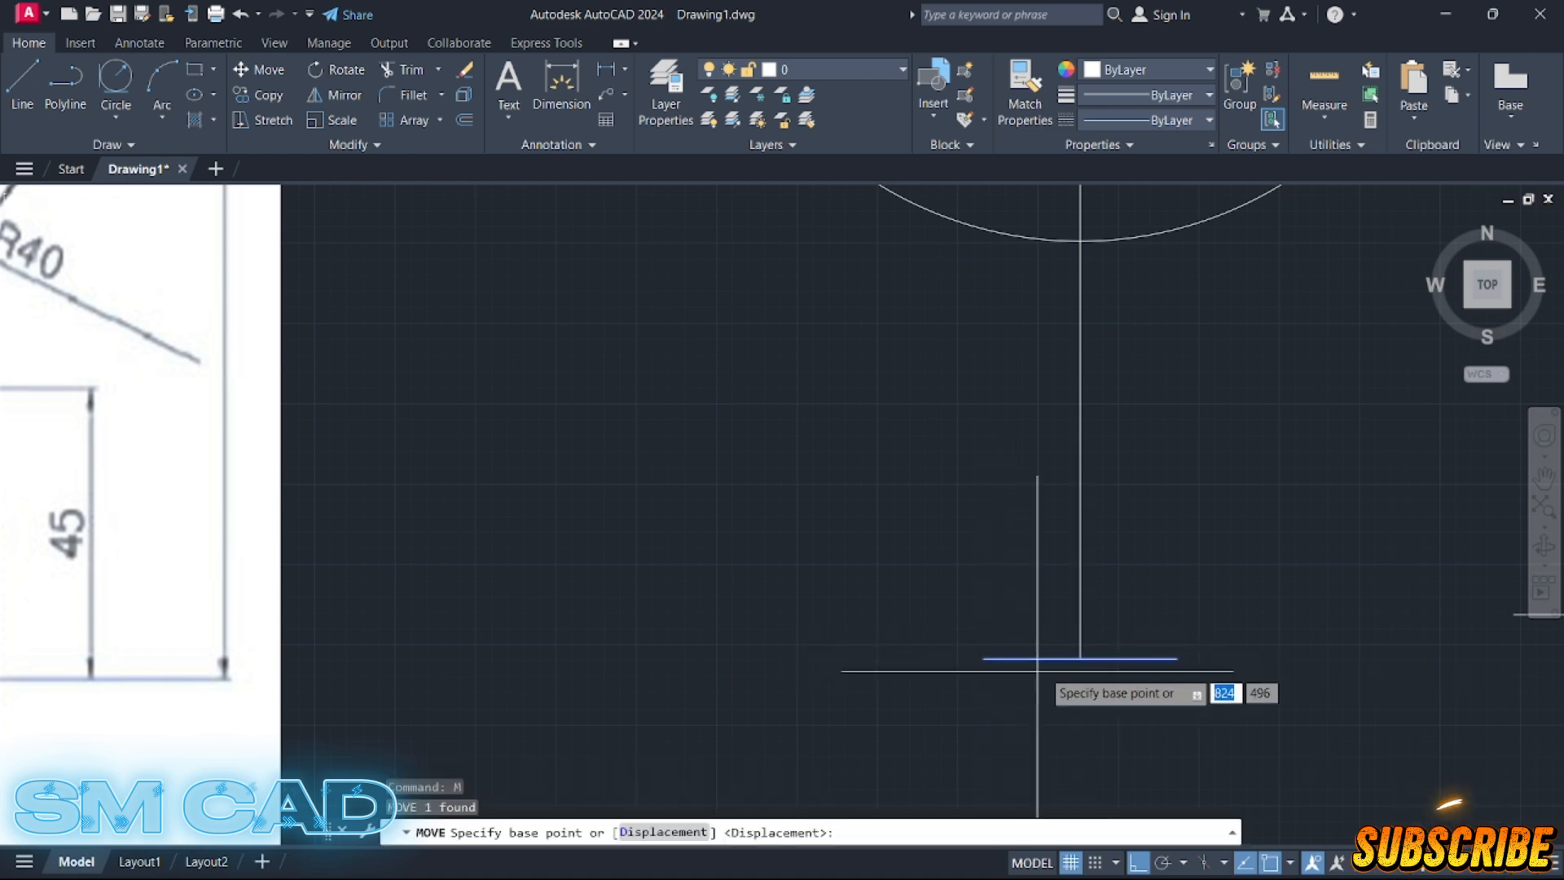
left_click(1080, 659)
scroll(1092, 627, "down", 2)
scroll(1101, 607, "down", 2)
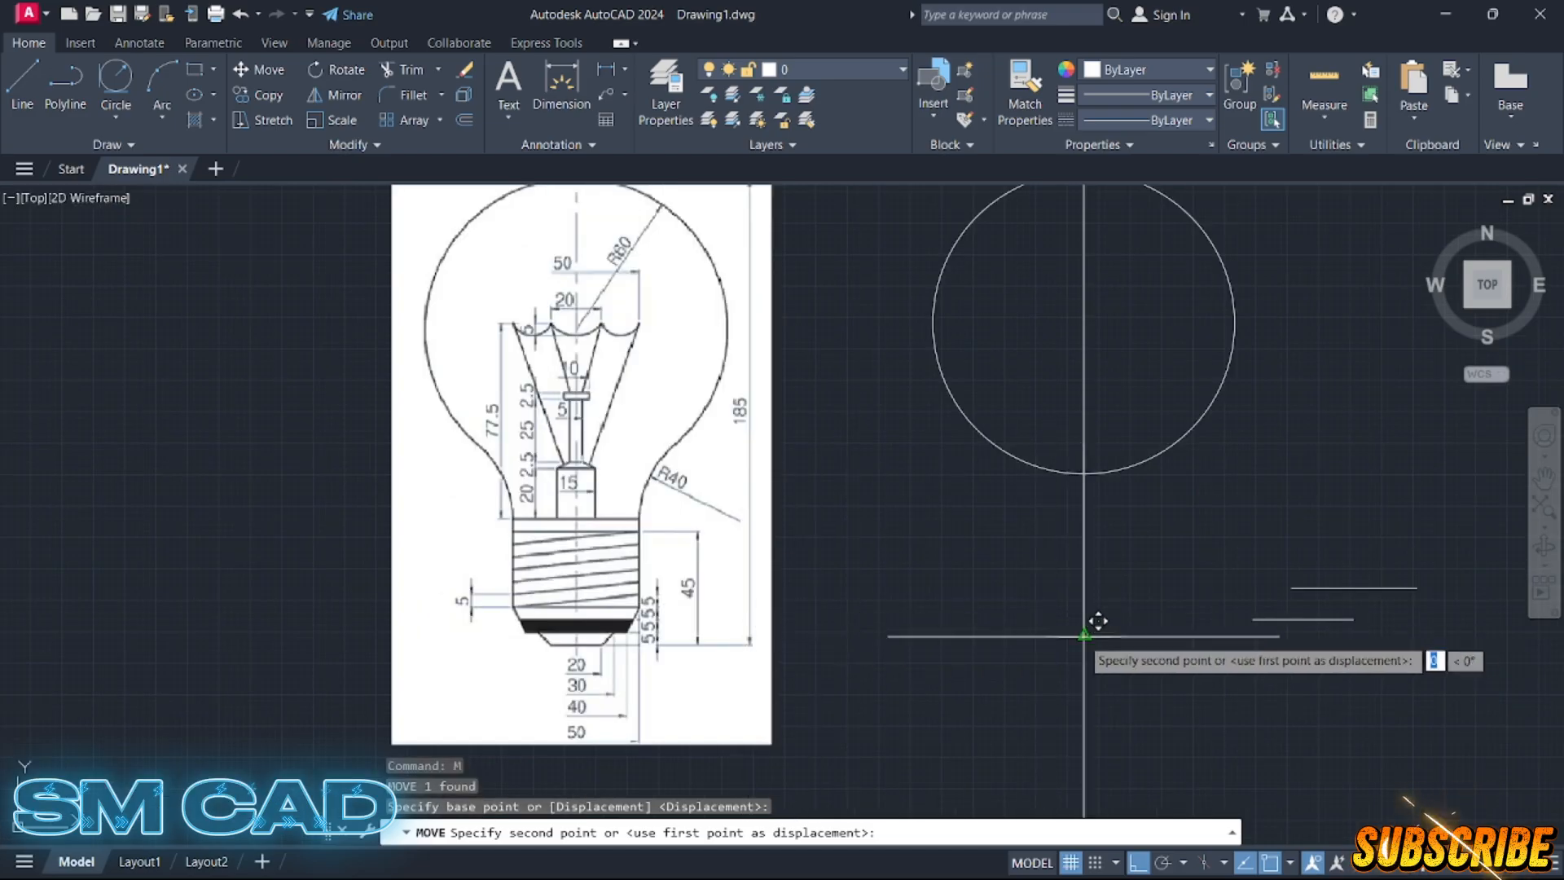
type("5")
key("Return")
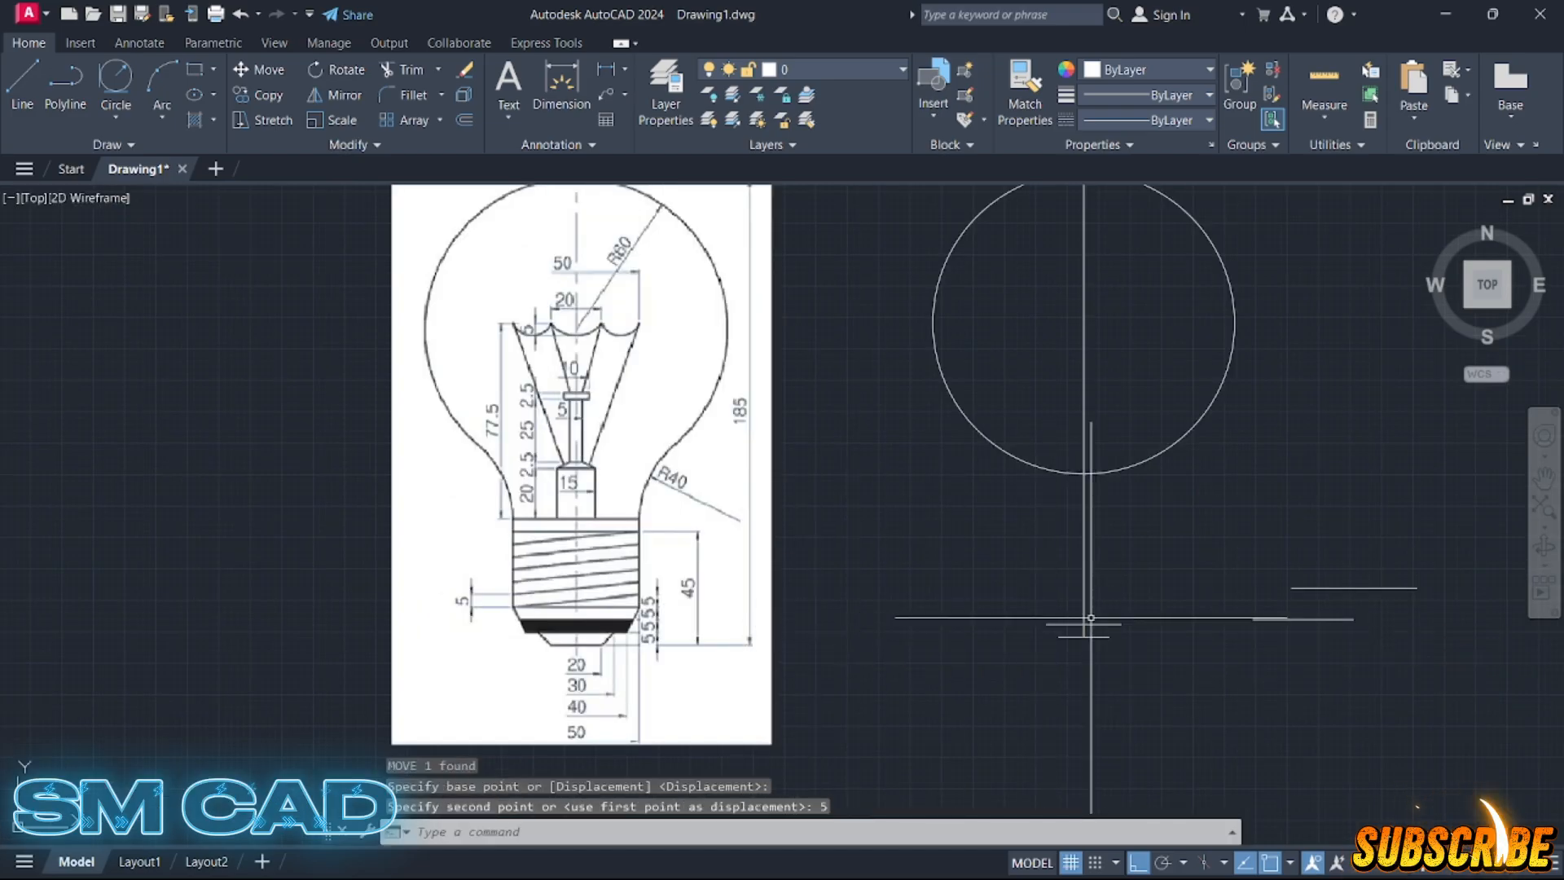
- Move the 40-long line by its midpoint onto the midpoint of the 30-long line
left_click(1287, 615)
left_click(1269, 647)
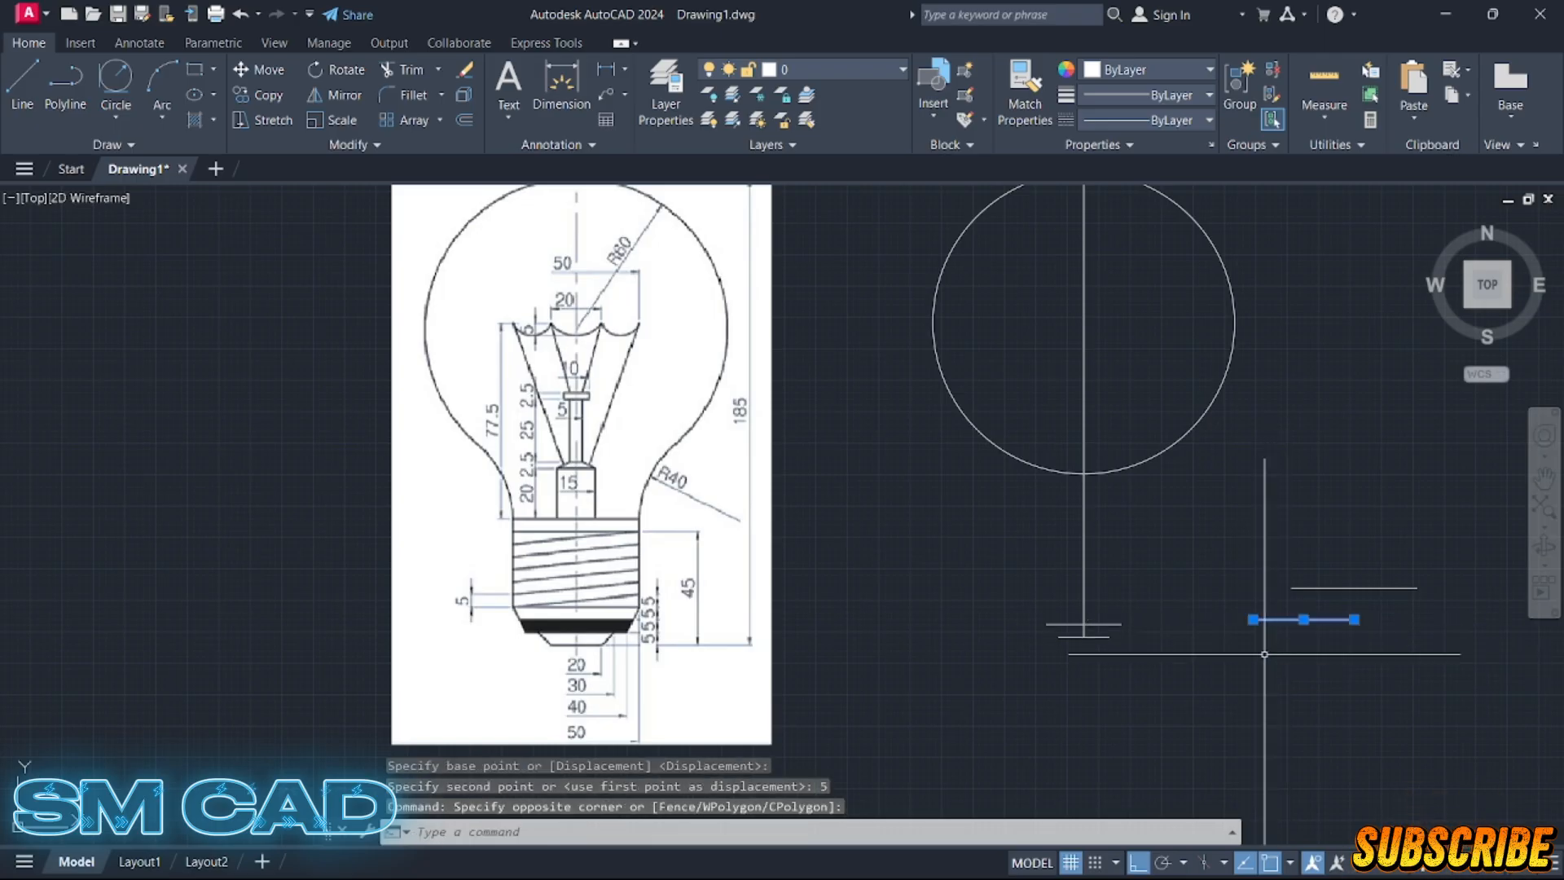
type("m")
key("Return")
left_click(1304, 620)
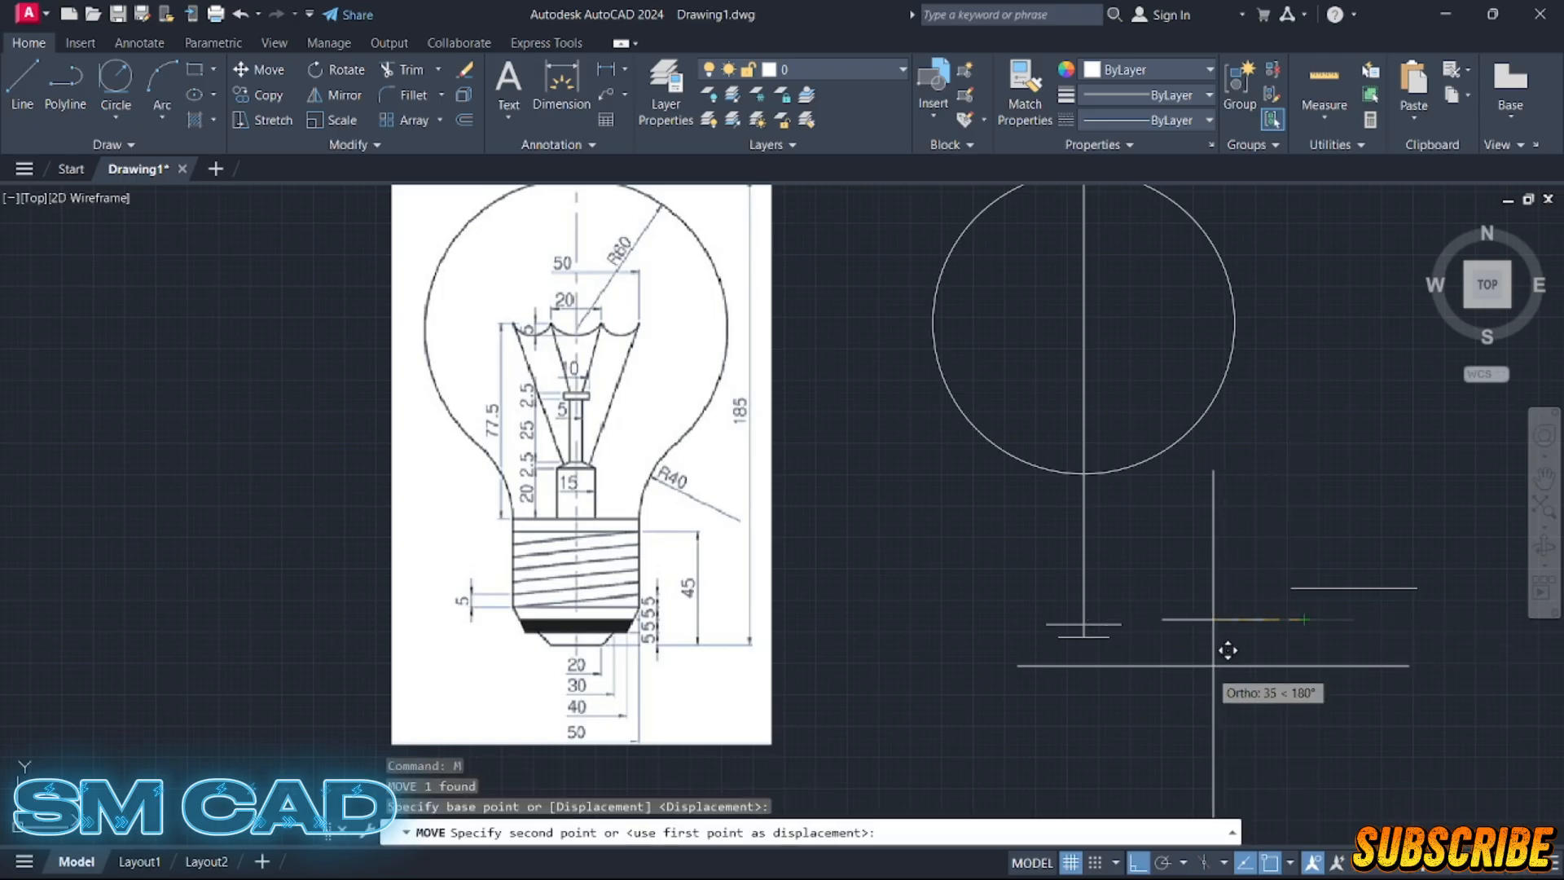
scroll(1108, 603, "up", 3)
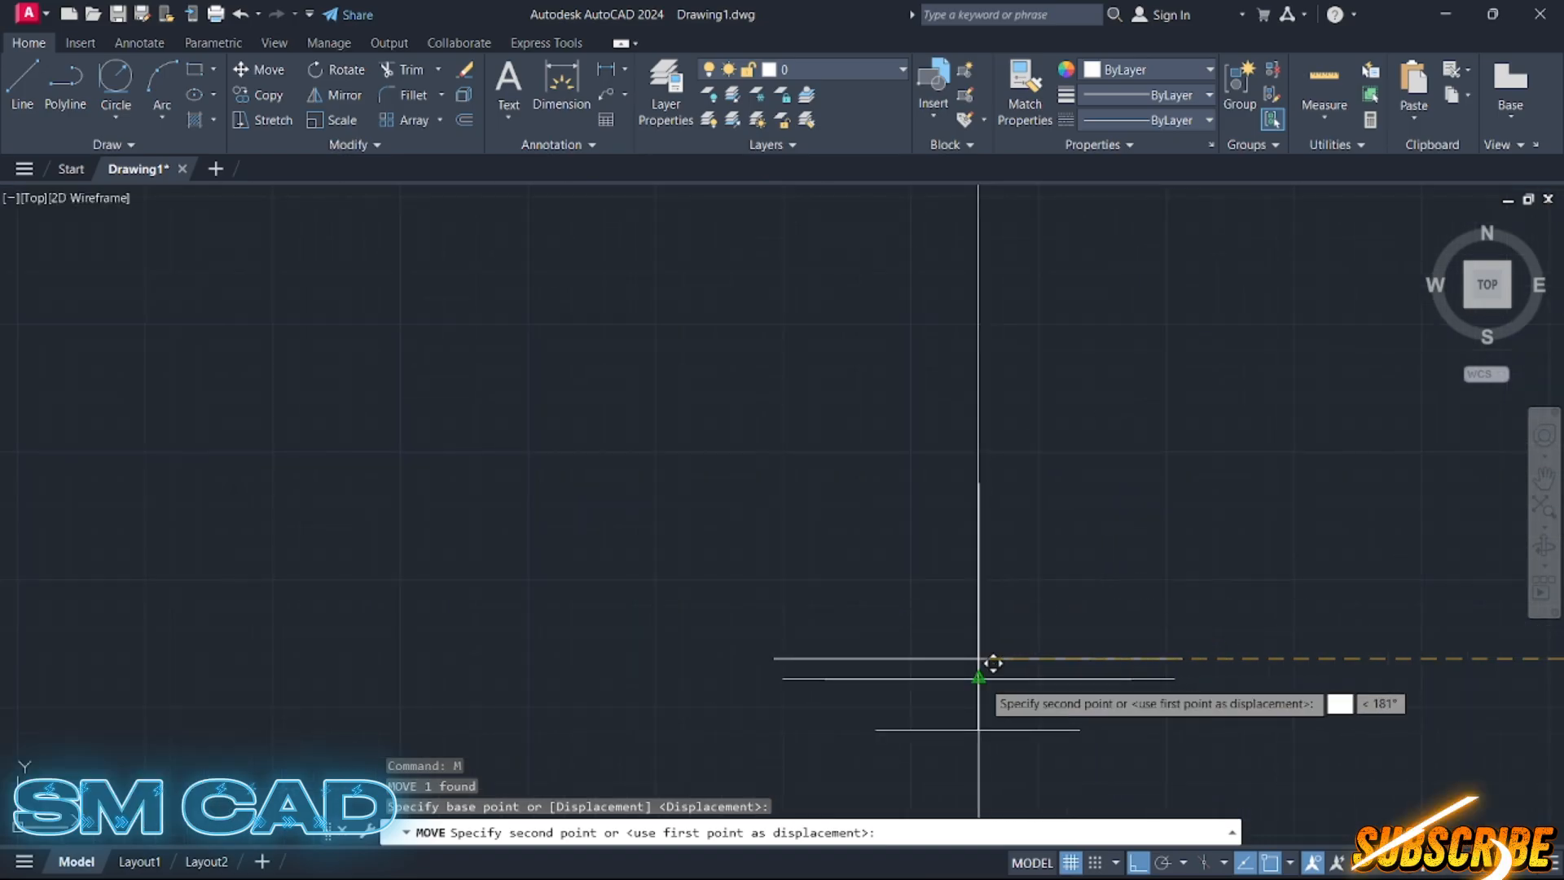
left_click(979, 679)
scroll(1110, 686, "down", 3)
- Move the 50-long line by its midpoint onto the shared midpoint of the 30-long and 40-long lines
left_click(1392, 624)
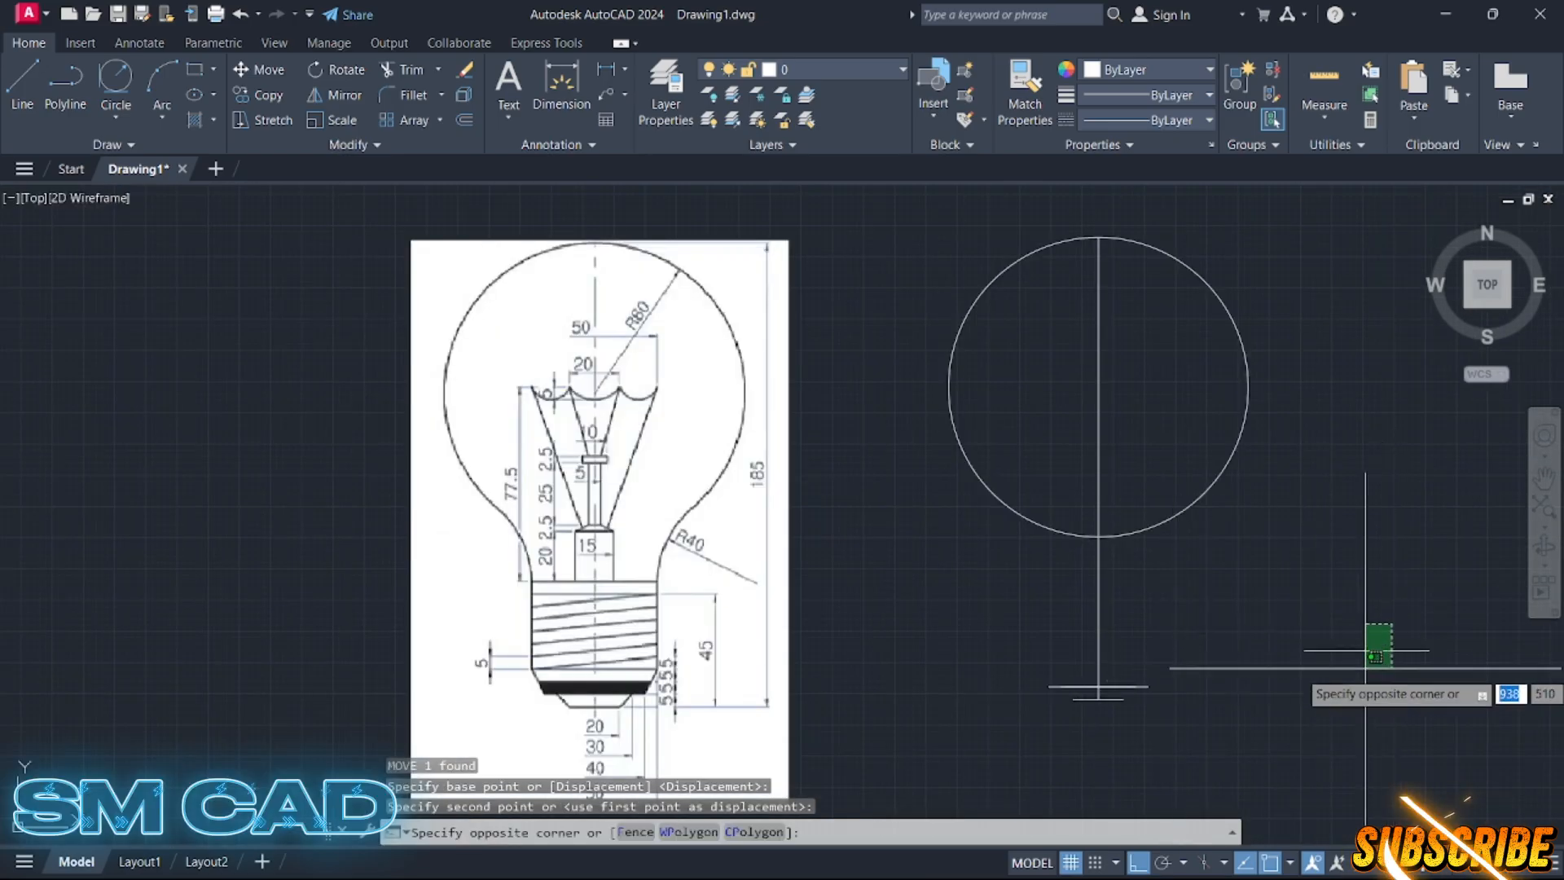
left_click(1365, 666)
type("m")
key("Return")
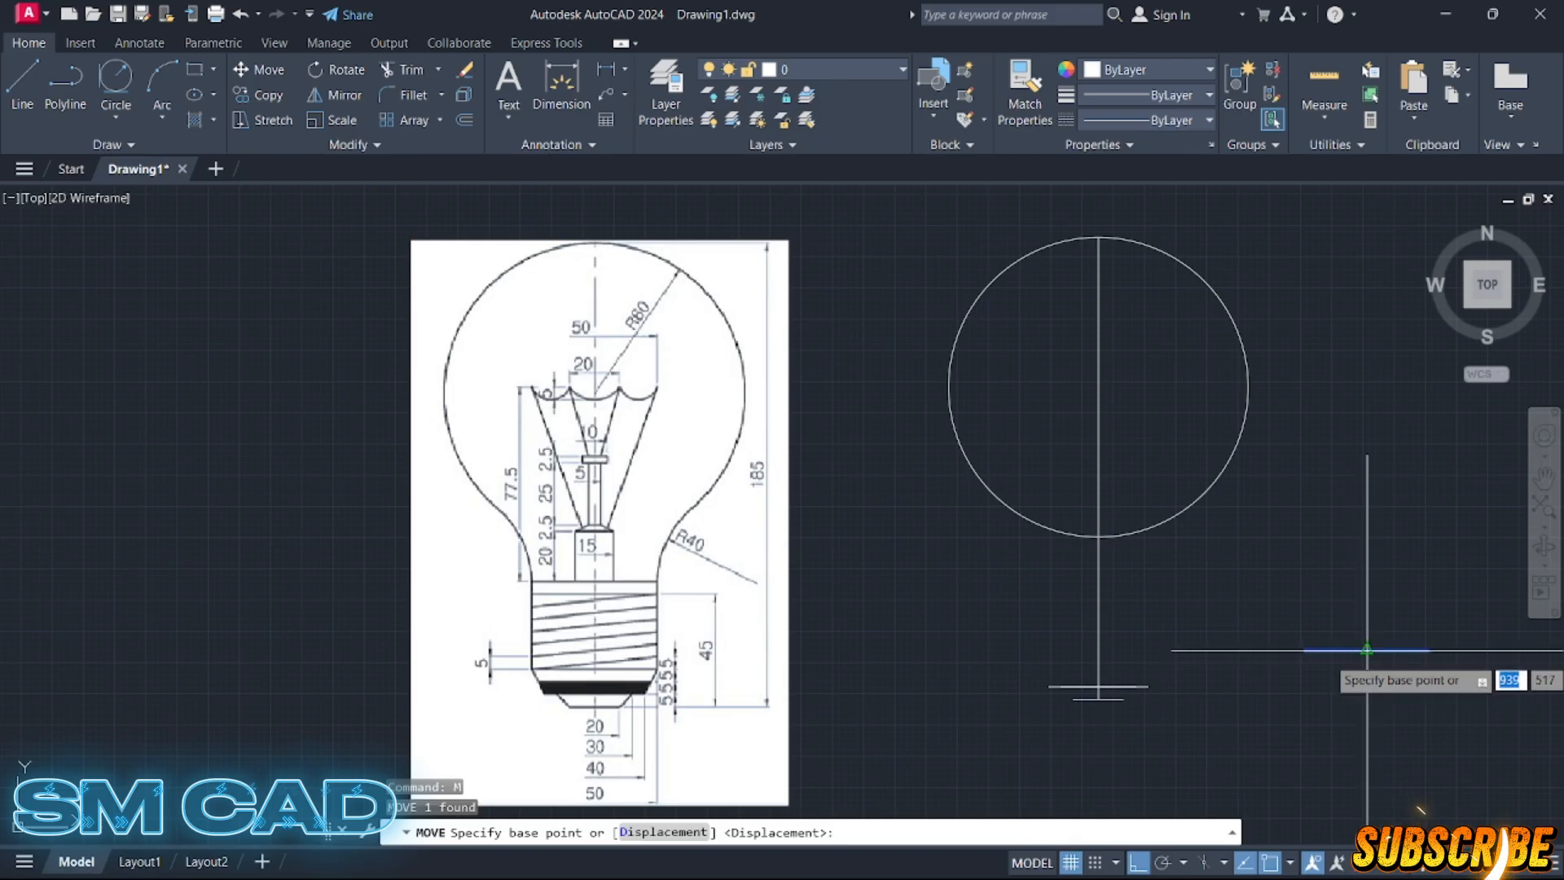
left_click(1430, 650)
scroll(1190, 648, "up", 4)
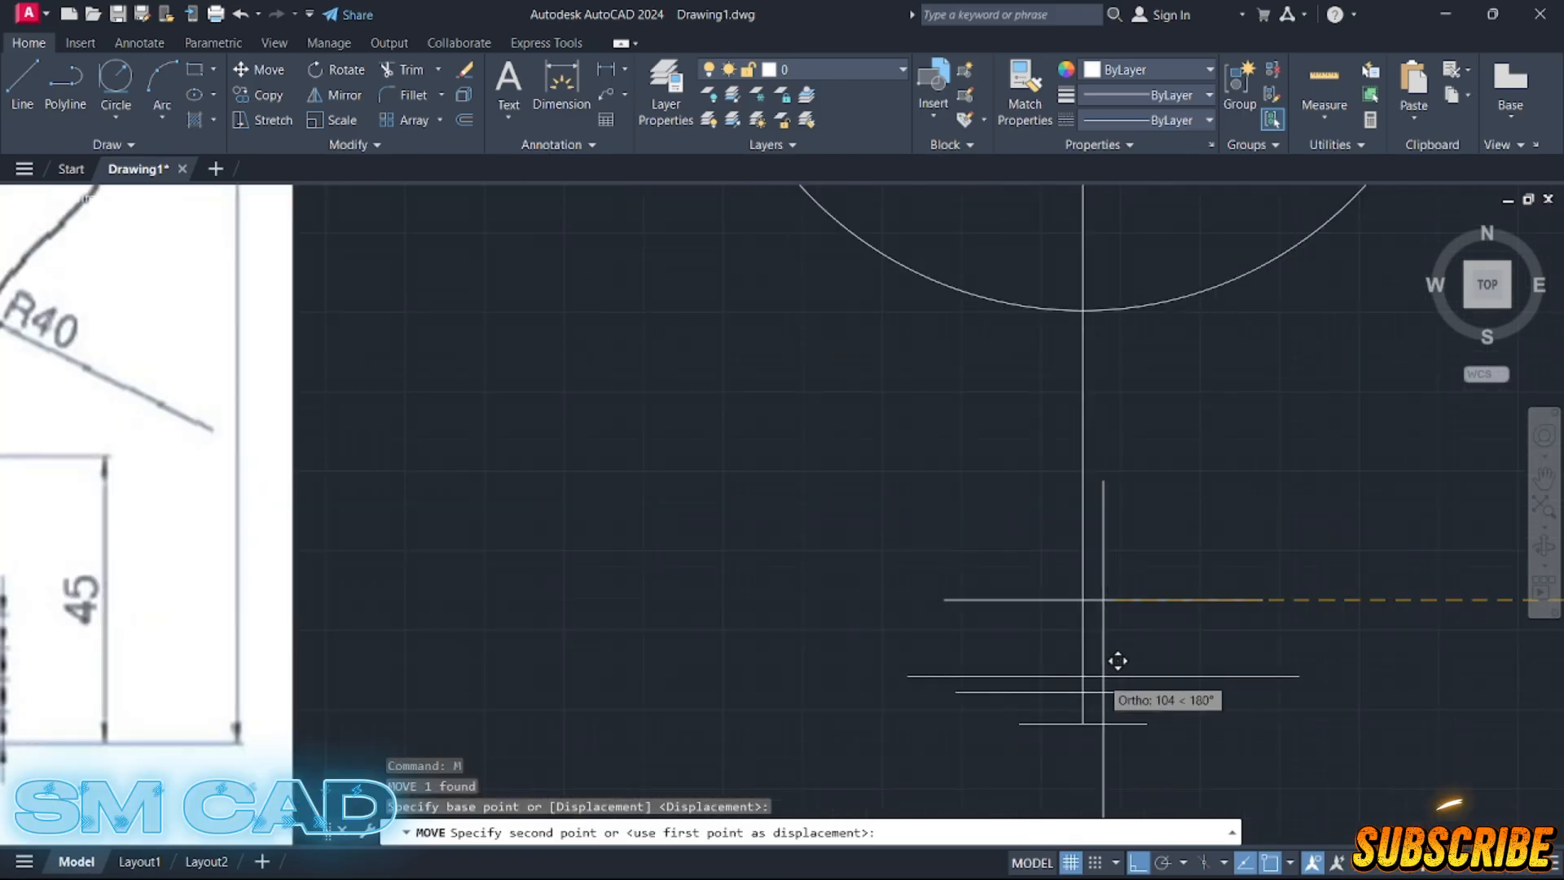
left_click(1158, 658)
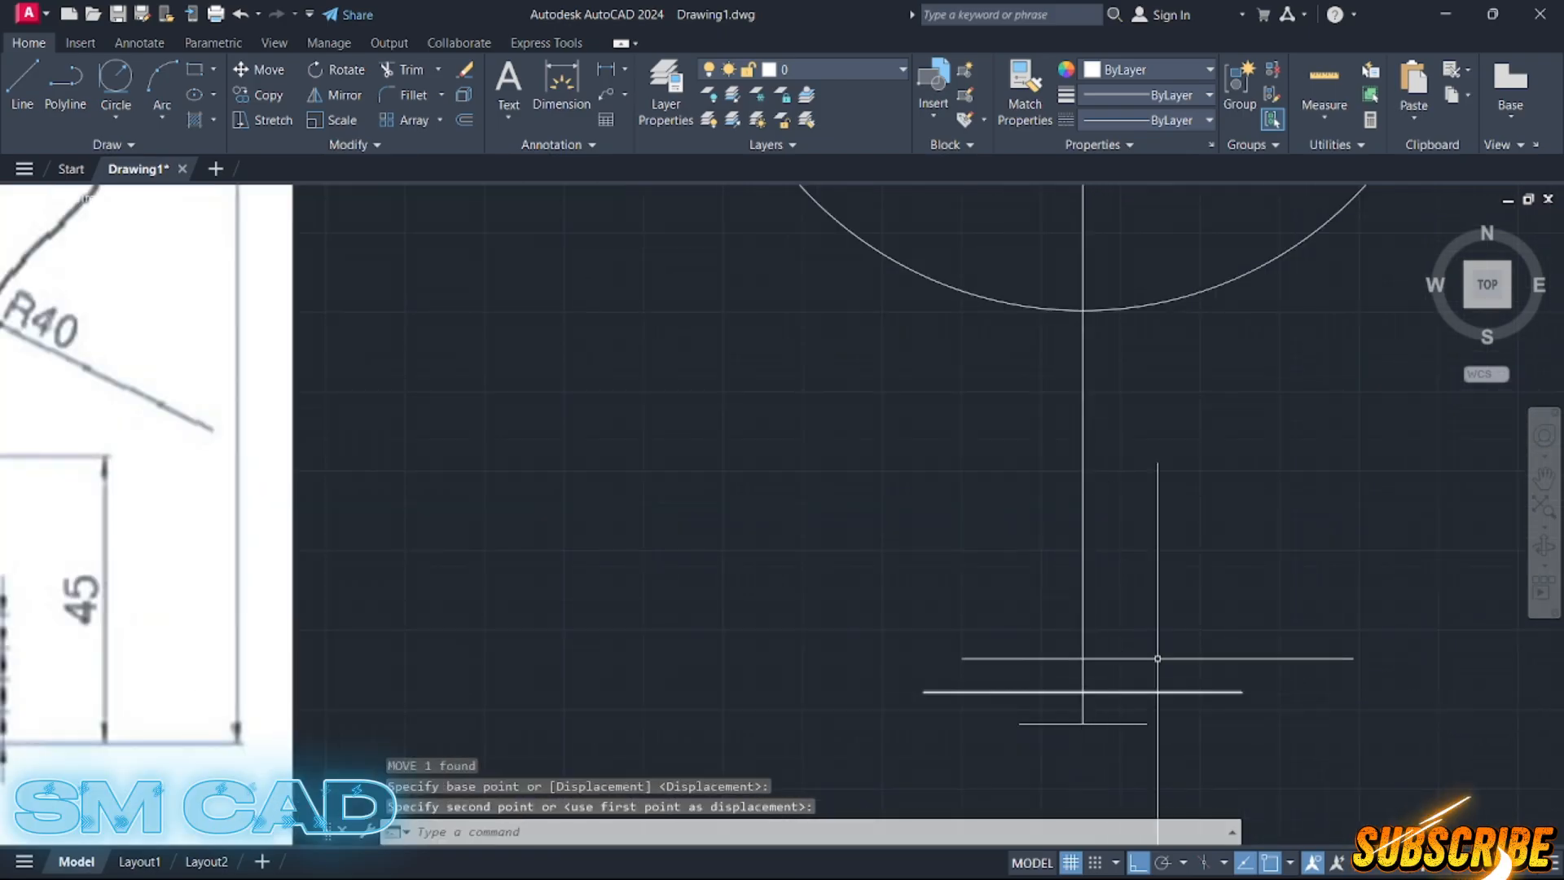
- Move the 50-long line straight up by 10 from its midpoint on the centre line
left_click(932, 692)
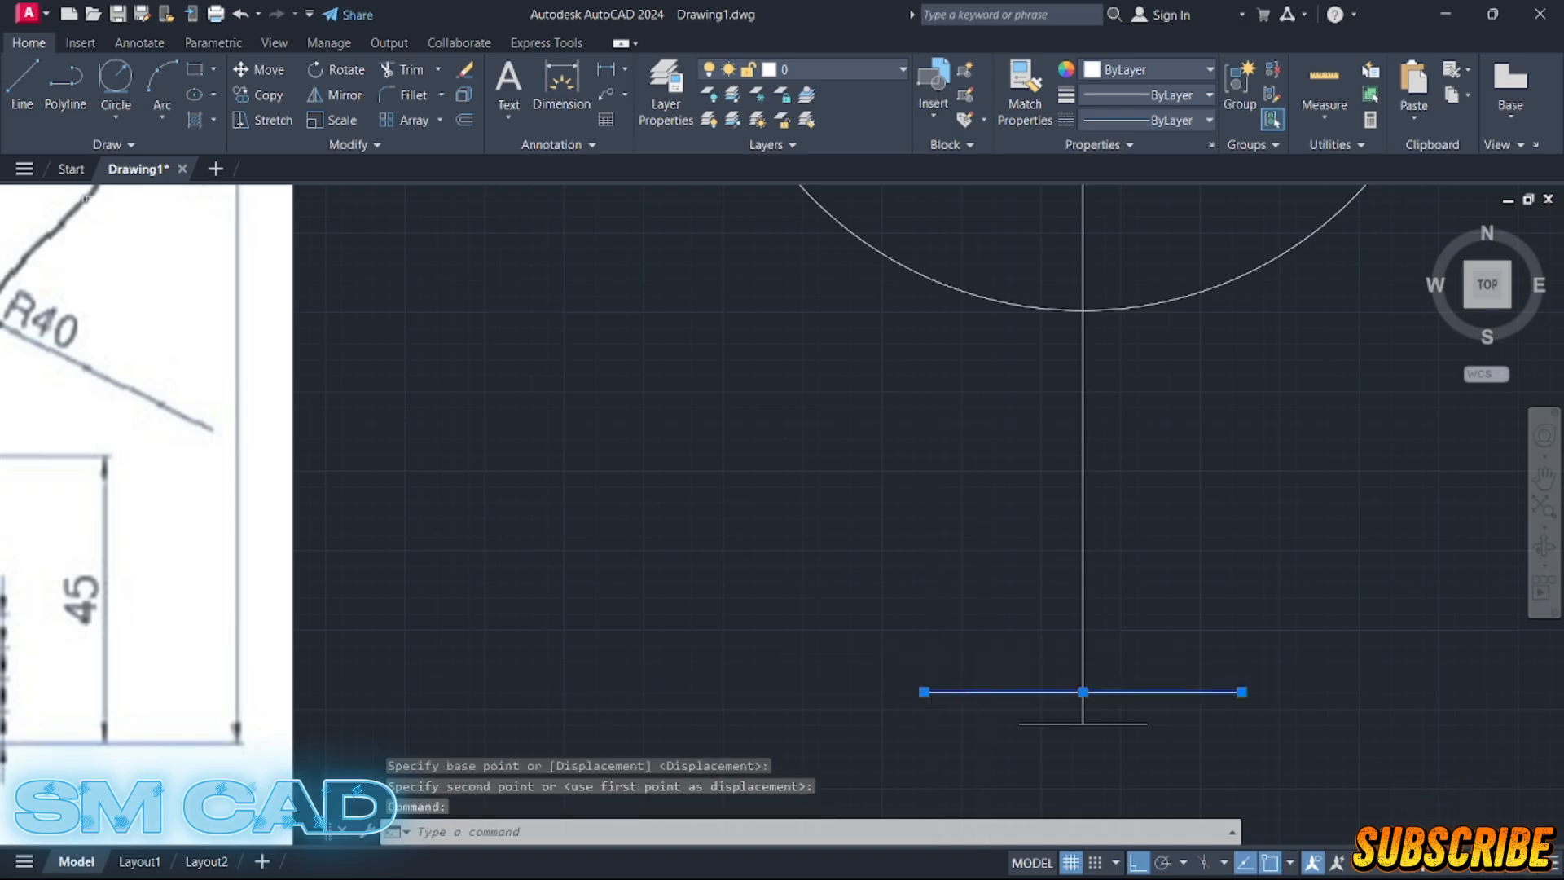
type("m")
key("Return")
left_click(1083, 692)
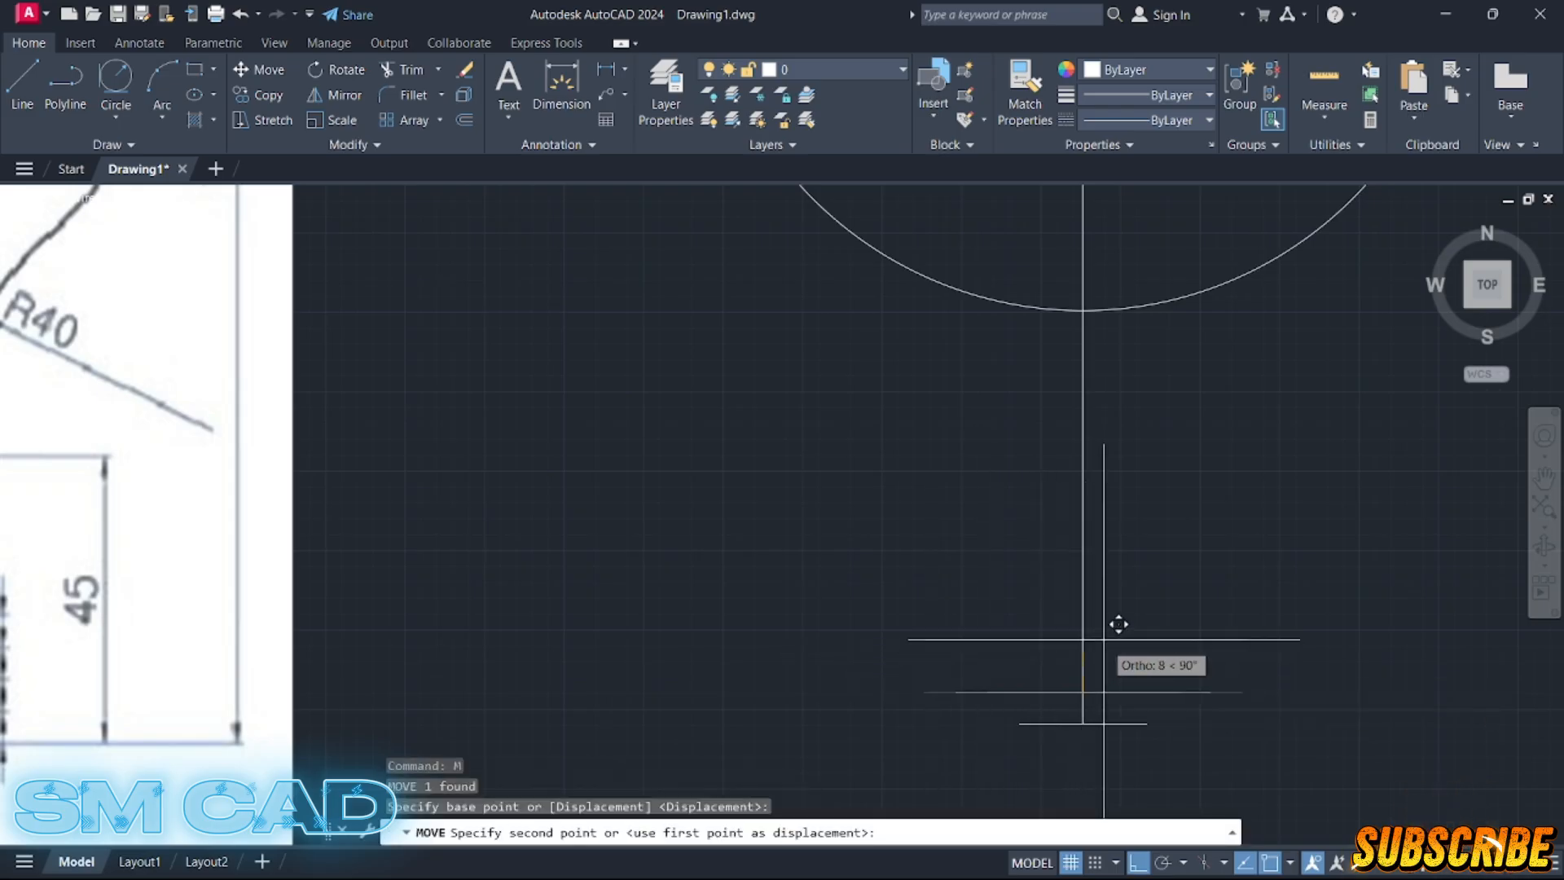
type("10")
key("Return")
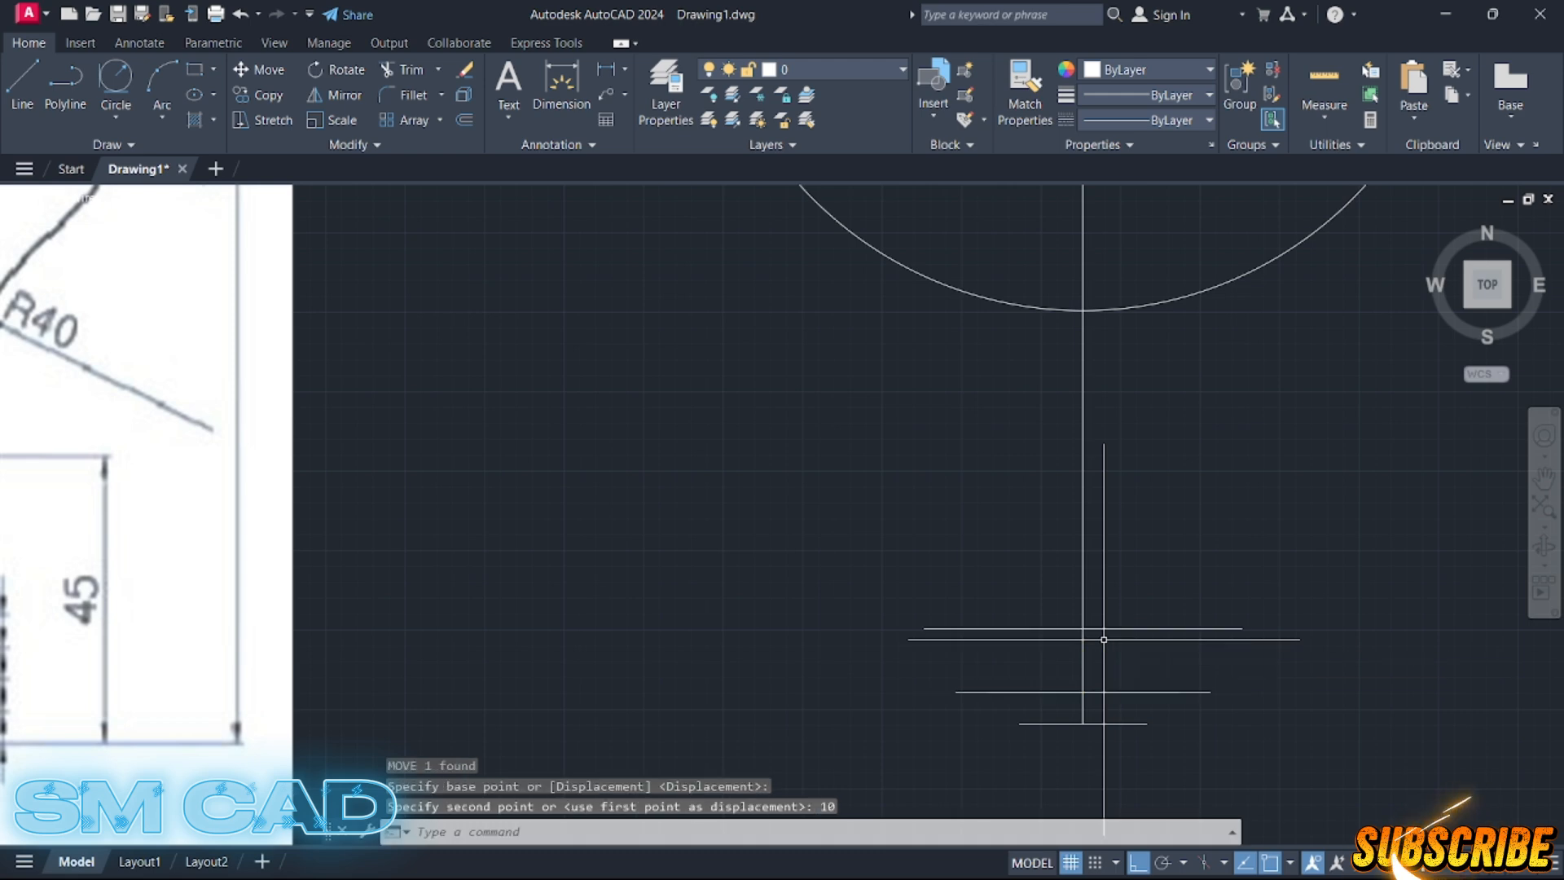
scroll(1107, 641, "down", 2)
middle_click_drag(1115, 663, 1147, 668)
key("Escape")
key("Escape")
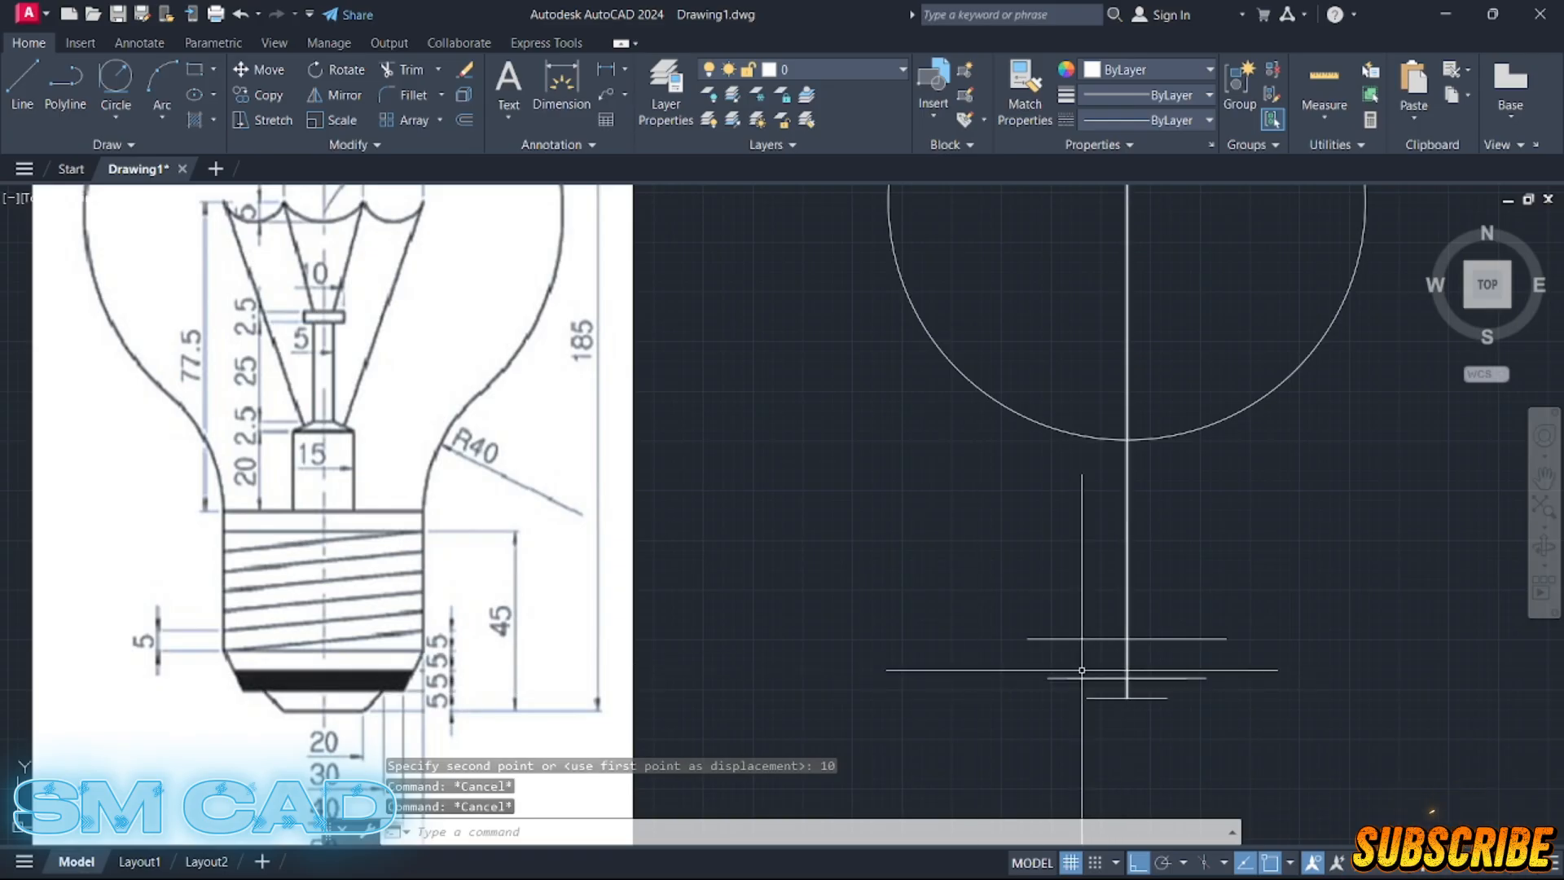
- Draw a sloped line from the right end of the 20-long bottom line to the right end of the 30-long line
type("l")
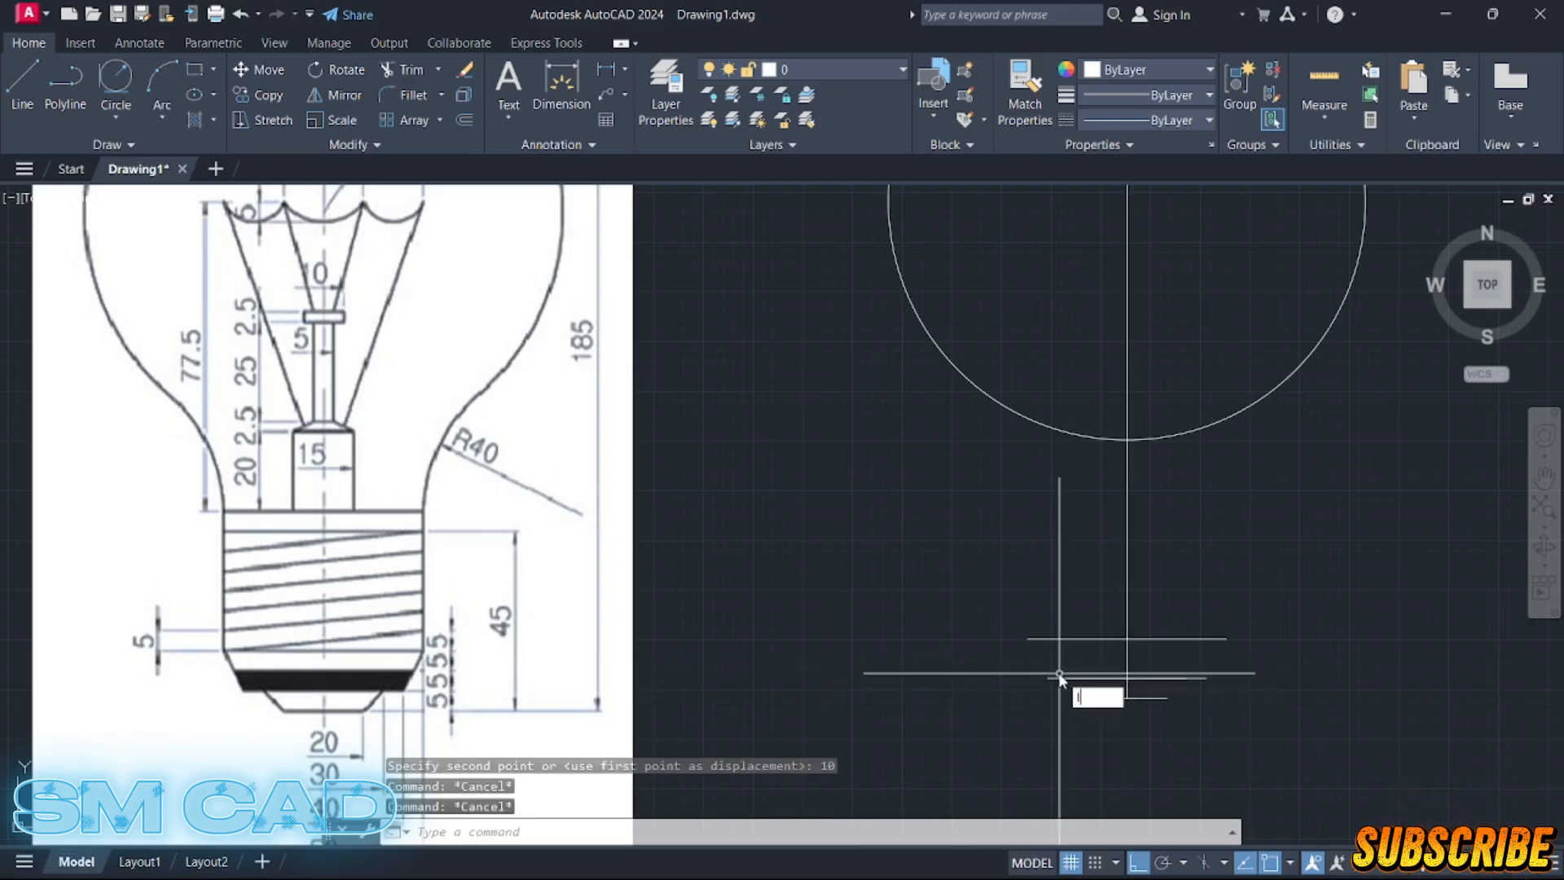
key("Return")
scroll(1132, 697, "up", 3)
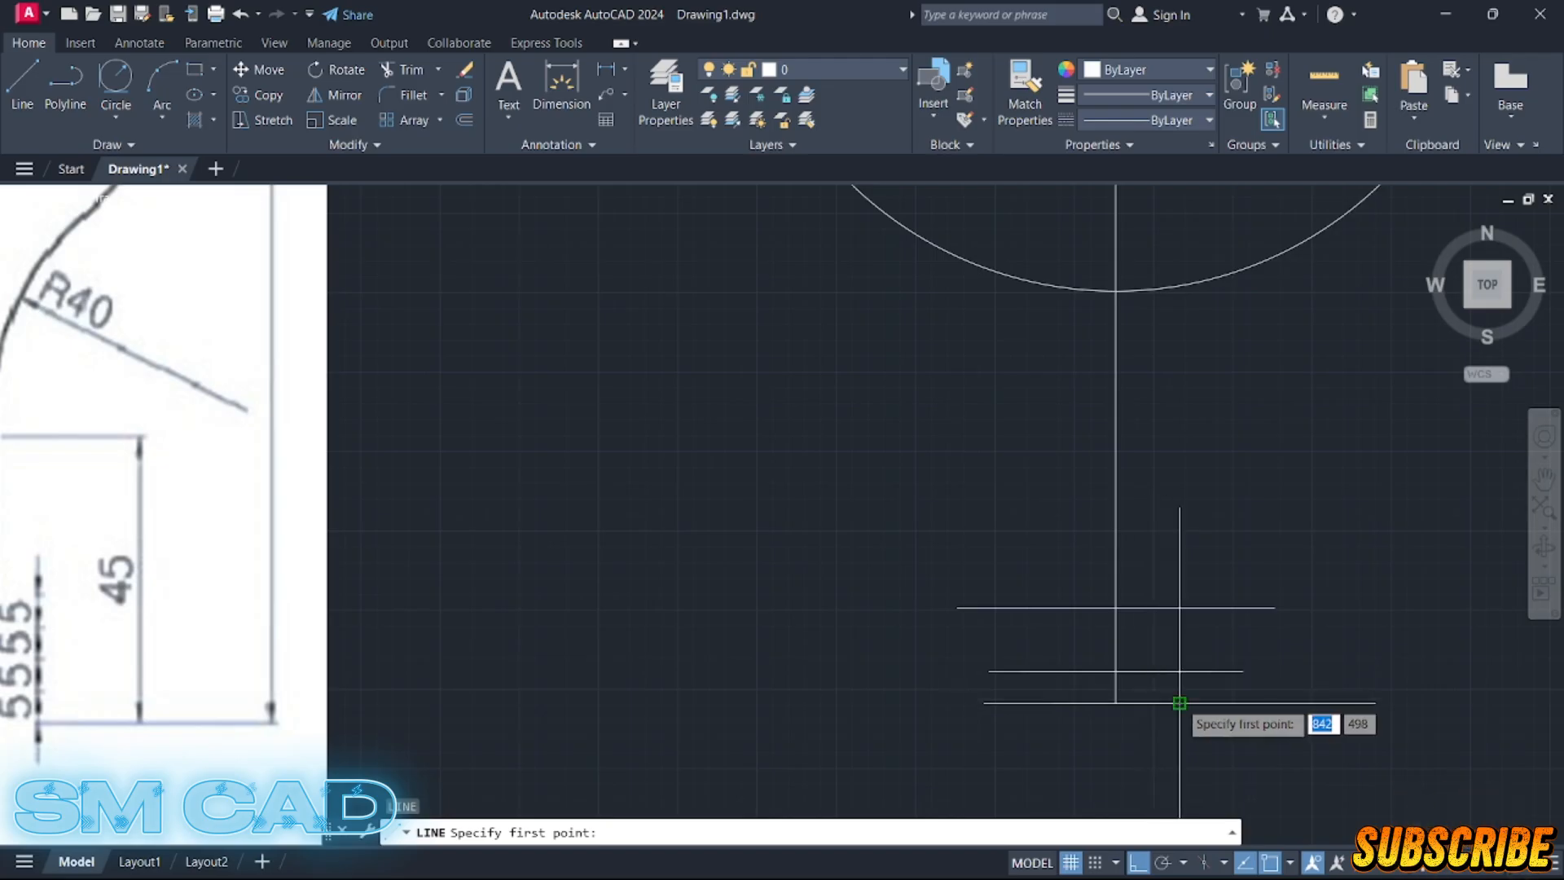
left_click(1180, 702)
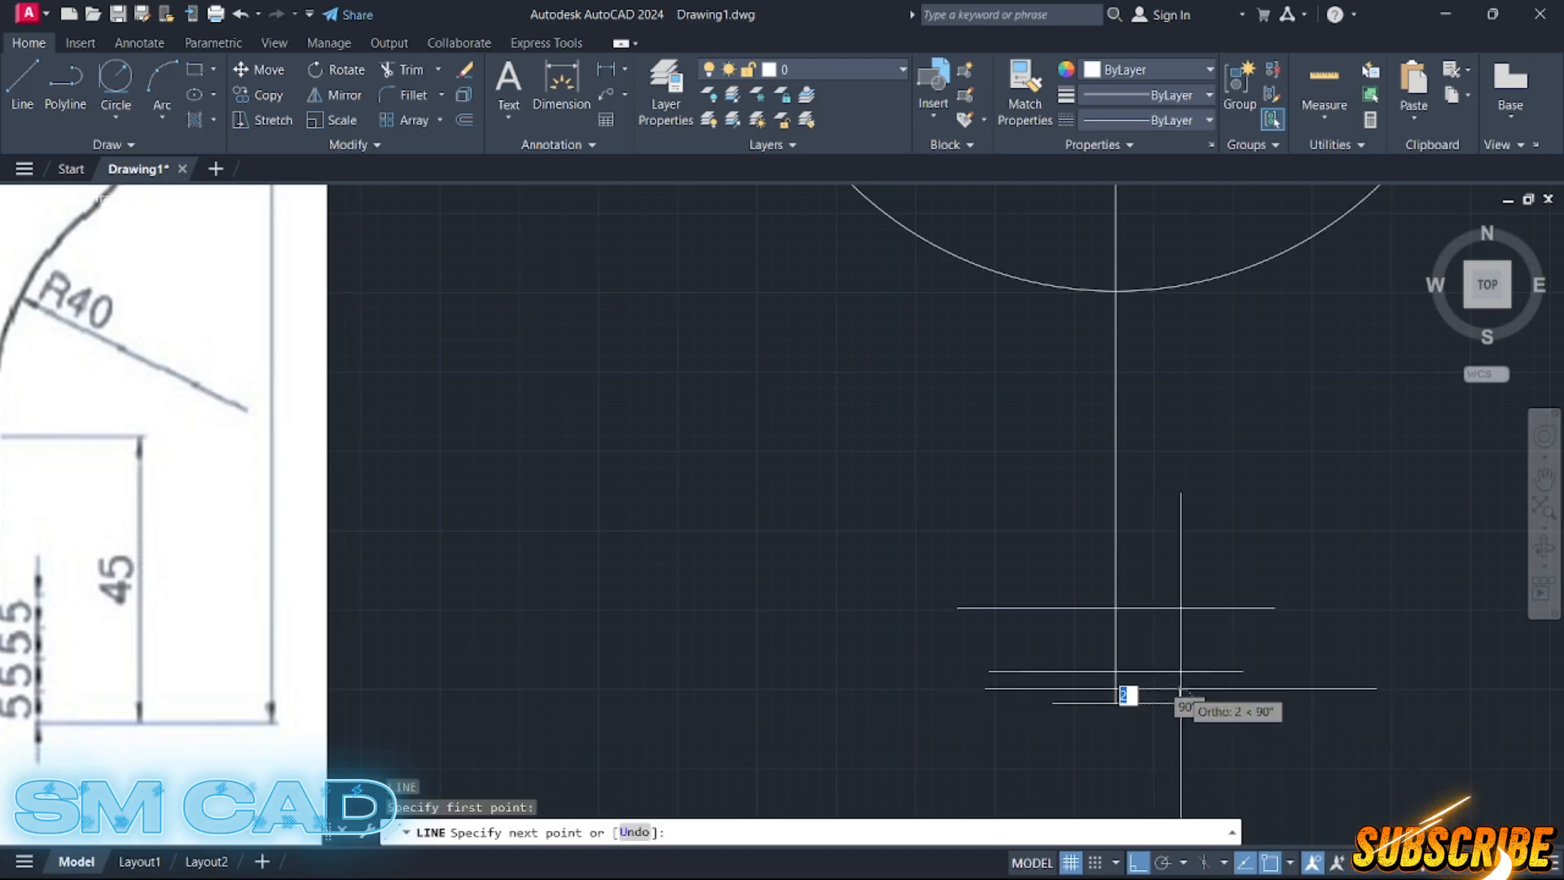
left_click(1212, 671)
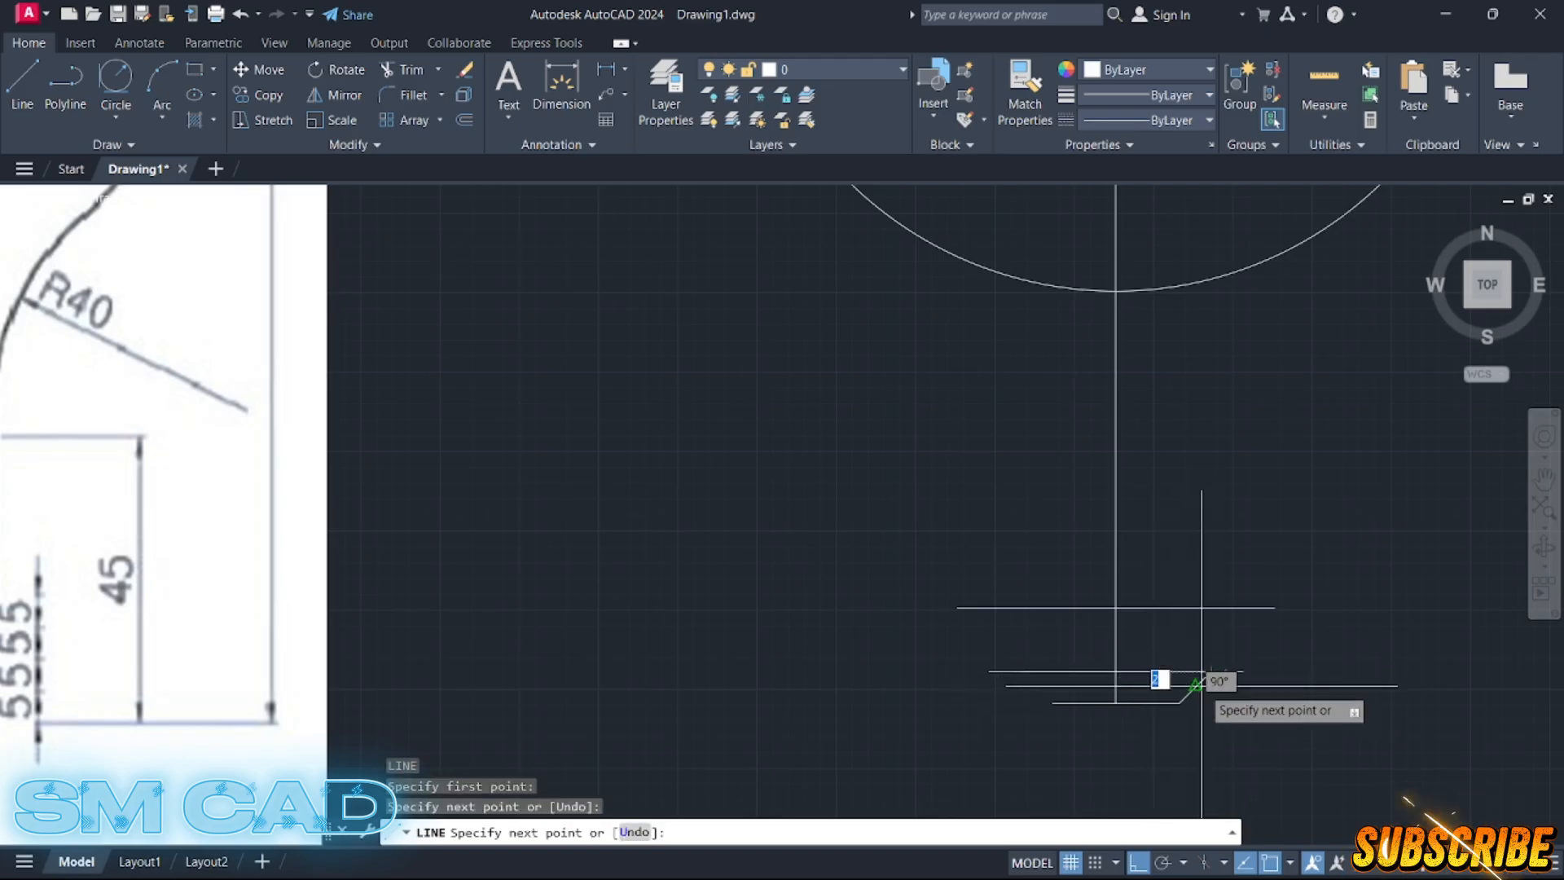
key("Return")
- Draw the matching sloped line from the left end of the 20-long bottom line to the left end of the 30-long line
scroll(1149, 707, "down", 4)
middle_click_drag(1149, 707, 1186, 704)
scroll(1187, 704, "up", 2)
scroll(1170, 702, "up", 2)
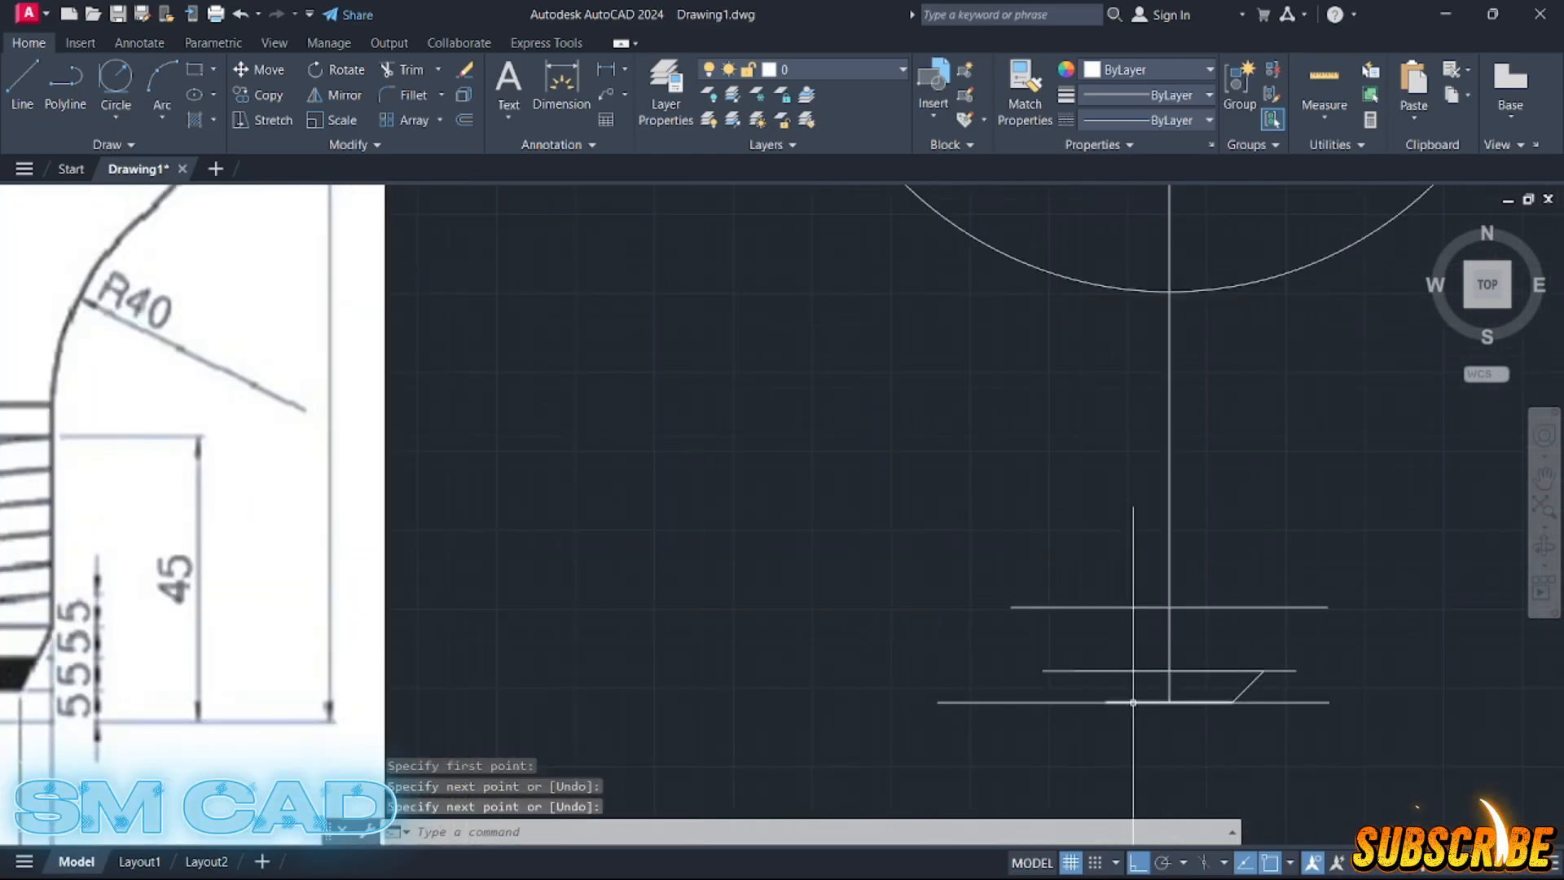
key("Return")
left_click(1112, 701)
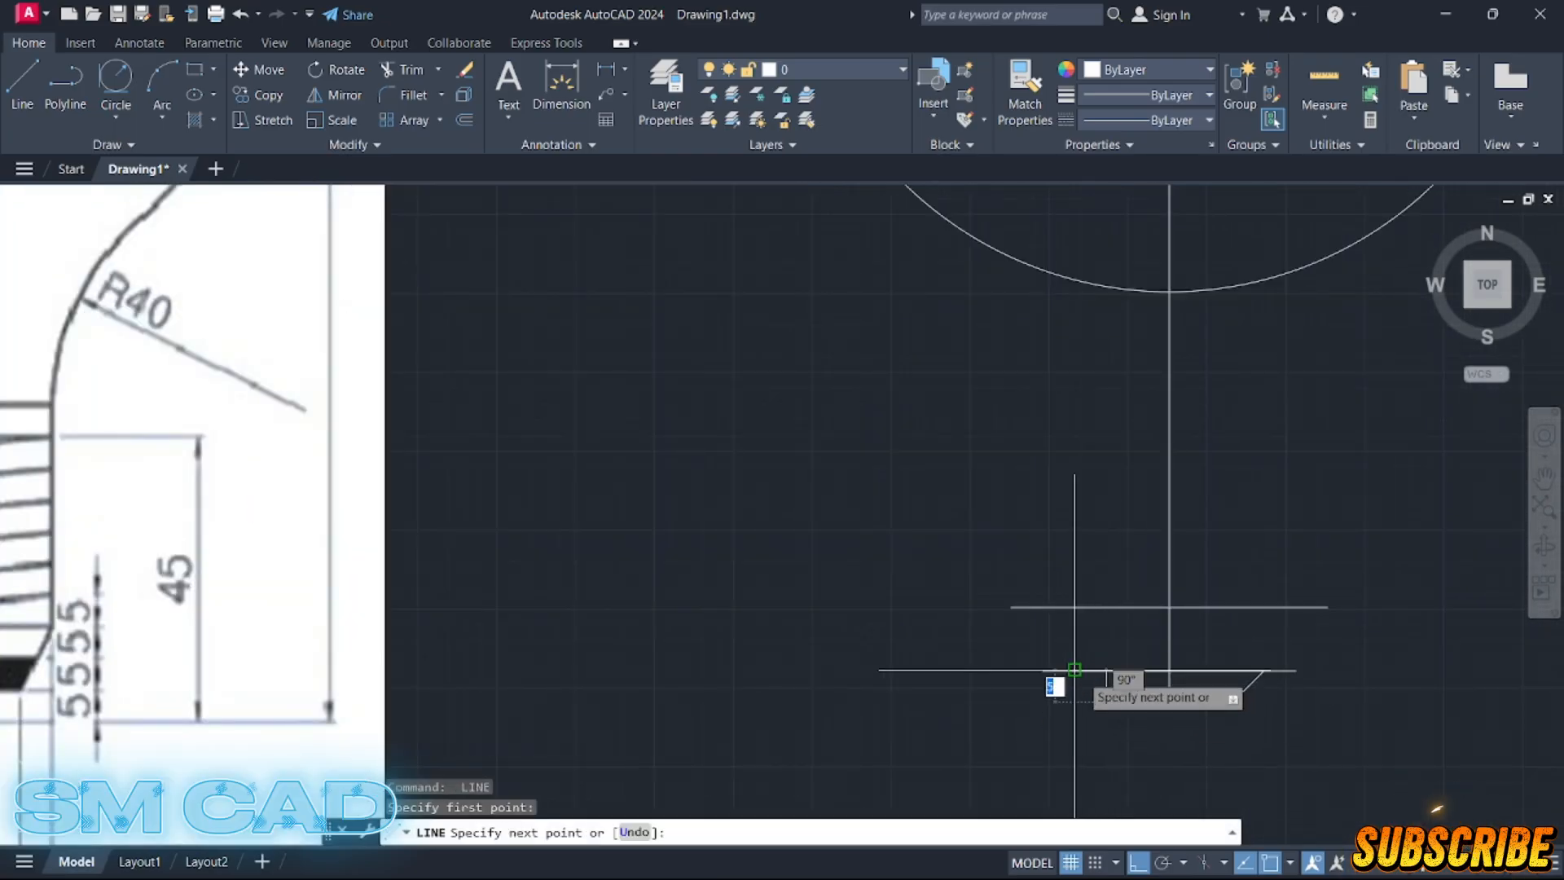
left_click(1074, 670)
key("Return")
scroll(1112, 644, "down", 4)
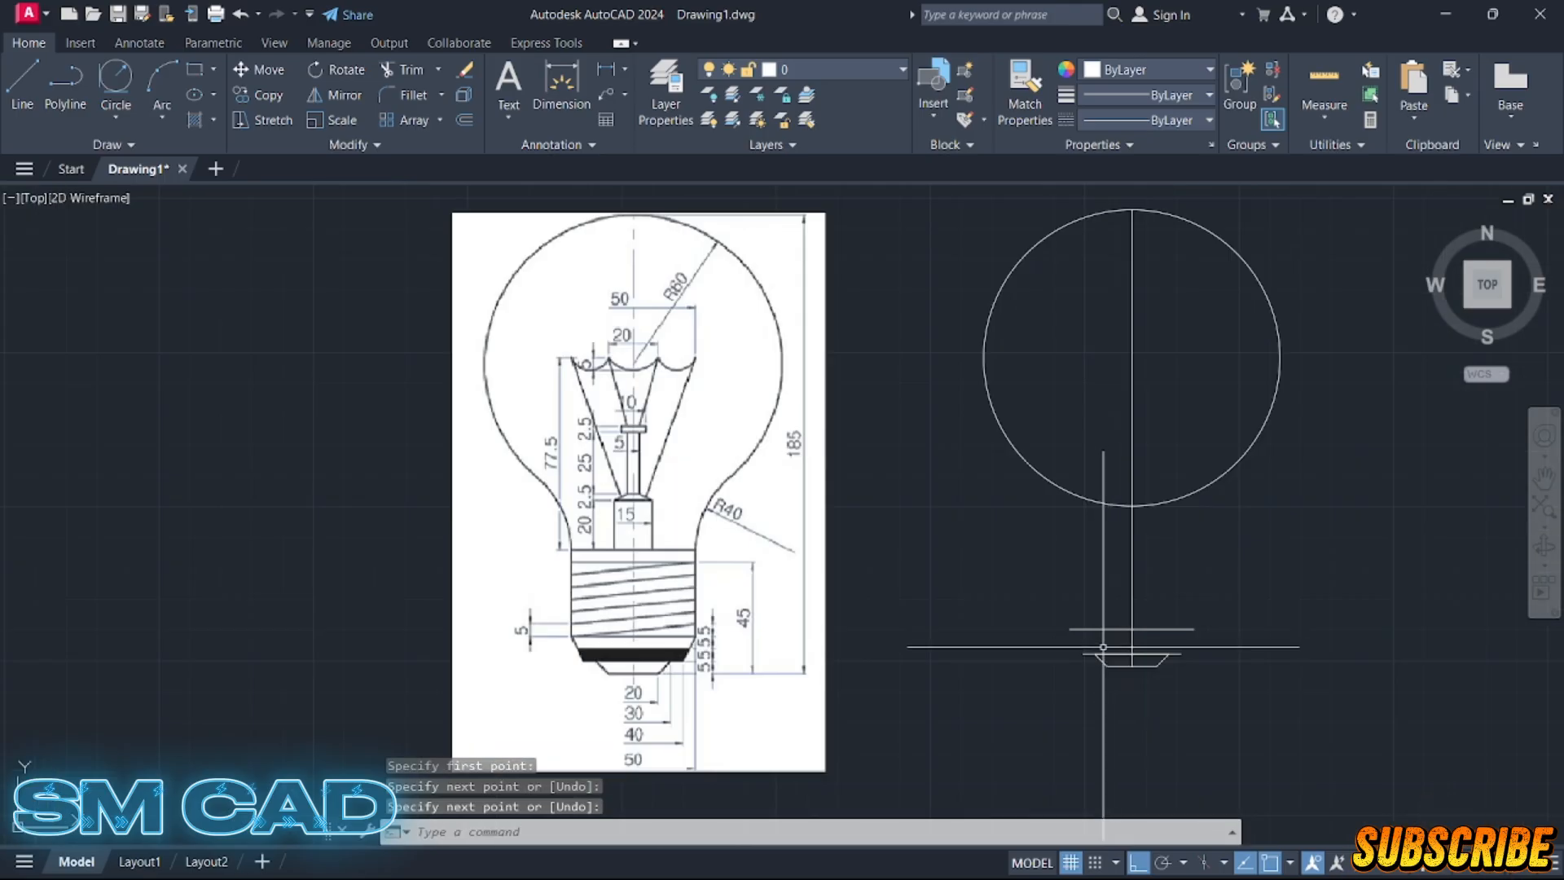
- Draw a sloped line from the left end of the 40-long line to the left end of the 50-long line
scroll(1092, 650, "up", 2)
scroll(1061, 667, "up", 2)
key("Return")
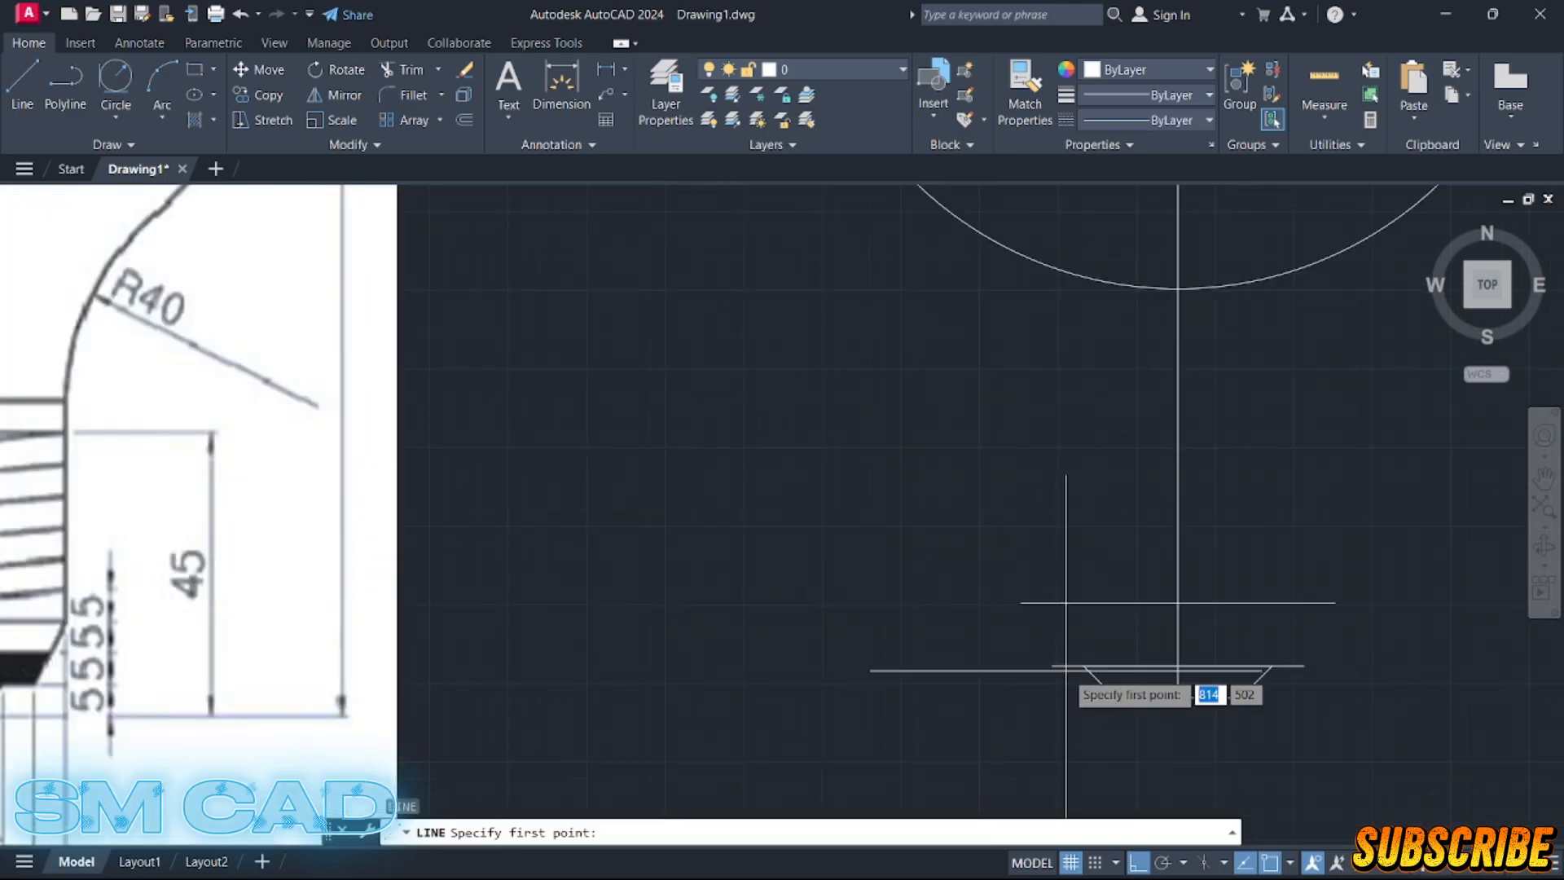
left_click(1053, 666)
left_click(1021, 603)
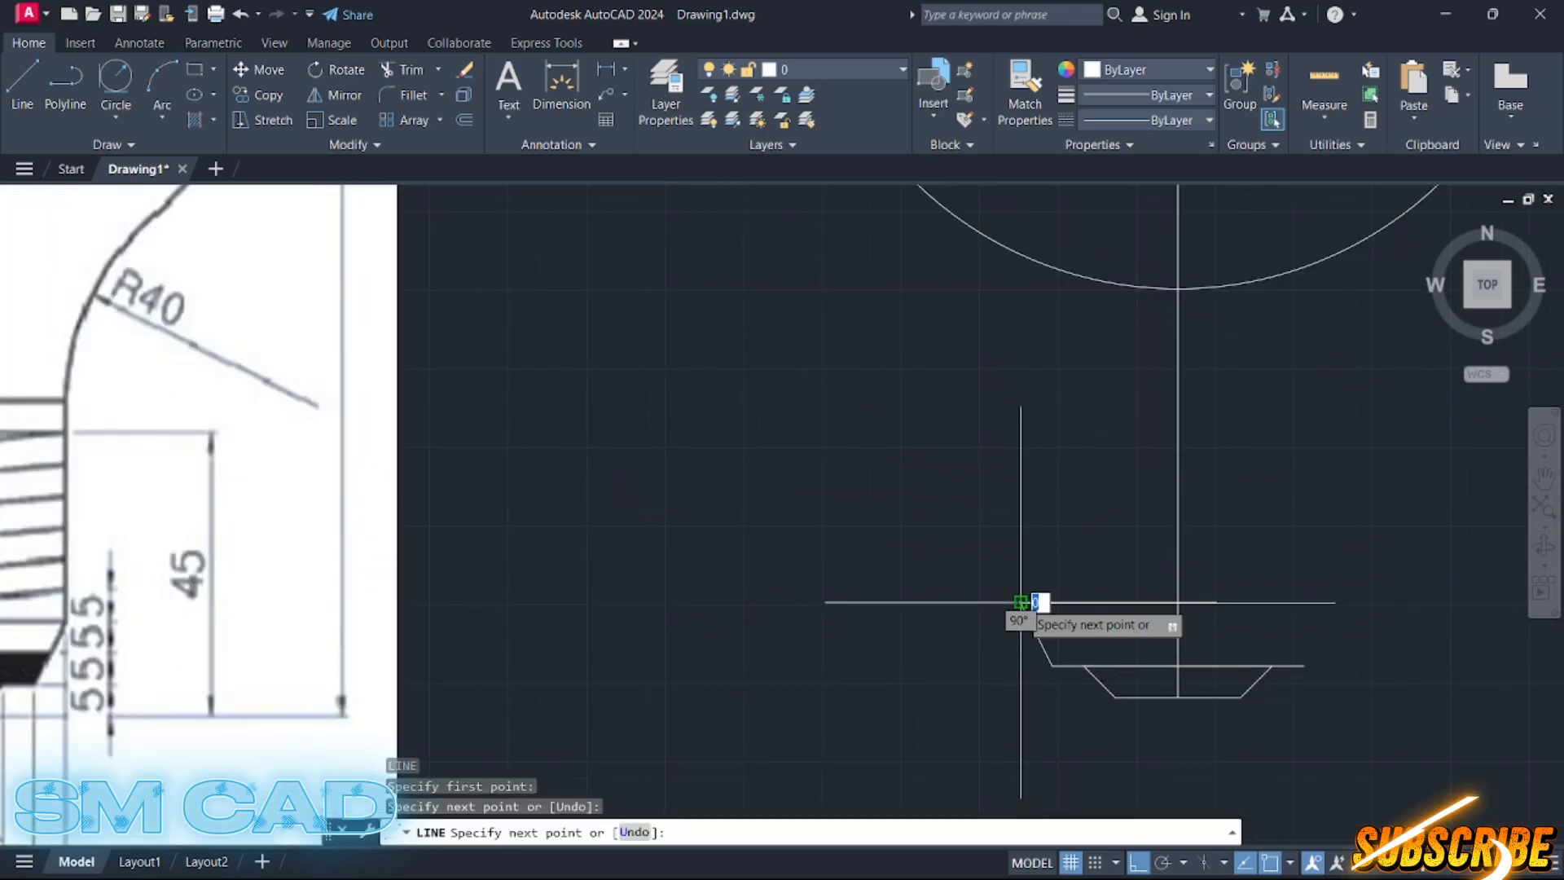
key("Return")
- Draw the matching sloped line from the right end of the 40-long line to the right end of the 50-long line
key("Return")
left_click(1304, 665)
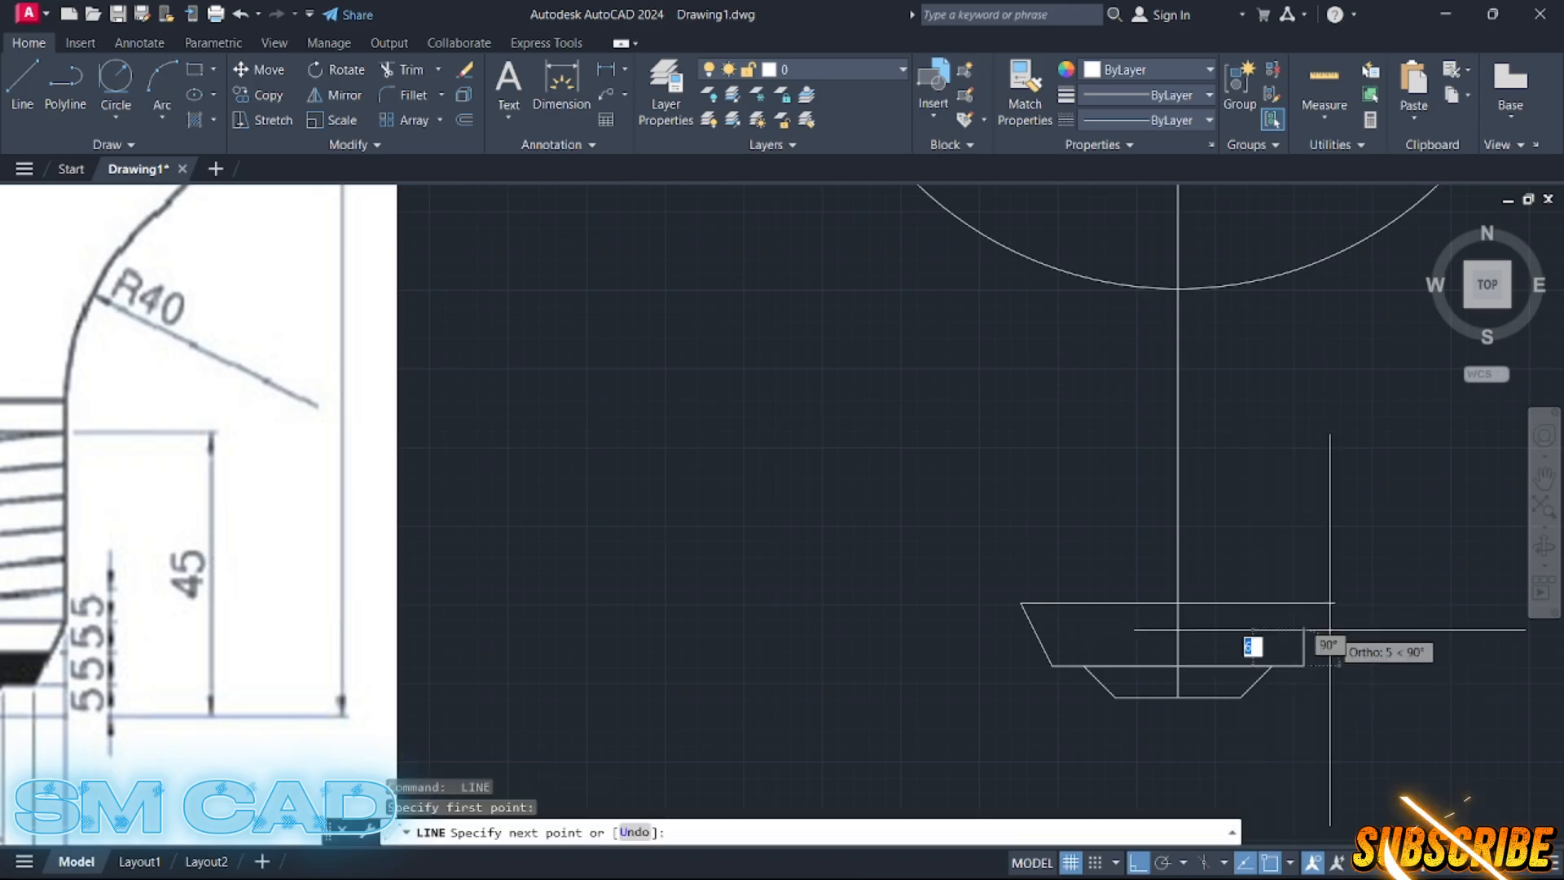
left_click(1335, 603)
key("Escape")
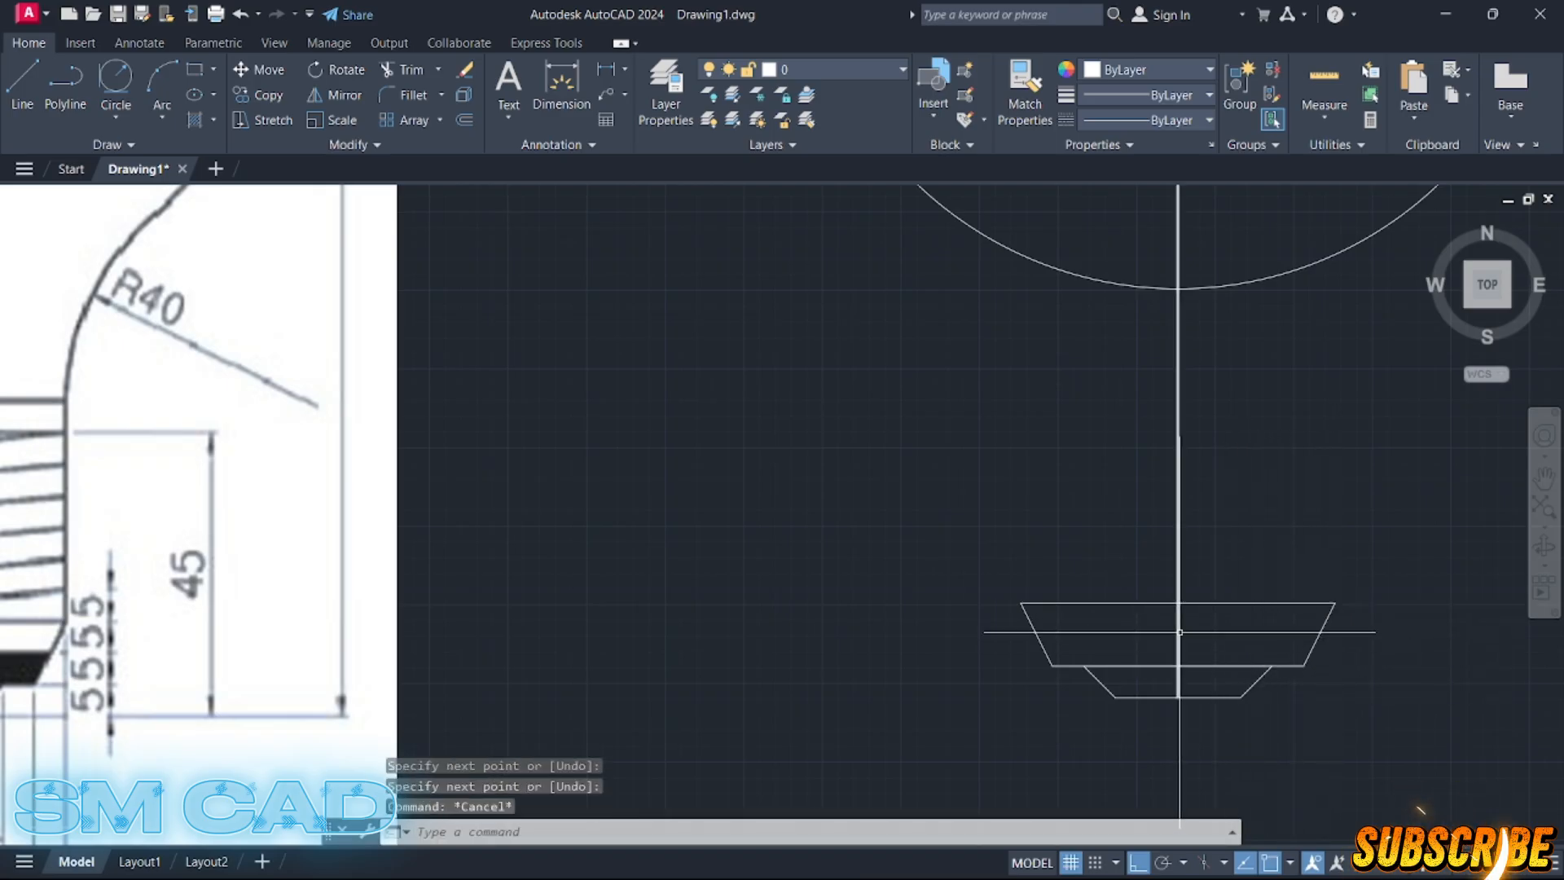
- Draw a horizontal line between the midpoints of the two sloped sides joining the 40-long and 50-long lines
key("Return")
left_click(1036, 633)
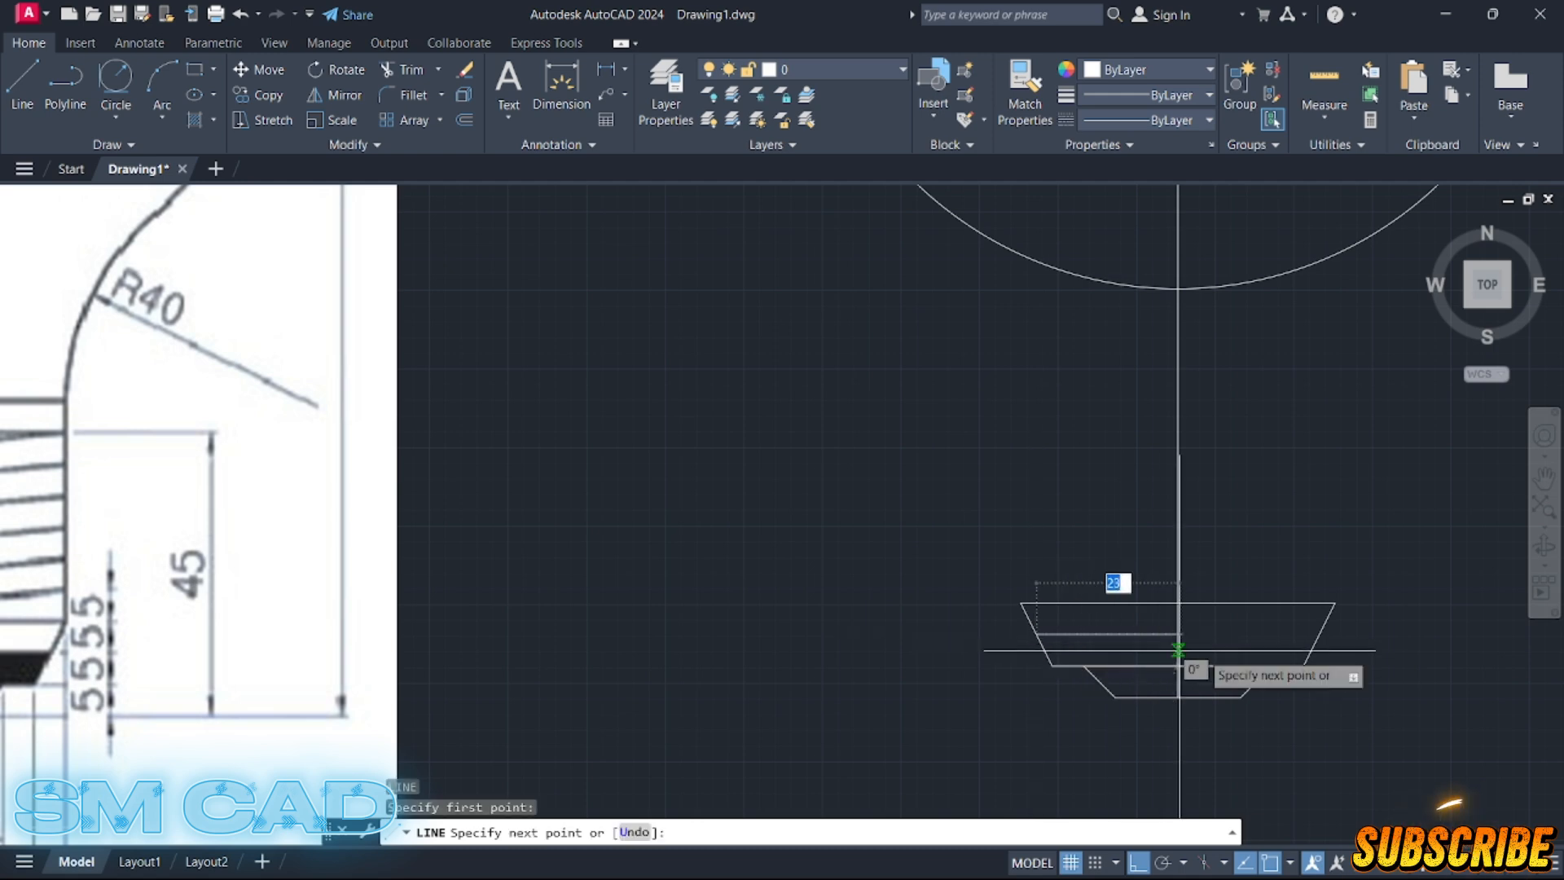
left_click(1322, 633)
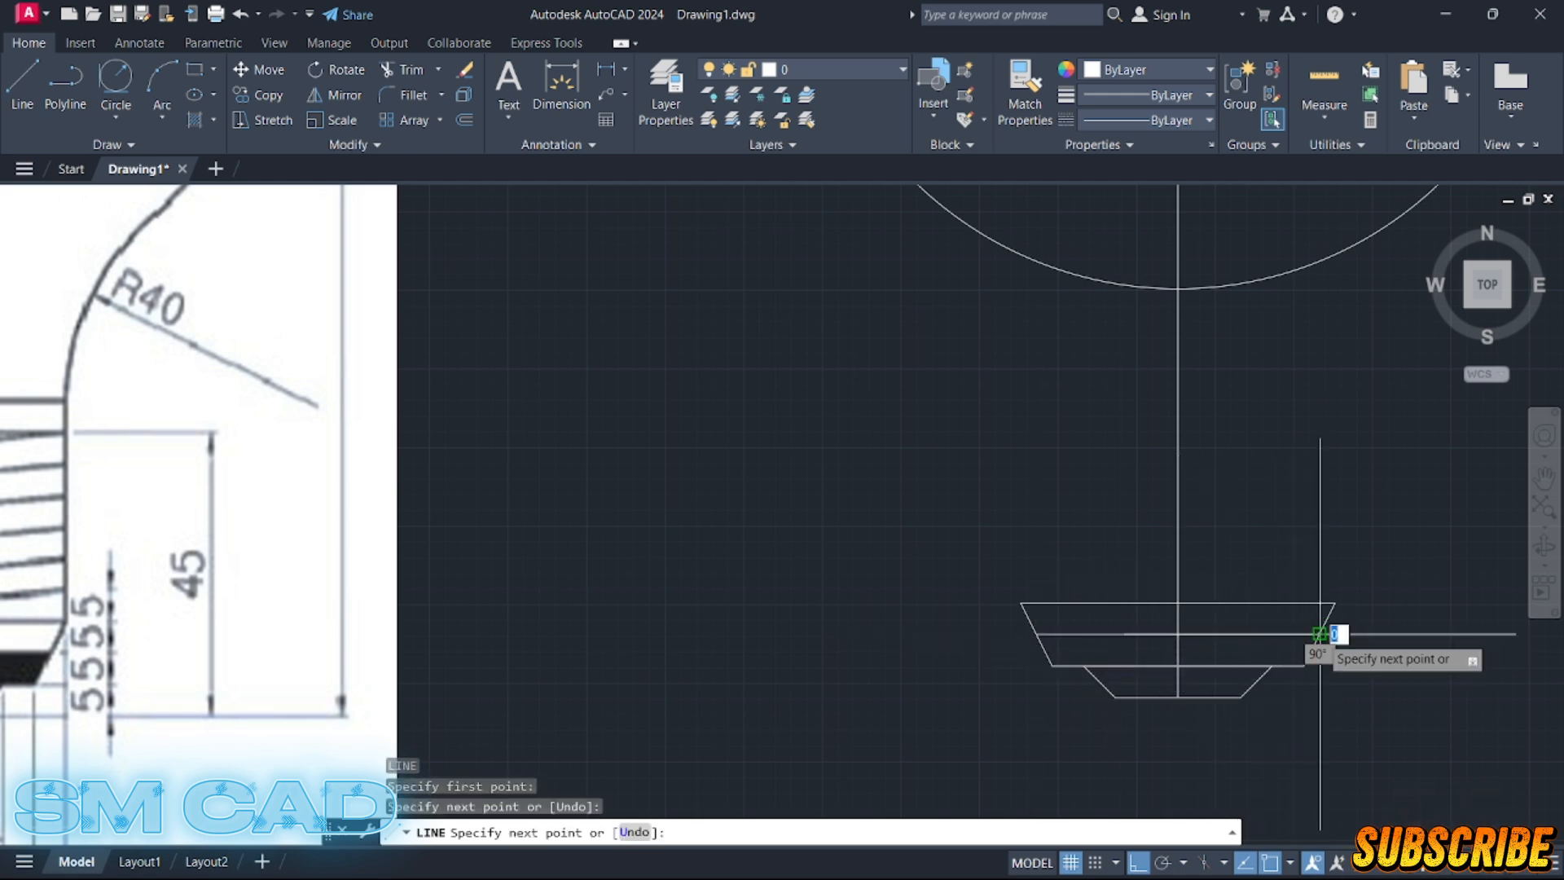
key("Return")
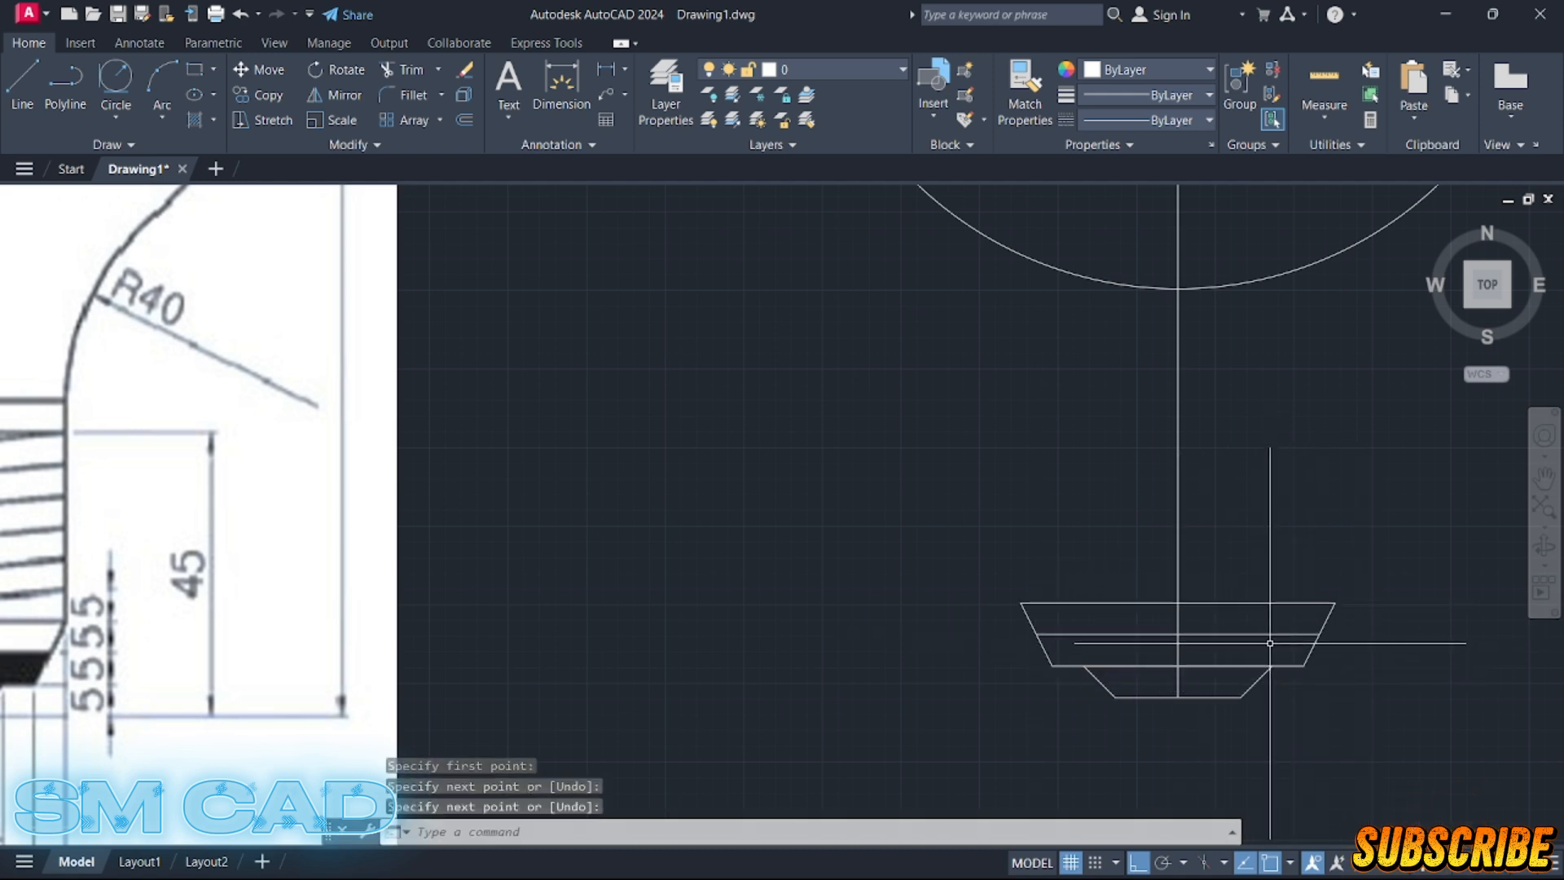
- Draw a vertical line 5 long upward from the right end of the 50-long line
scroll(1322, 623, "down", 4)
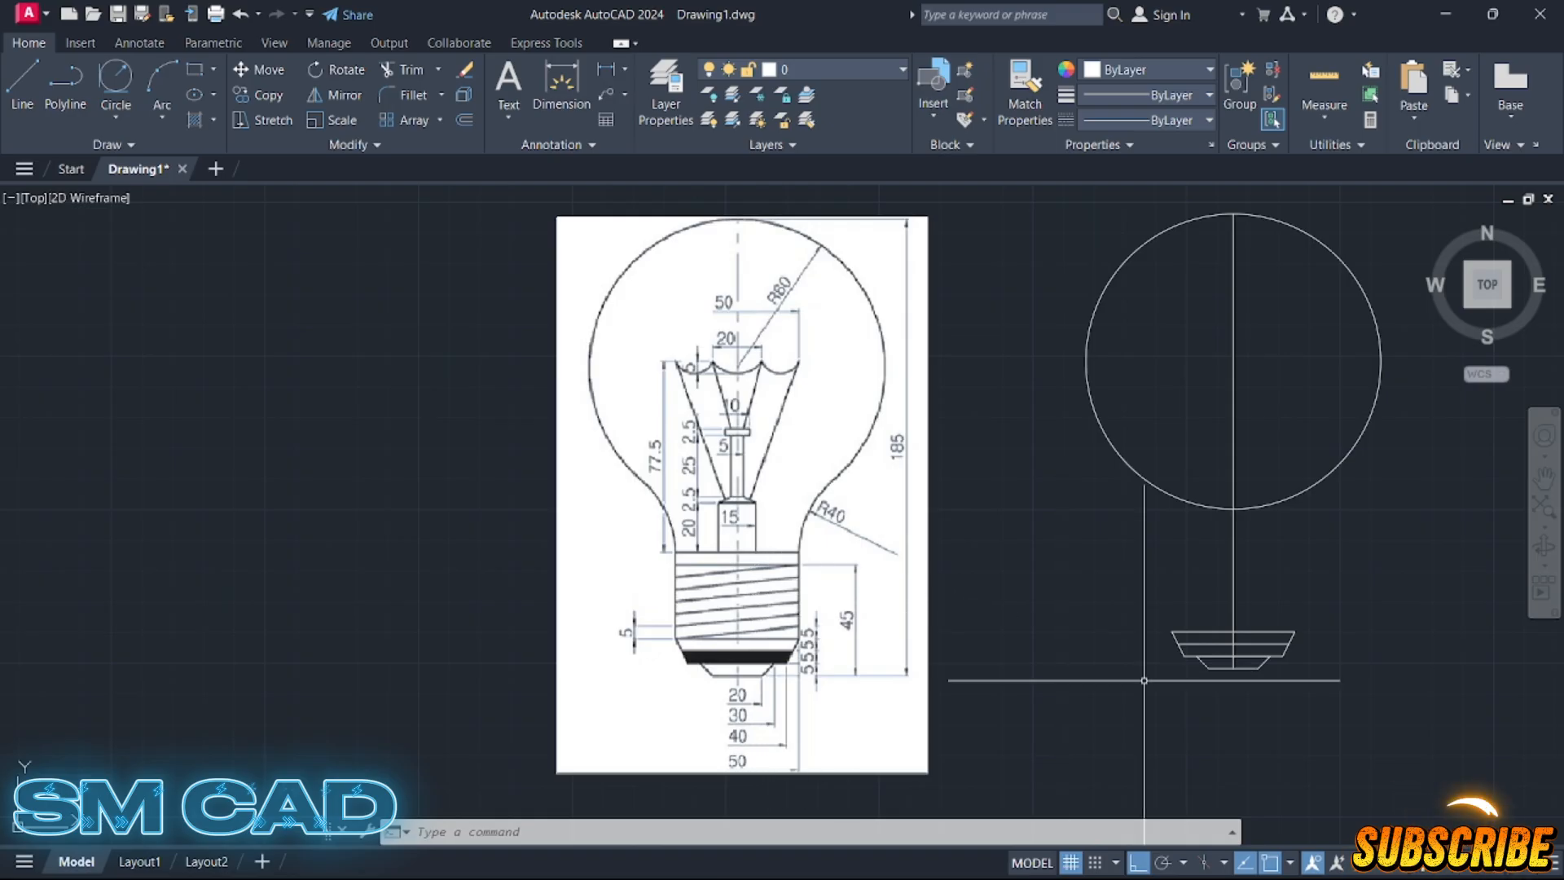
scroll(768, 644, "up", 4)
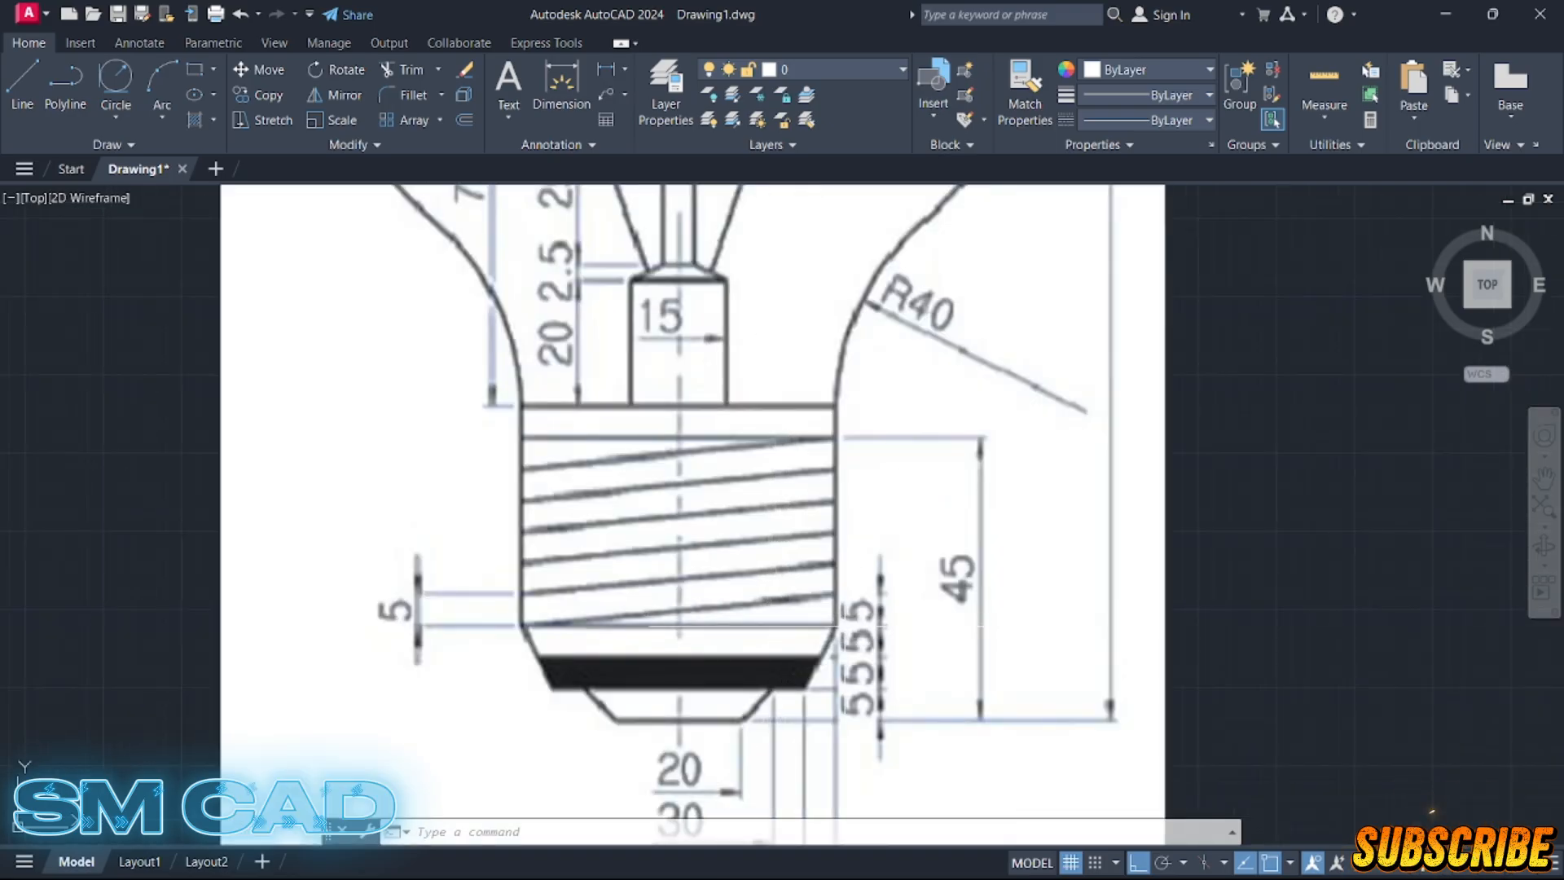
scroll(903, 600, "down", 5)
middle_click_drag(1100, 632, 855, 632)
key("Escape")
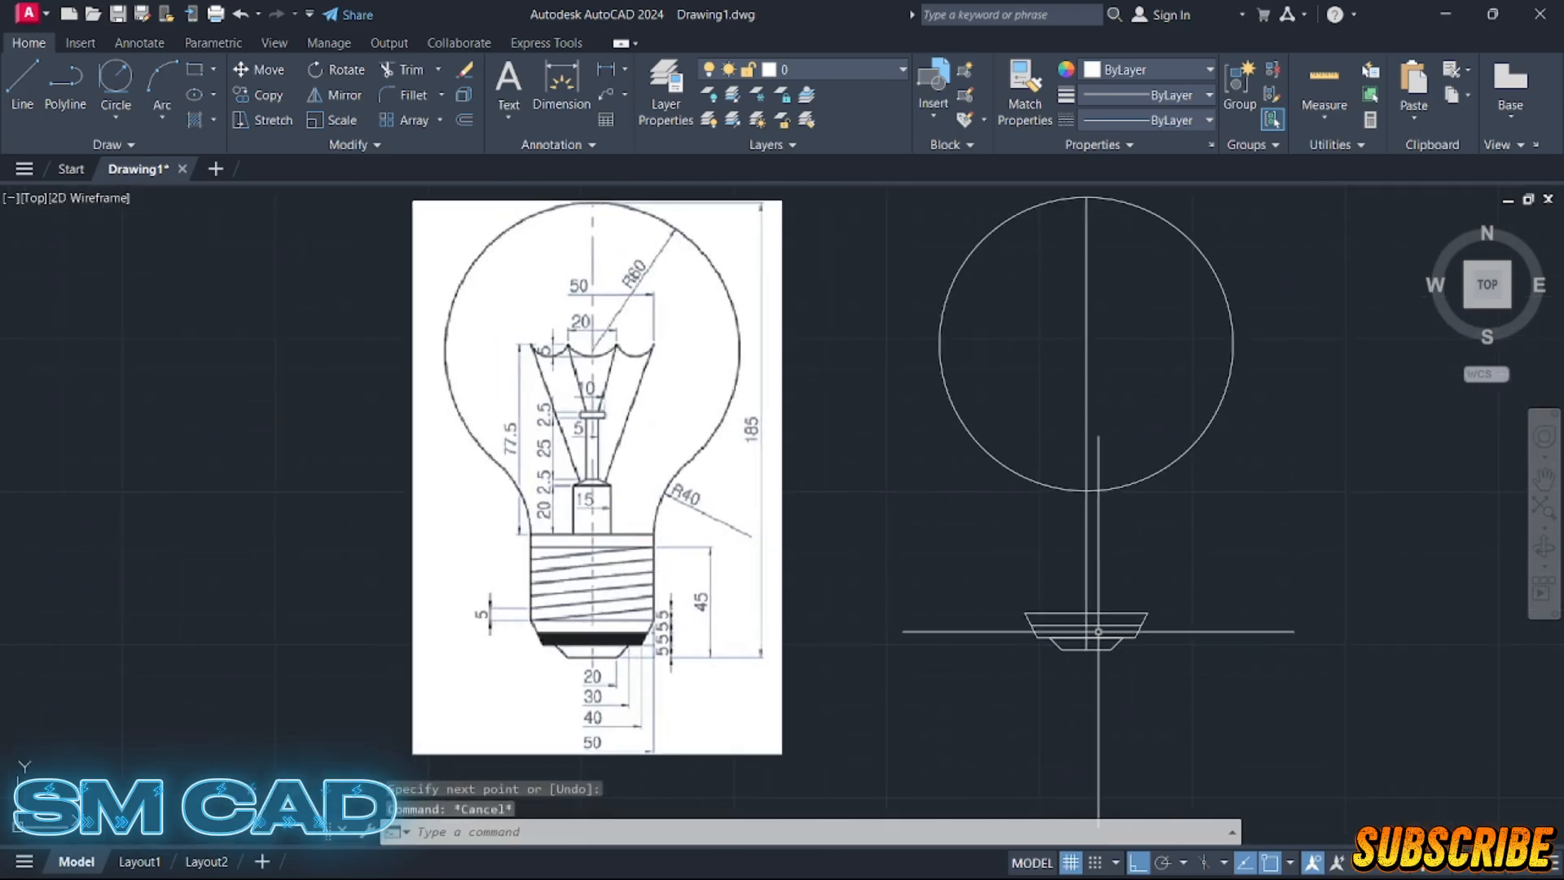
type("l")
key("Return")
scroll(1165, 620, "up", 5)
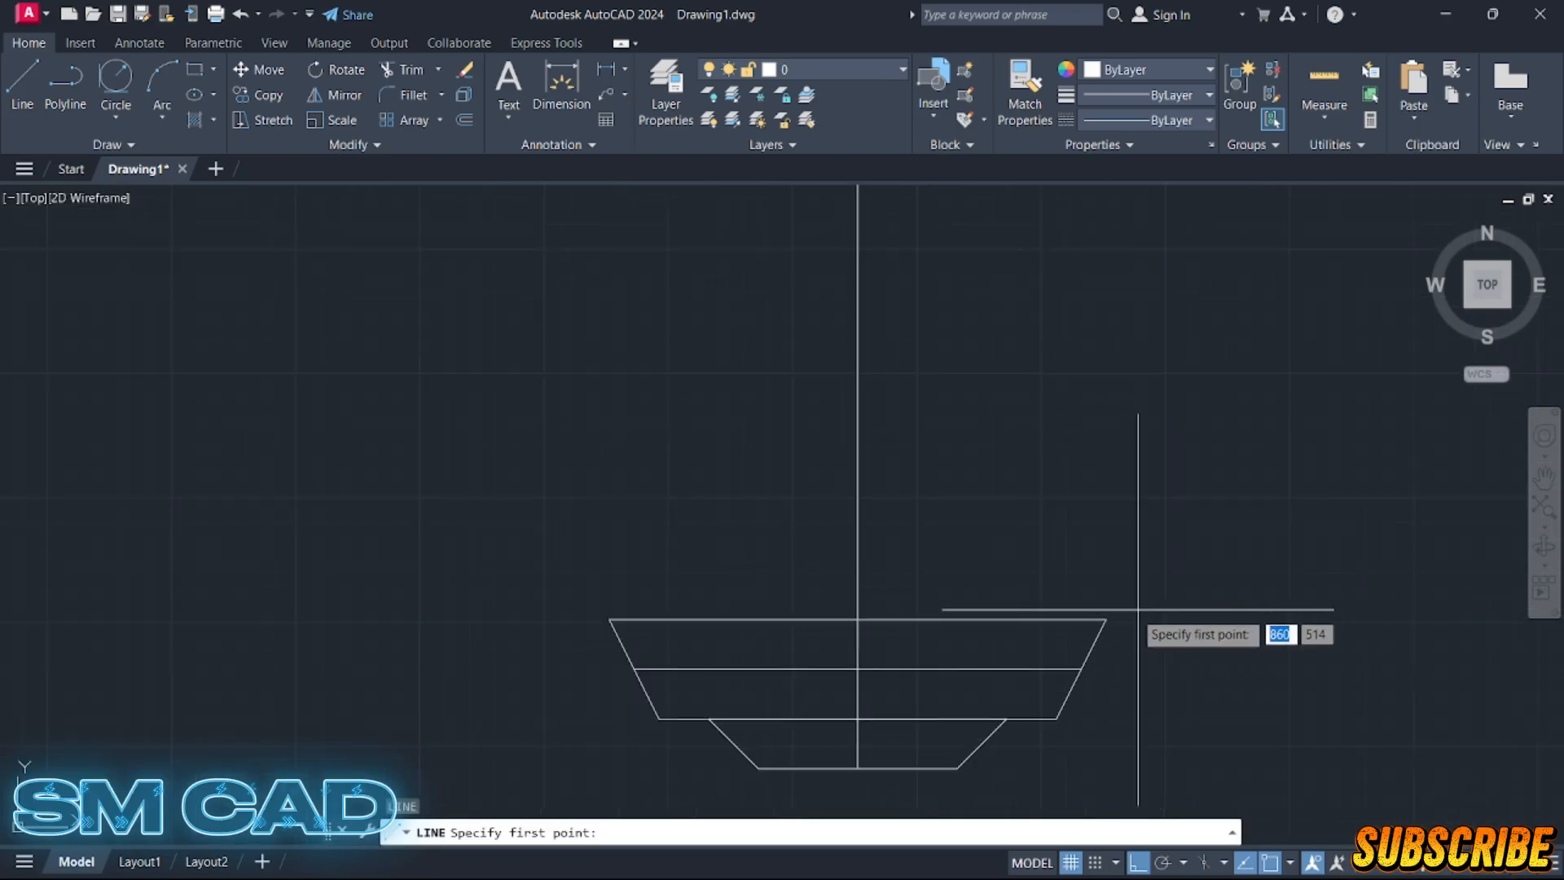
left_click(1106, 618)
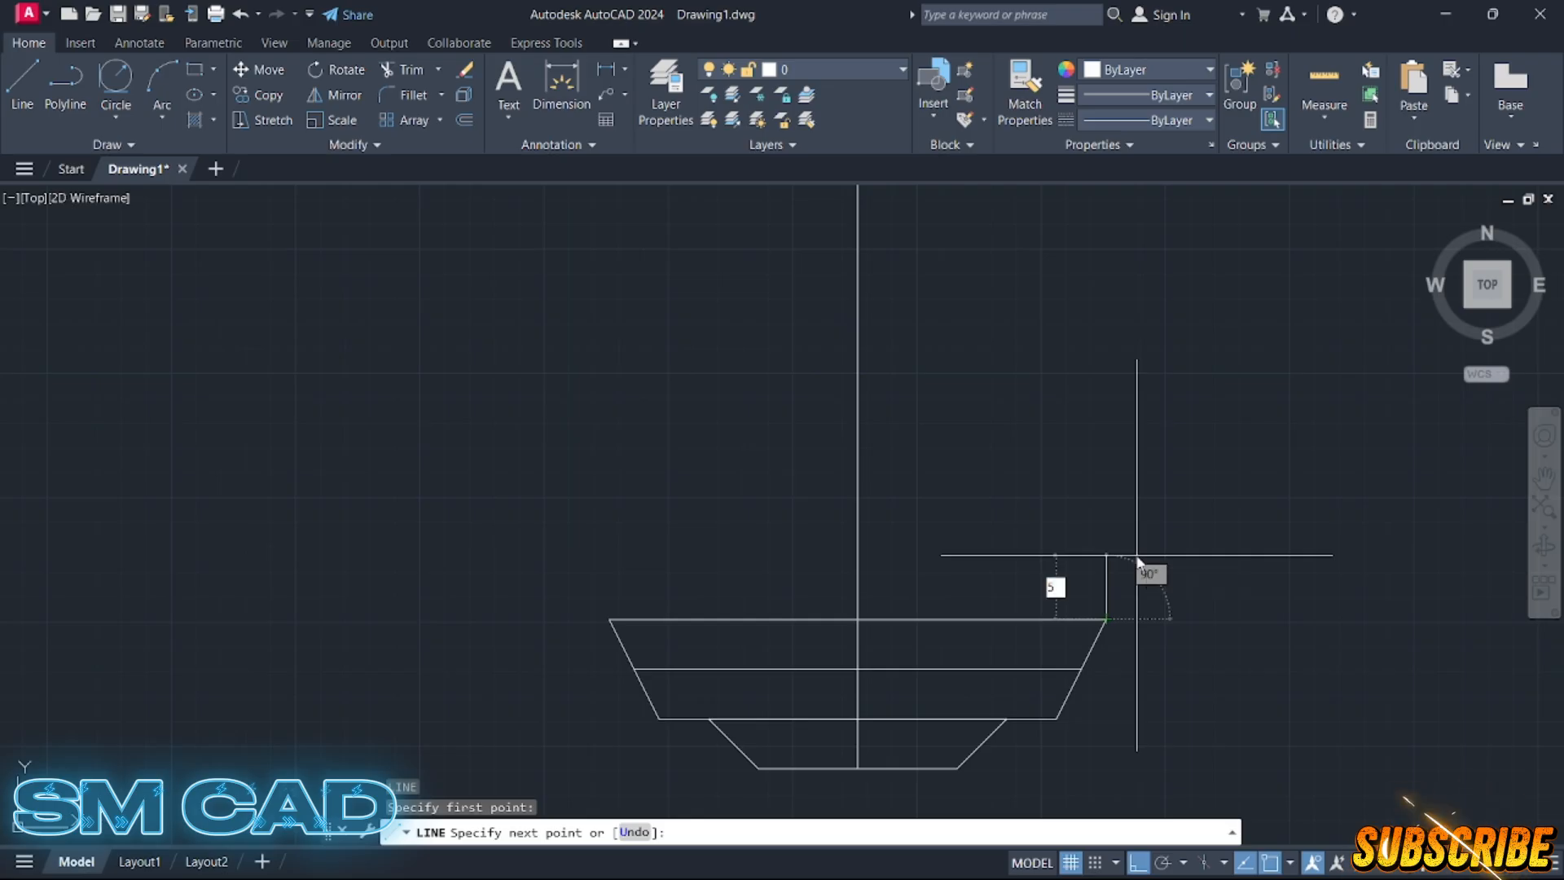
key("Return")
- Continue the line from the top of the 5-long vertical to the left end of the 50-long line as the first slanted thread
scroll(1137, 556, "down", 5)
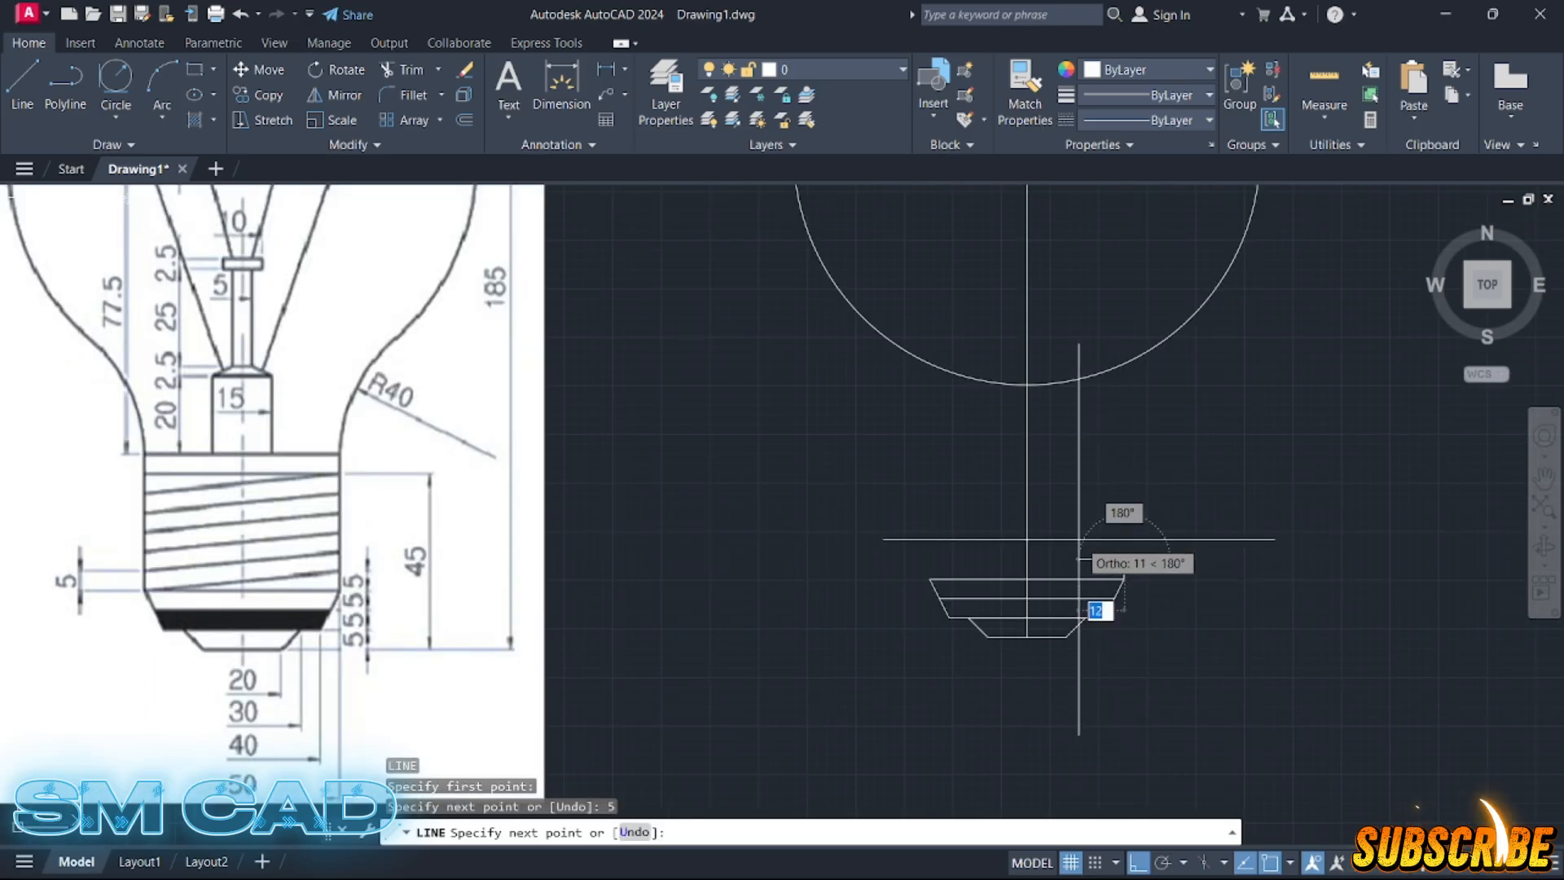
scroll(1060, 620, "up", 3)
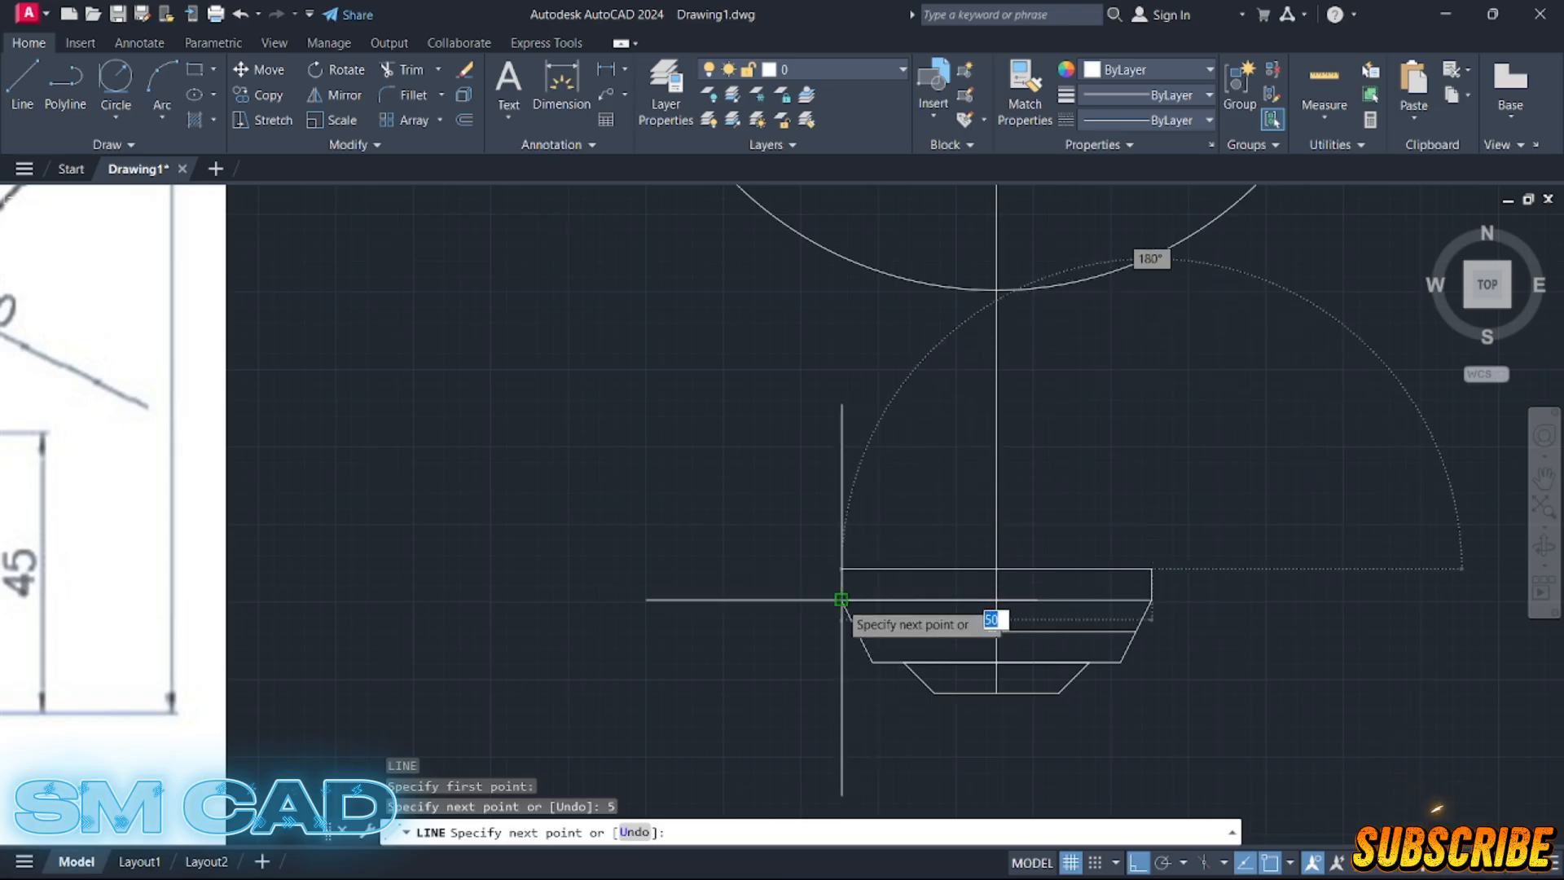
left_click(841, 600)
key("Return")
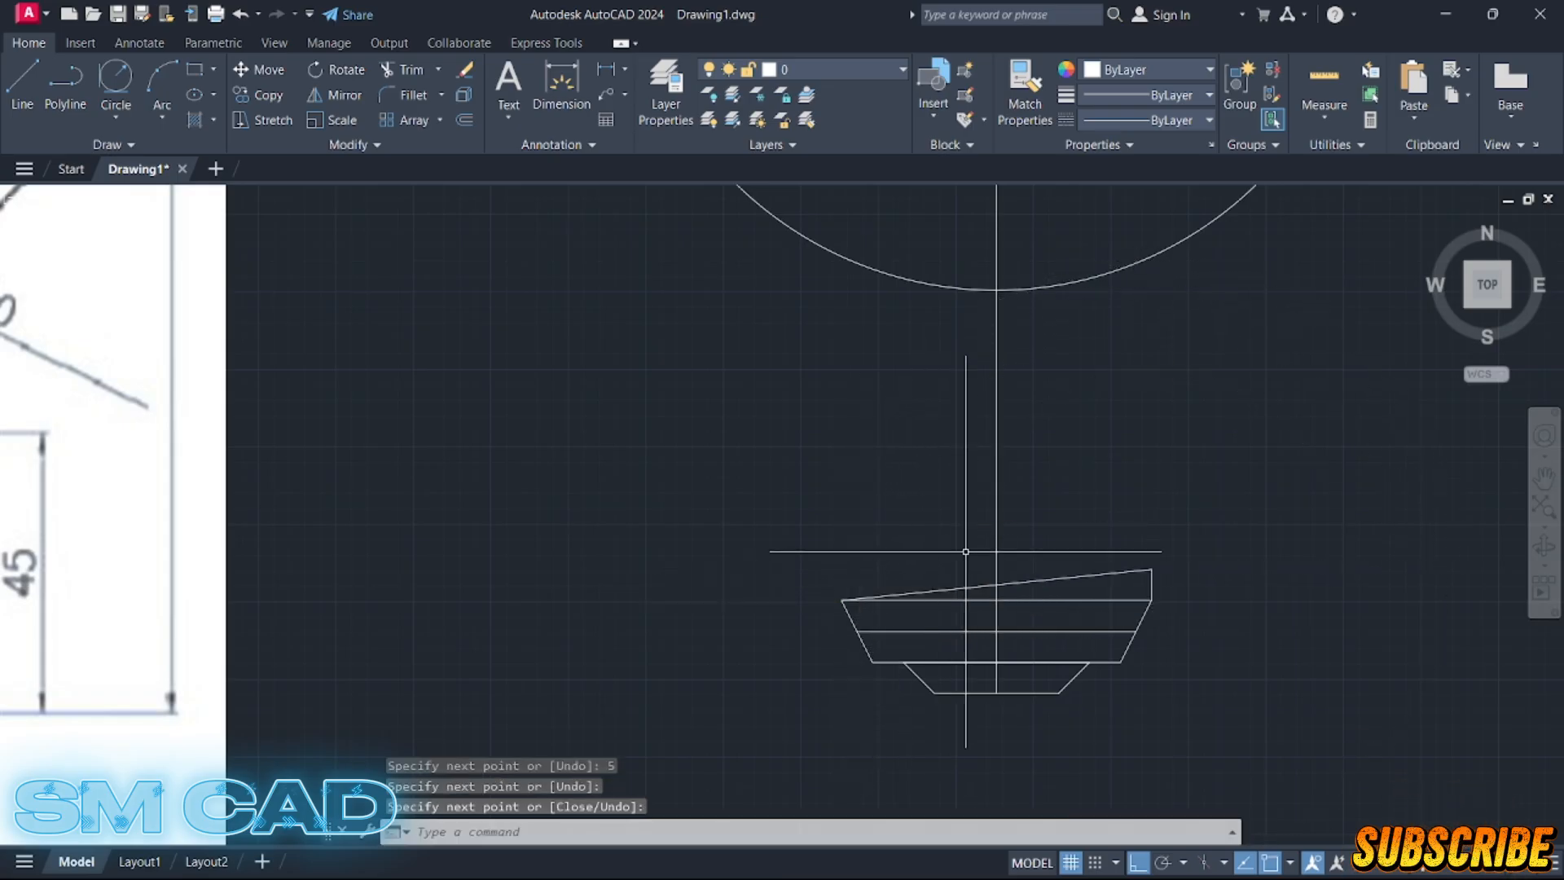
- Draw a vertical helper line 45 long upward from the right end of the 20-long bottom line
scroll(966, 551, "down", 2)
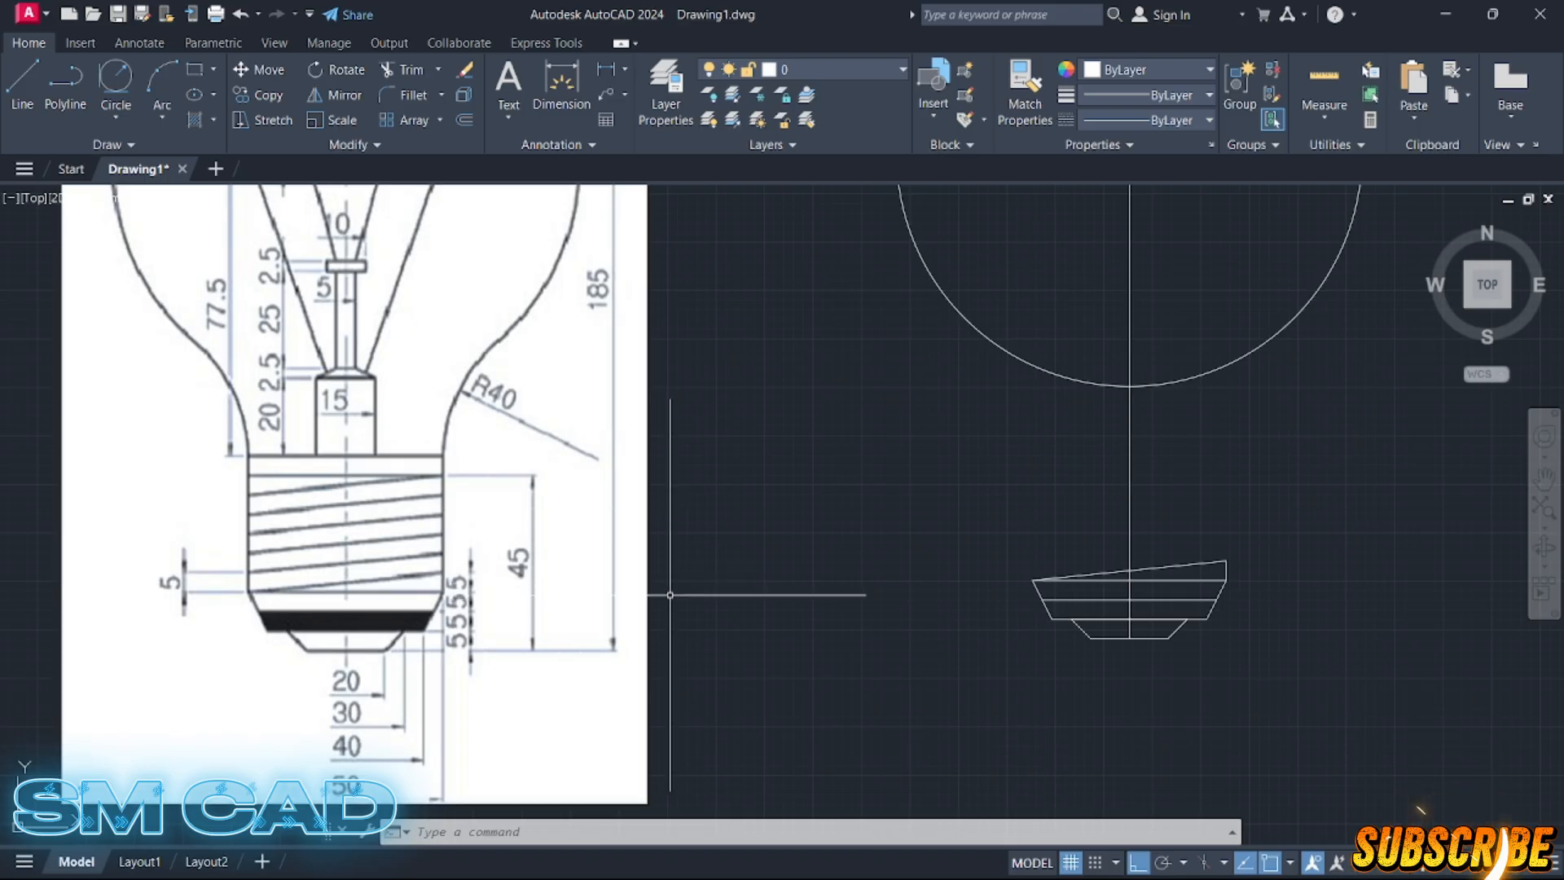
type("l")
key("Return")
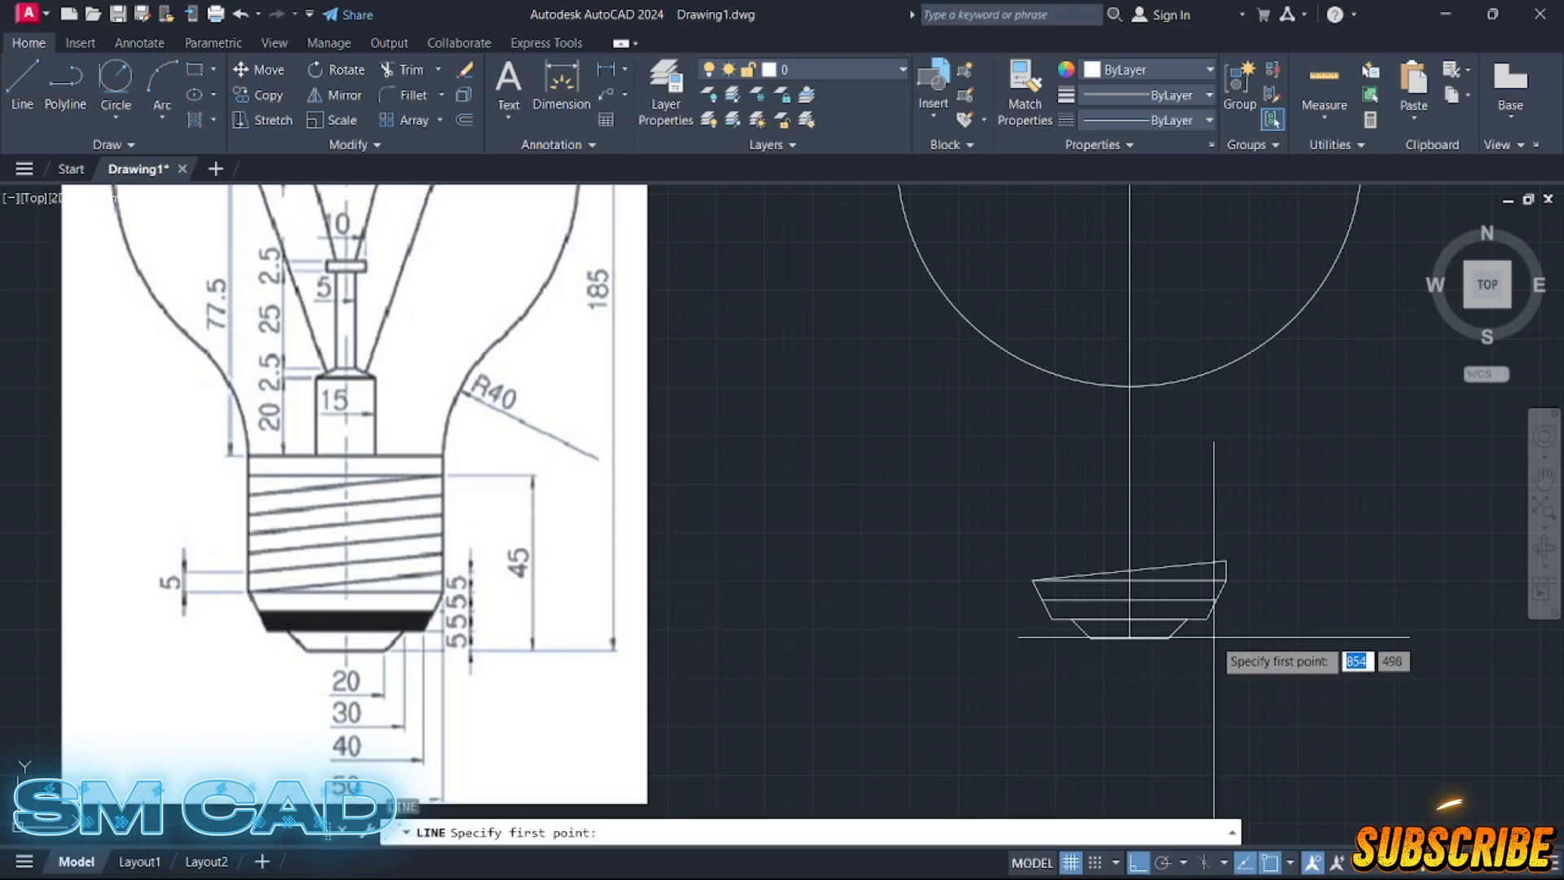
left_click(1169, 638)
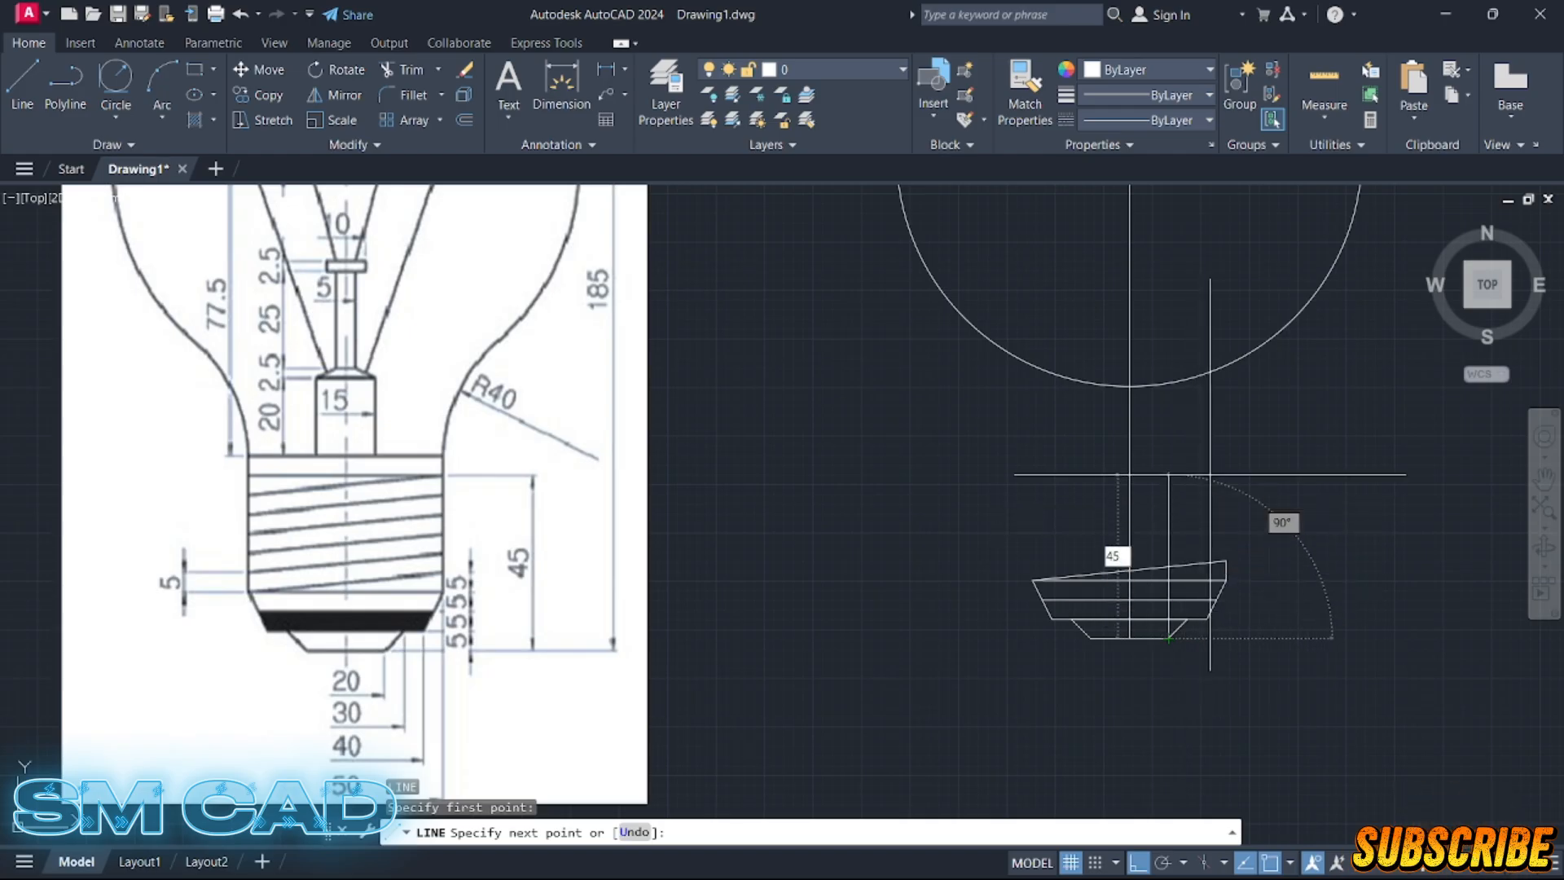
type("45")
key("Return")
key("Return")
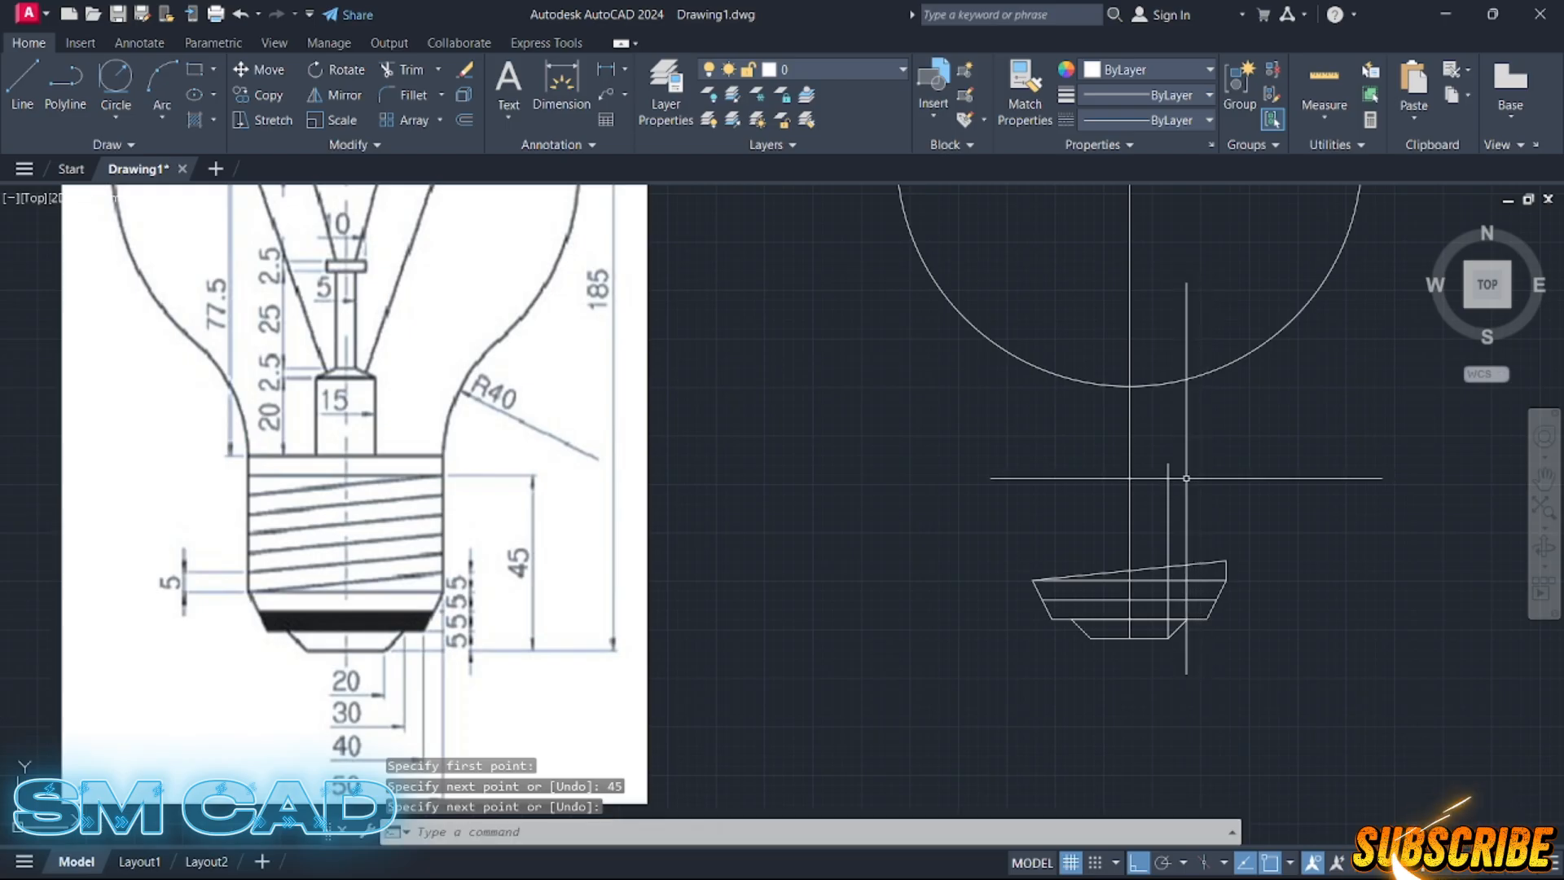
- Copy the 50-long horizontal line from its intersection with the 45-long helper line to the helper's upper end
left_click(1191, 579)
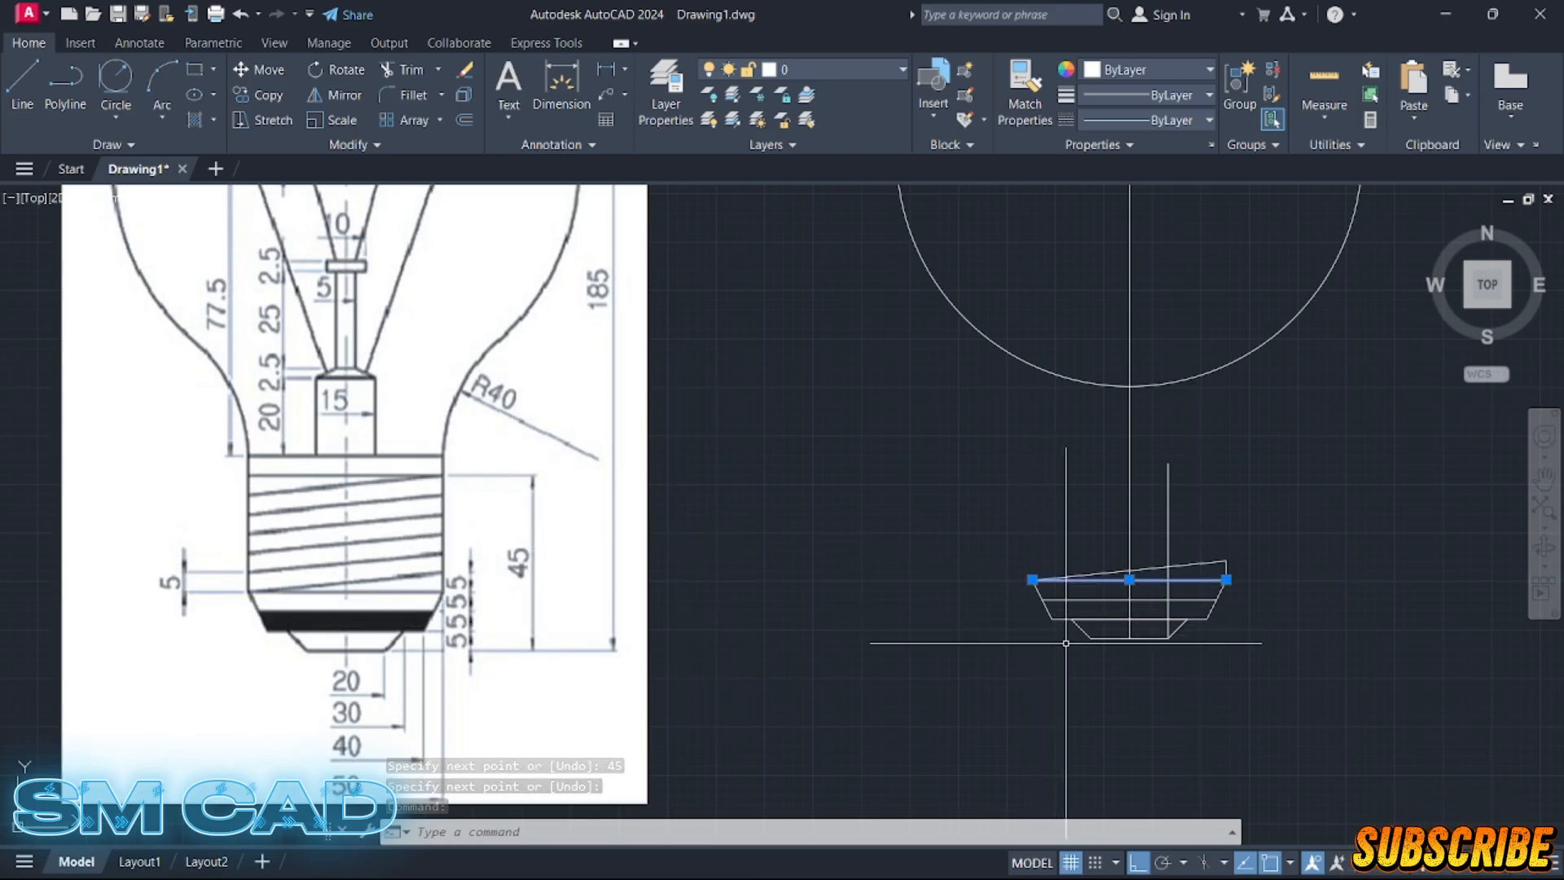
type("co")
key("Return")
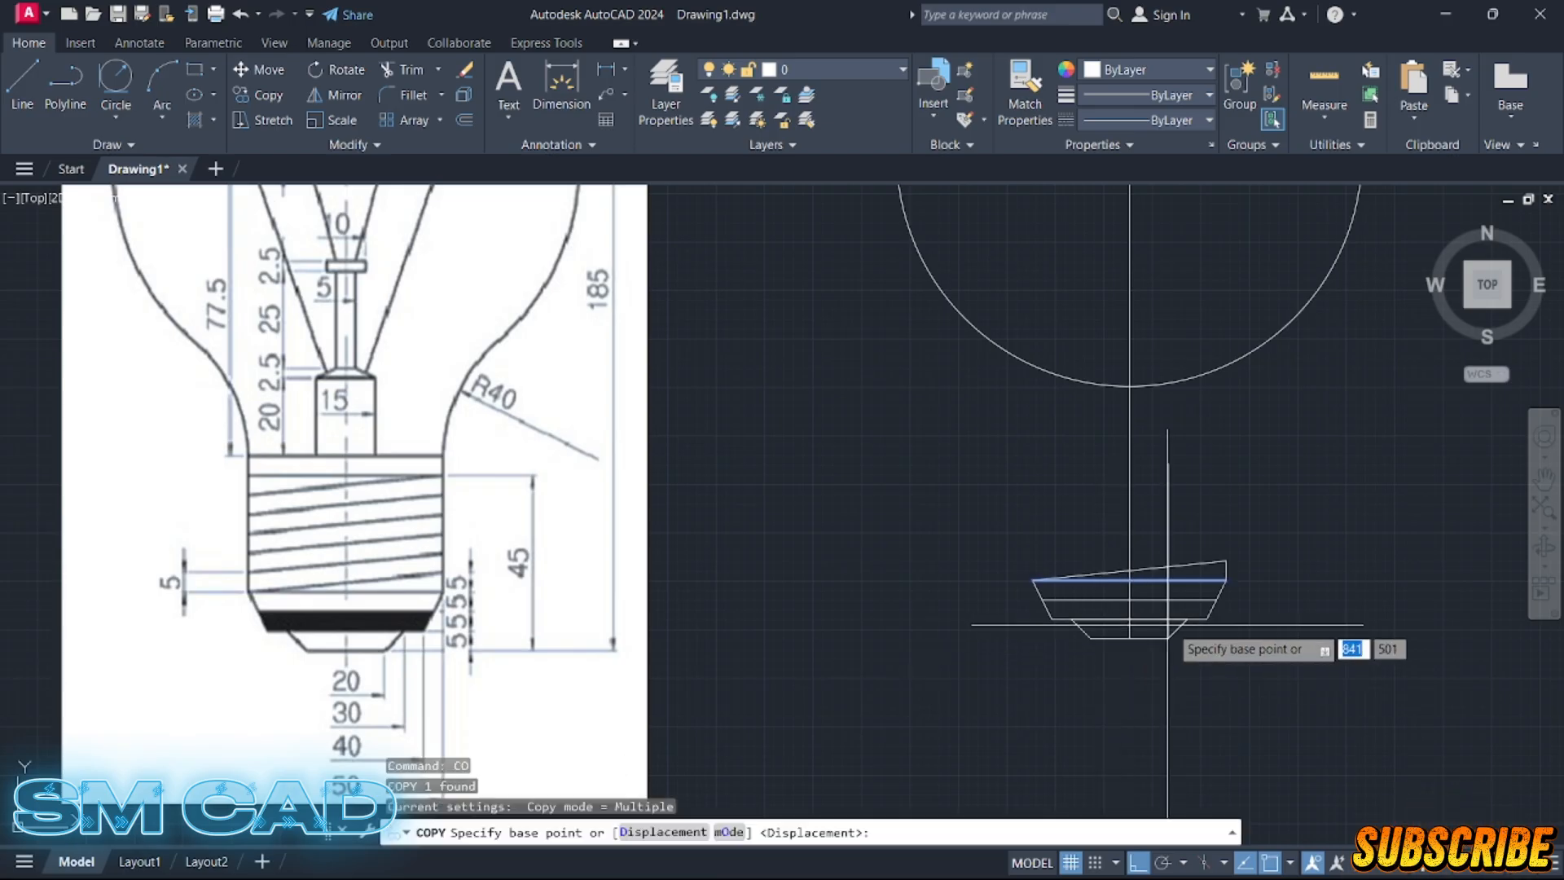
scroll(1158, 578, "up", 2)
left_click(1172, 585)
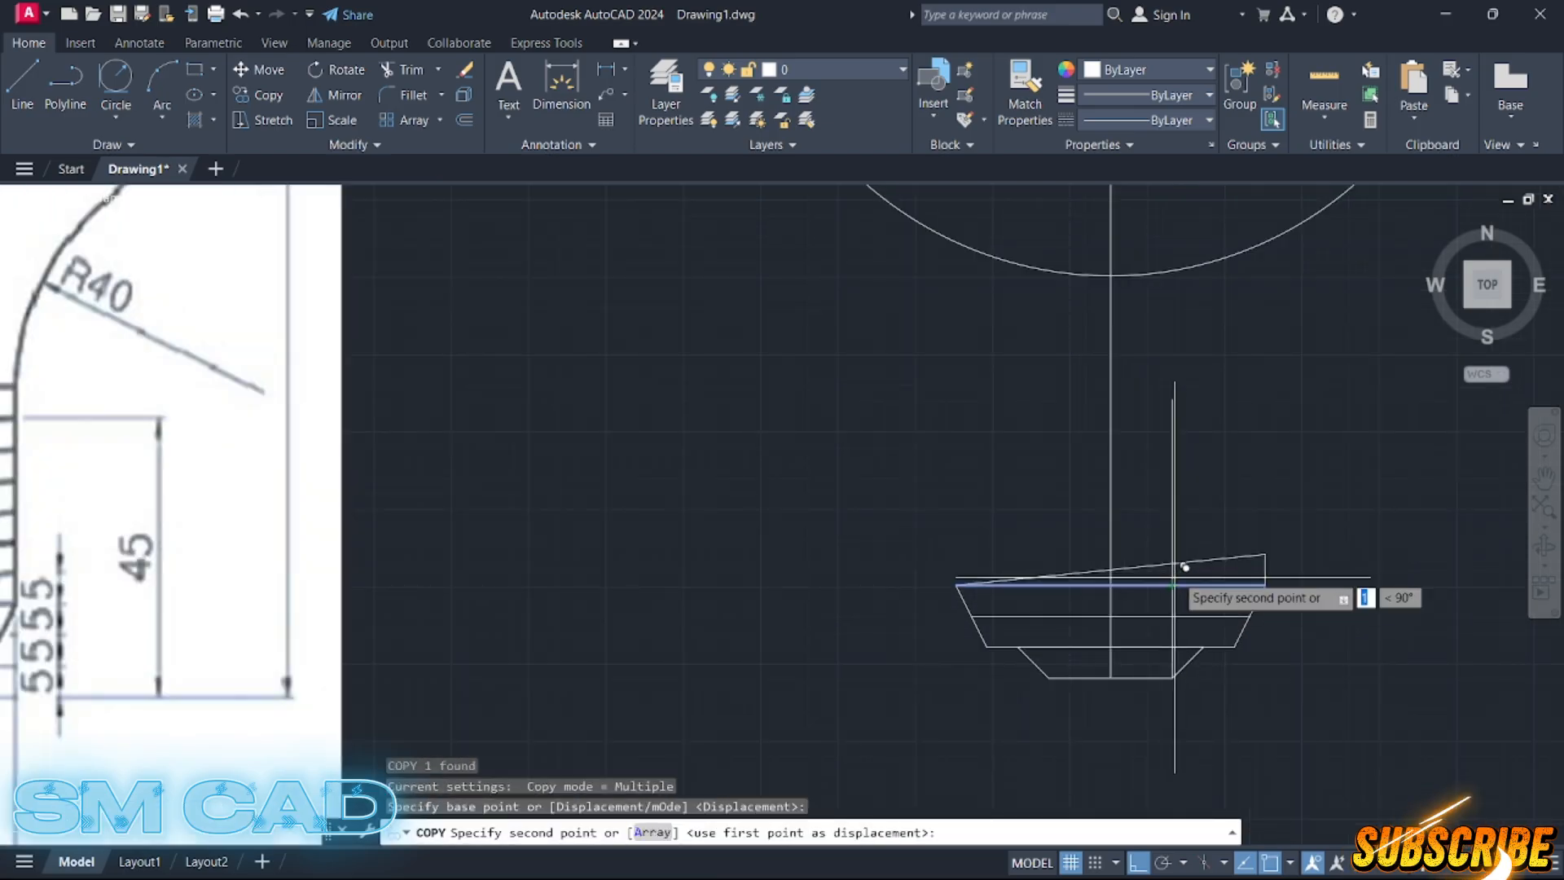
left_click(1173, 399)
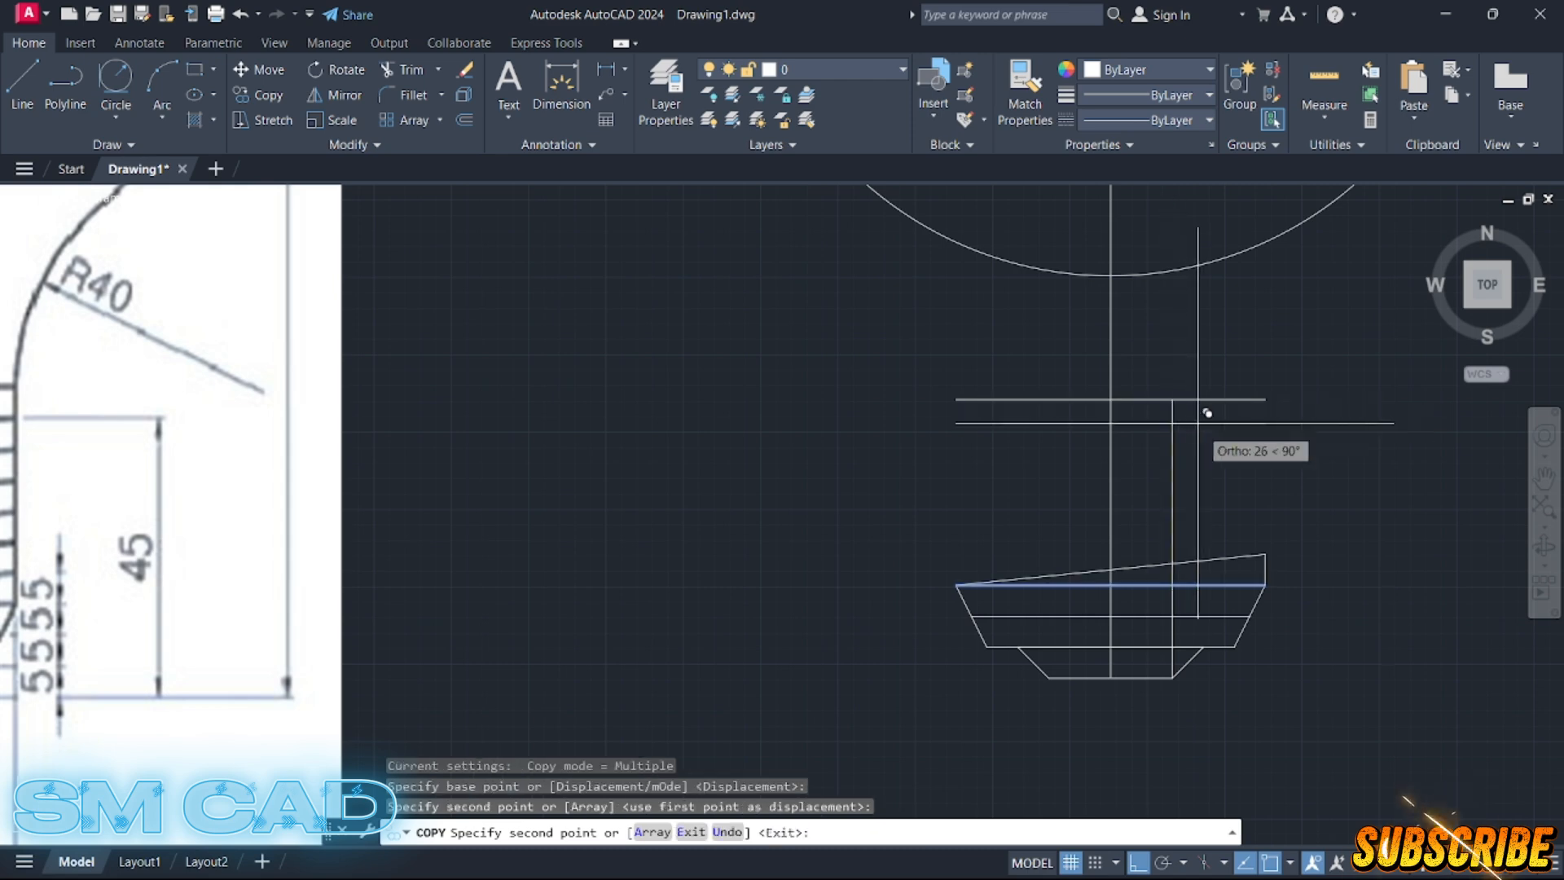
key("Escape")
key("Escape")
- Delete the 45-long vertical helper line standing on the right end of the 20-long bottom line
left_click(1173, 440)
left_click(1159, 468)
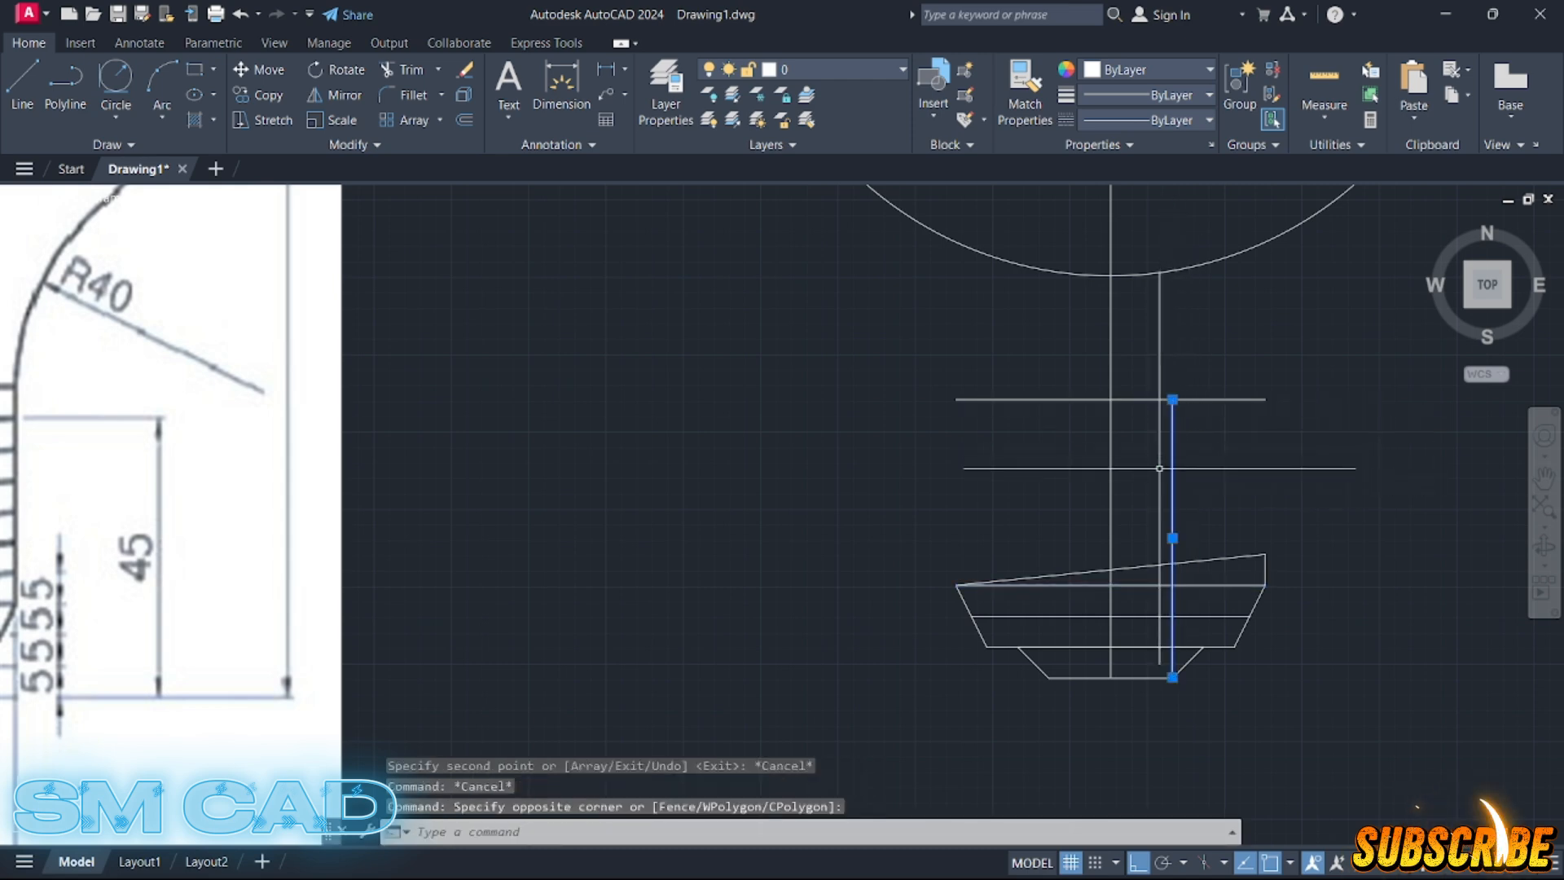
key("Delete")
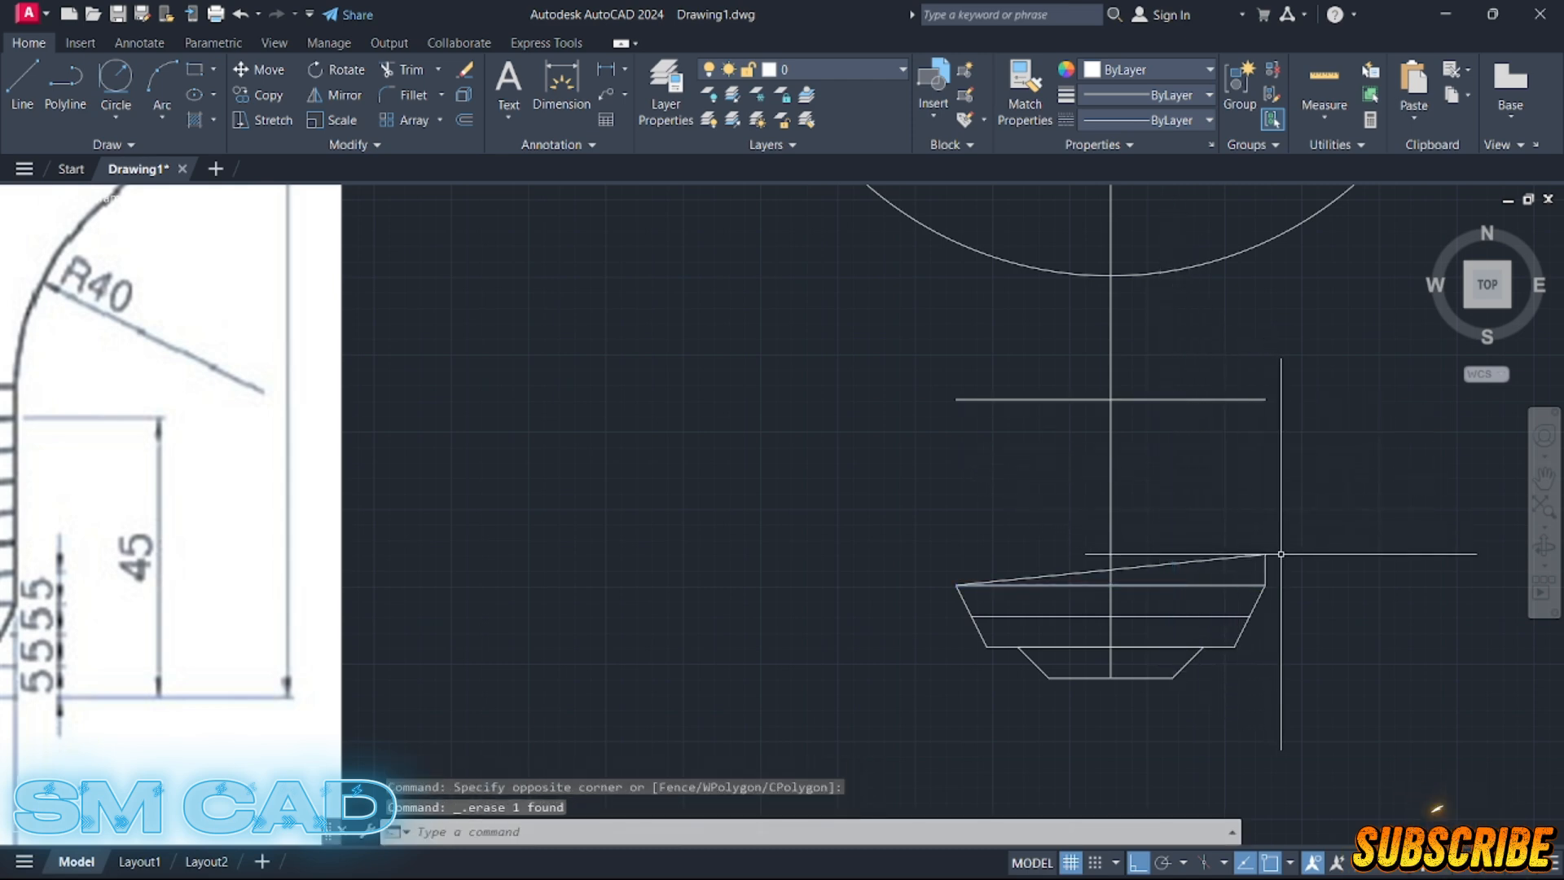
- Copy the first slanted thread line straight up from its right end at distances of 5, 10, 15, 20 and 25
left_click(1251, 567)
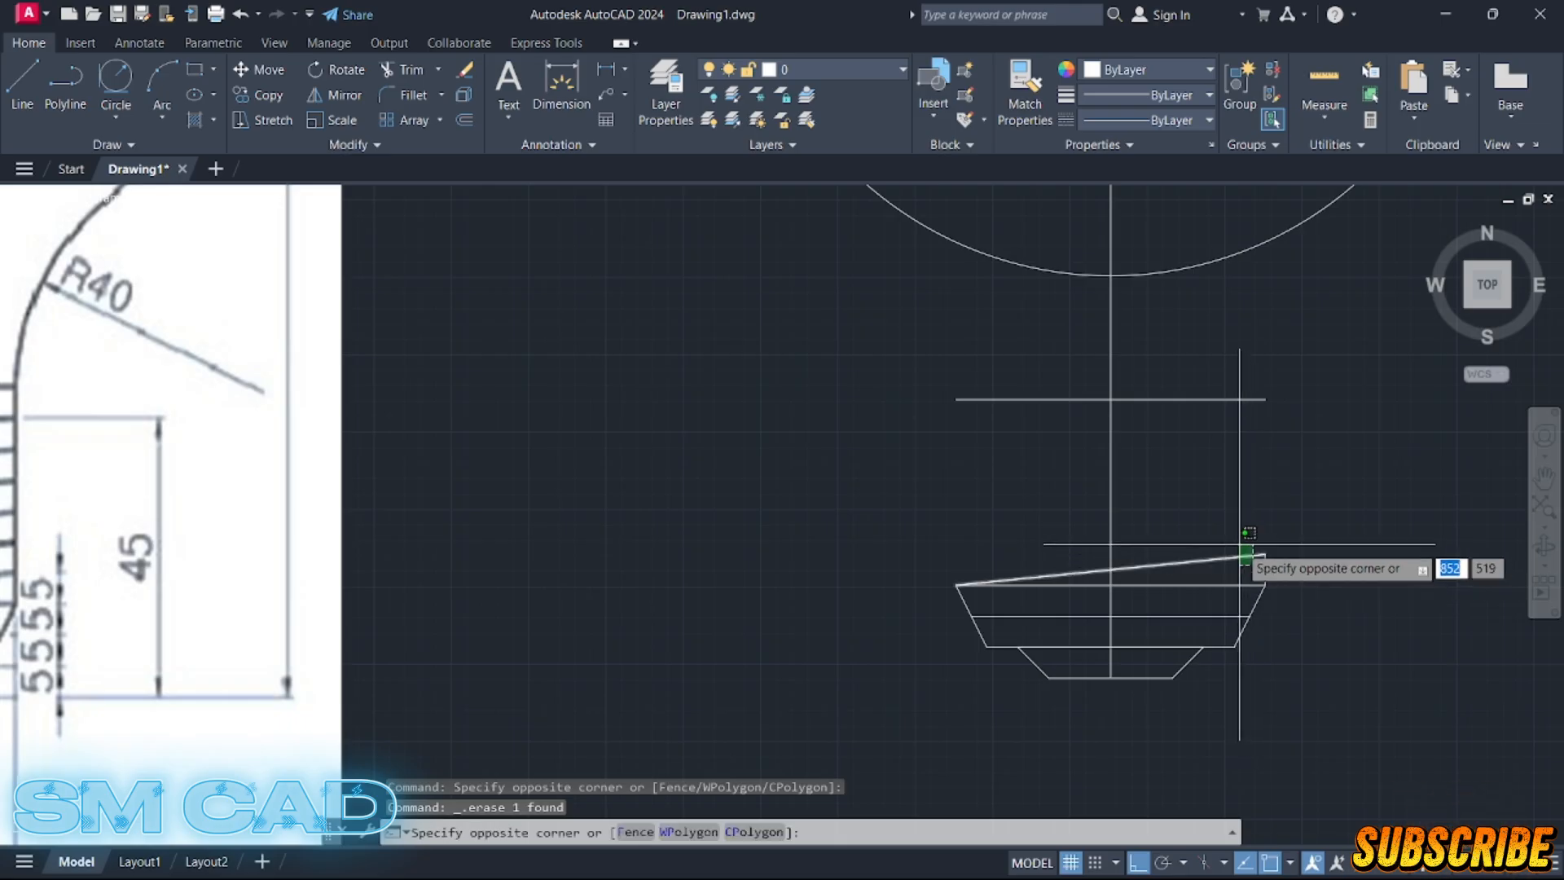
left_click(1244, 544)
type("co")
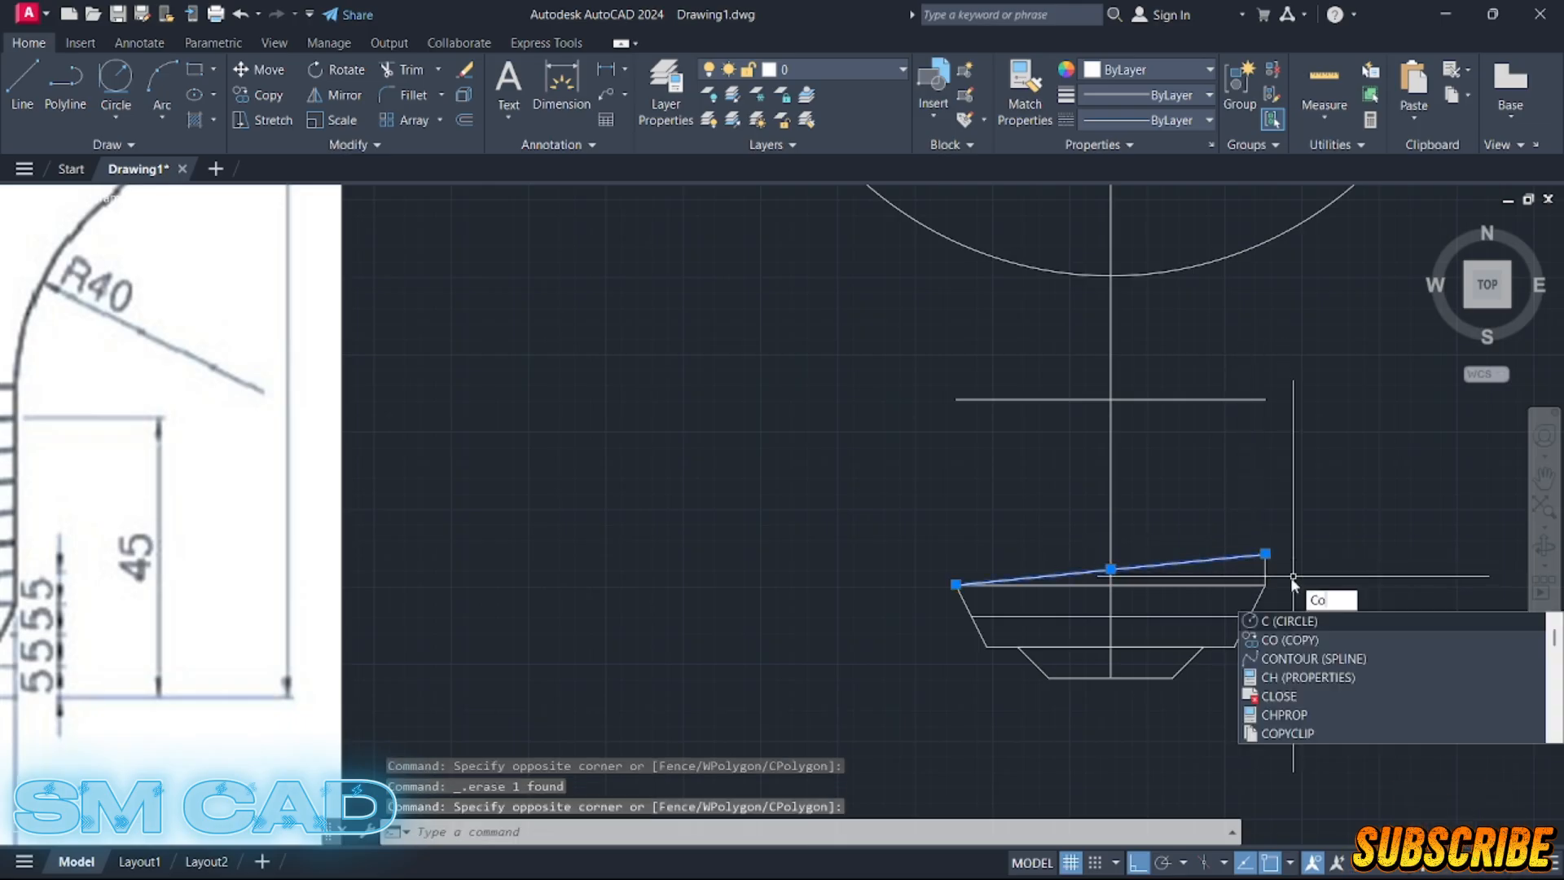
key("Return")
scroll(1284, 563, "down", 2)
scroll(1280, 557, "up", 2)
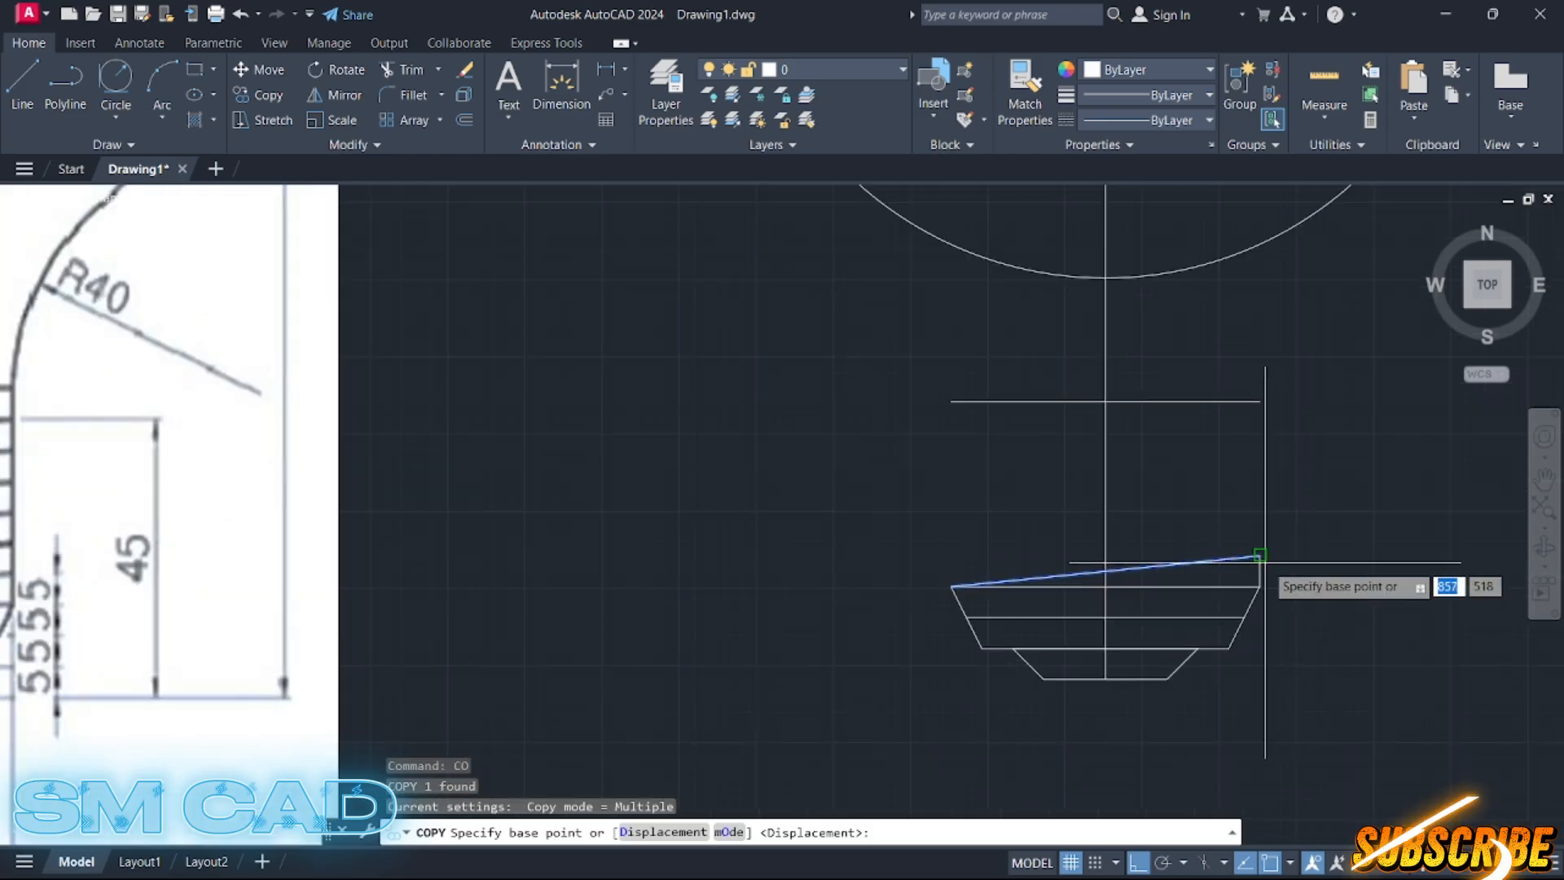
left_click(1259, 555)
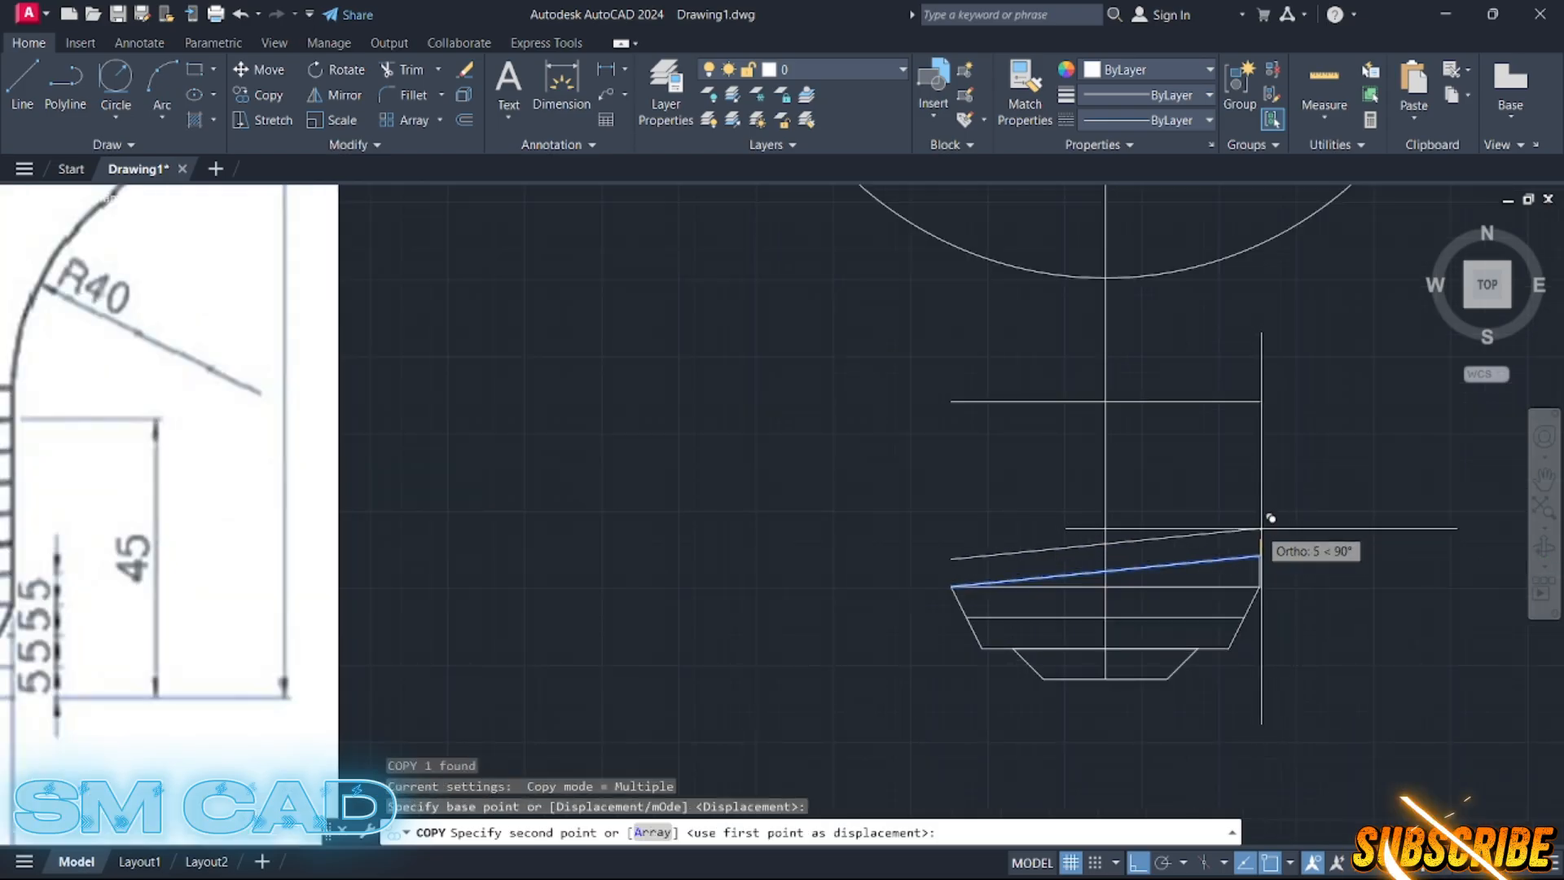
type("5")
key("Return")
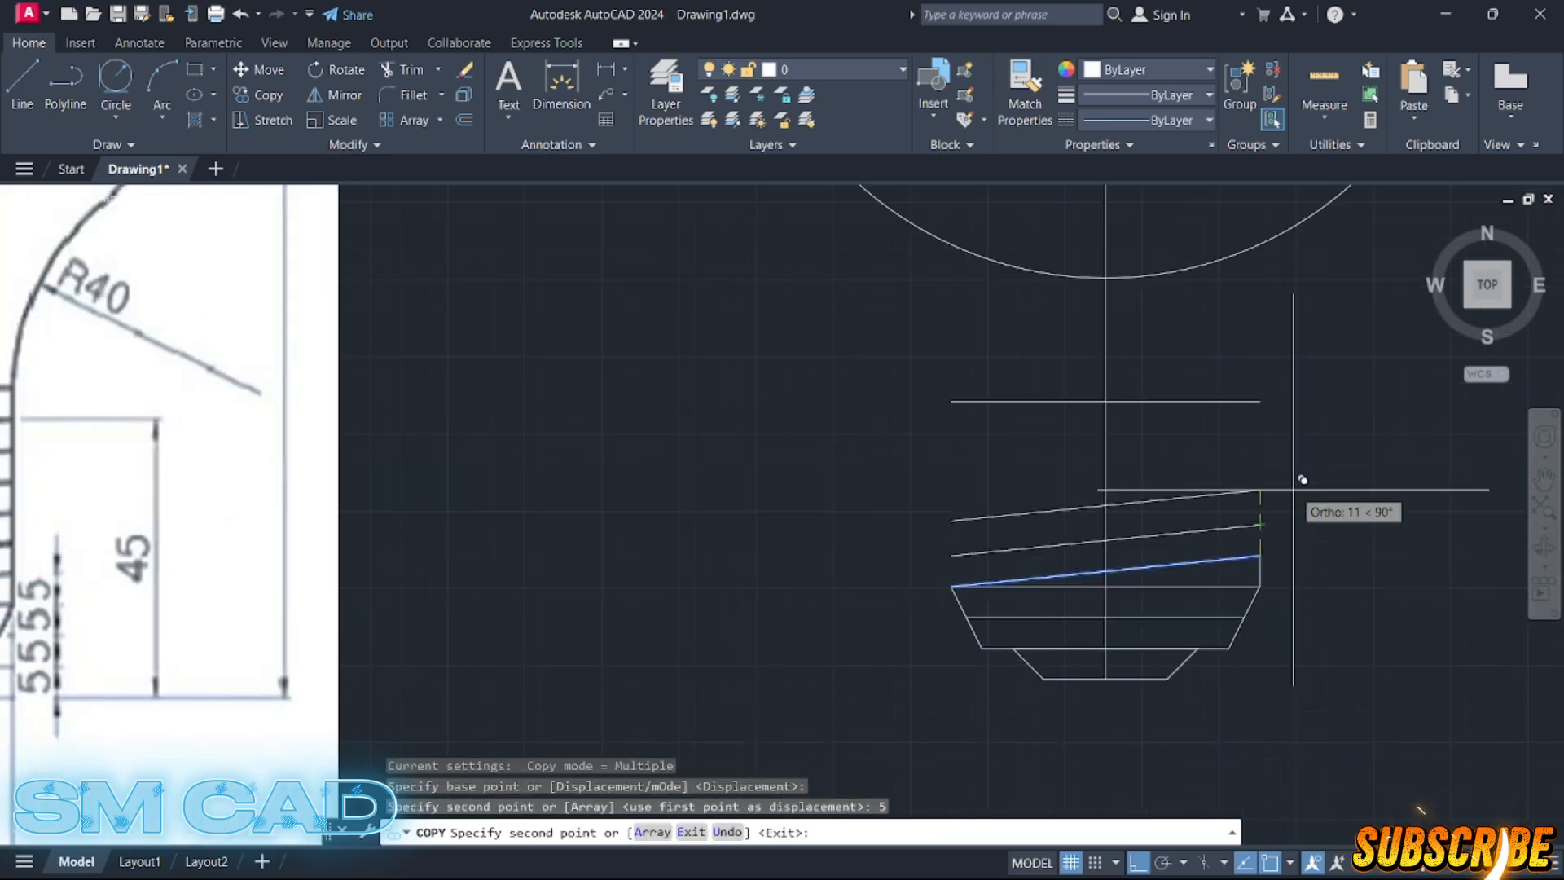
type("10")
key("Return")
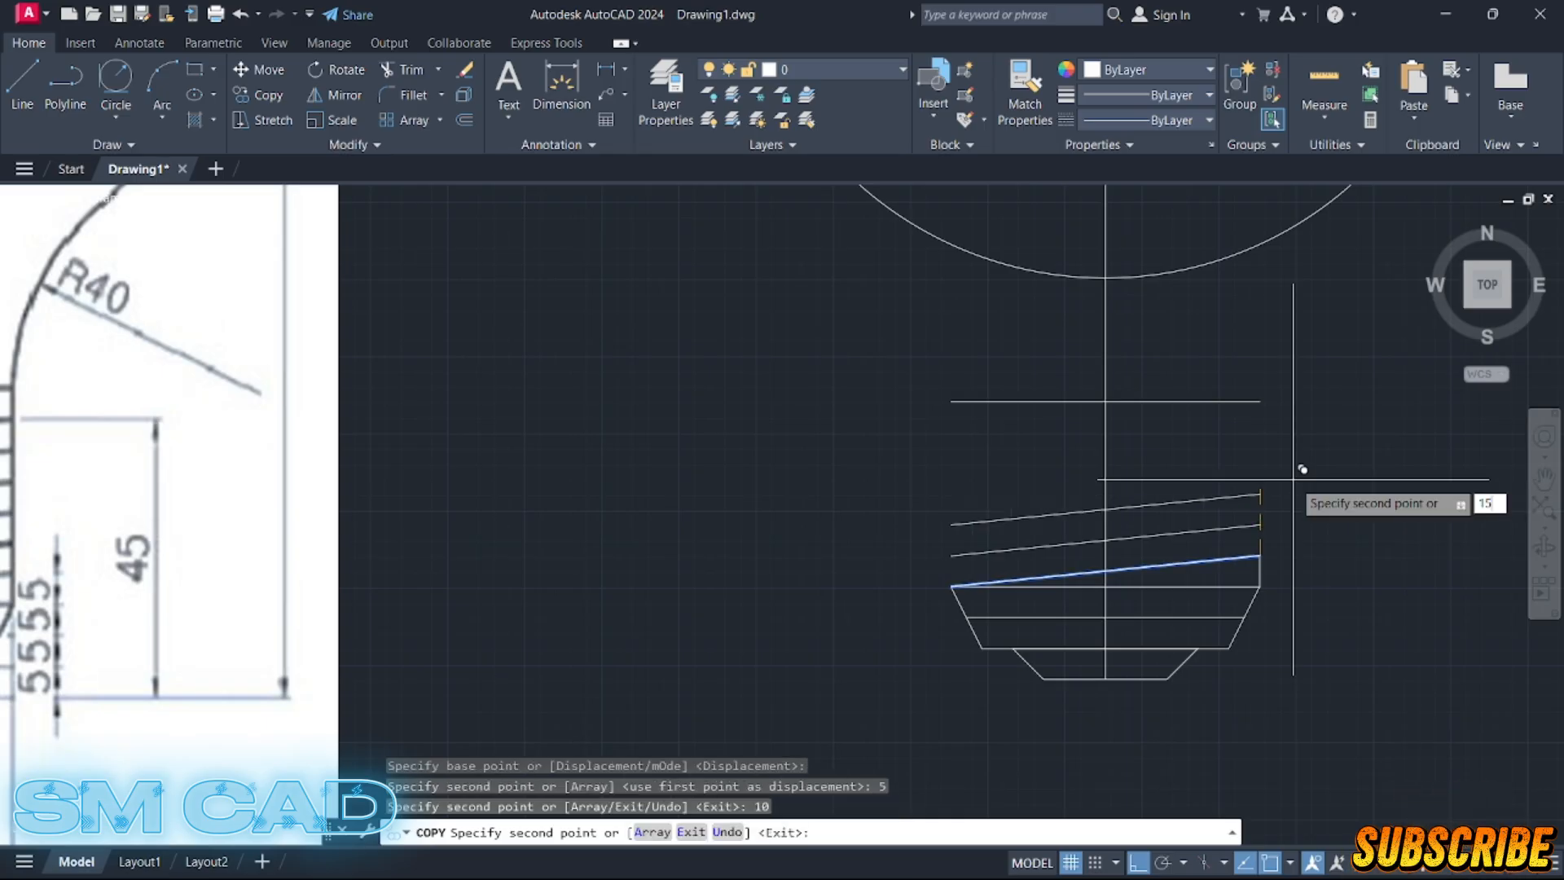
type("15")
key("Return")
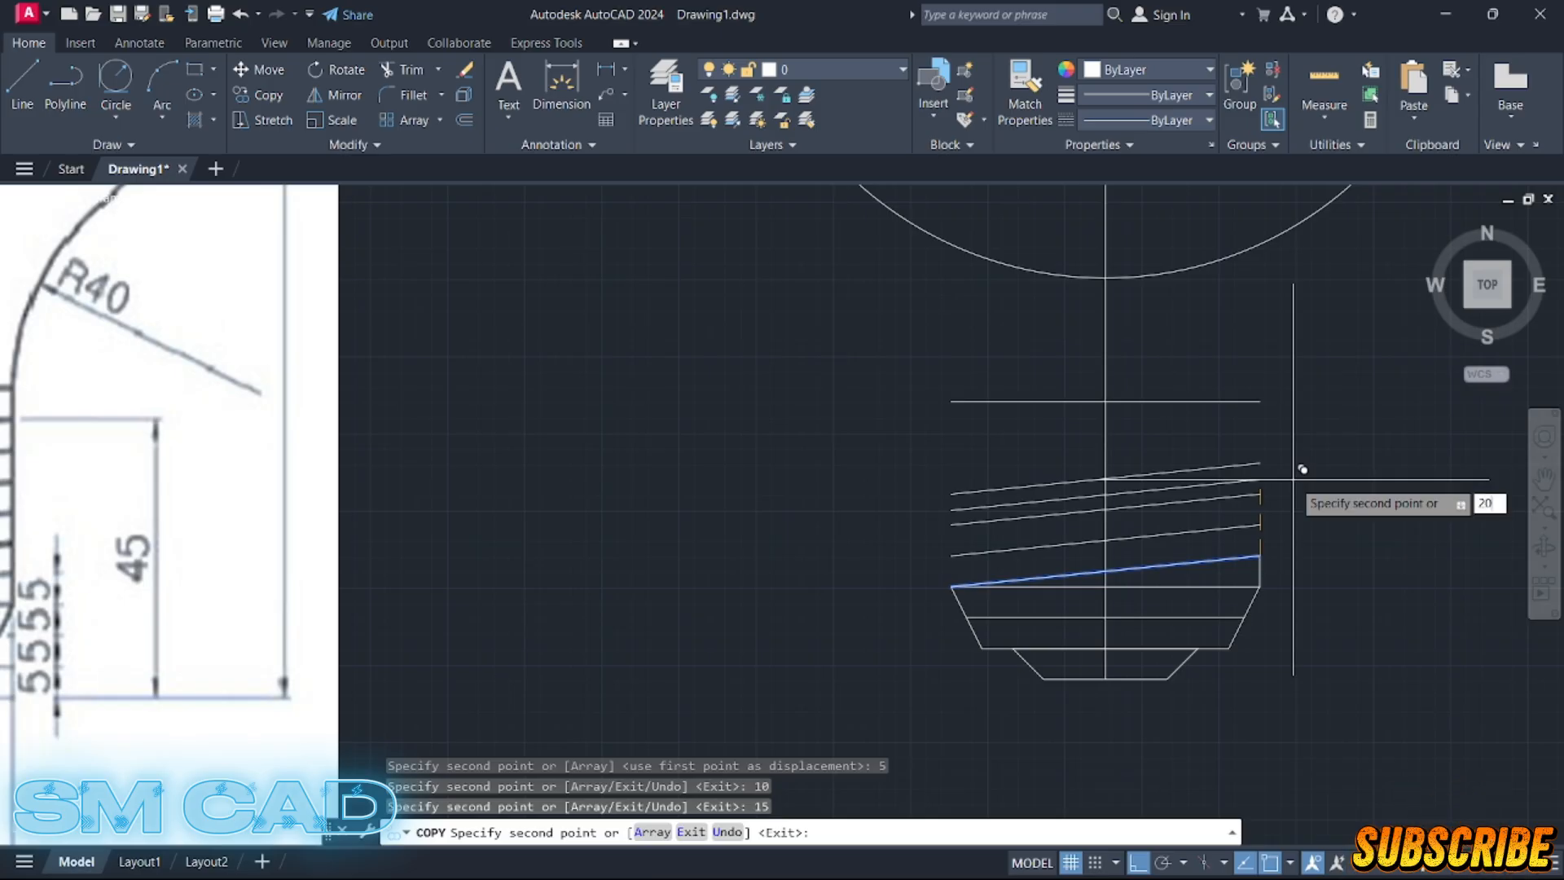
key("Return")
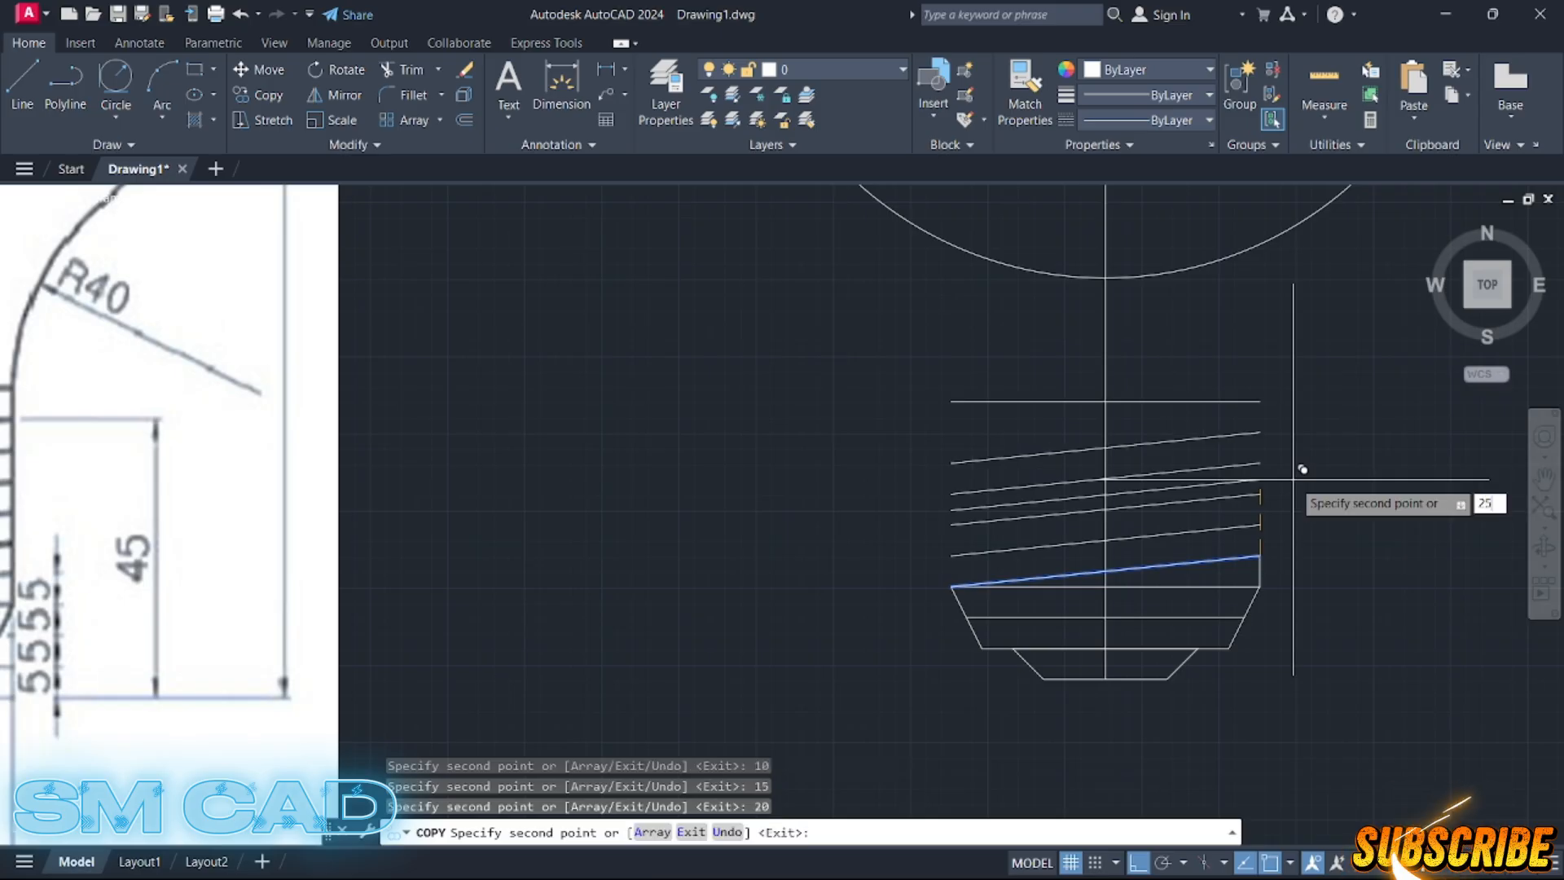
key("Escape")
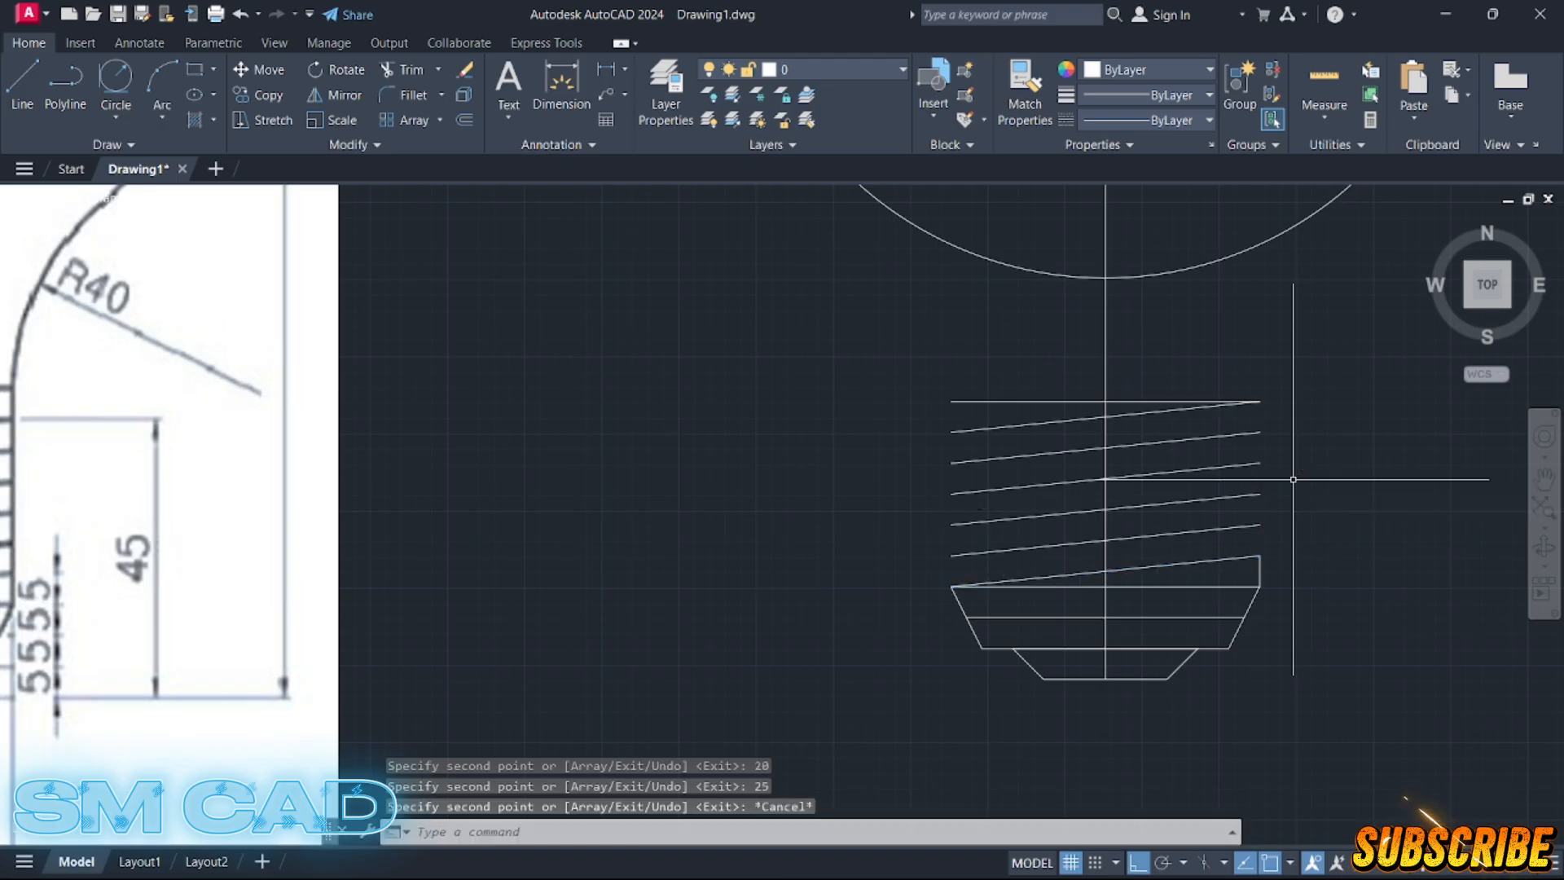
- Stretch the upper end of the short vertical line right of the threads up to the right end of the upper 50-long line
left_click(1282, 567)
left_click(1252, 570)
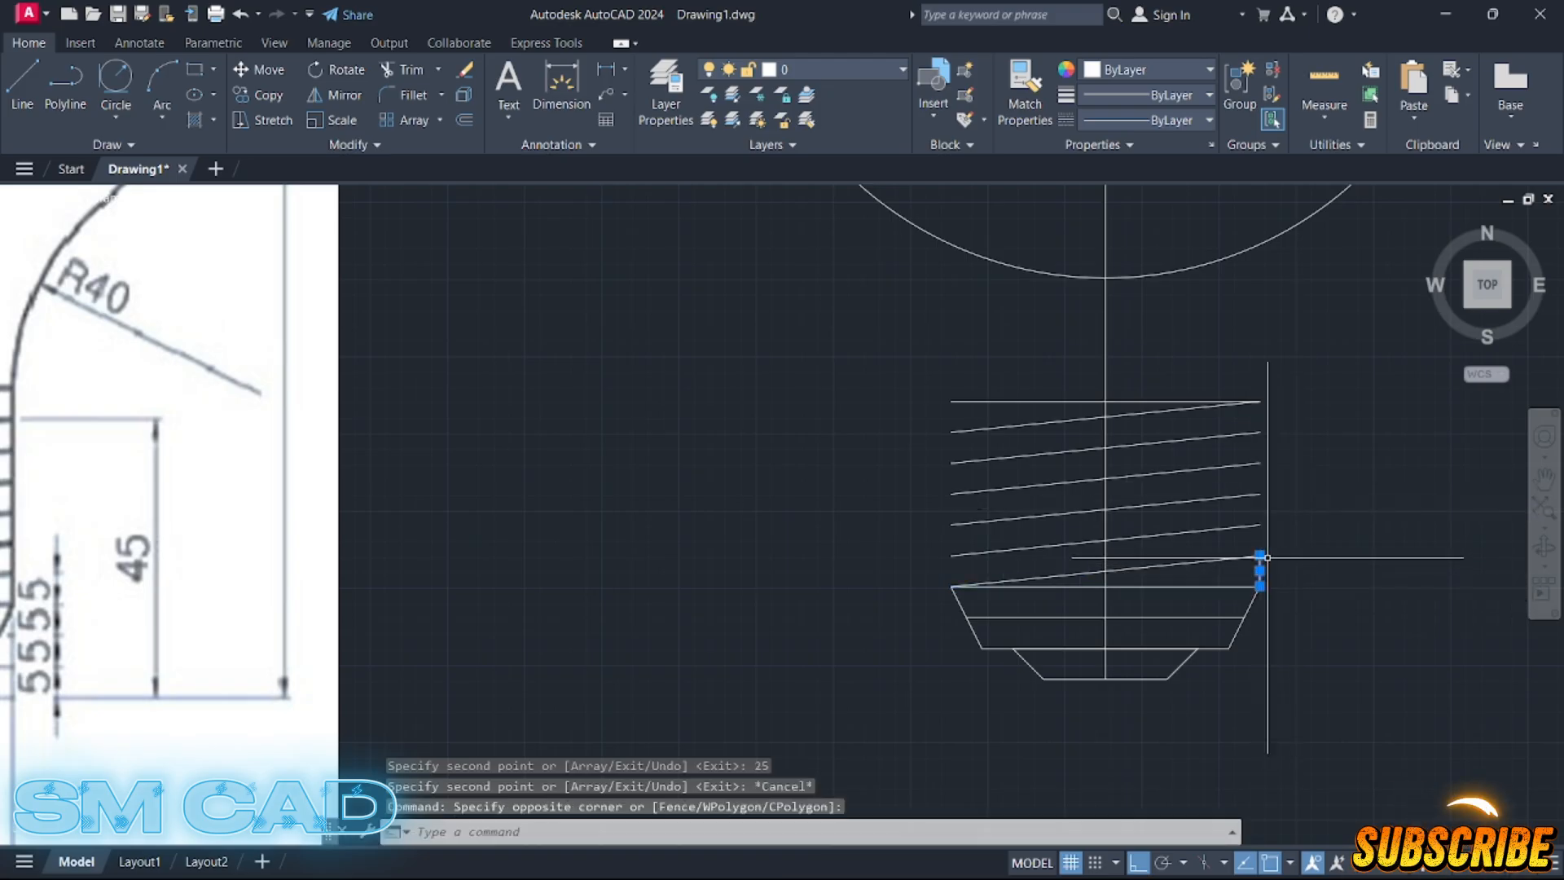
left_click(1260, 556)
left_click(1260, 401)
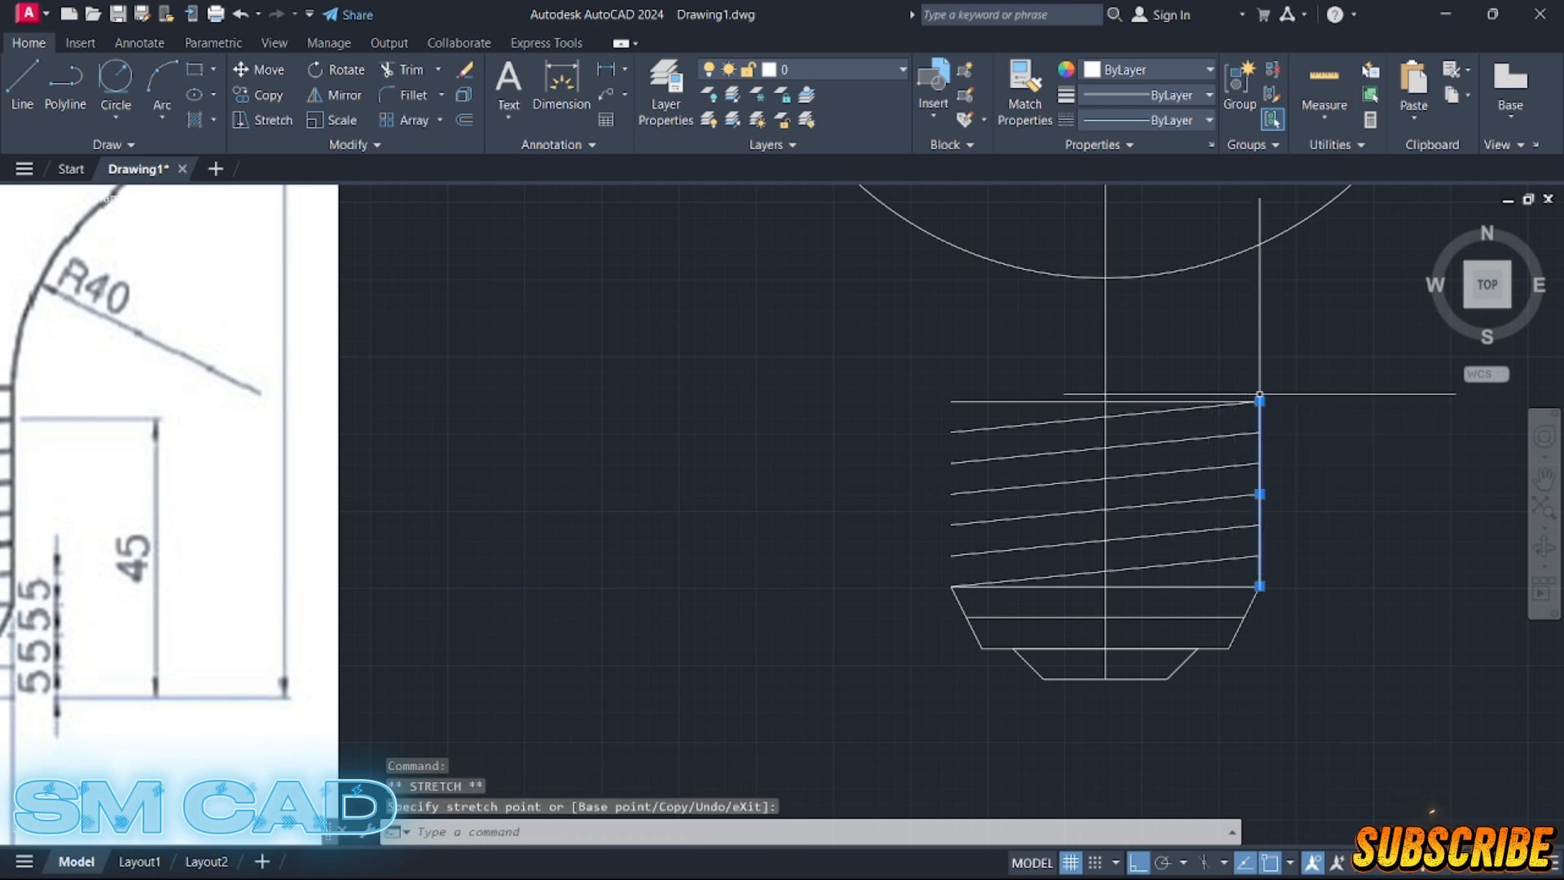
key("Escape")
- Mirror the thread section's right vertical side about the bulb's vertical centreline, keeping the source line
left_click(1250, 464)
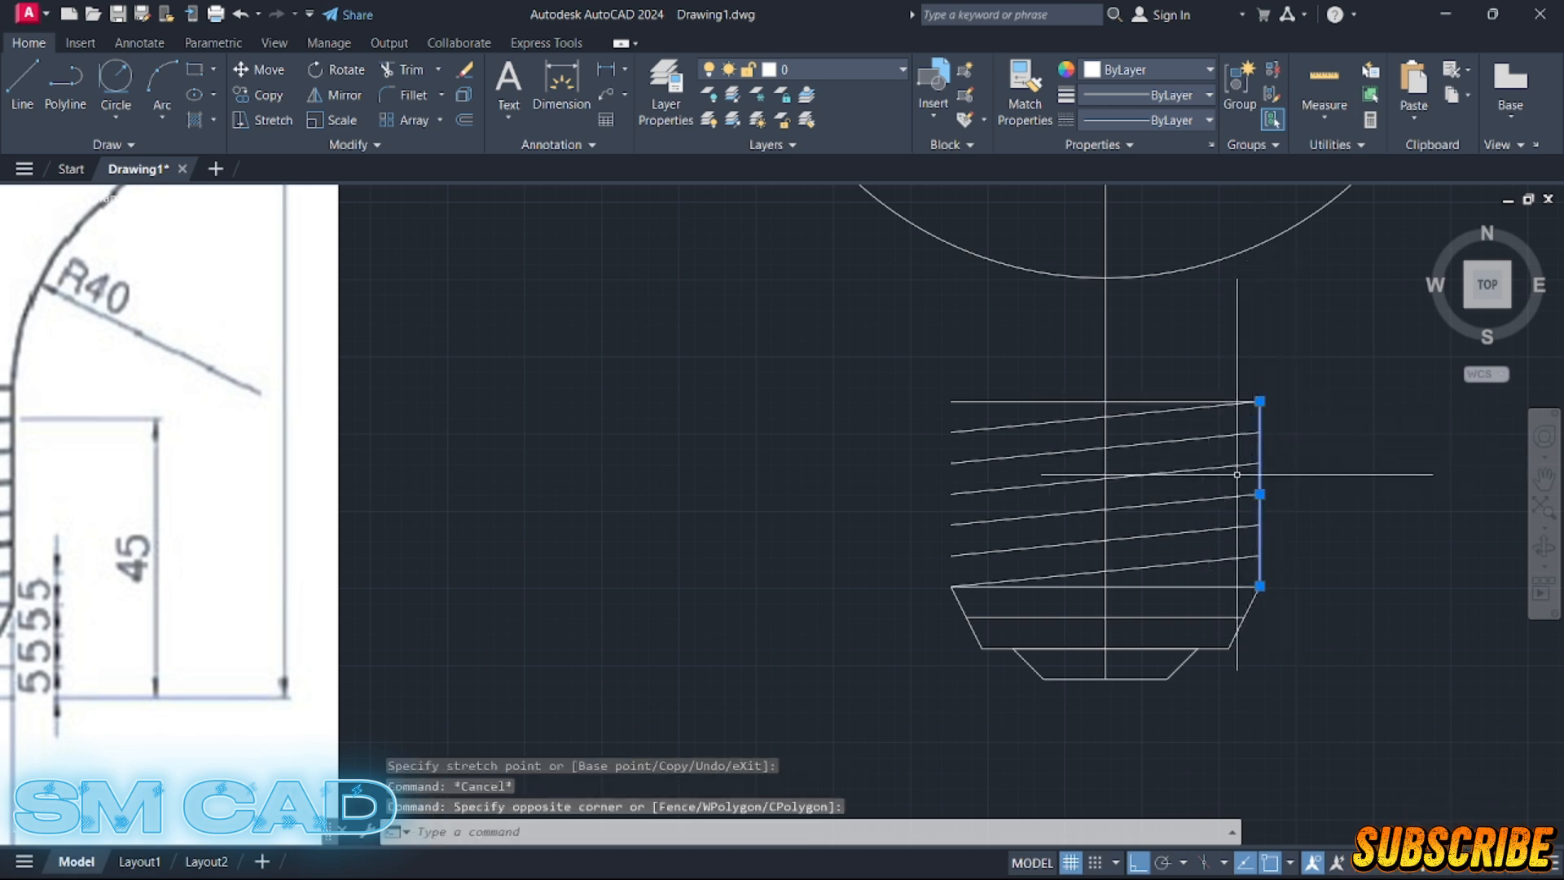
type("mi")
key("Return")
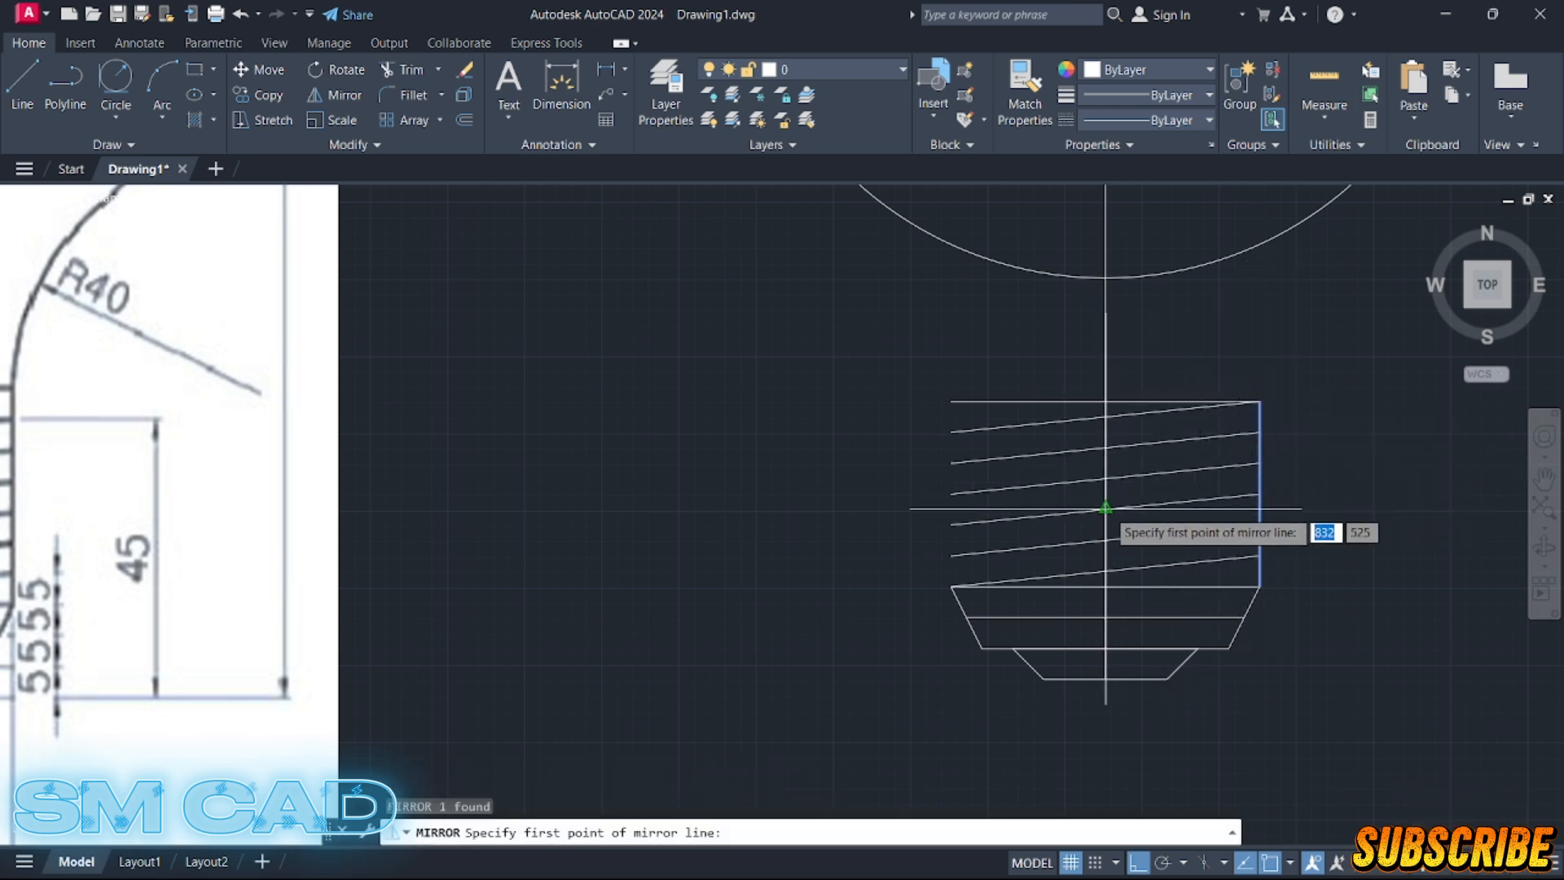
left_click(1106, 481)
left_click(1105, 407)
key("Return")
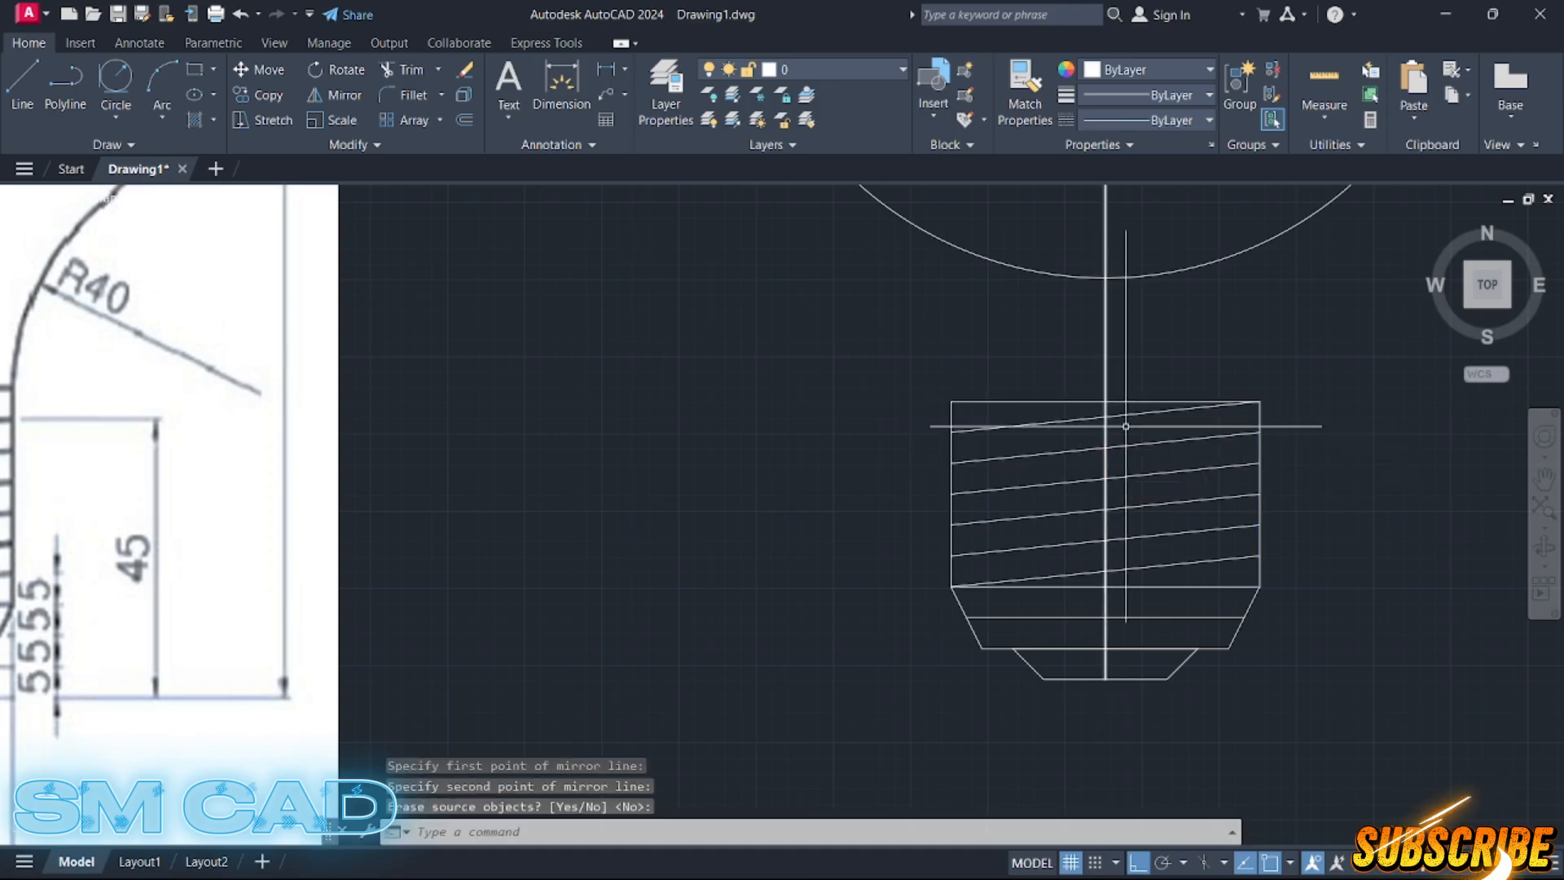
- Copy the horizontal line at the top of the threads 5 upward, starting from its intersection with the centreline
scroll(1174, 512, "down", 3)
middle_click_drag(1176, 513, 1288, 533)
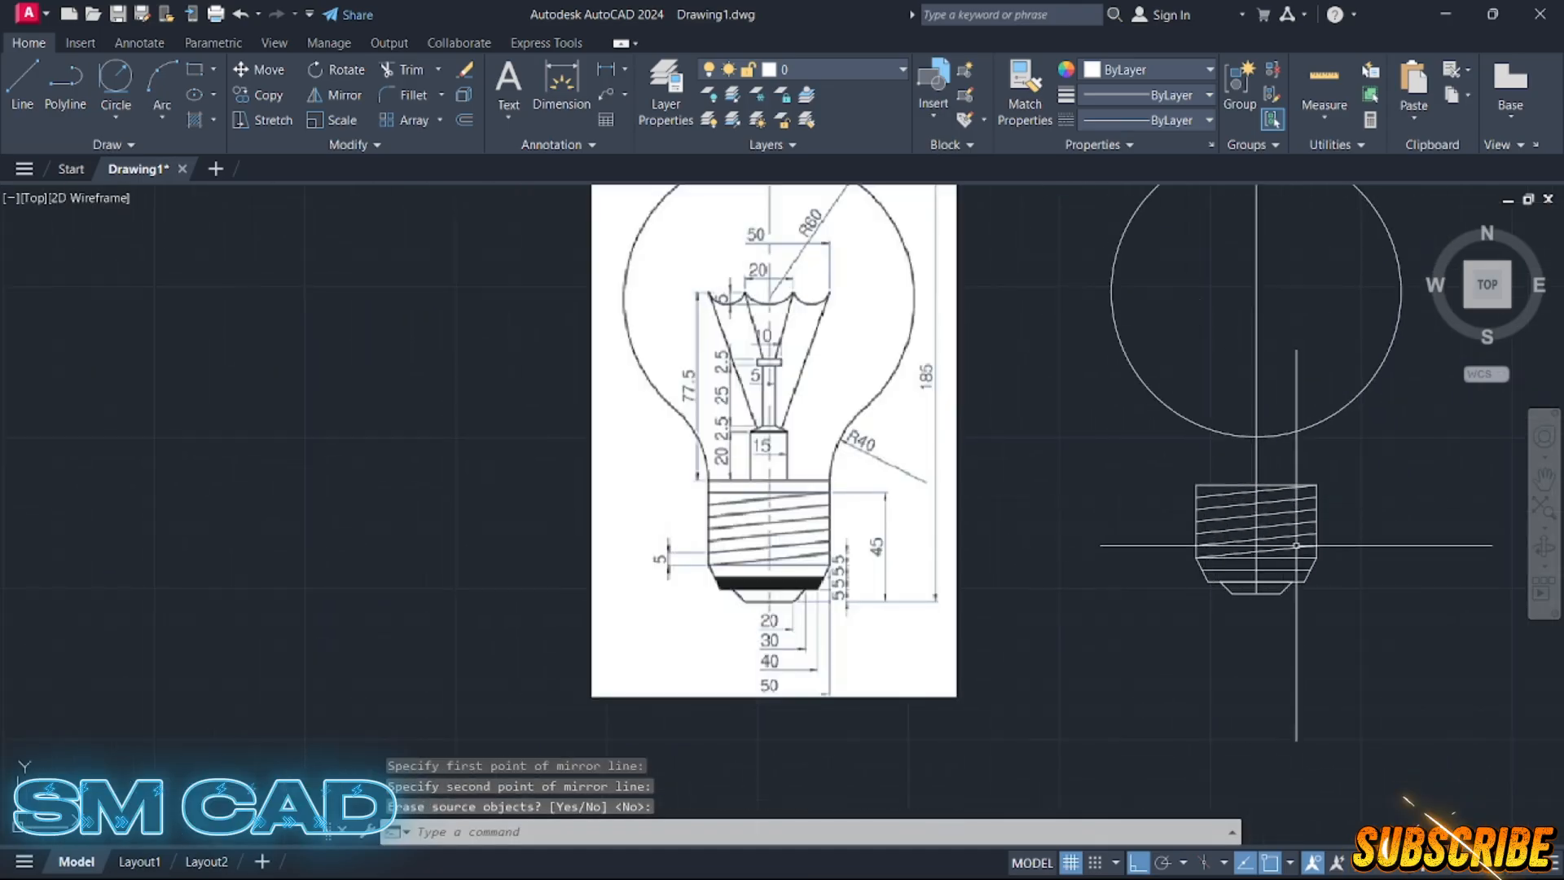
middle_click_drag(1260, 527, 1171, 559)
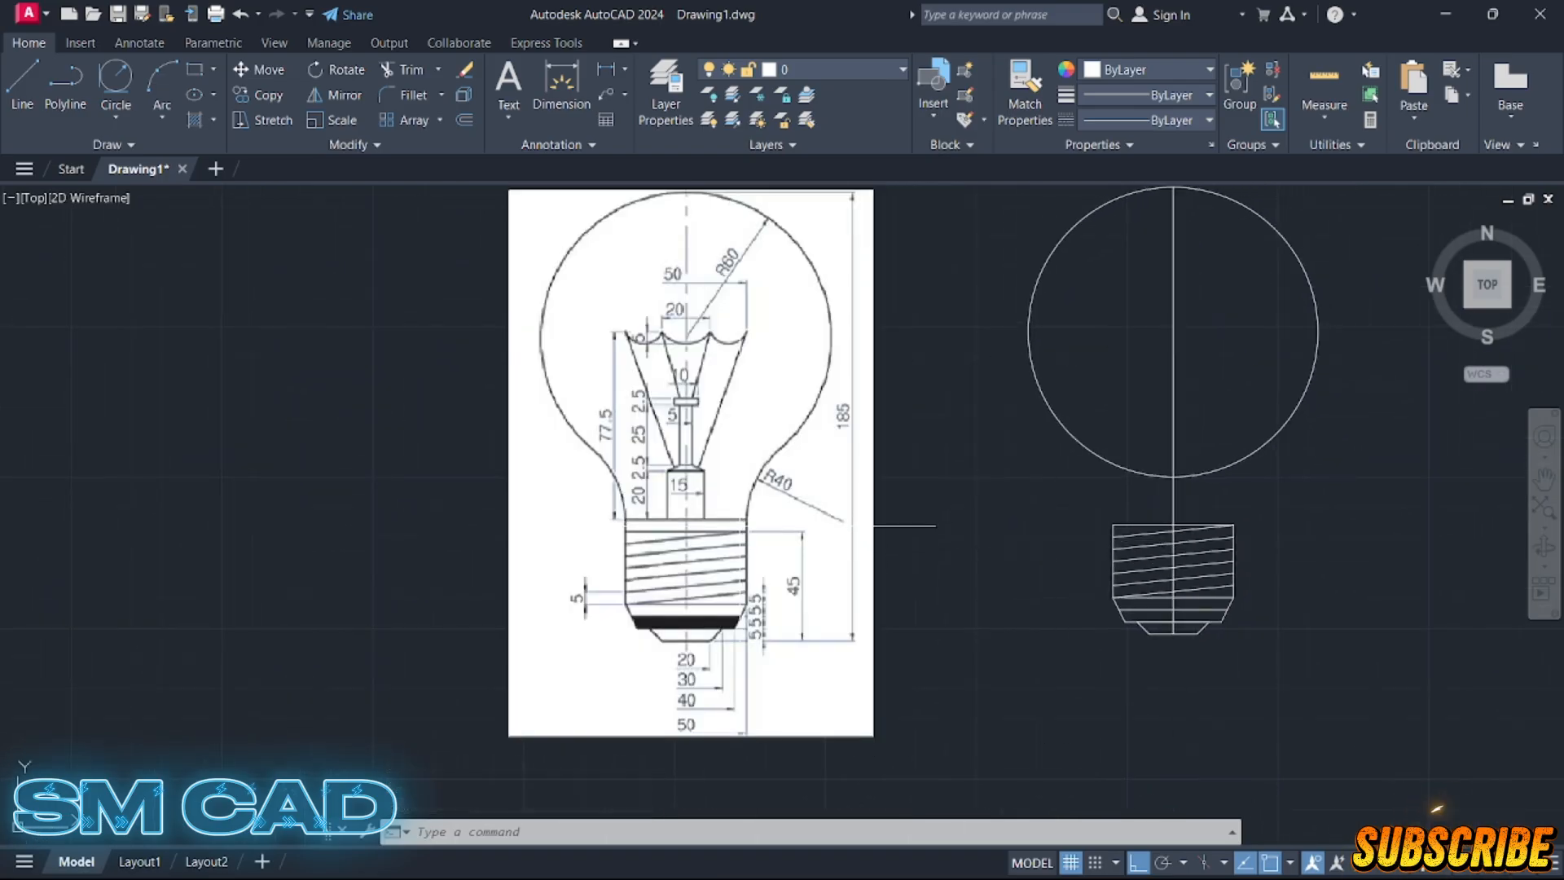
scroll(1174, 520, "up", 2)
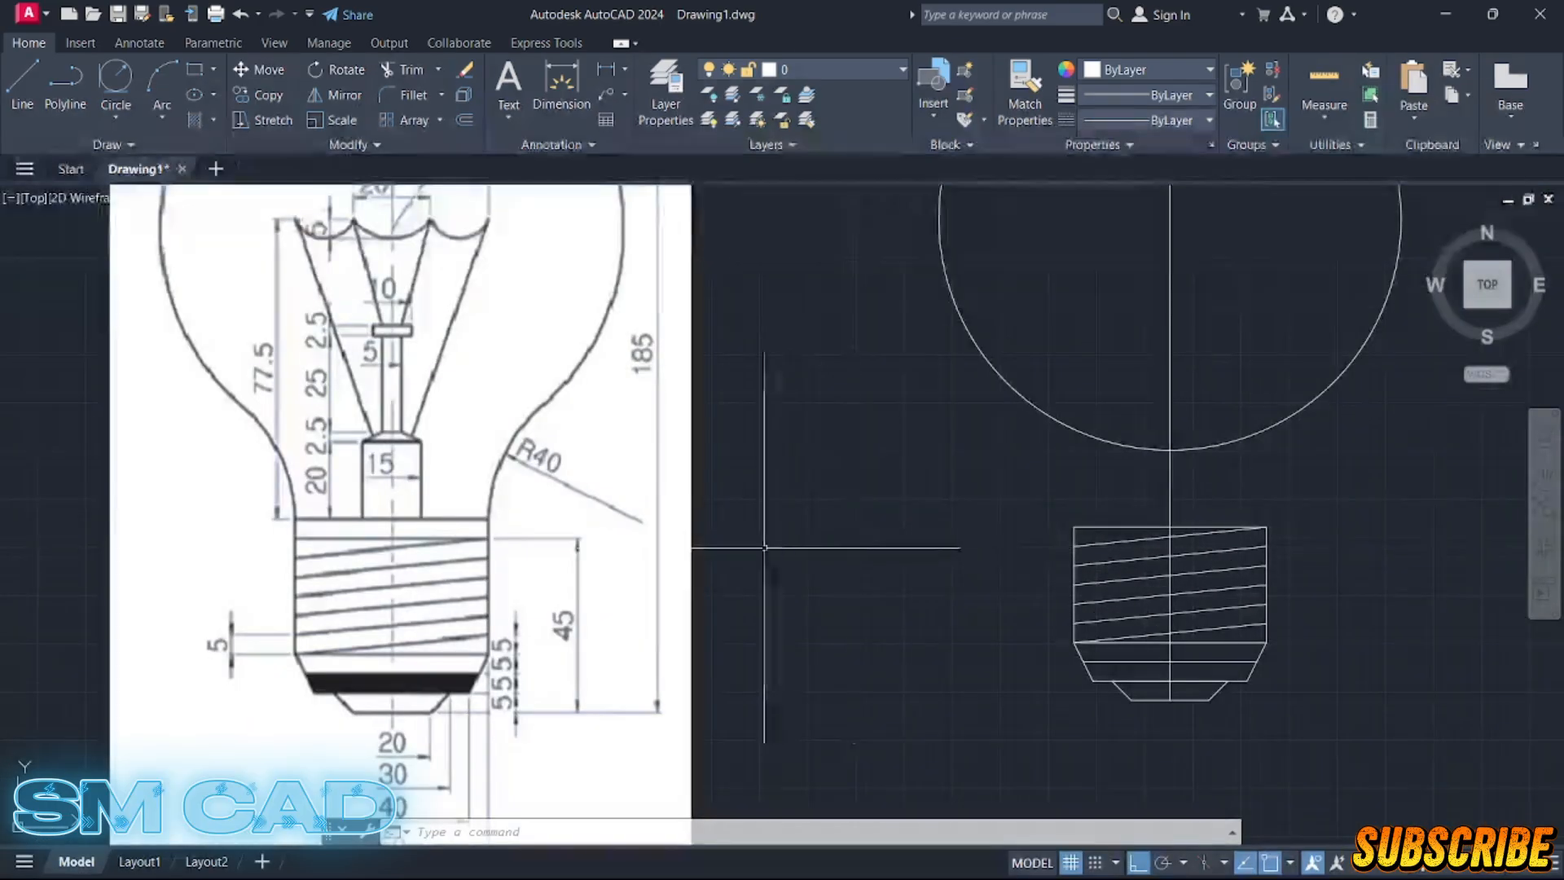
left_click(1145, 532)
left_click(1139, 525)
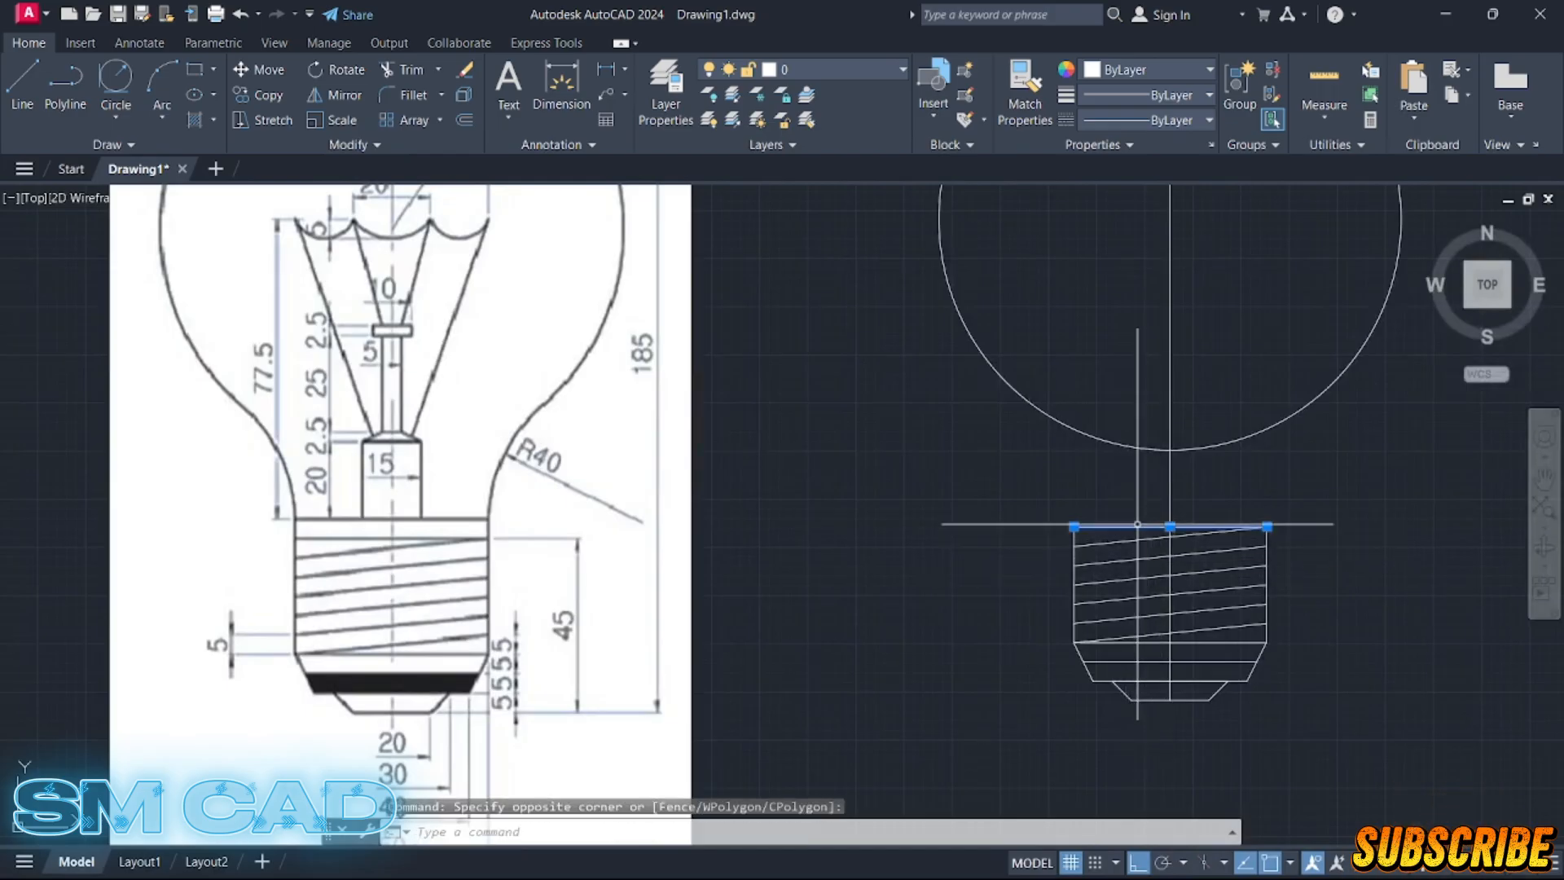
type("co")
key("Return")
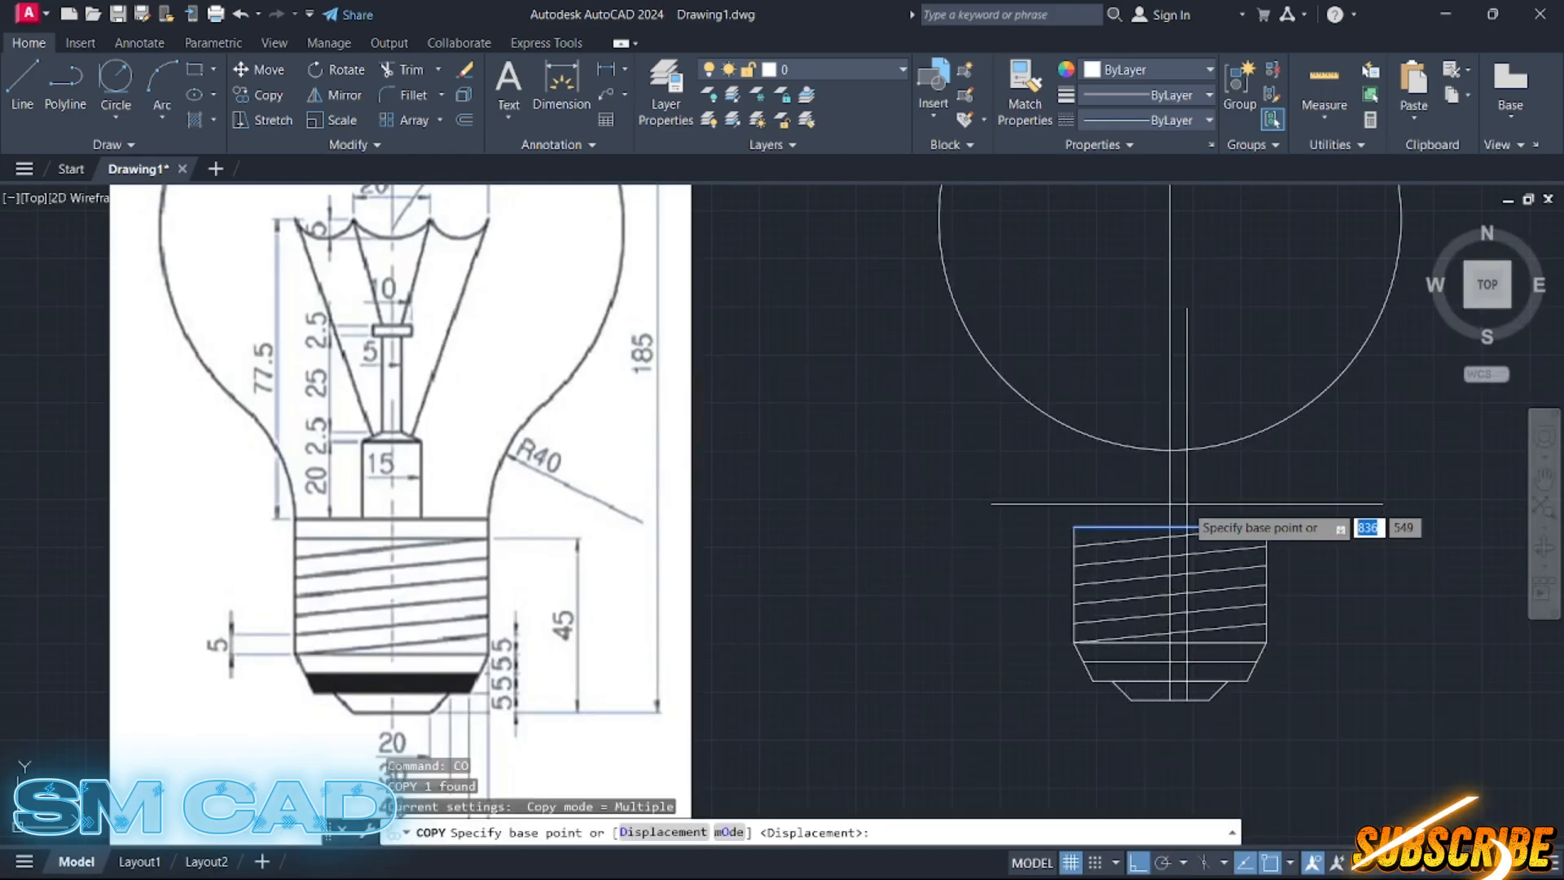
scroll(1183, 525, "up", 2)
left_click(1159, 539)
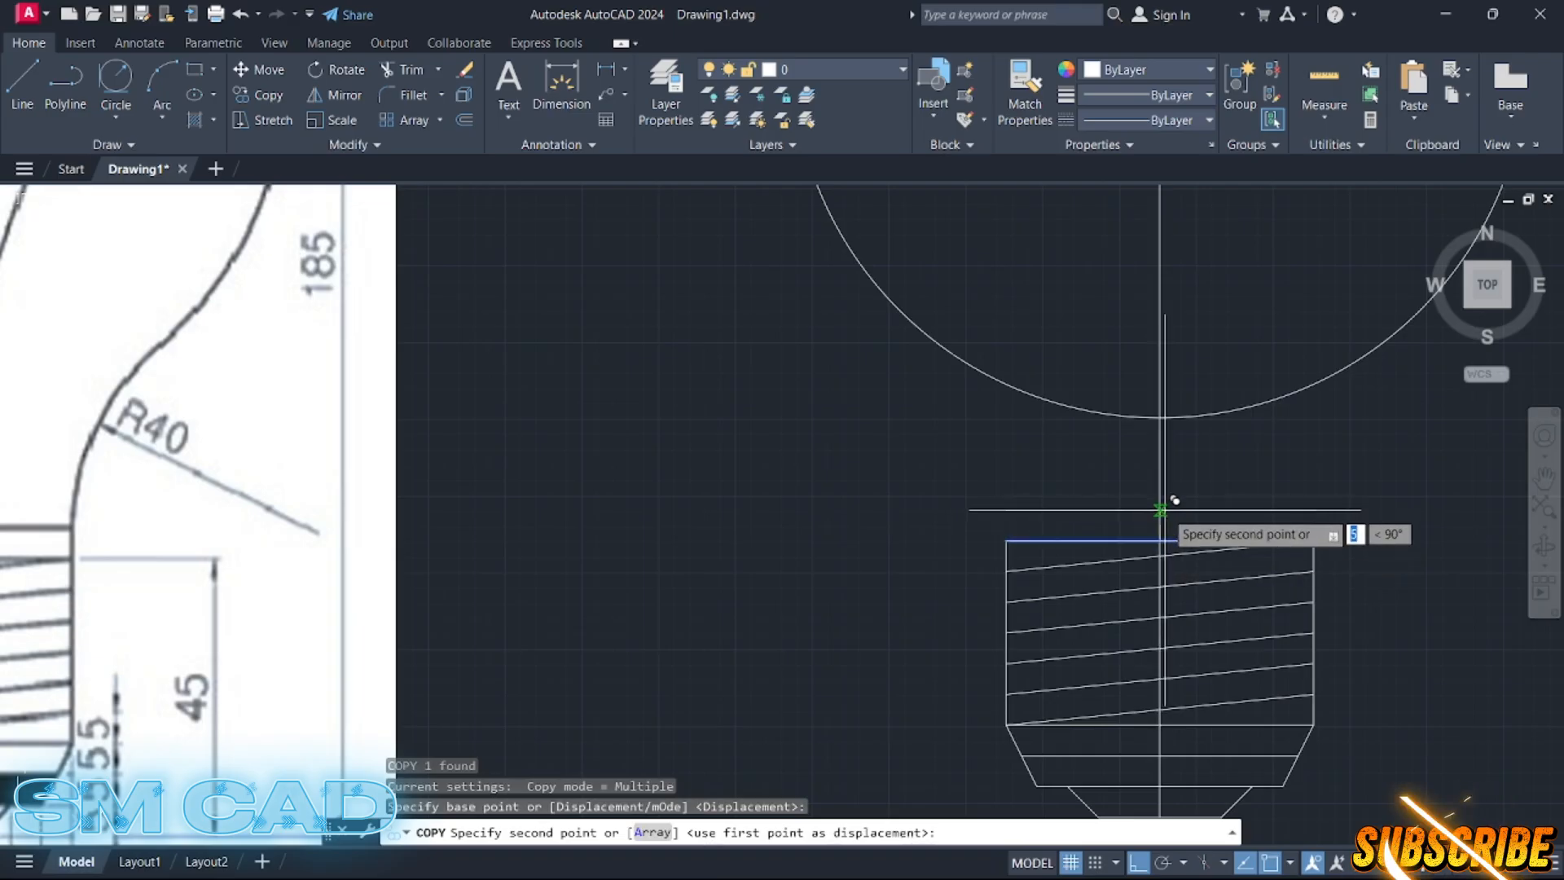
key("Return")
key("Escape")
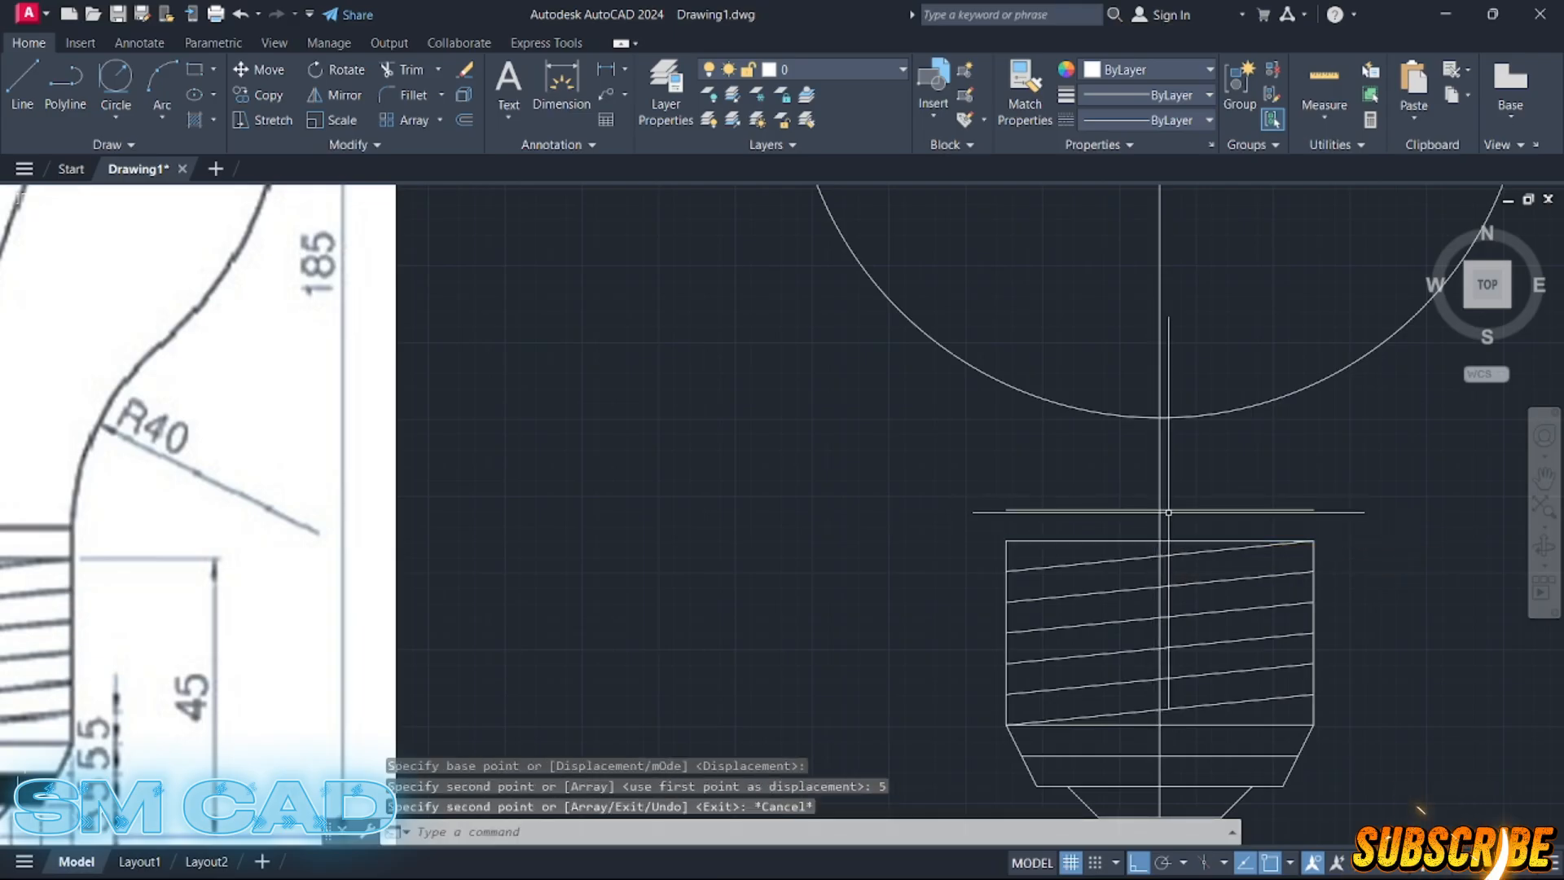
- Stretch the upper ends of the thread section's right and left vertical sides to the ends of the topmost horizontal line
scroll(1206, 514, "up", 3)
scroll(1372, 586, "down", 3)
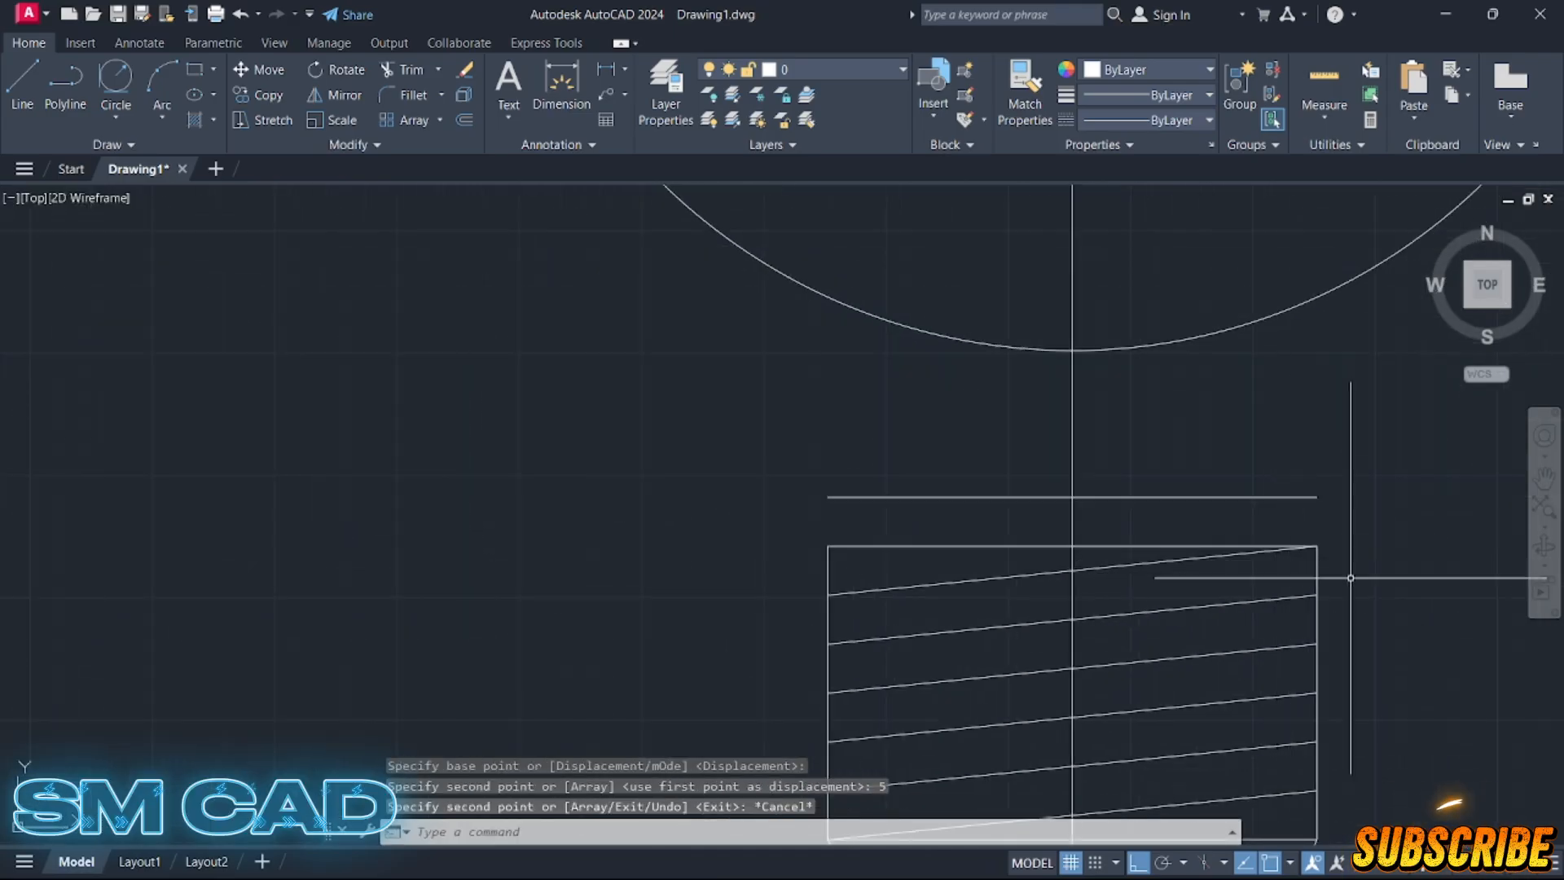
left_click(1354, 572)
left_click(1283, 569)
left_click(1316, 546)
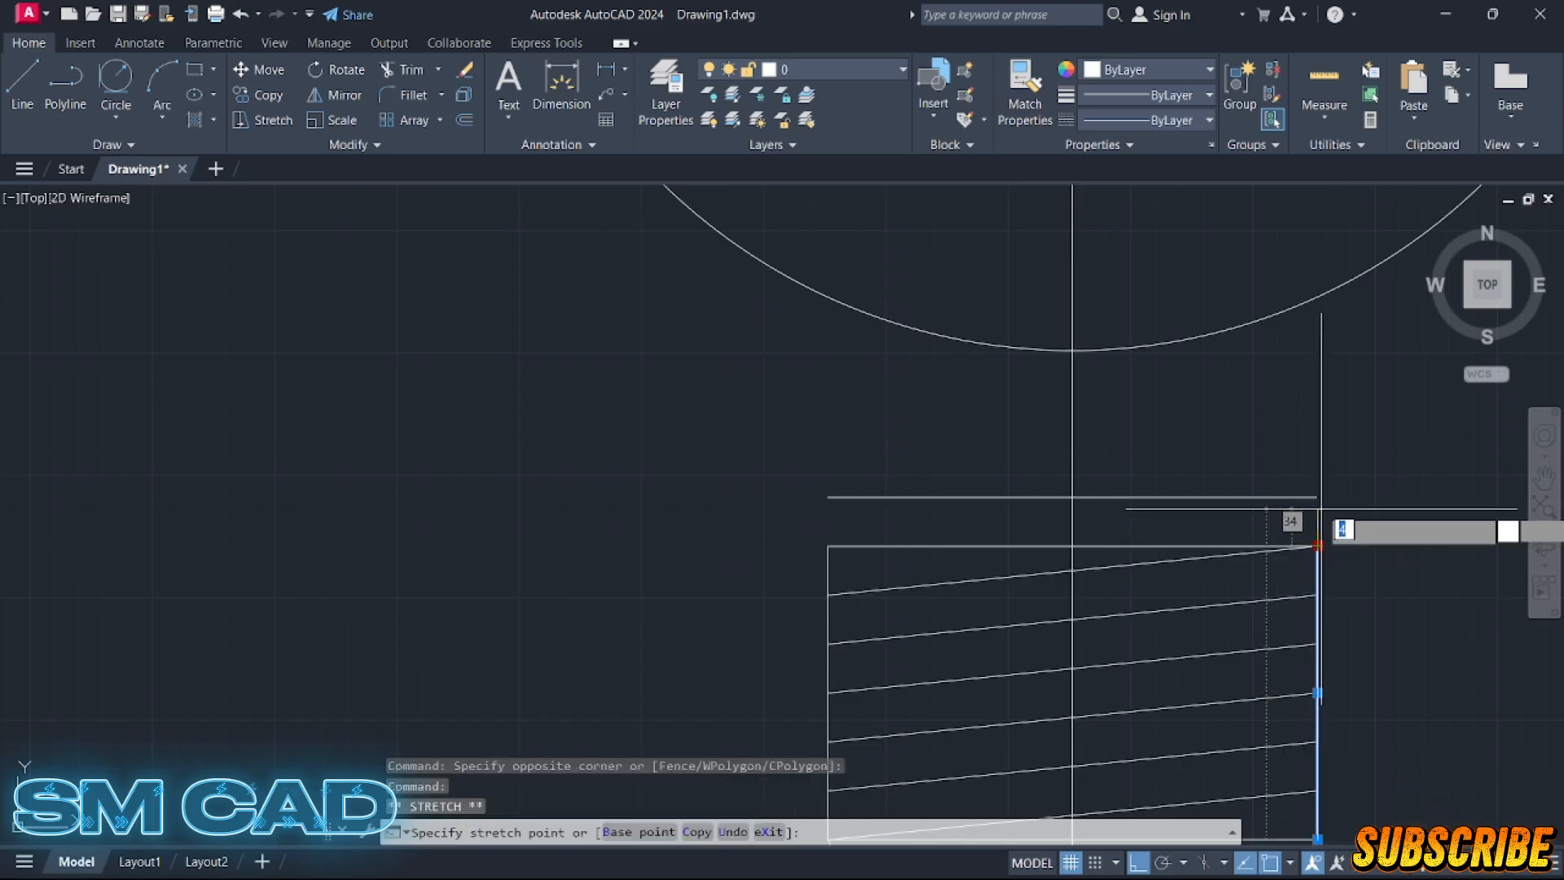
key("Escape")
left_click(852, 552)
left_click(790, 559)
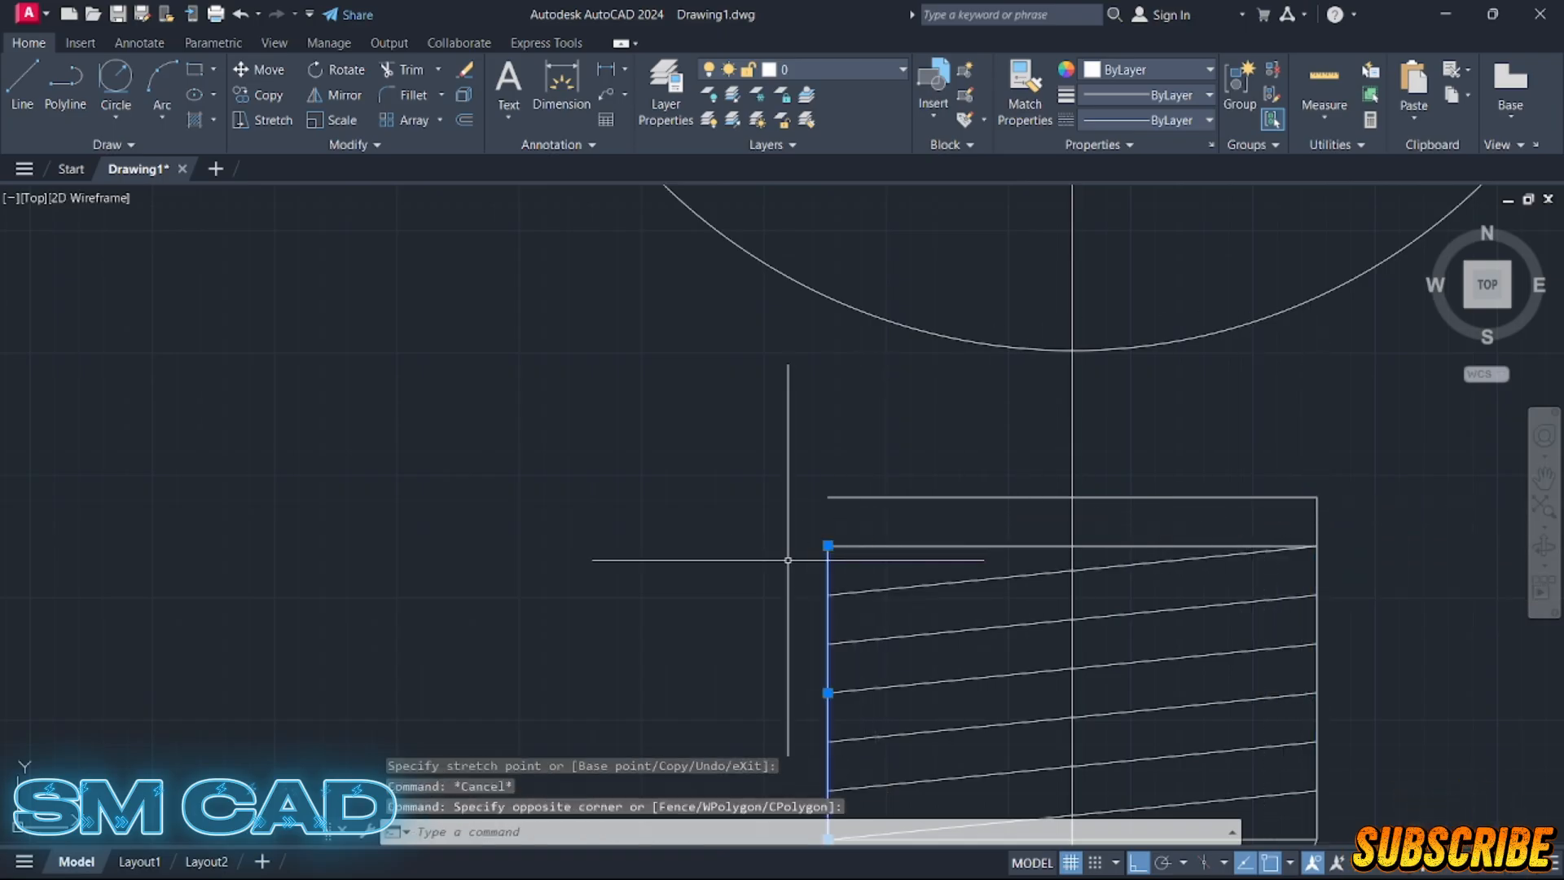
left_click(828, 545)
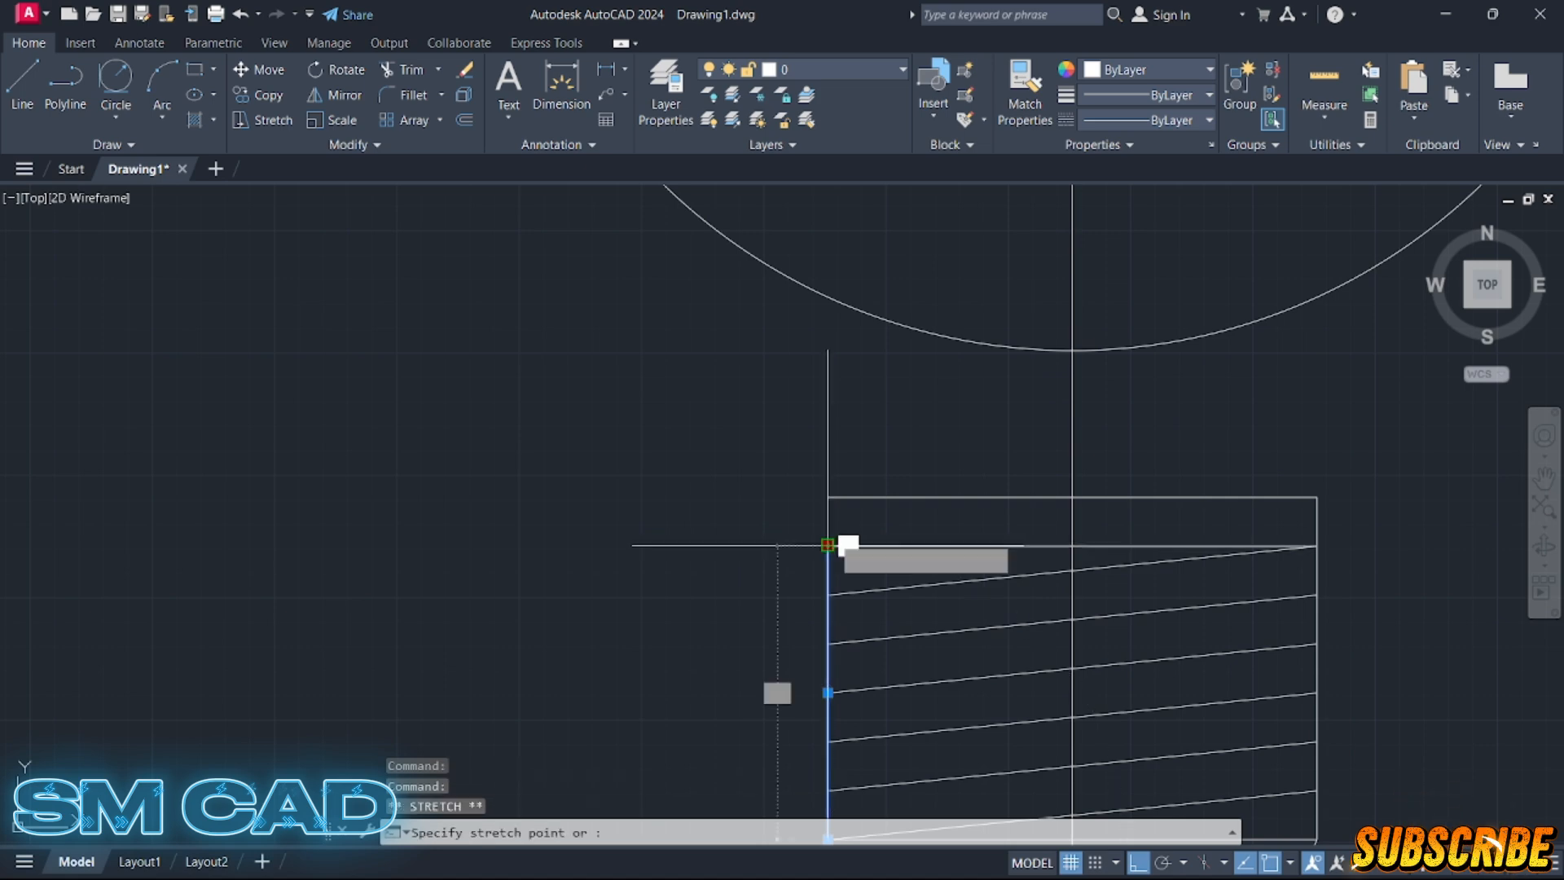
key("Escape")
- Draw a Tan, Tan, Radius circle of radius 40 tangent to the base's right vertical side and the globe's lower right
scroll(903, 529, "down", 8)
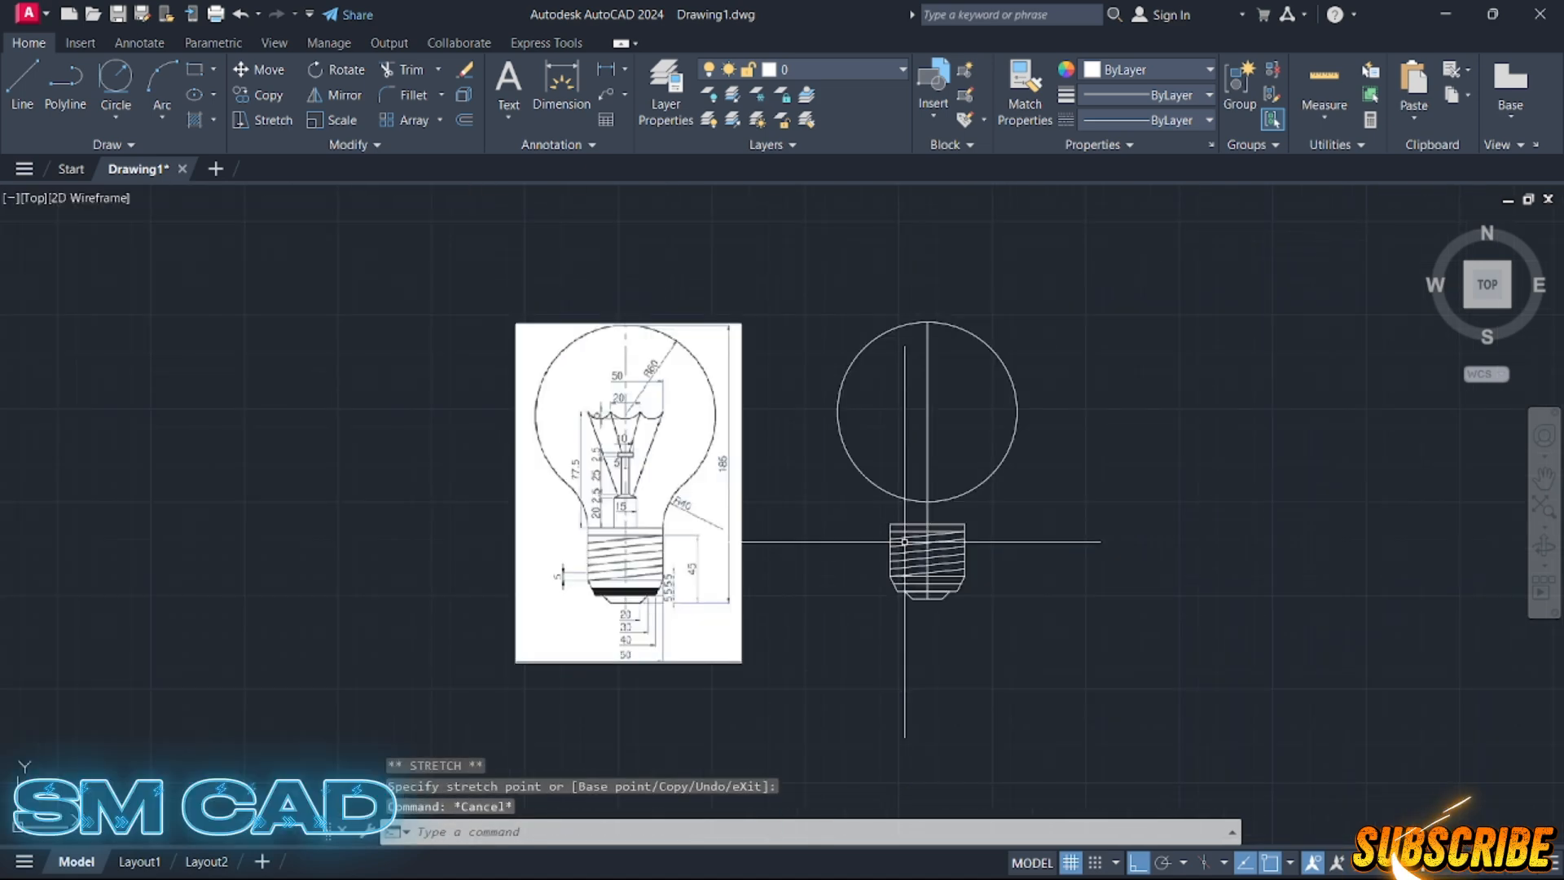
middle_click_drag(797, 523, 819, 536)
scroll(715, 514, "up", 2)
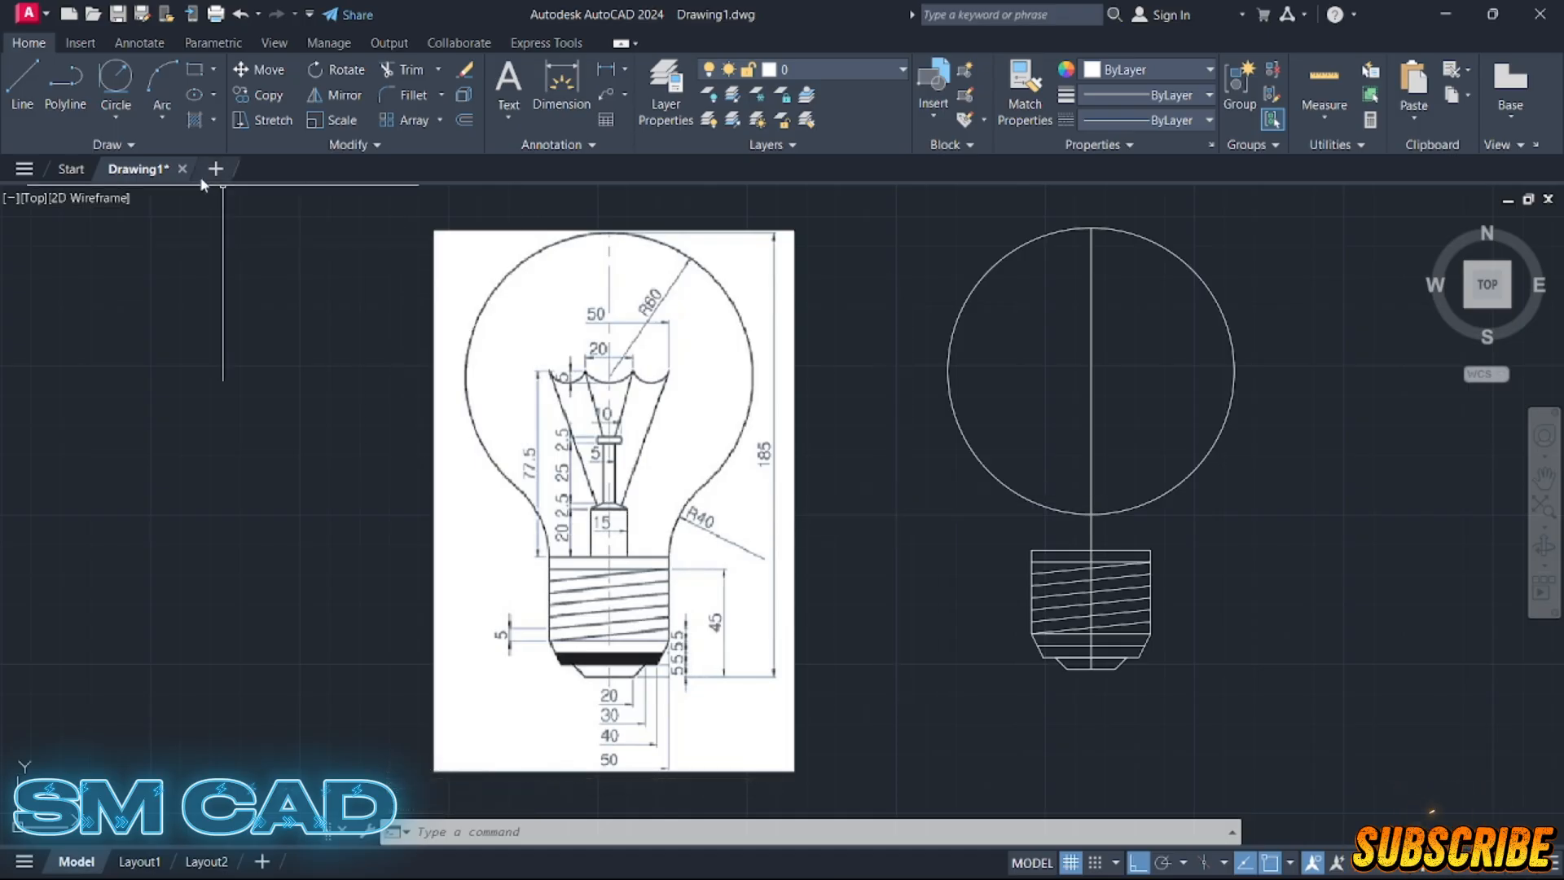
left_click(116, 118)
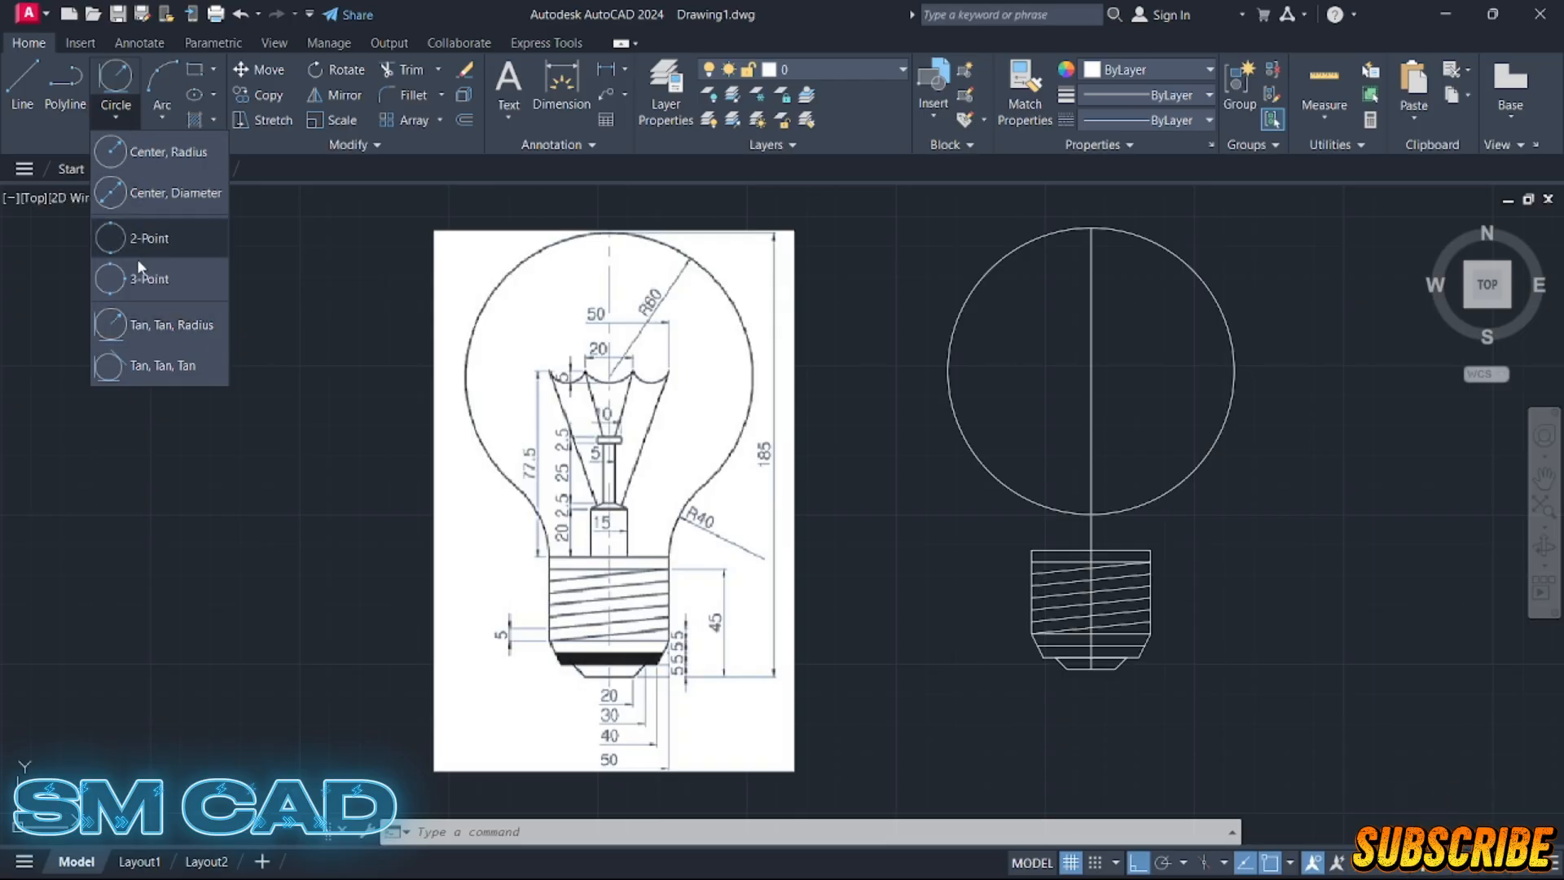
left_click(140, 326)
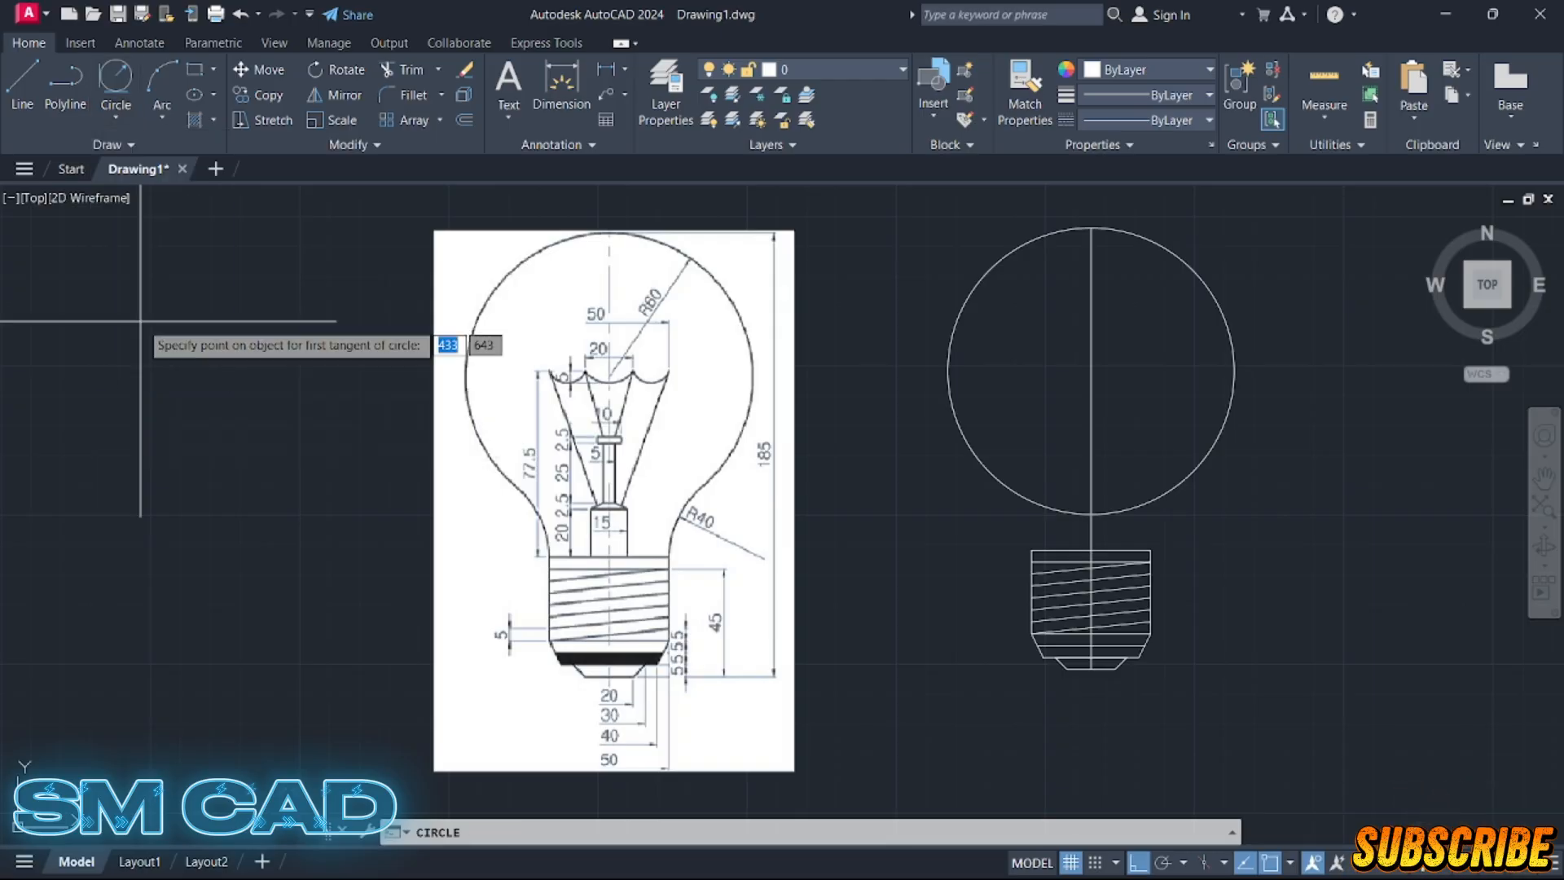
scroll(1181, 554, "up", 5)
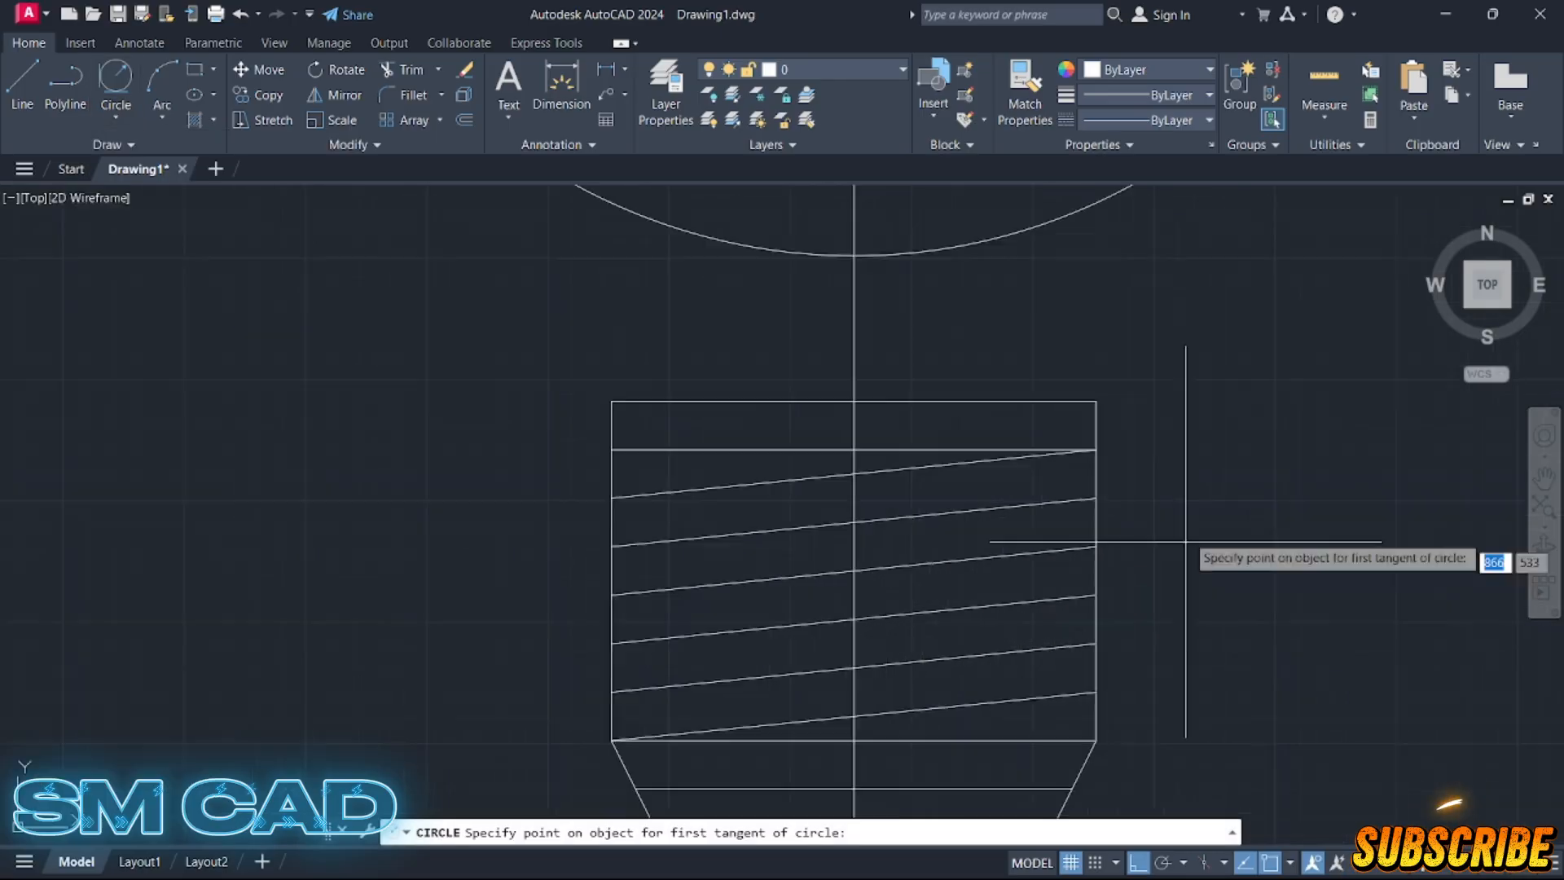
left_click(1095, 400)
scroll(1131, 402, "down", 6)
scroll(1137, 408, "up", 2)
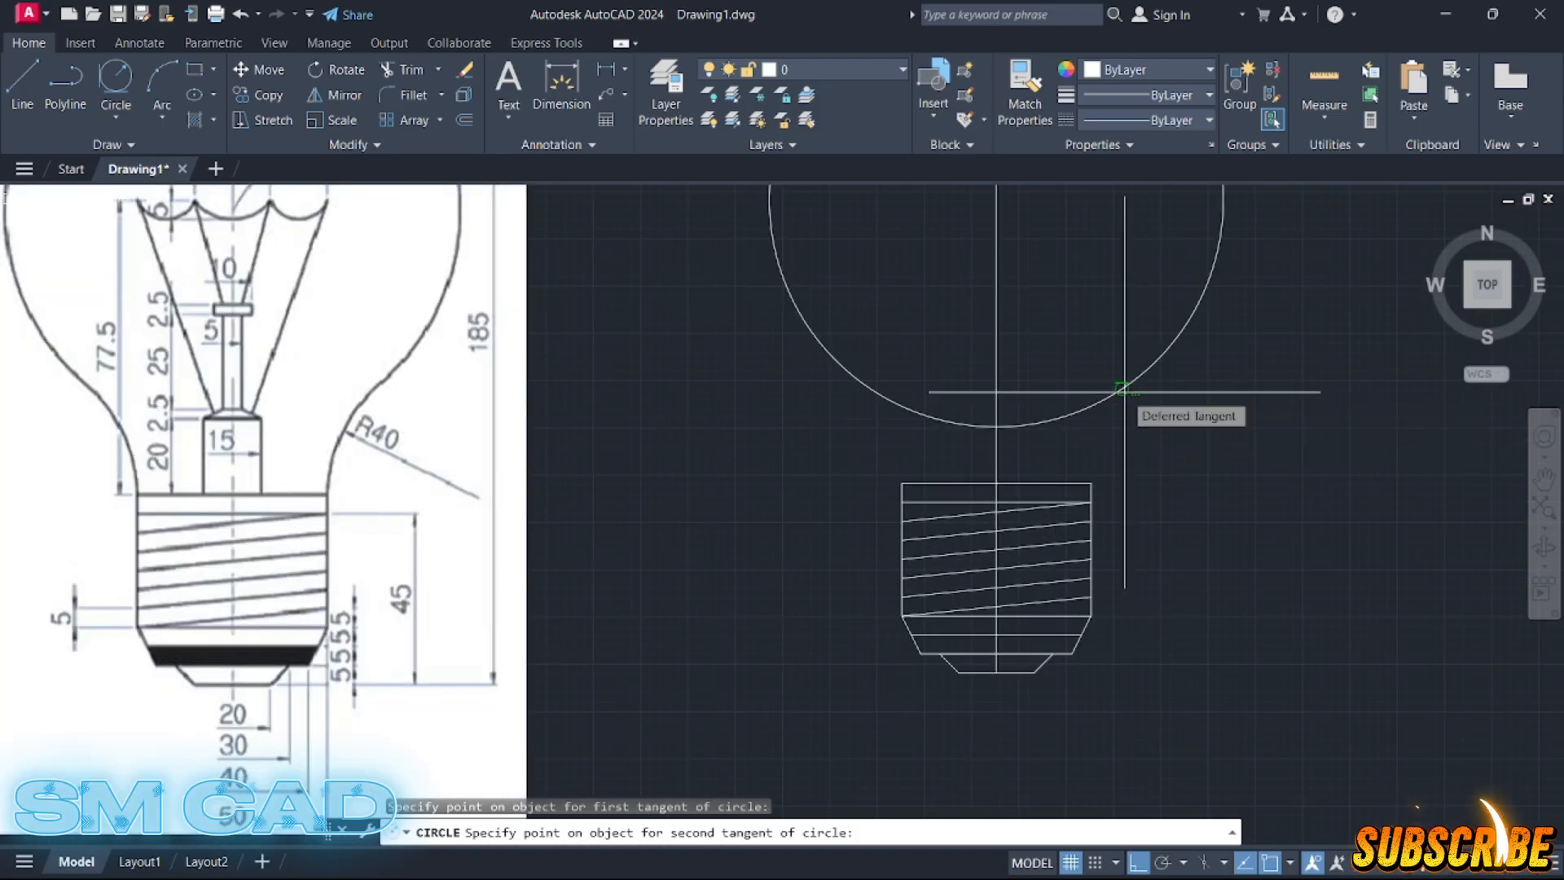
left_click(1125, 394)
scroll(1151, 409, "down", 2)
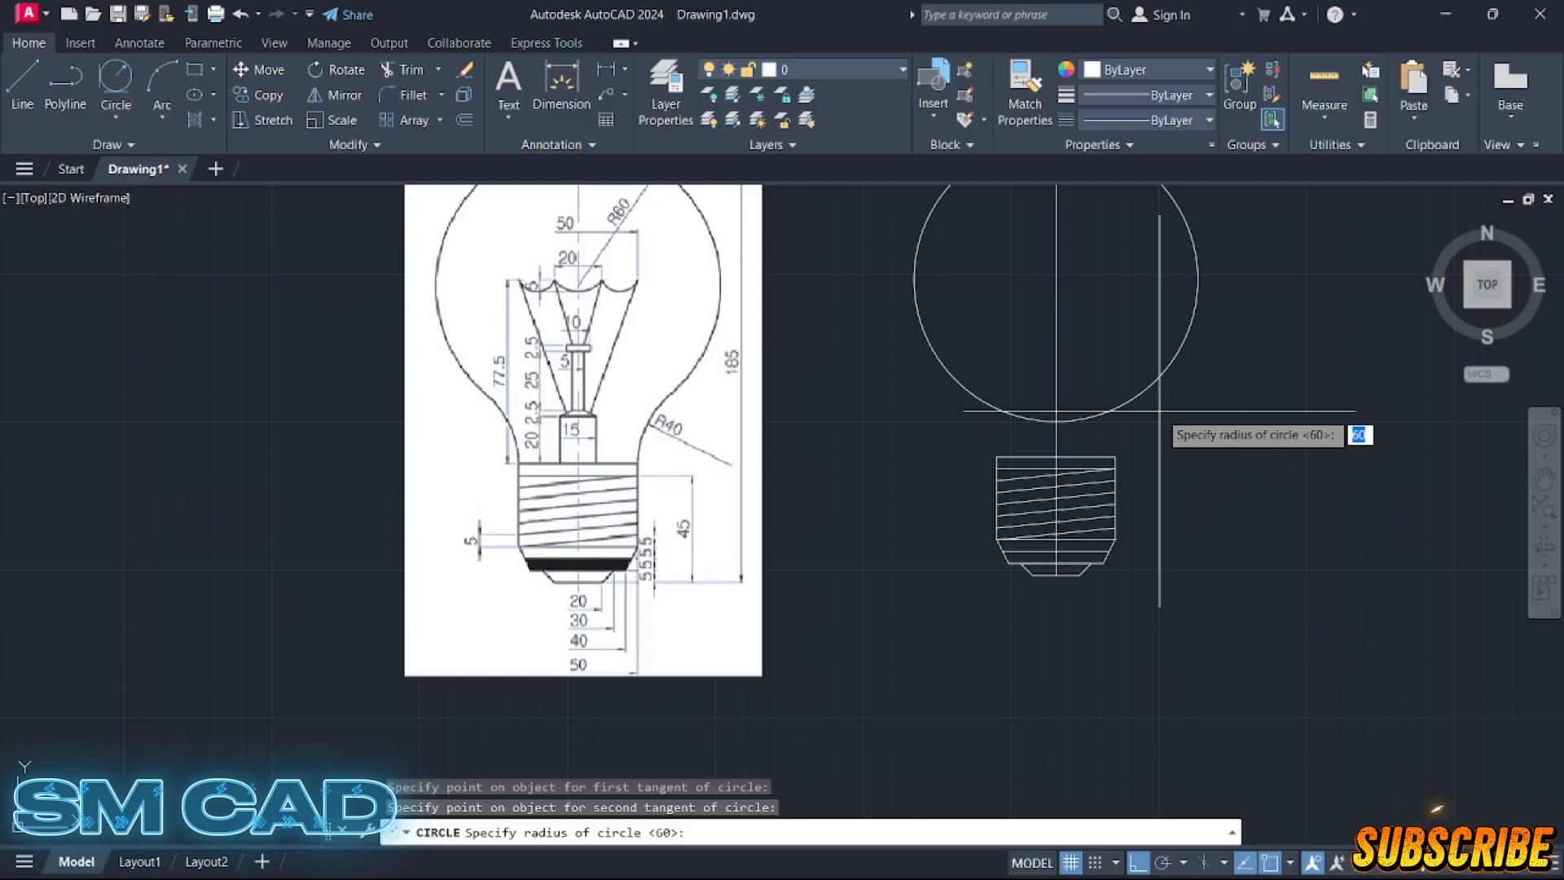
key("Return")
scroll(1161, 411, "up", 2)
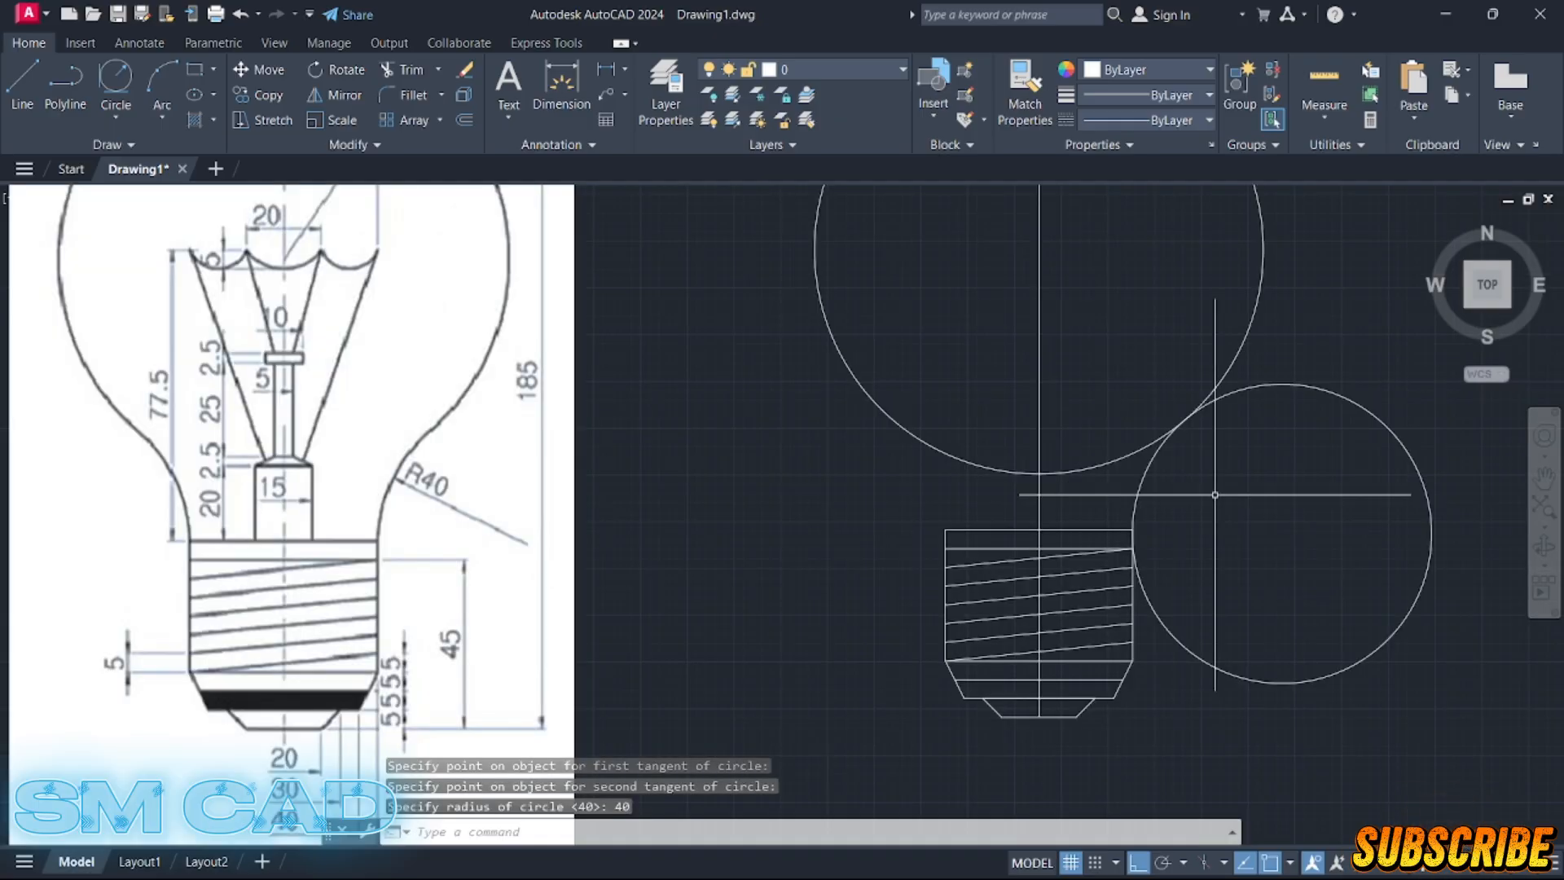
- Trim the radius 40 circle down to the right neck arc and remove the globe's lower-right portion up to the centreline
key("Escape")
key("Escape")
key("Return")
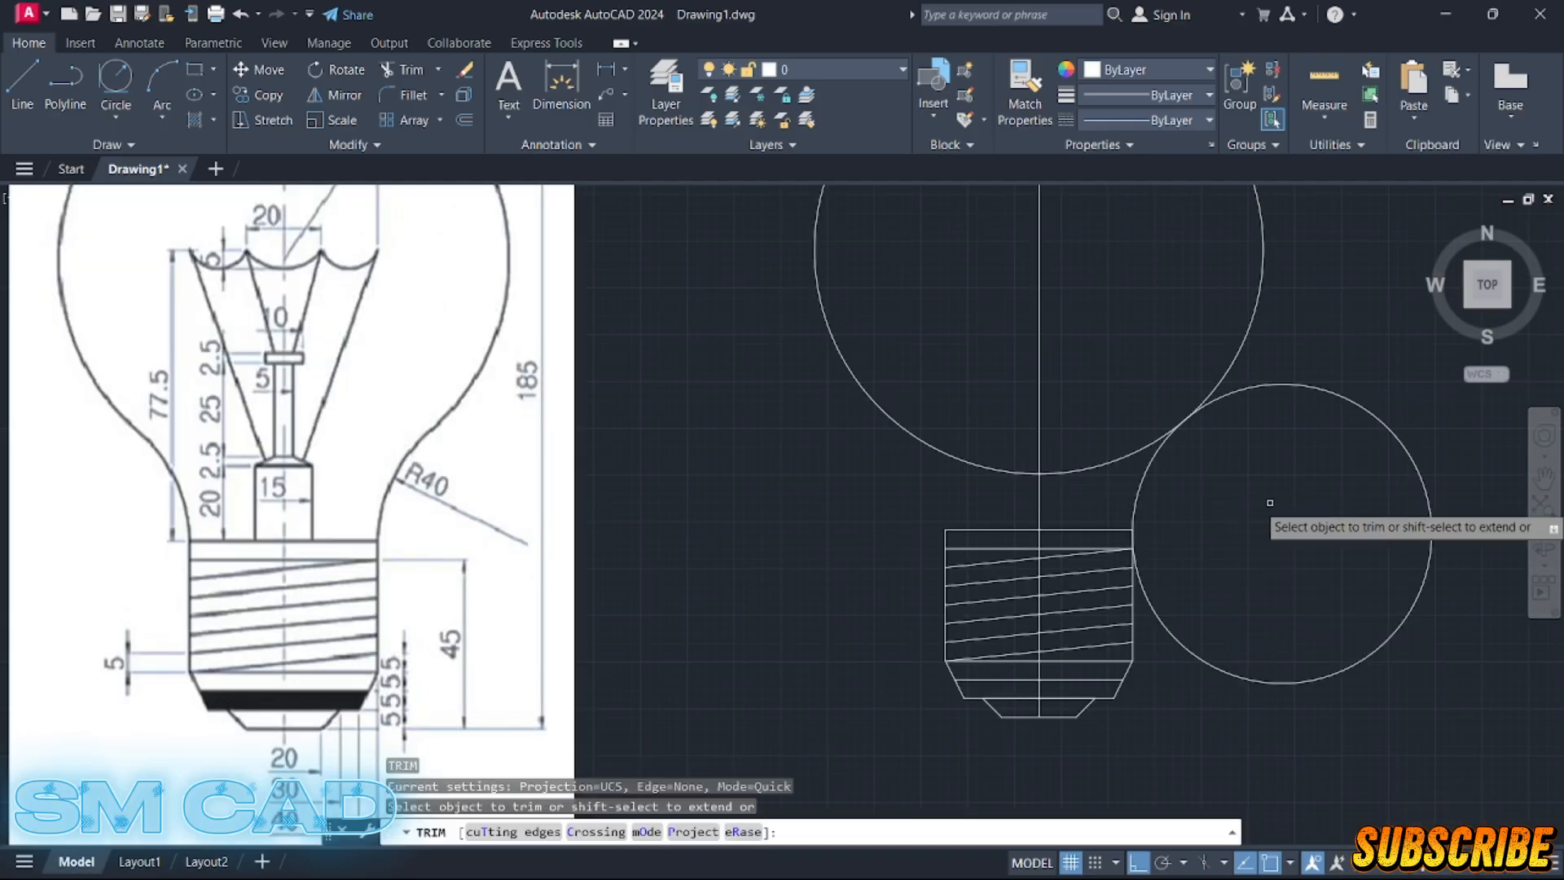
left_click(1383, 426)
left_click(1310, 472)
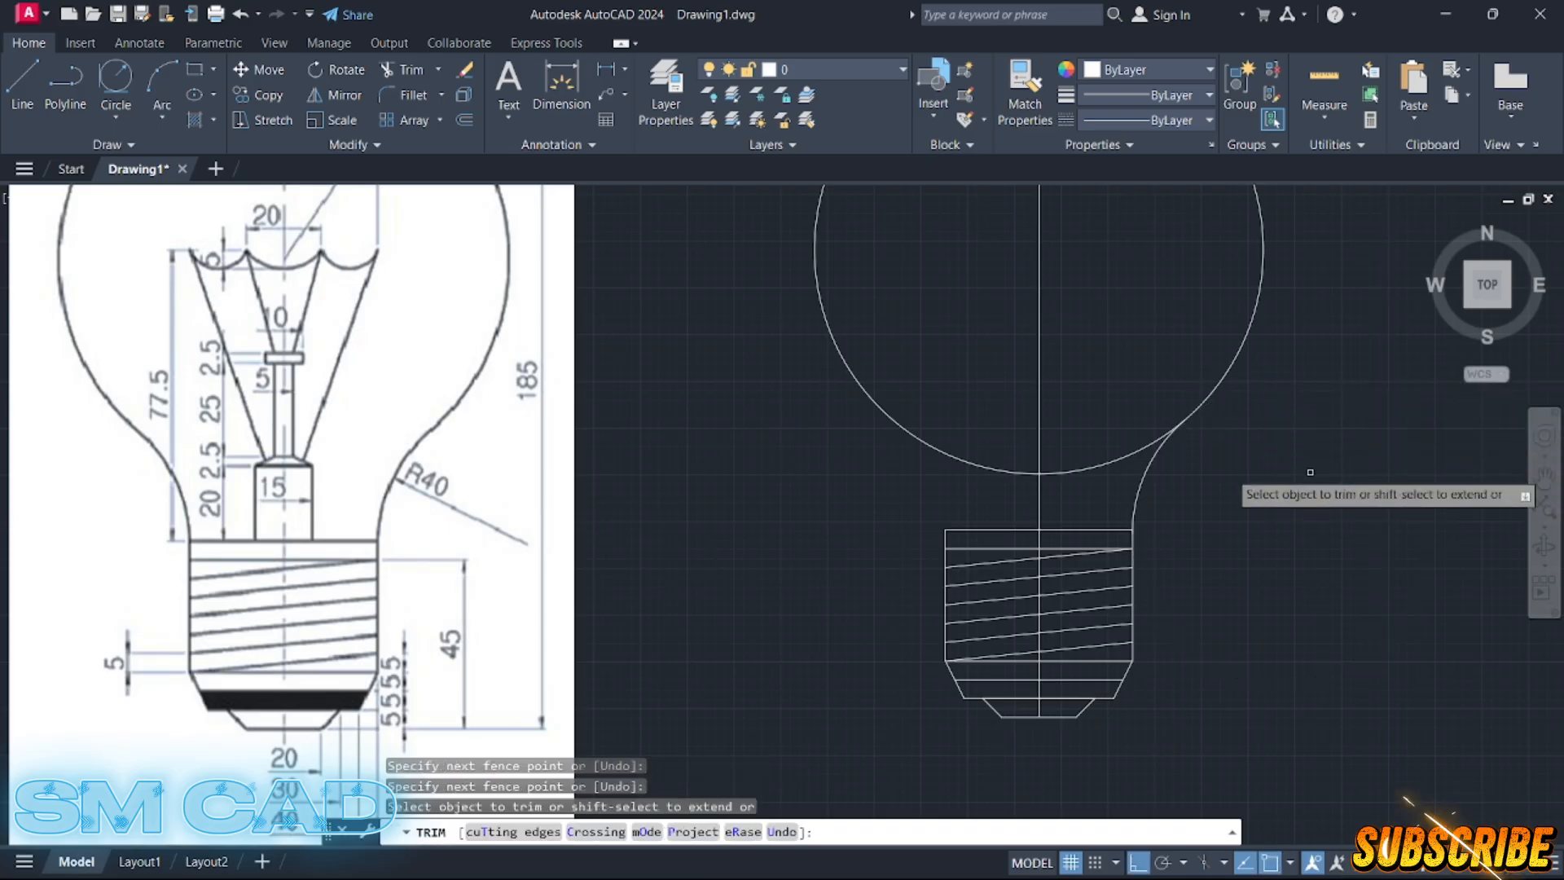
left_click(1115, 458)
key("Escape")
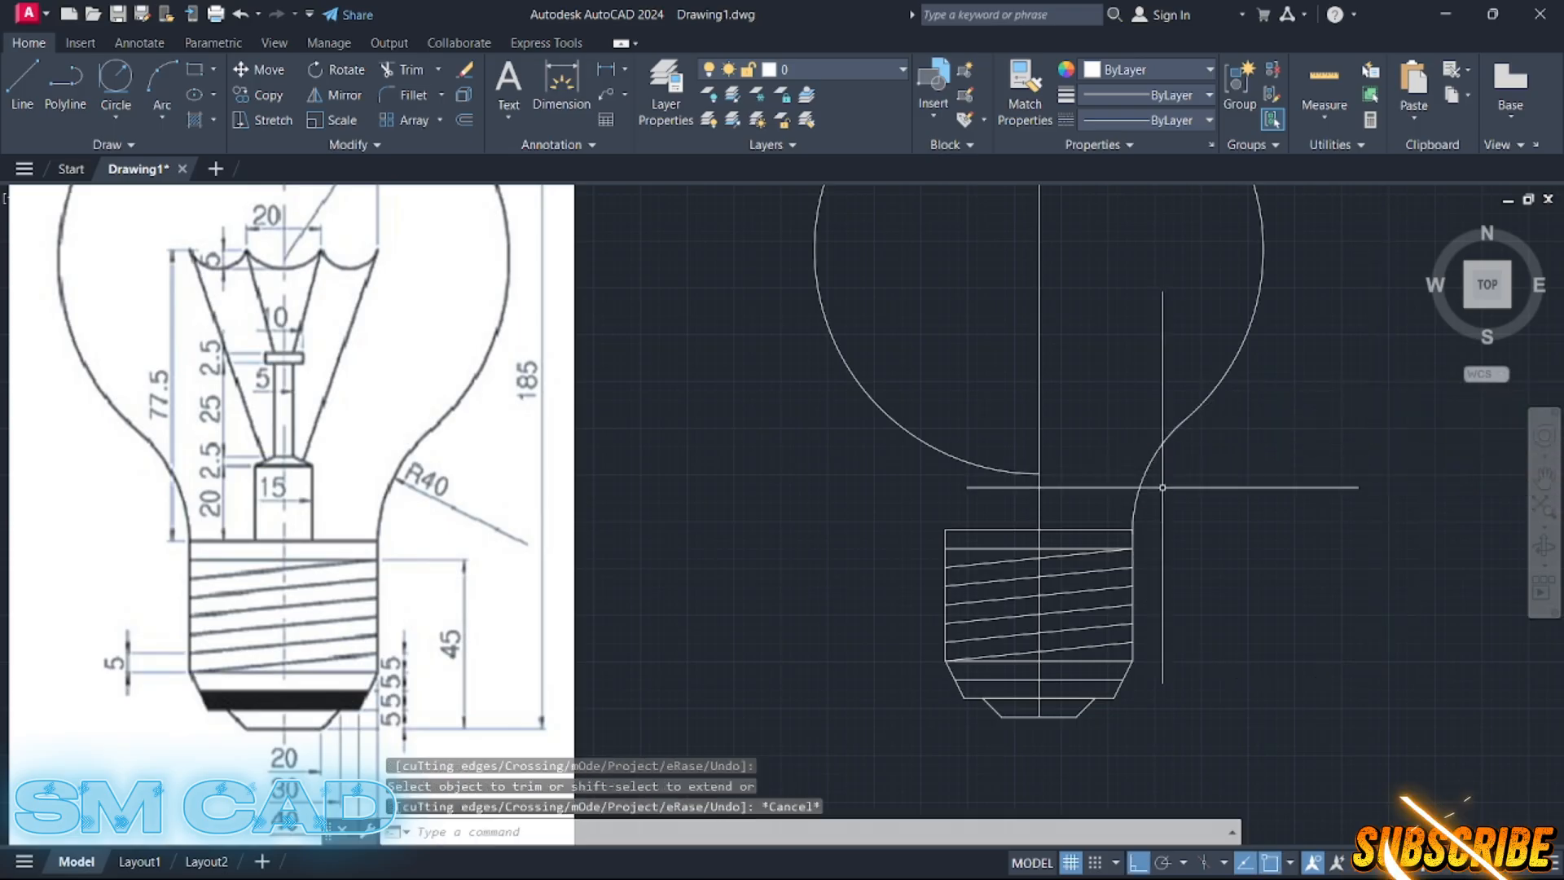
- Mirror the right neck arc about the bulb's vertical centreline, keeping the source arc
left_click_drag(1328, 499, 1114, 484)
type("mi")
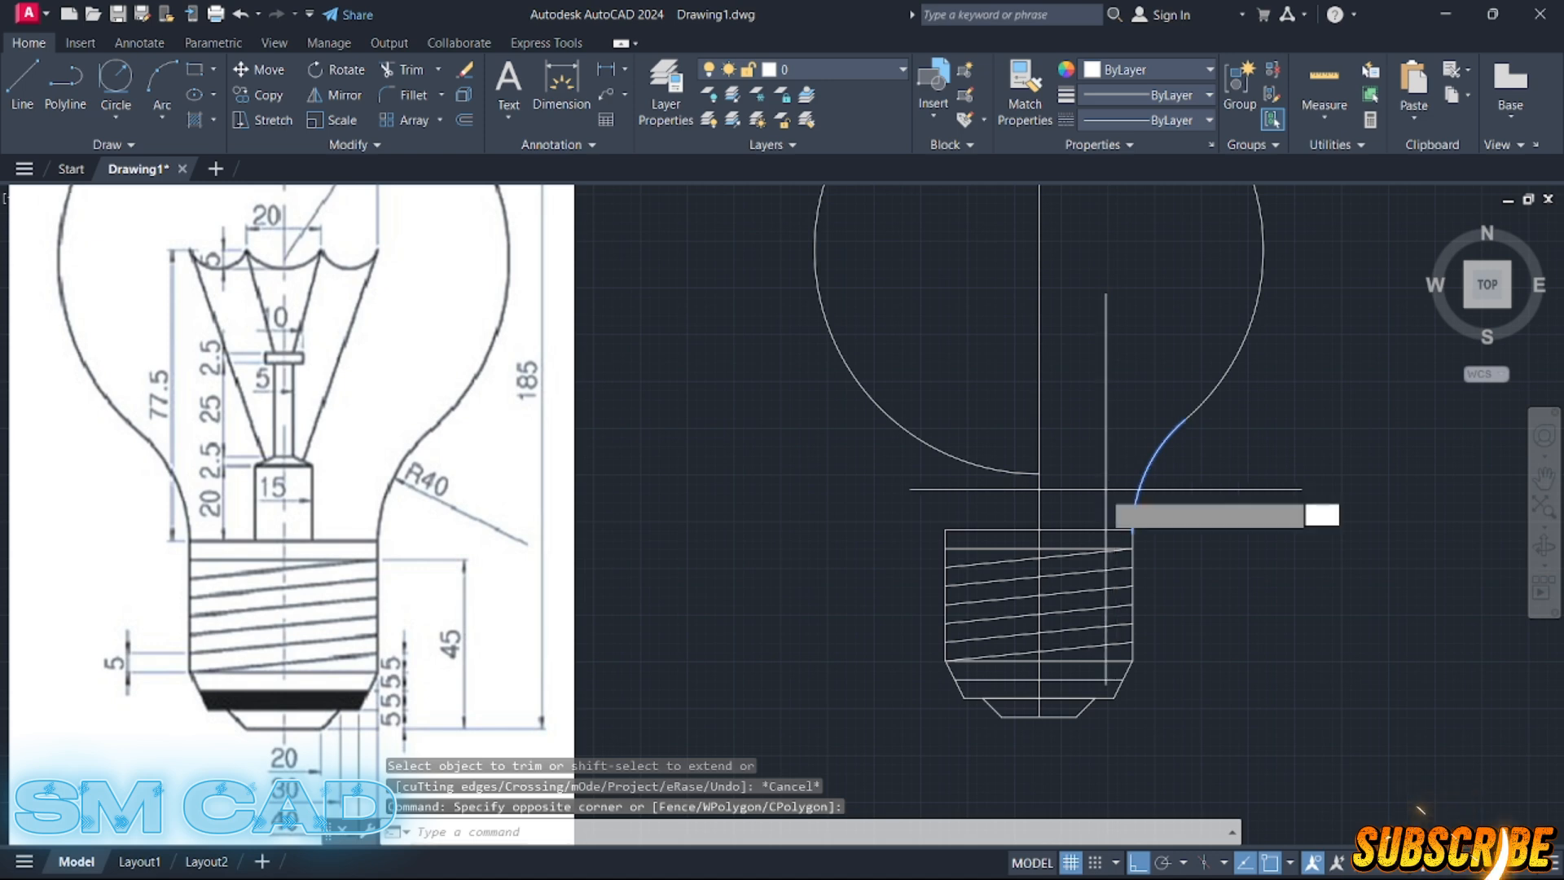
key("Return")
left_click(1039, 530)
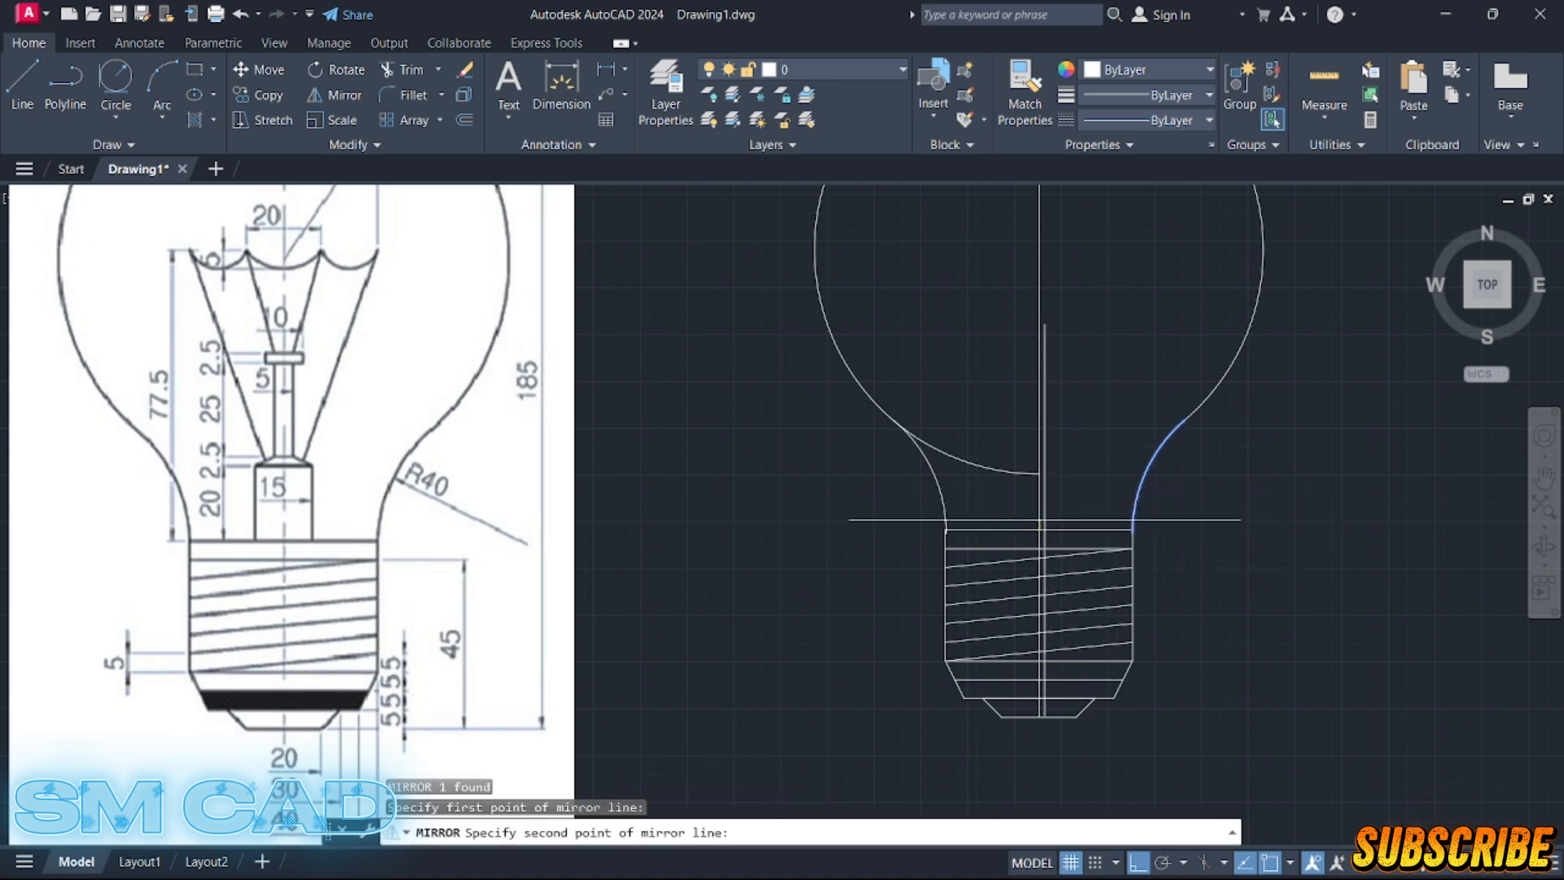
left_click(1039, 485)
key("Return")
key("Escape")
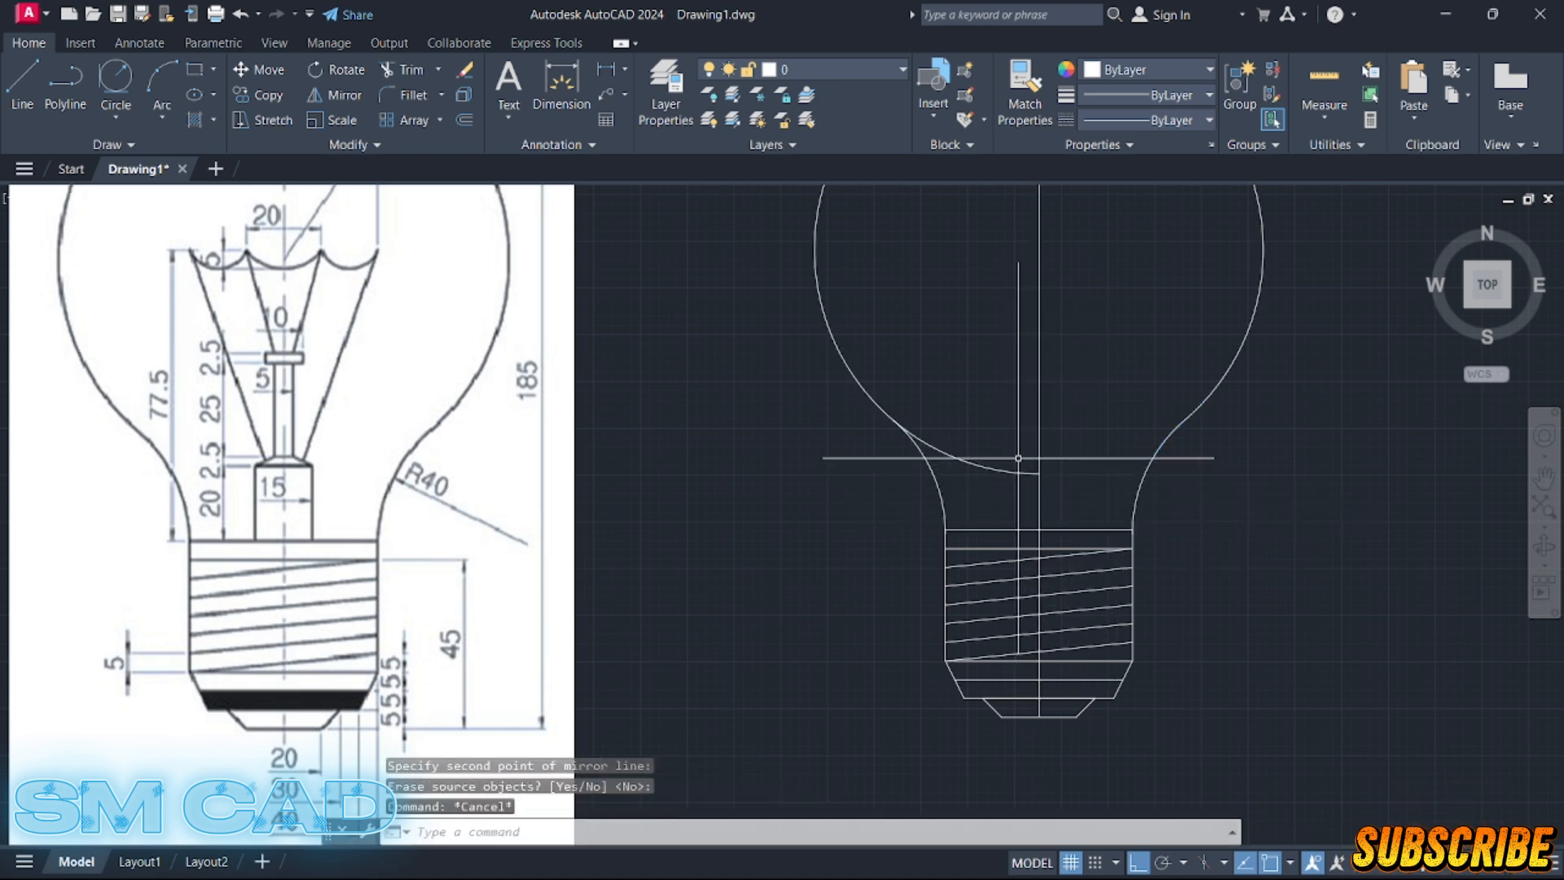
- Trim the leftover globe arc between the left neck arc and the centreline
key("Return")
left_click_drag(1019, 444, 997, 477)
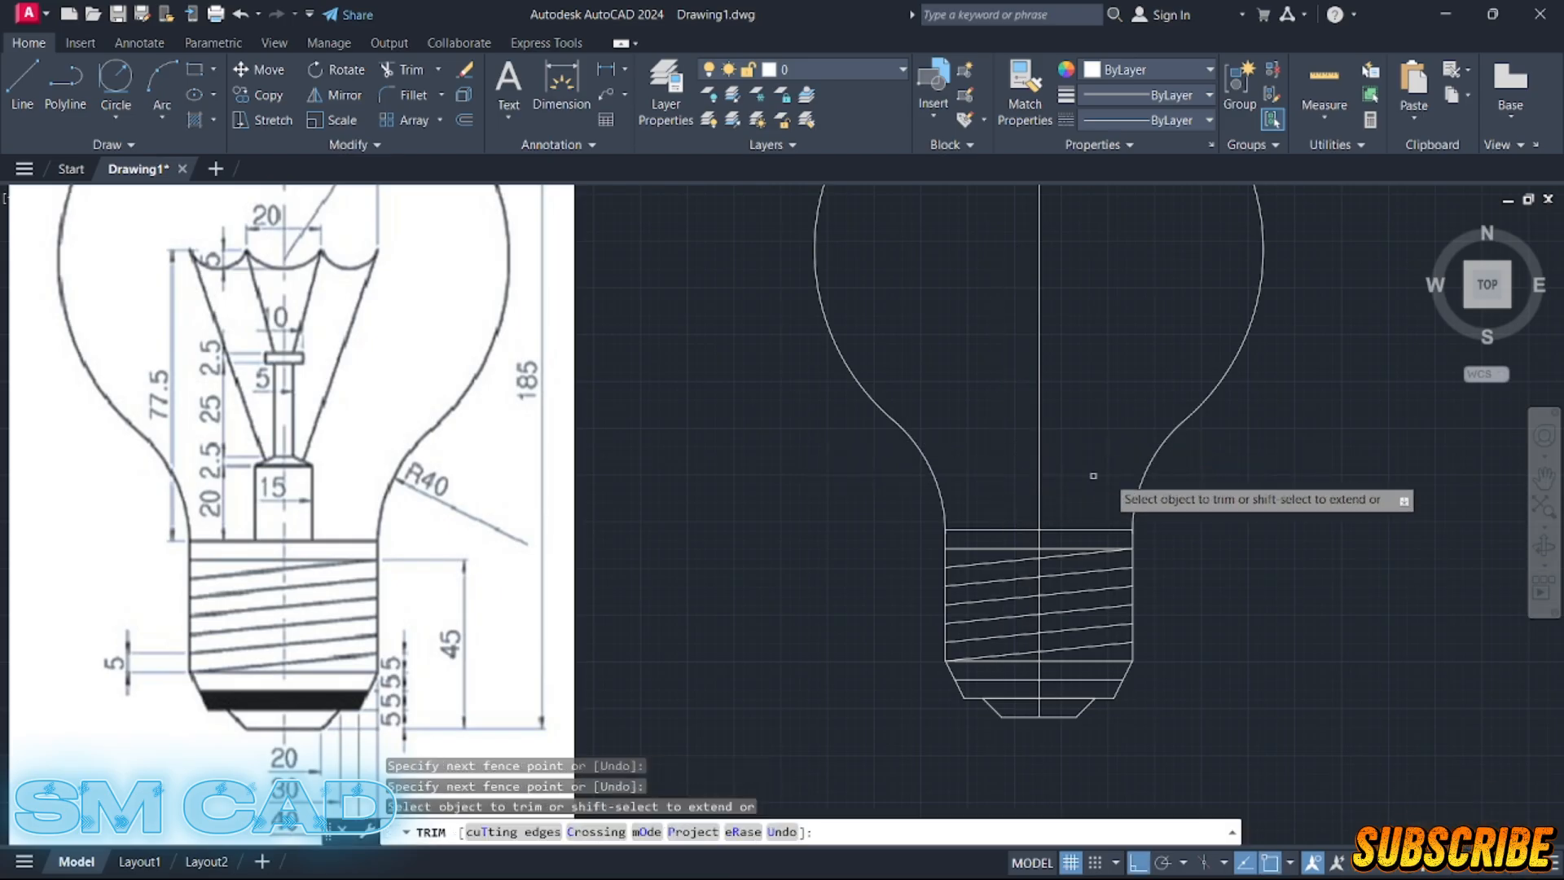
key("Escape")
- Draw a rectangle 15 wide and 20 high in the empty space between the reference image and the bulb
scroll(1113, 473, "down", 2)
middle_click_drag(1093, 452, 1085, 531)
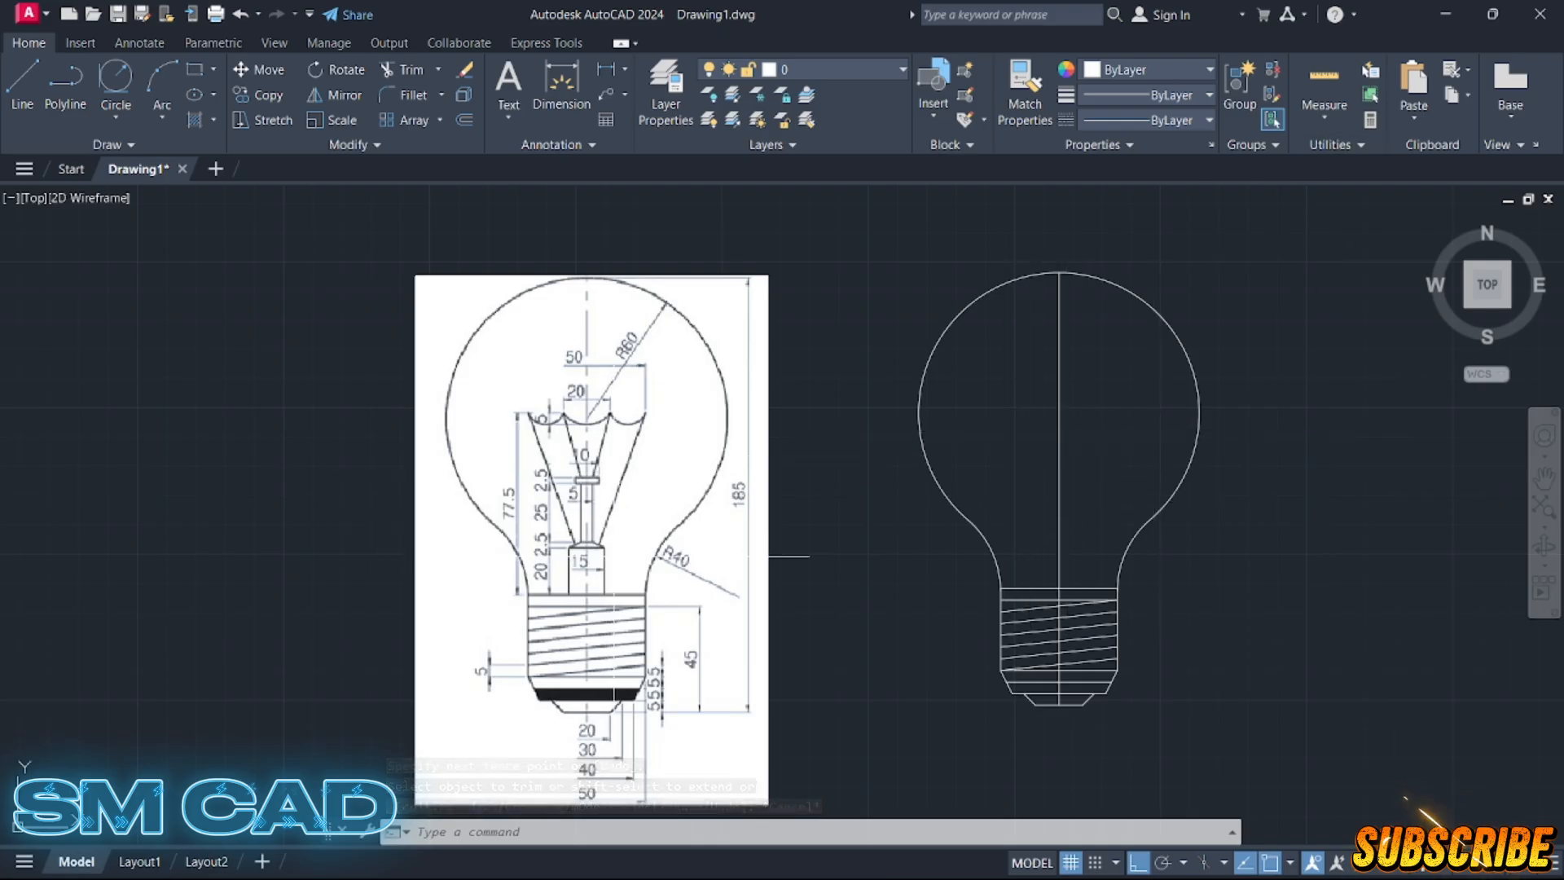
scroll(587, 564, "up", 2)
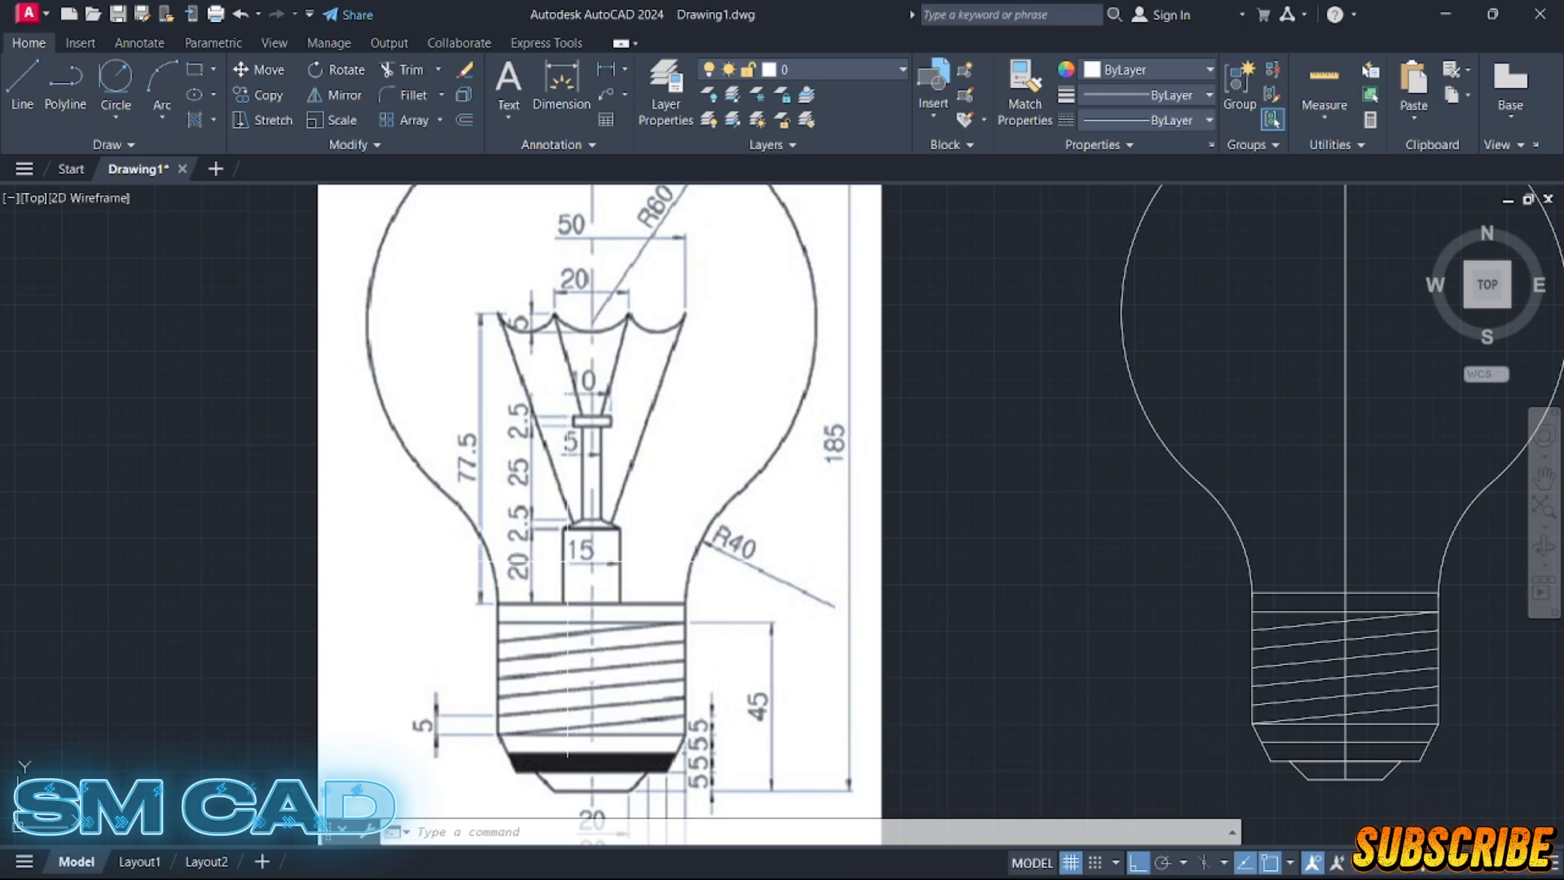
scroll(1022, 560, "down", 2)
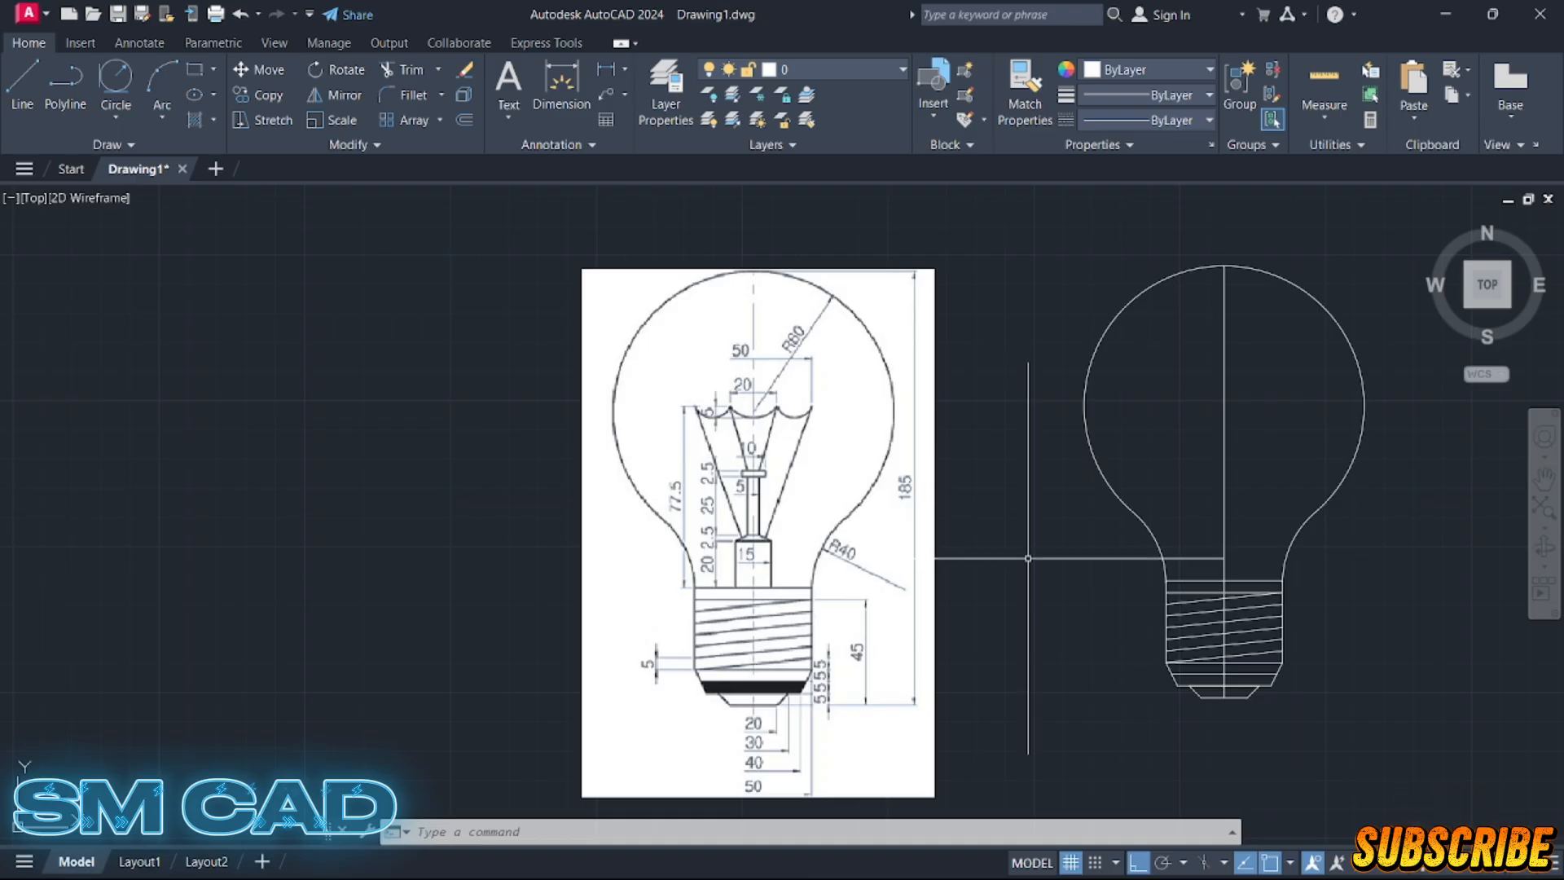
middle_click_drag(1028, 559, 840, 539)
key("Escape")
key("Escape")
key("Escape")
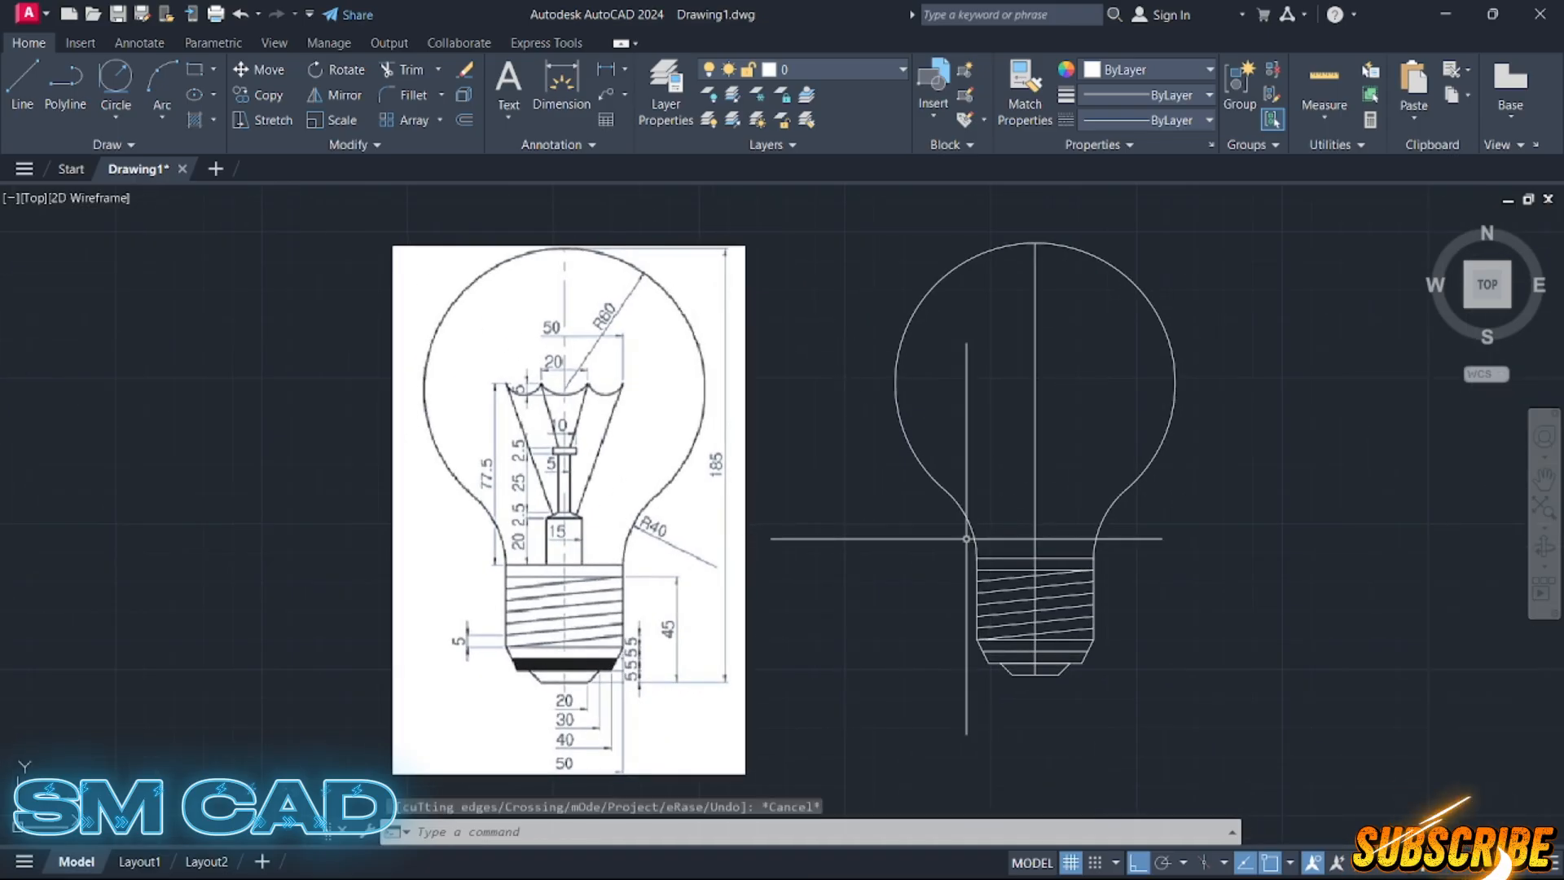
key("Return")
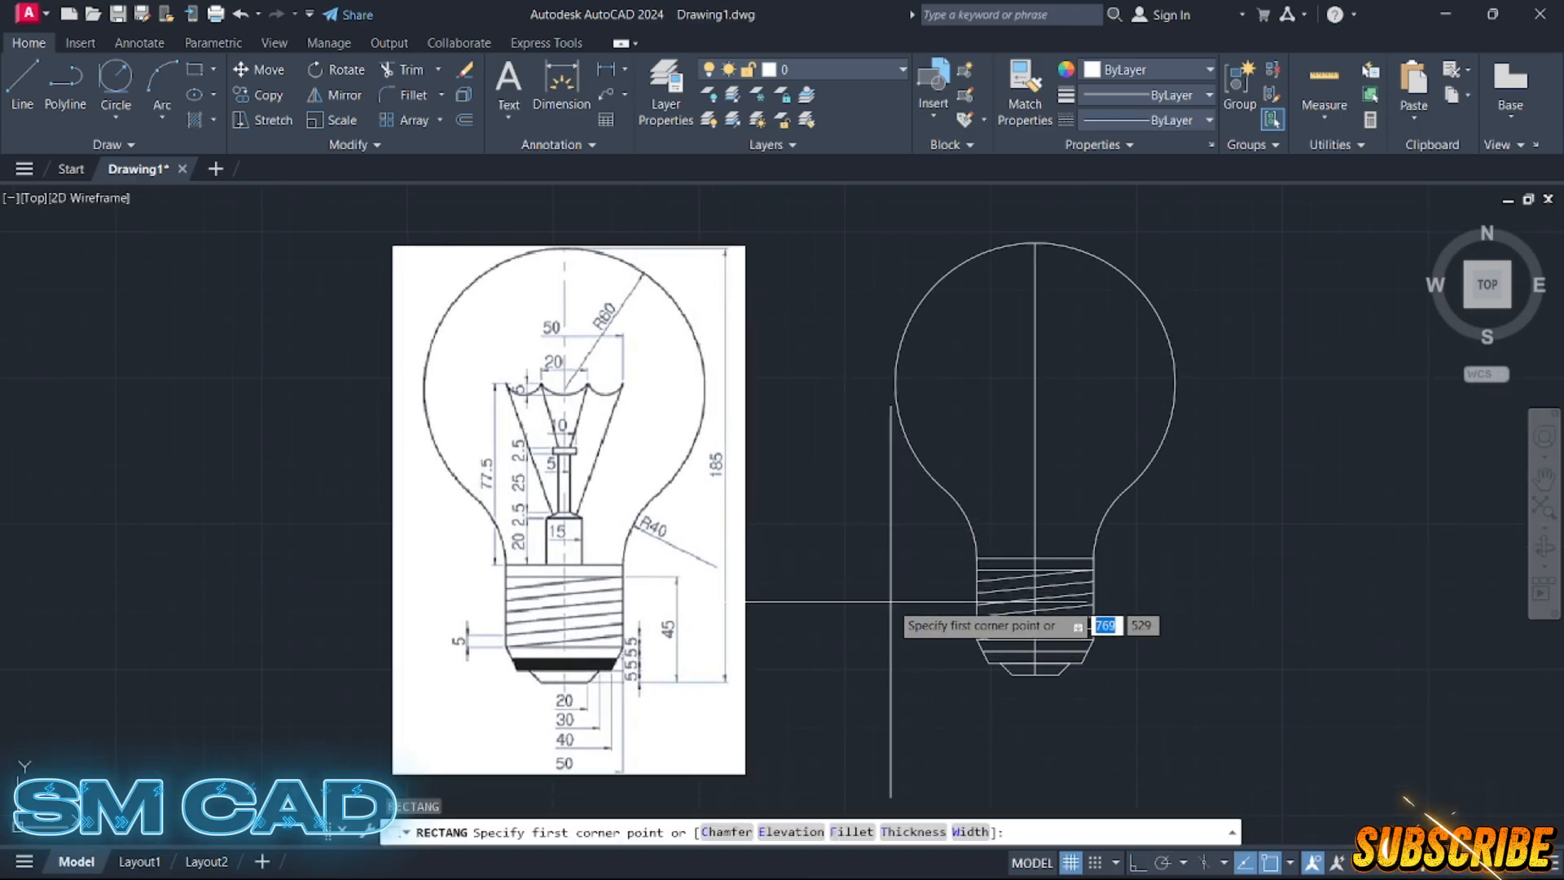
scroll(838, 572, "up", 1)
scroll(827, 576, "down", 1)
left_click(819, 570)
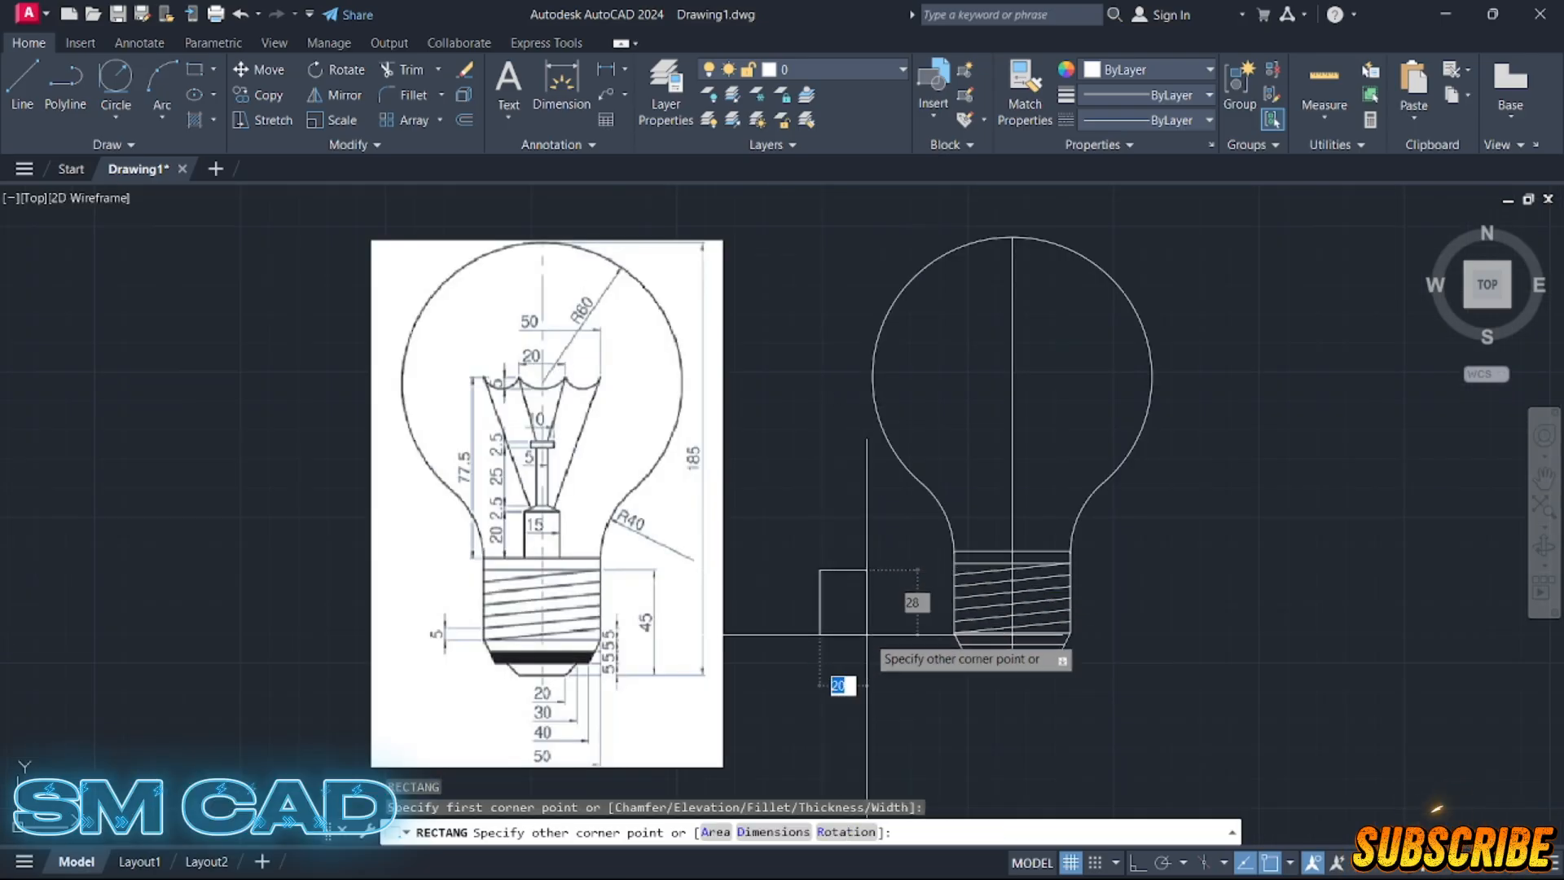
key("Tab")
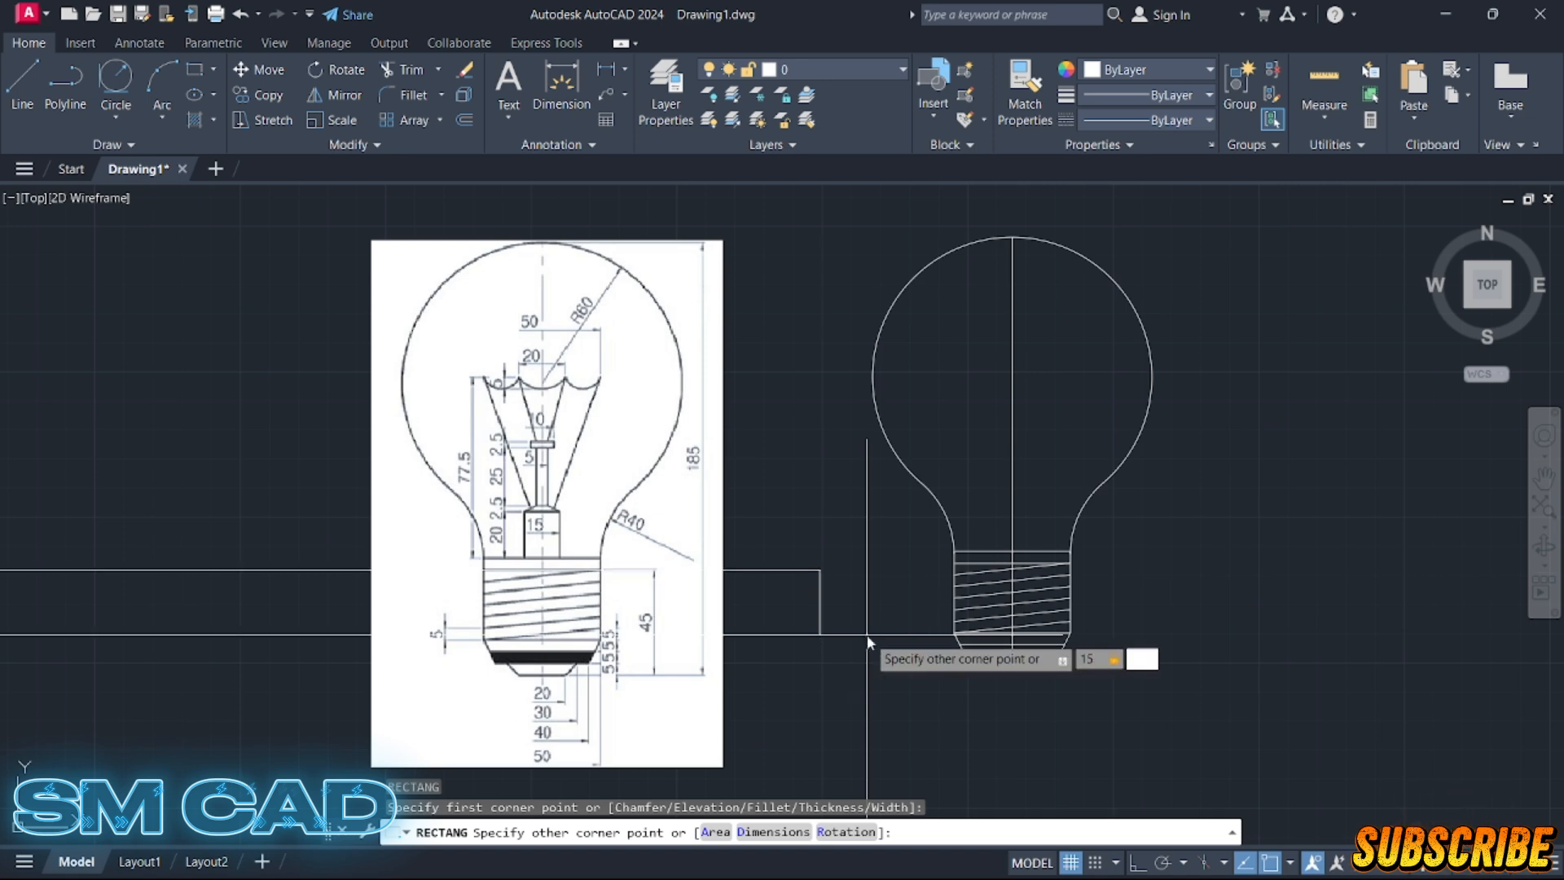
type("20")
key("Return")
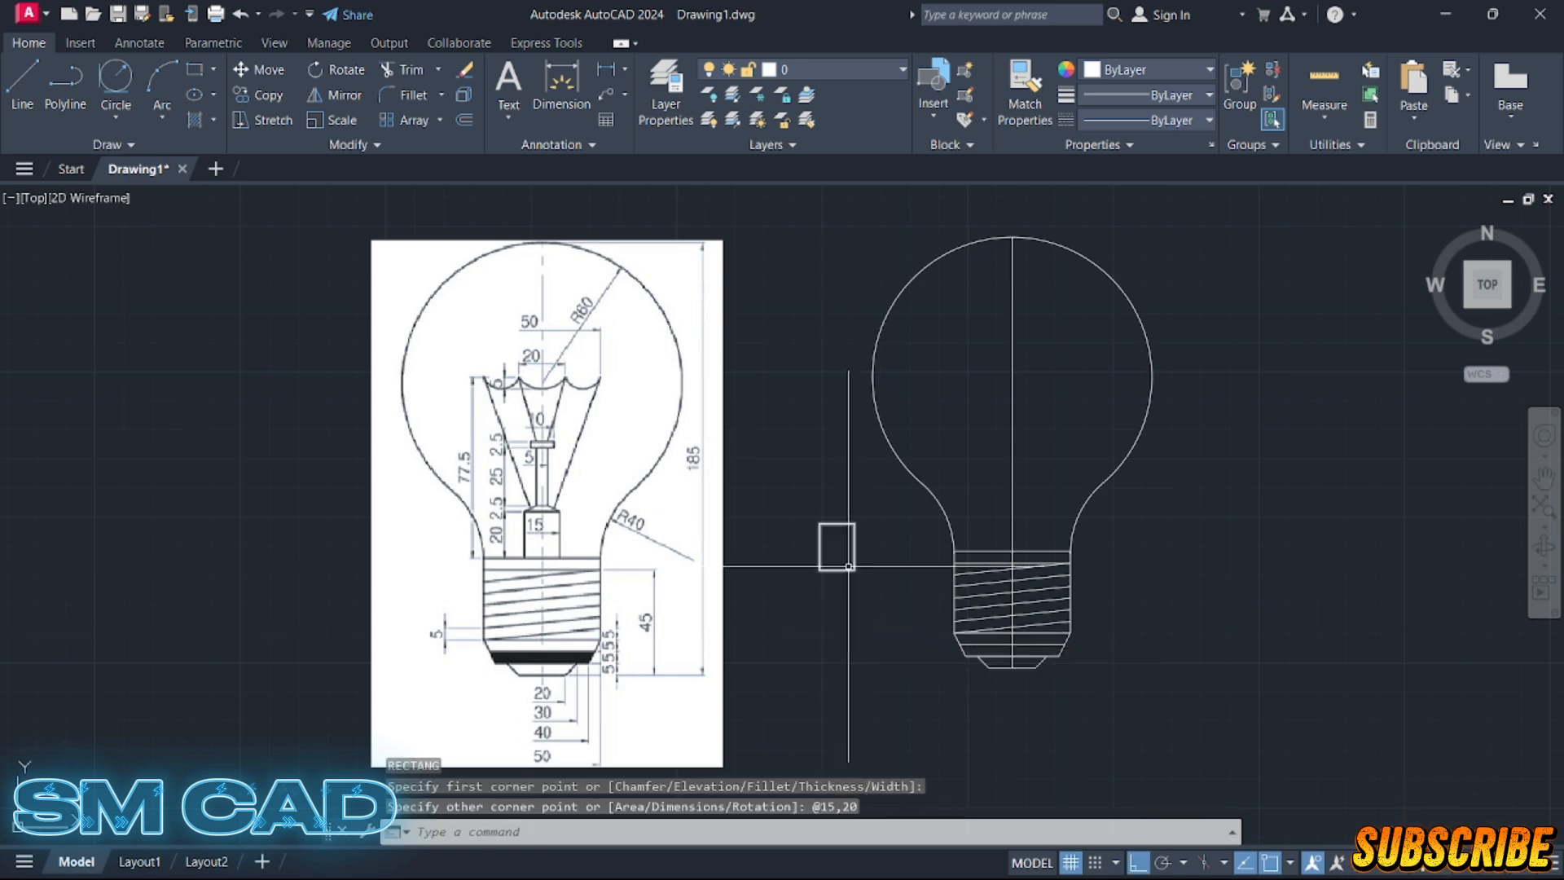
- Move the 15 by 20 rectangle by its bottom midpoint to where the centreline meets the top line of the base
left_click(821, 577)
type("m")
key("Return")
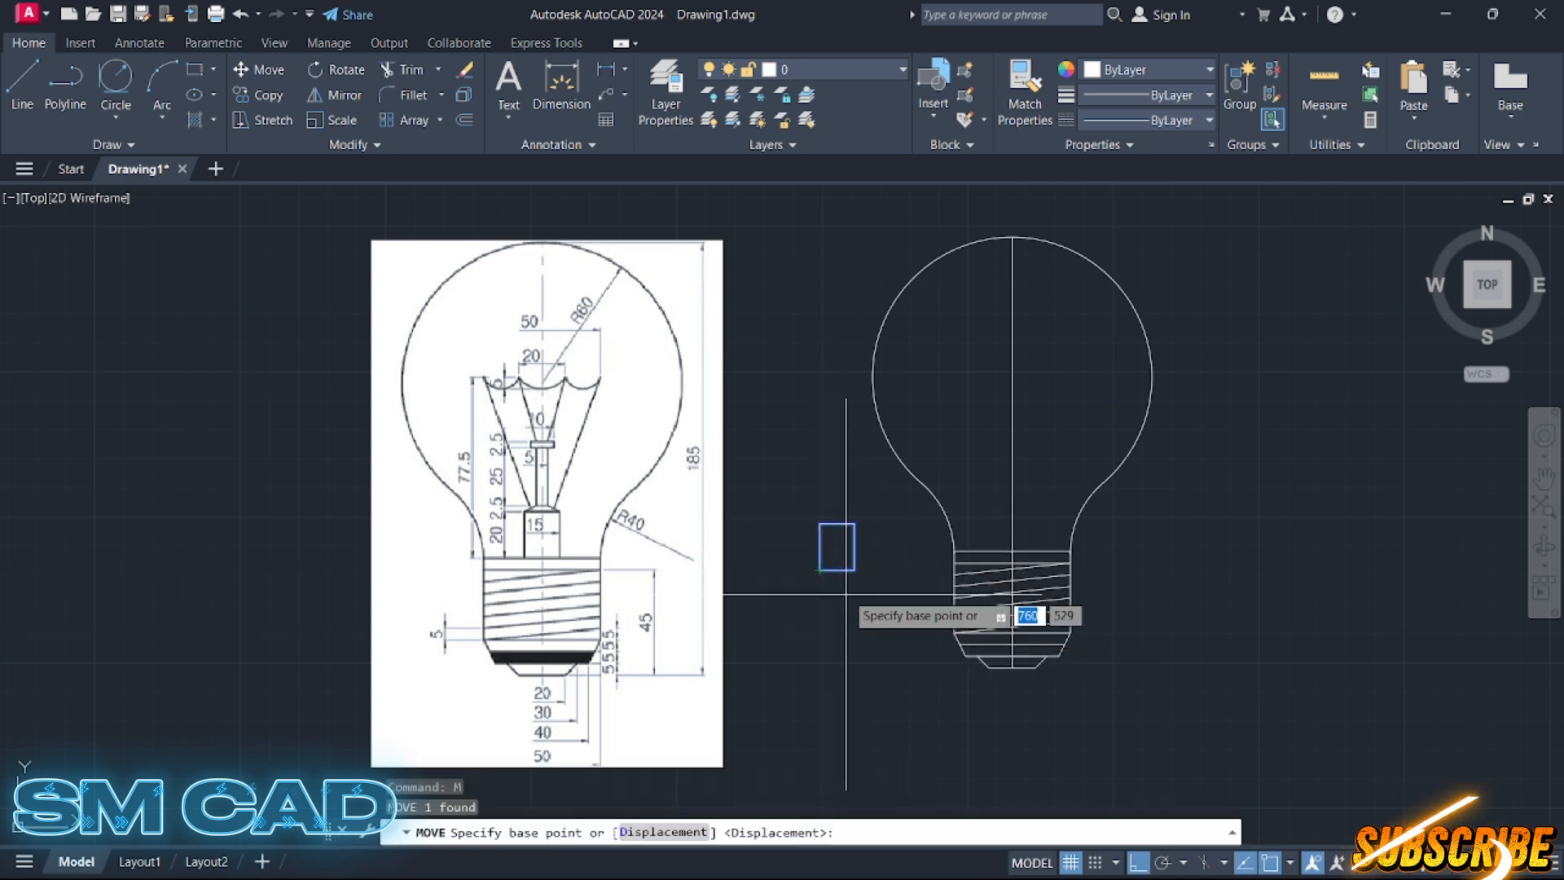
left_click(838, 571)
scroll(1026, 536, "up", 4)
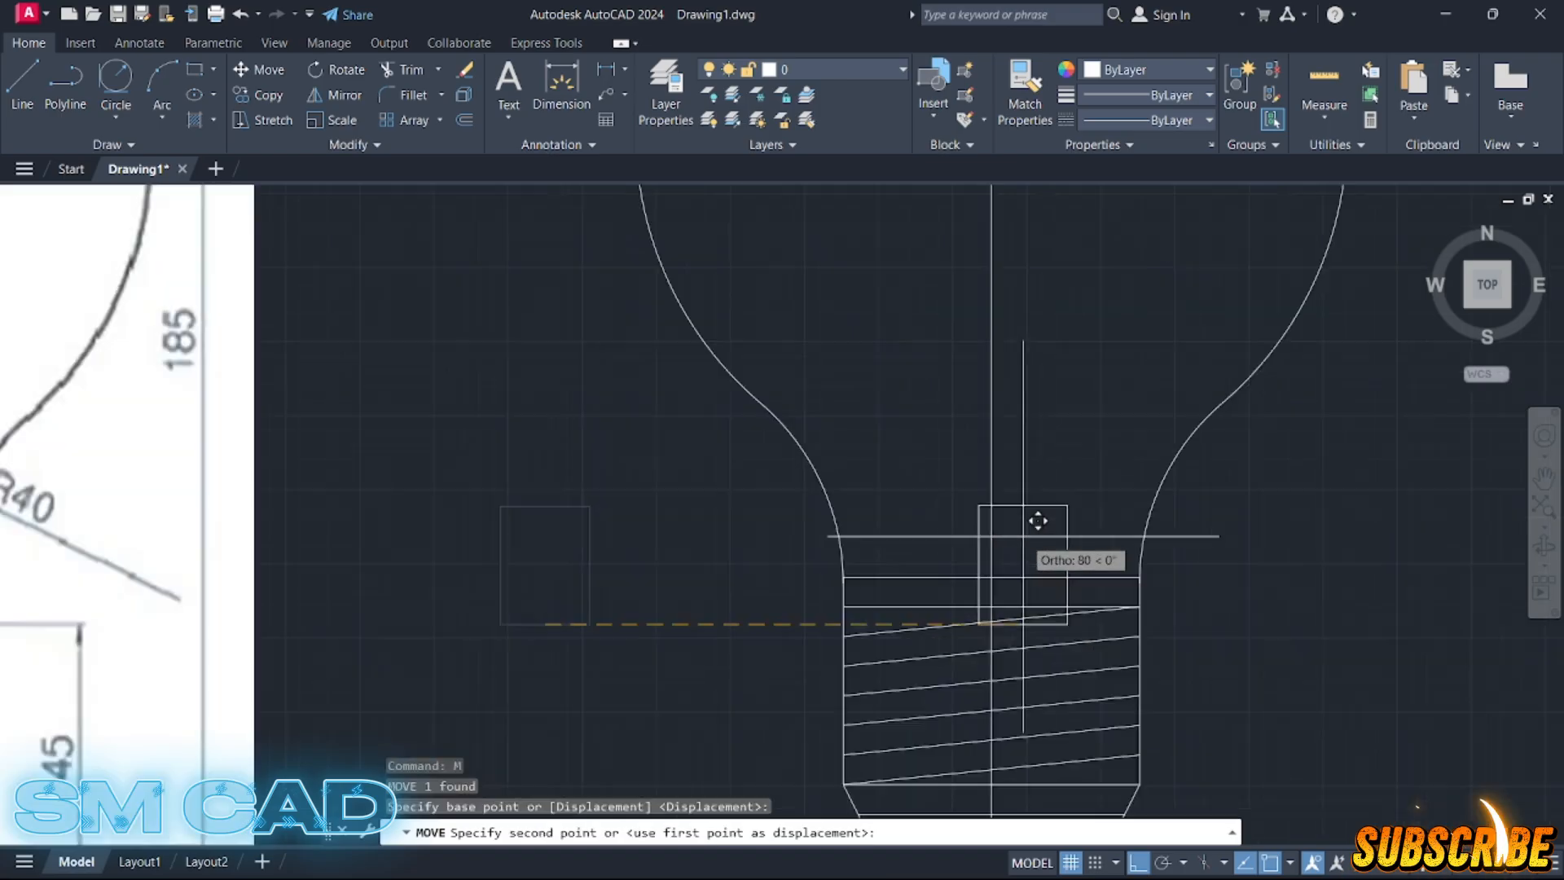
left_click(1007, 559)
- Draw a horizontal line 5 long in the free area above and left of the inner rectangle
scroll(964, 554, "down", 4)
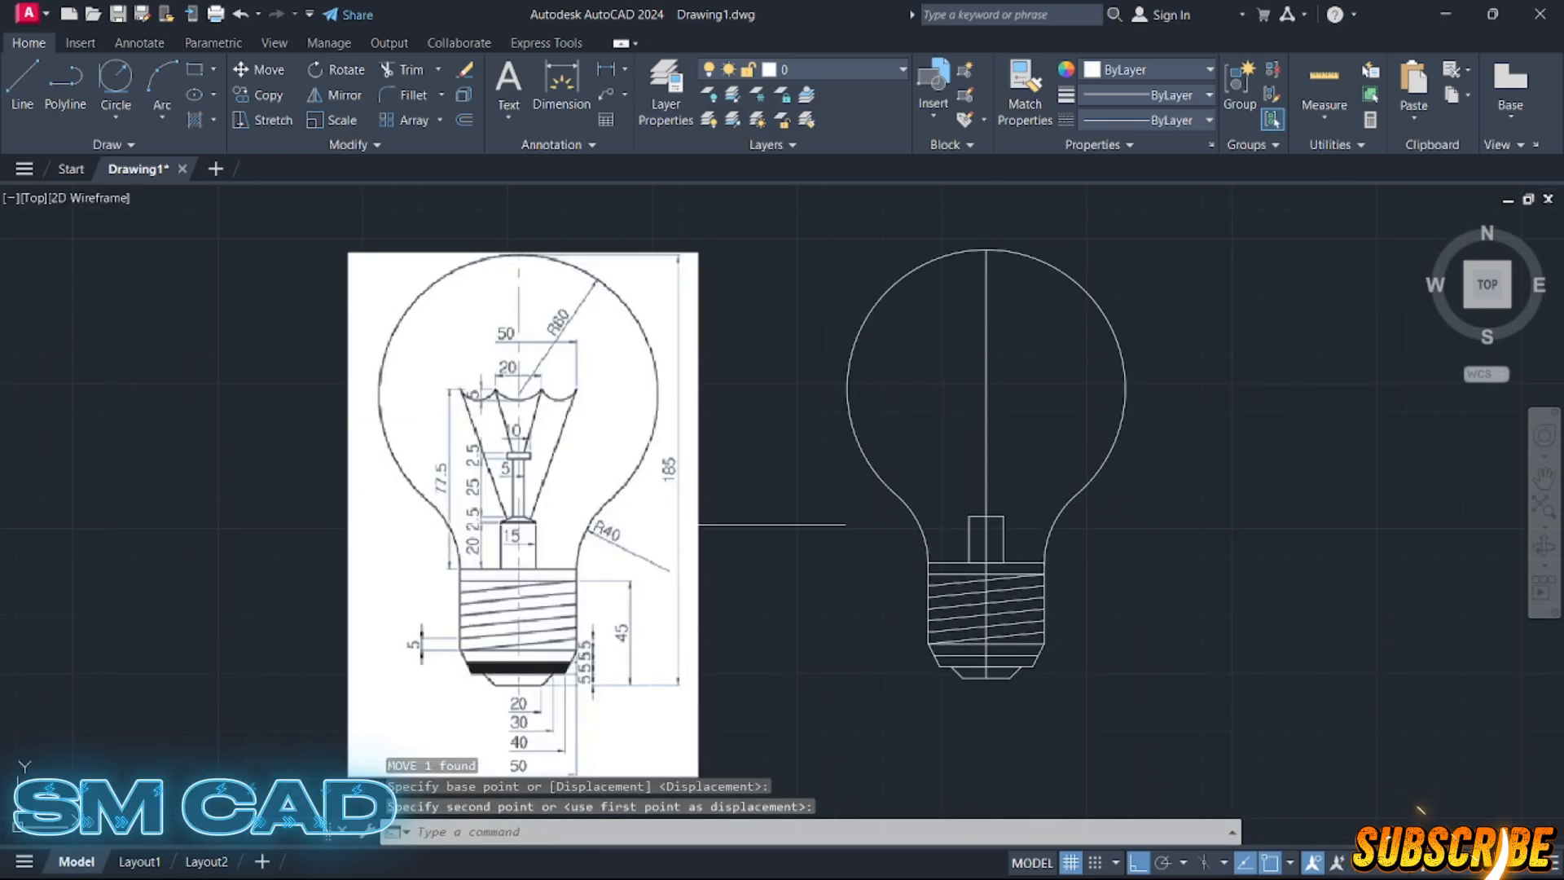
scroll(515, 522, "up", 4)
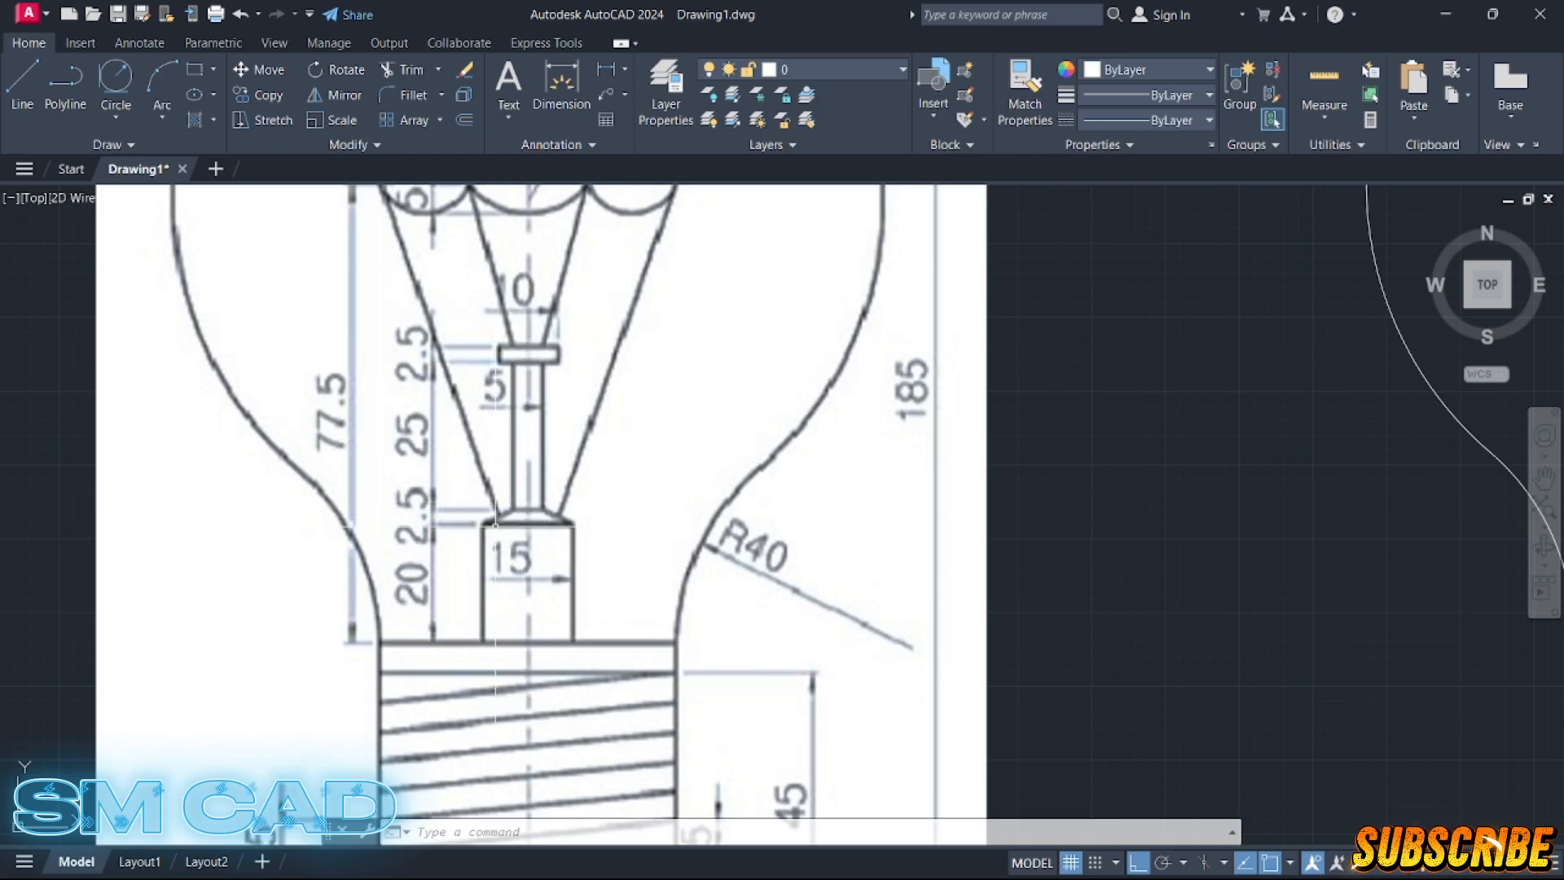
scroll(528, 519, "down", 6)
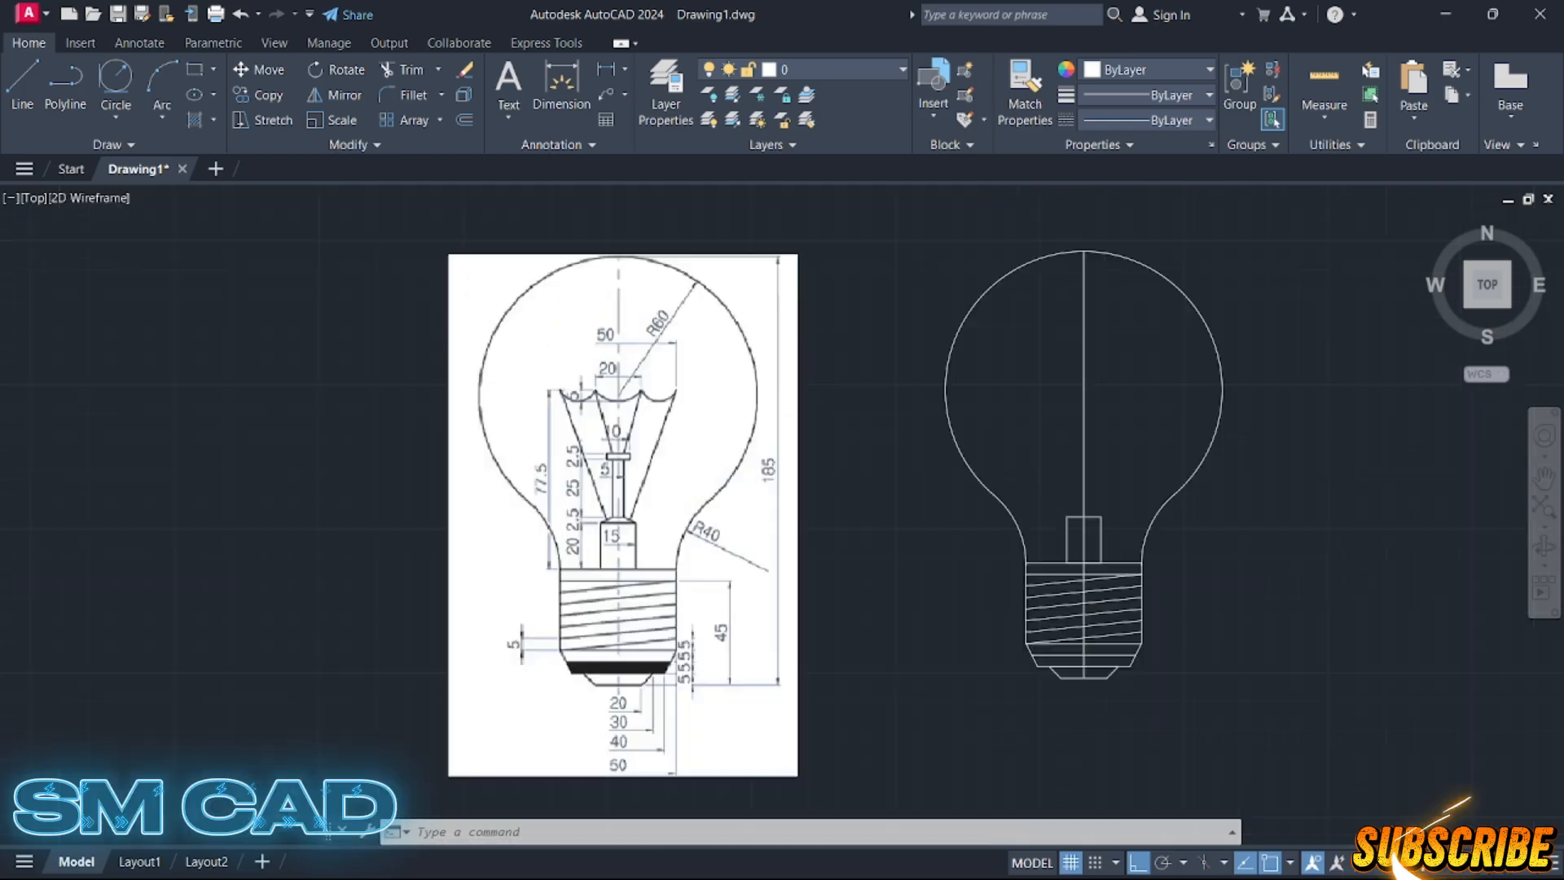
scroll(810, 538, "up", 3)
key("Escape")
key("Escape")
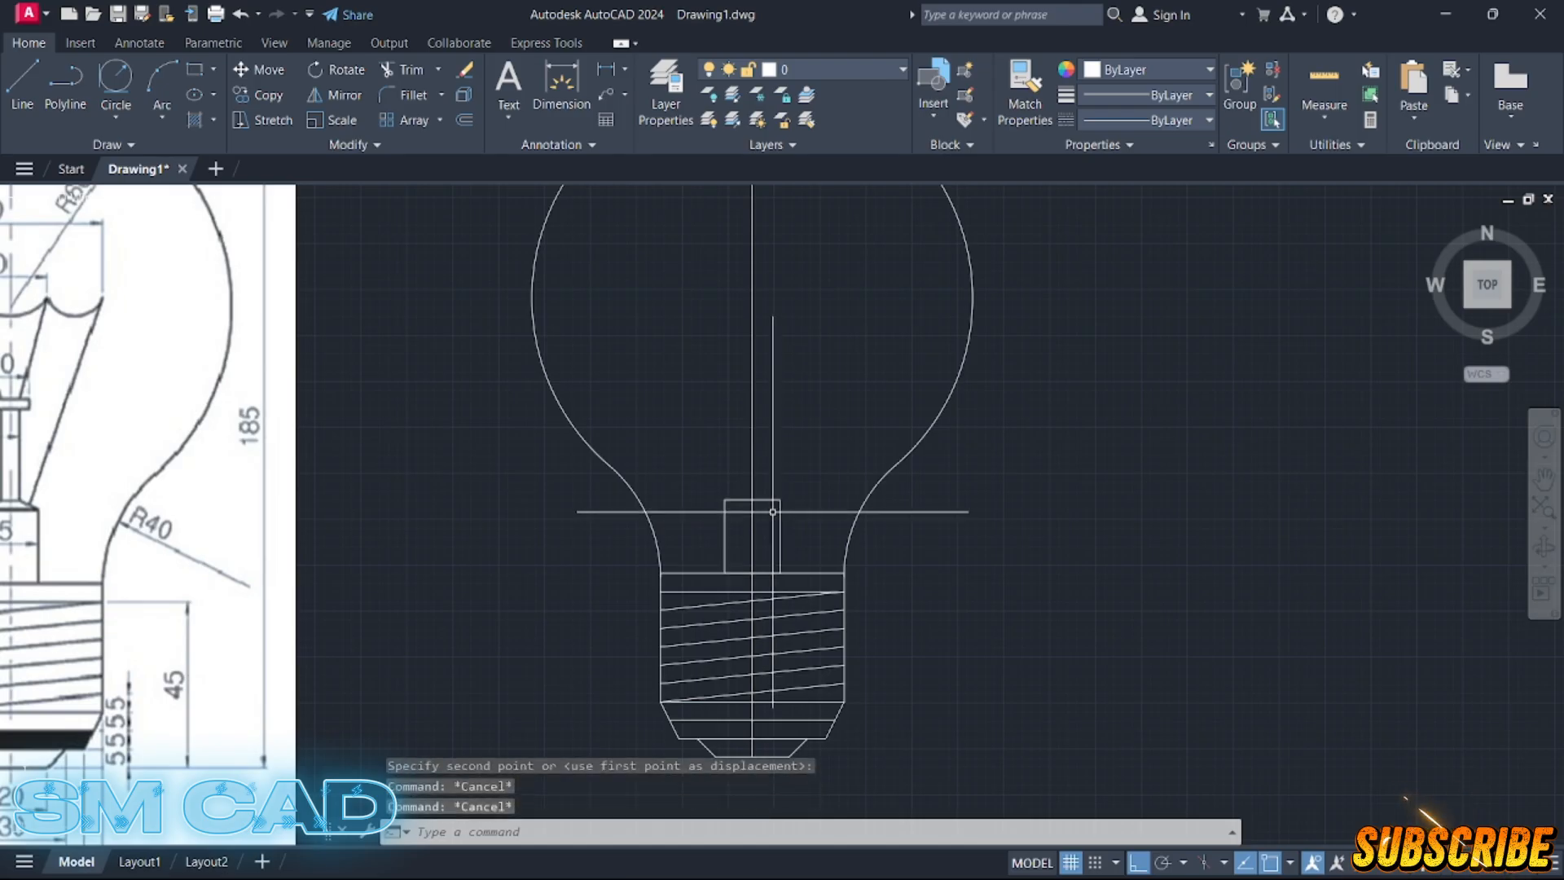
type("l")
key("Return")
scroll(738, 480, "up", 4)
left_click(666, 454)
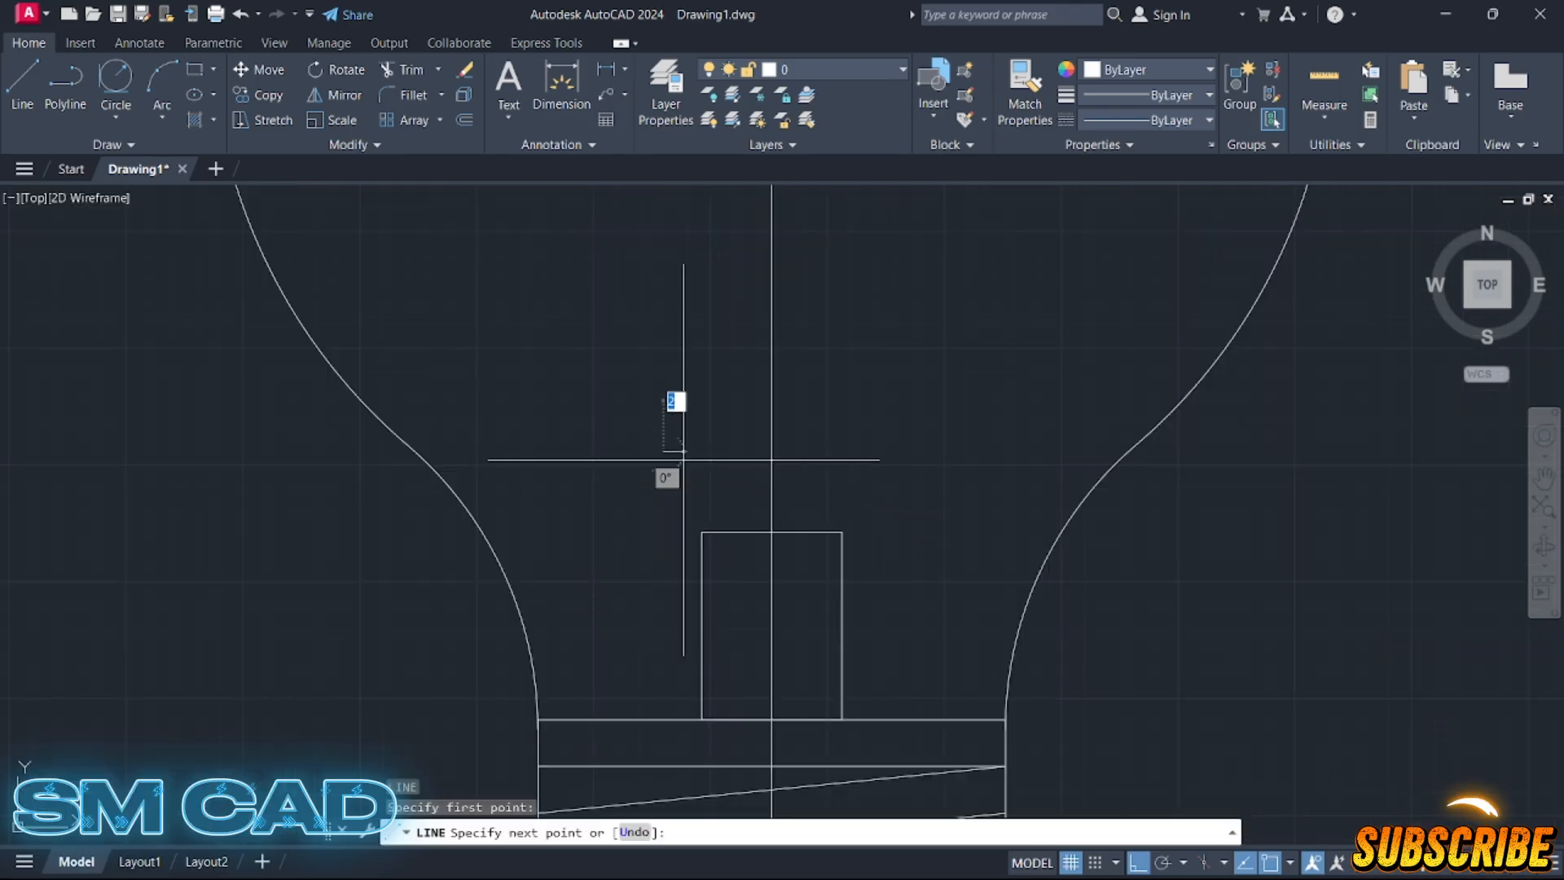
type("5")
key("Return")
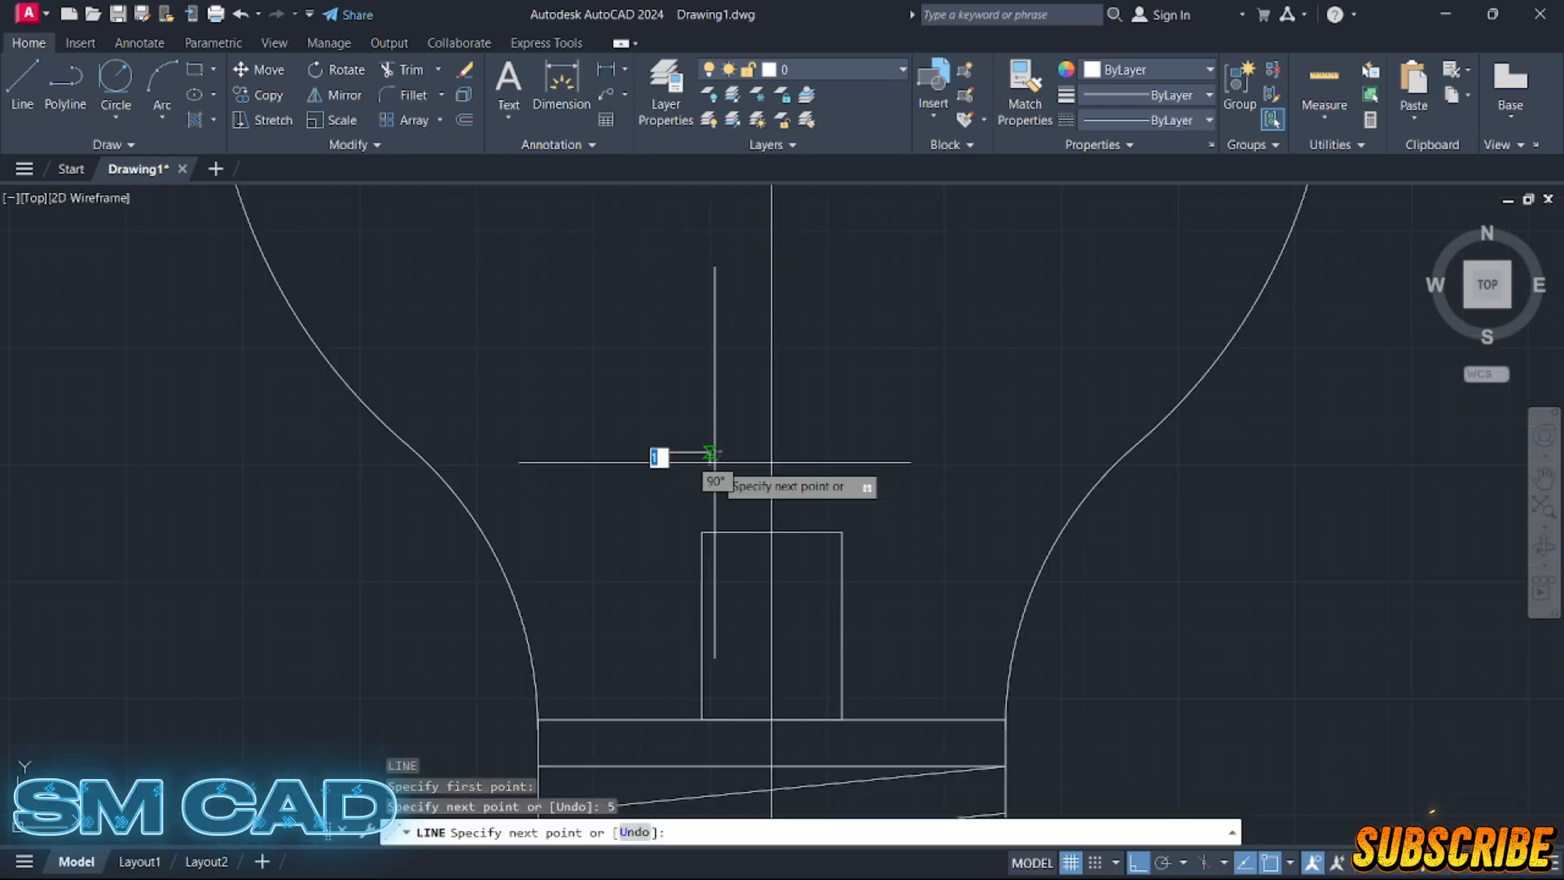
key("Escape")
key("Escape")
- Move the short horizontal line by its midpoint onto the midpoint of the inner rectangle's top edge
left_click_drag(721, 442, 708, 471)
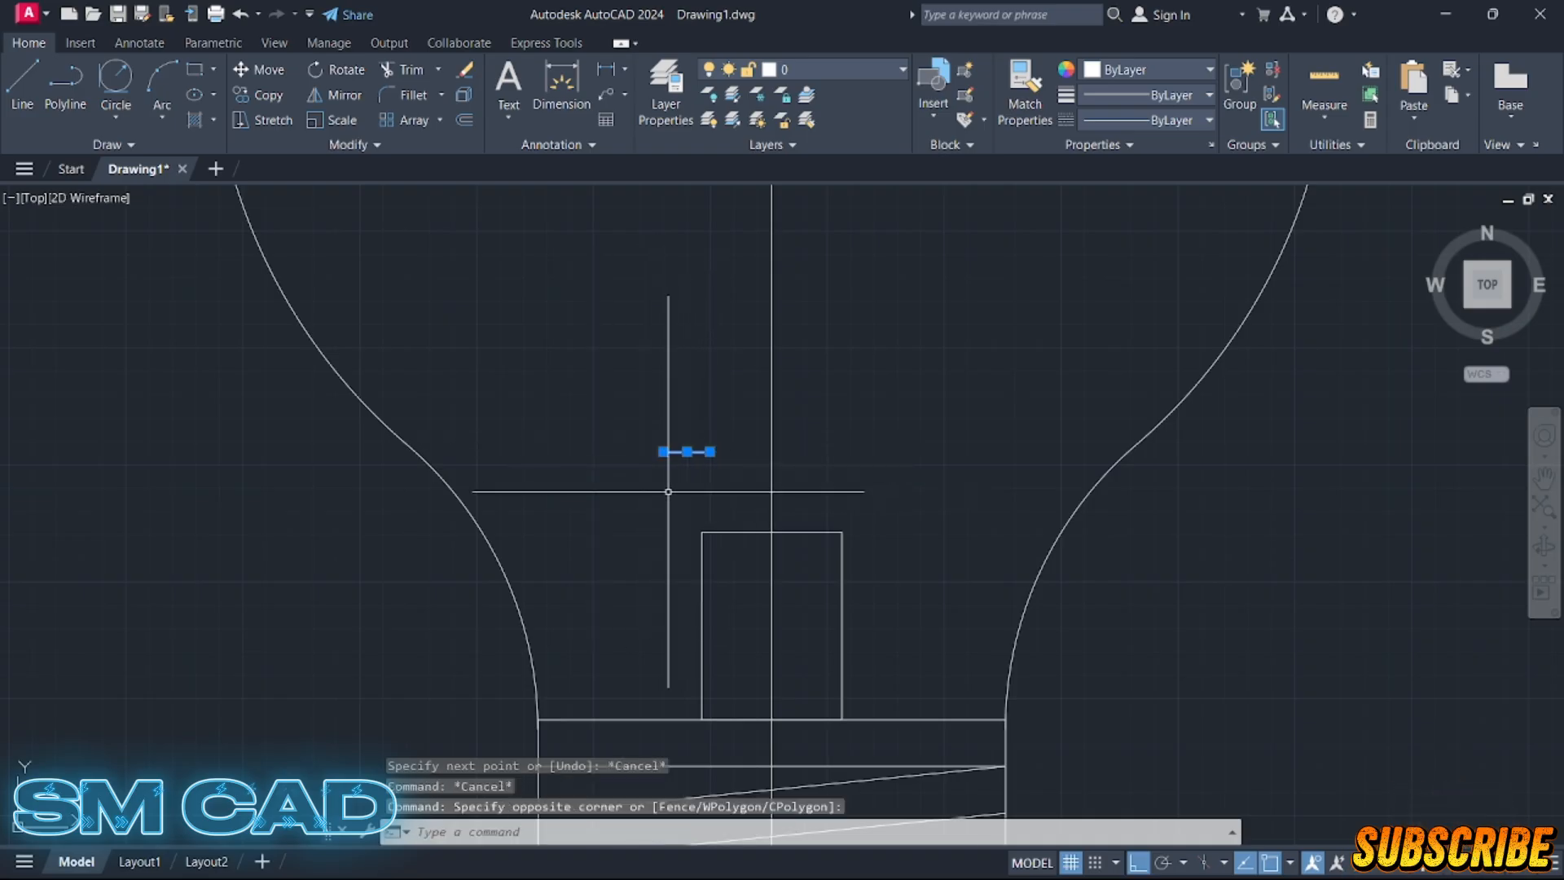
type("m")
key("Return")
left_click(687, 451)
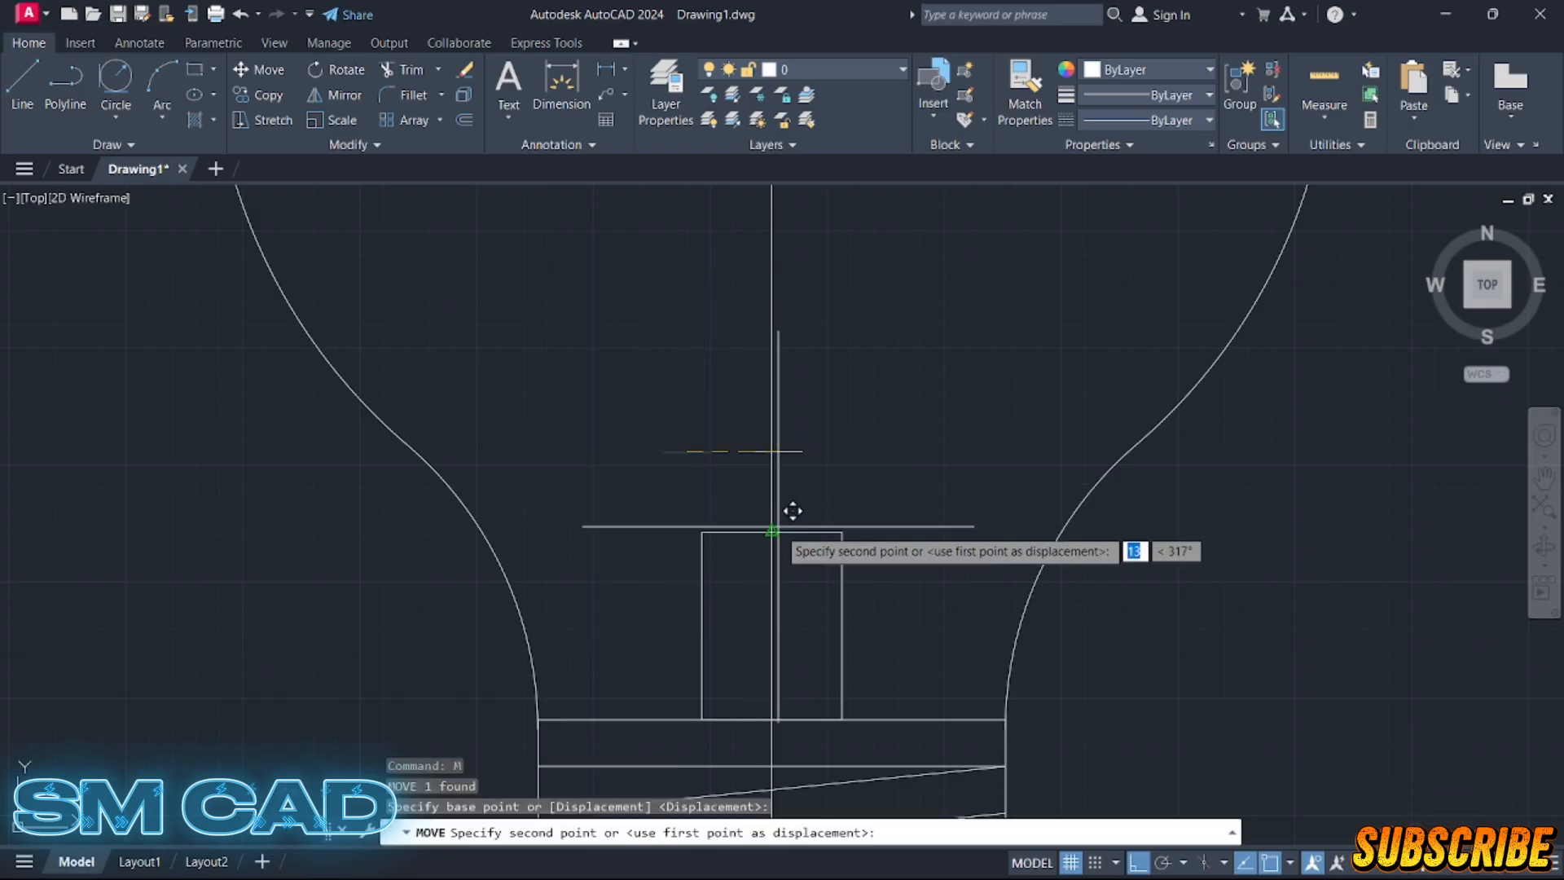
left_click(773, 532)
- Move the short horizontal line 2.5 straight up from the inner rectangle's top edge
left_click(733, 506)
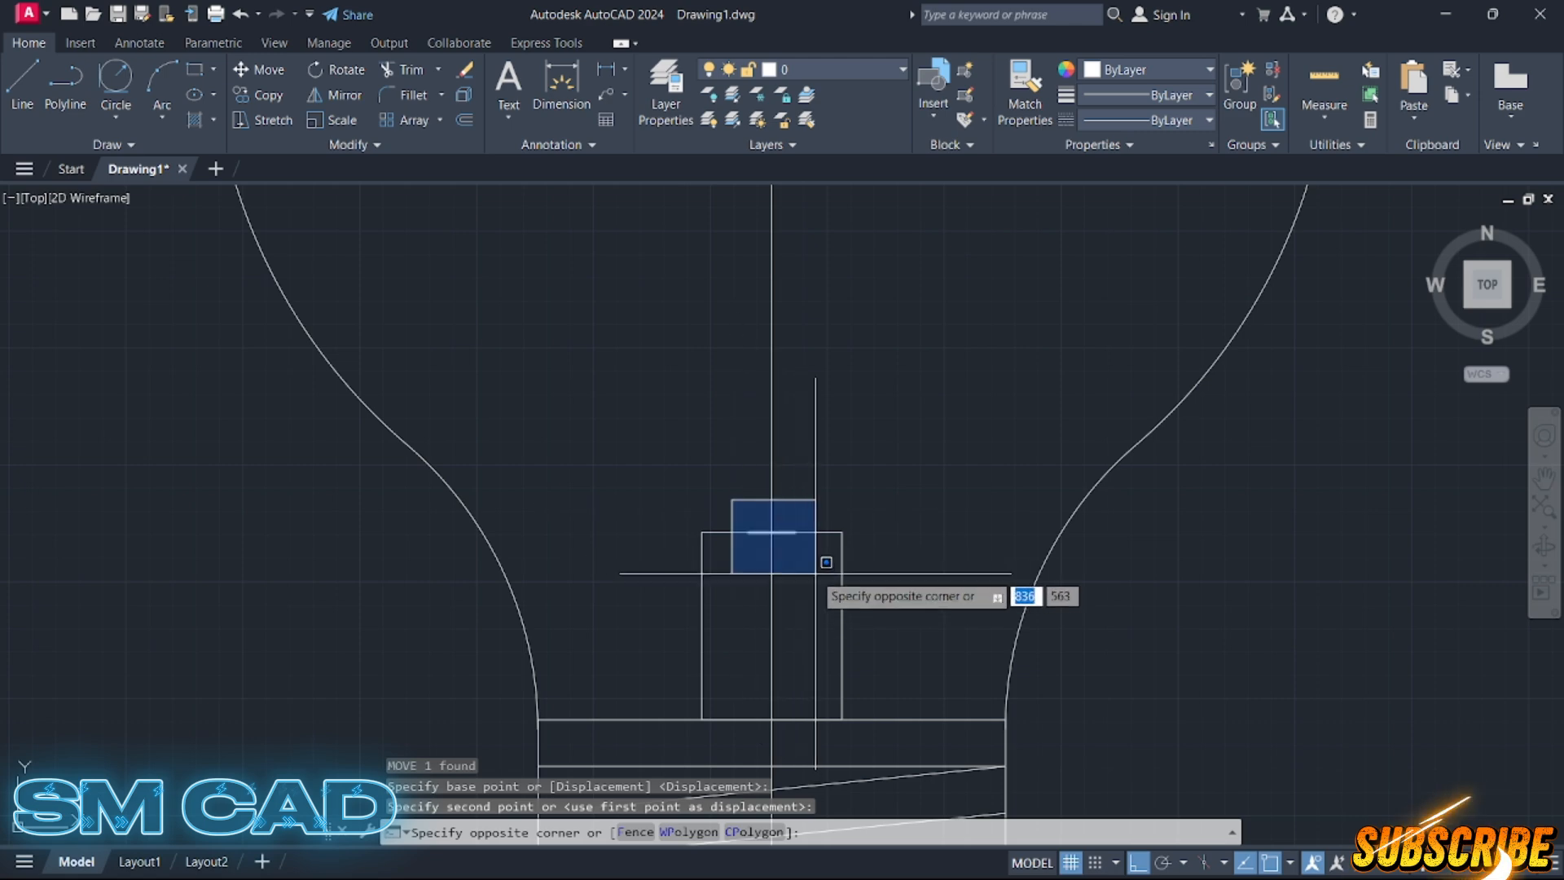
left_click(804, 560)
type("m")
key("Return")
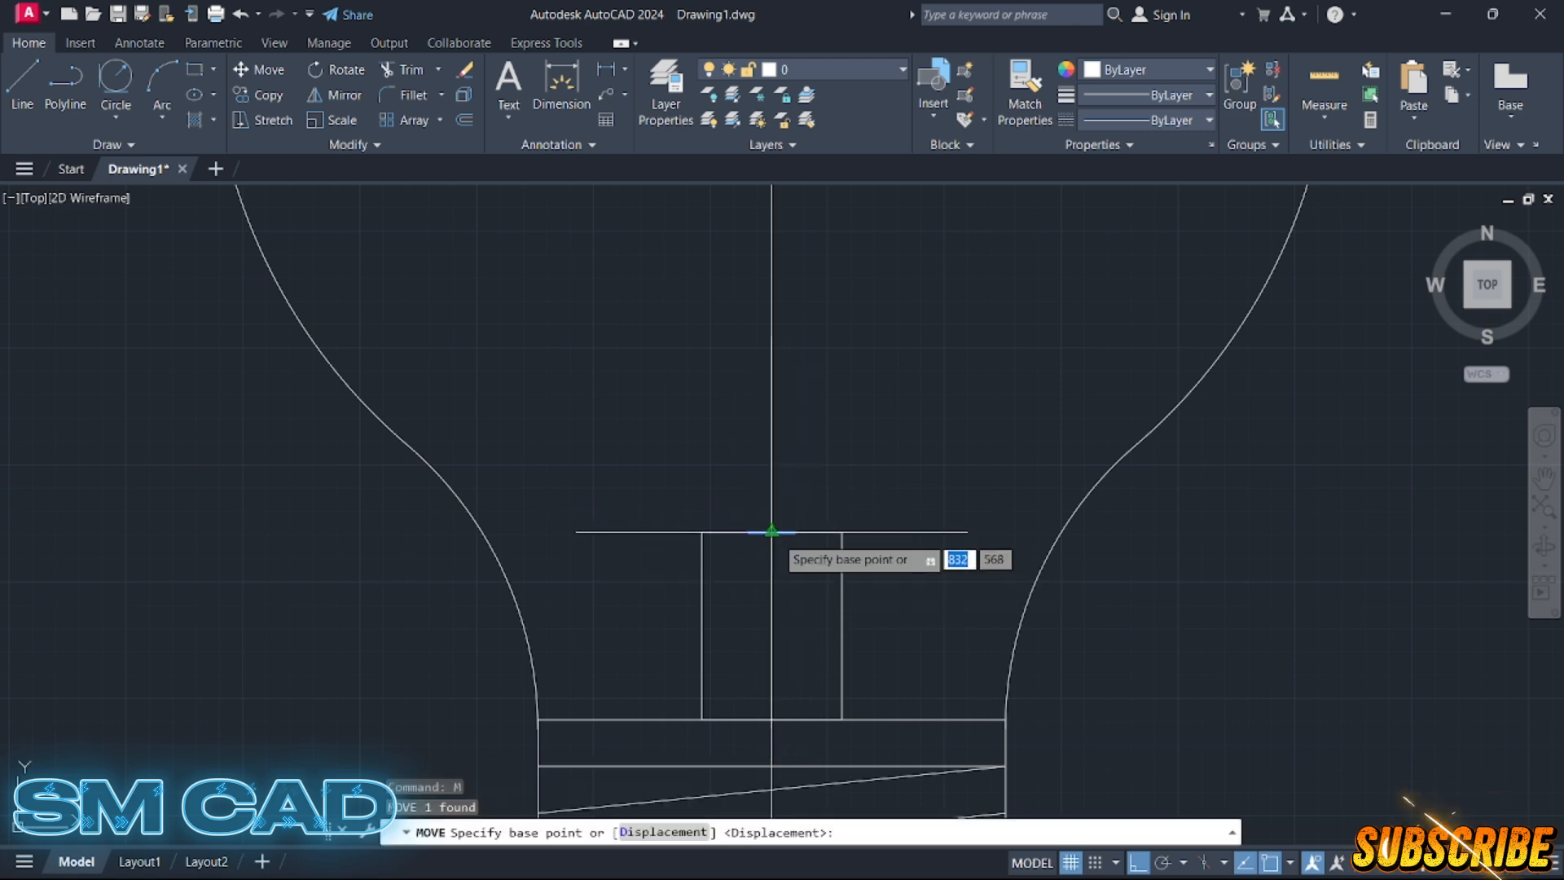
left_click(771, 532)
type("2.5")
key("Return")
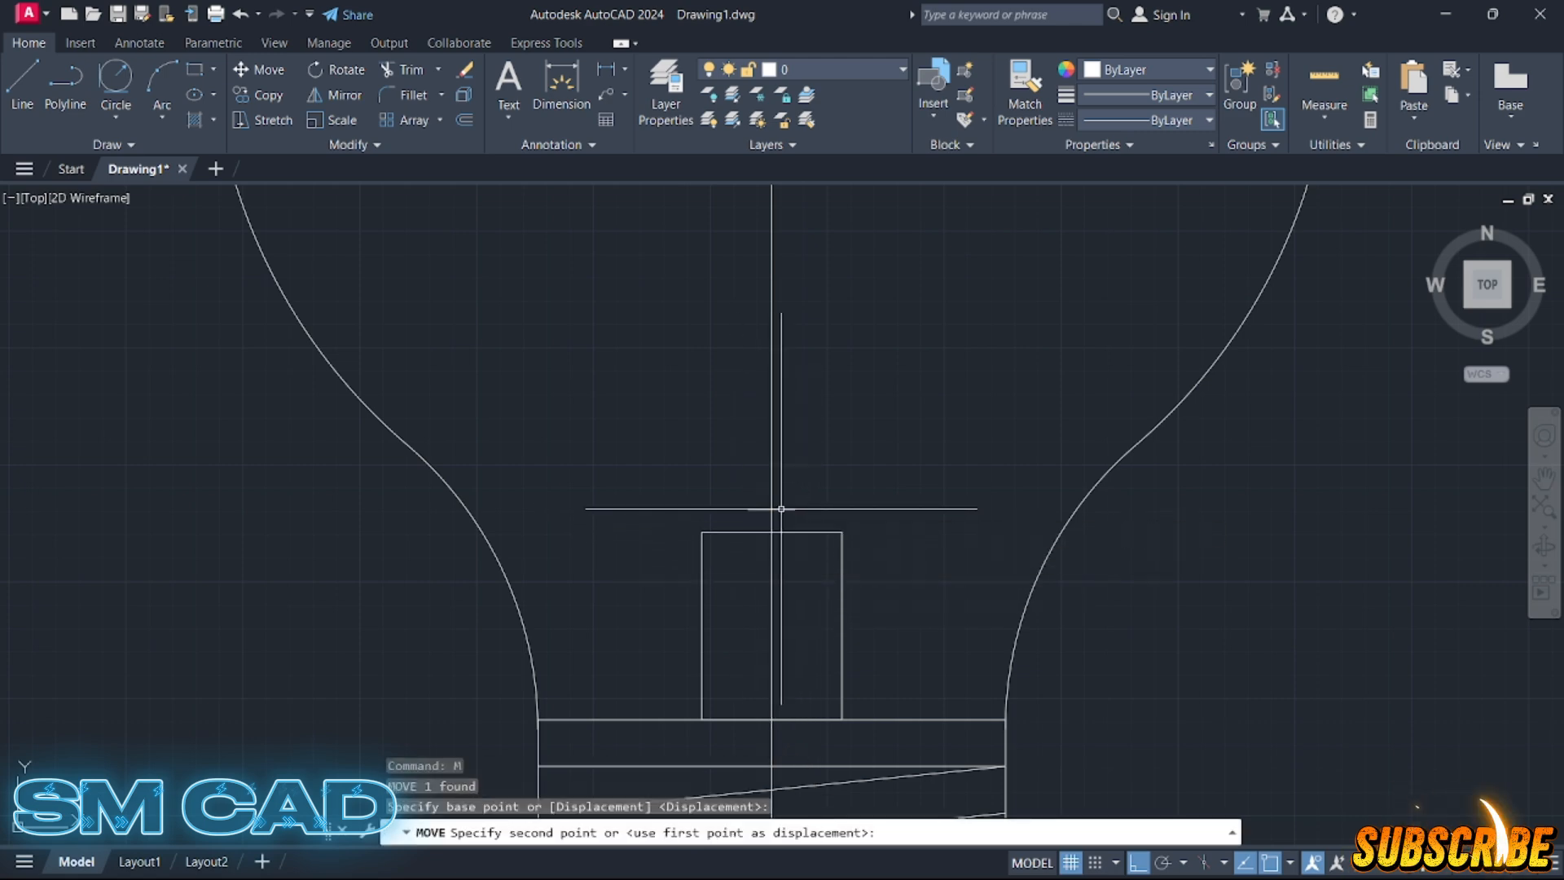
key("Escape")
key("Escape")
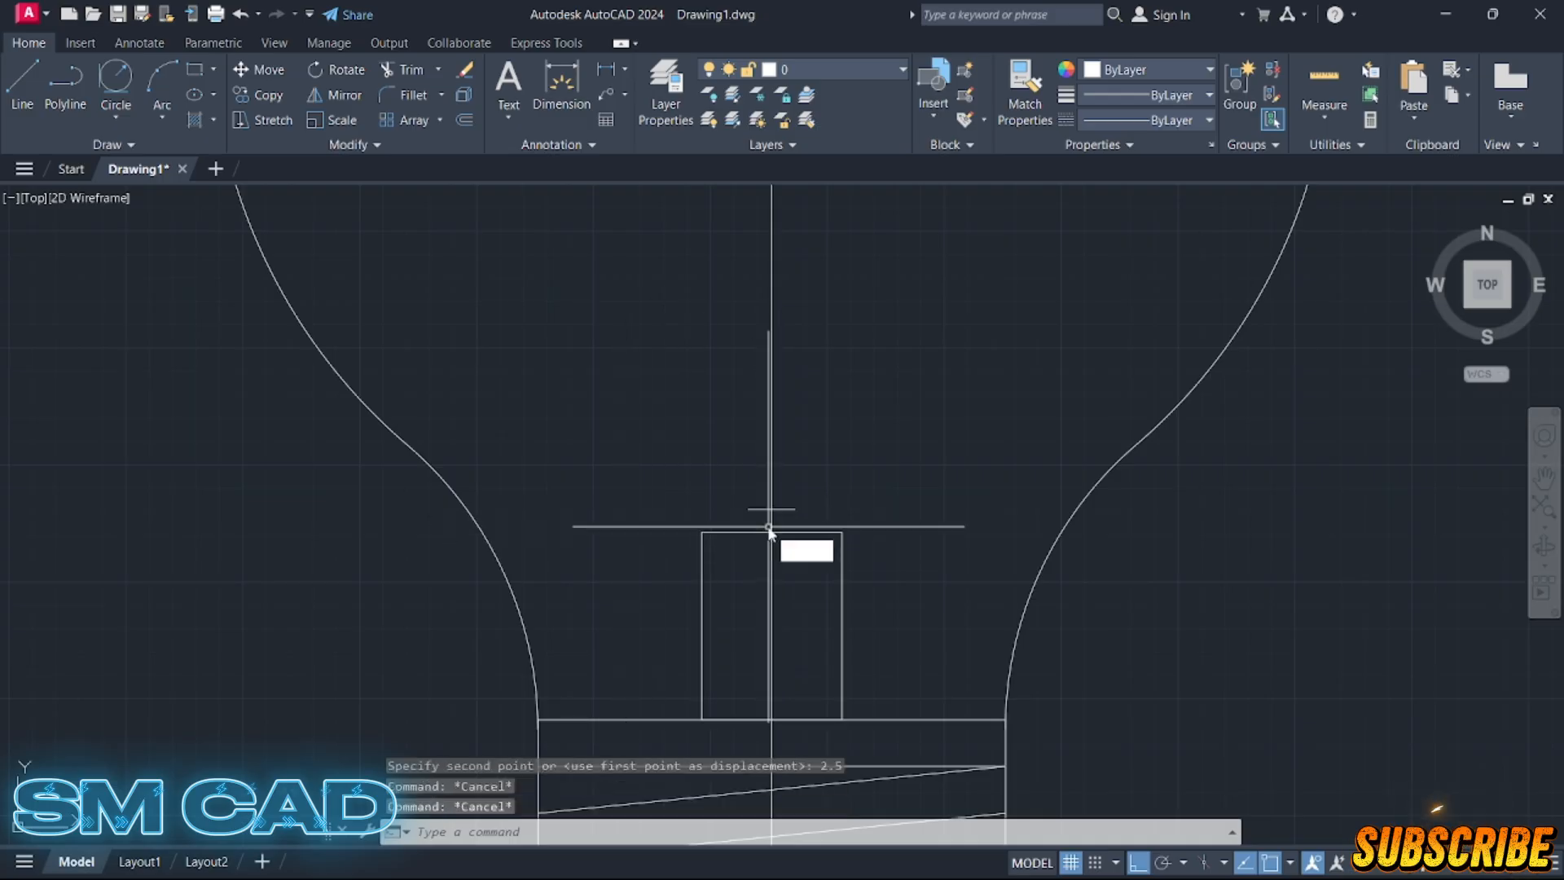
- Draw sloped lines joining the inner rectangle's upper corners to the matching ends of the short horizontal line
type("l")
key("Return")
scroll(770, 526, "up", 2)
left_click(652, 541)
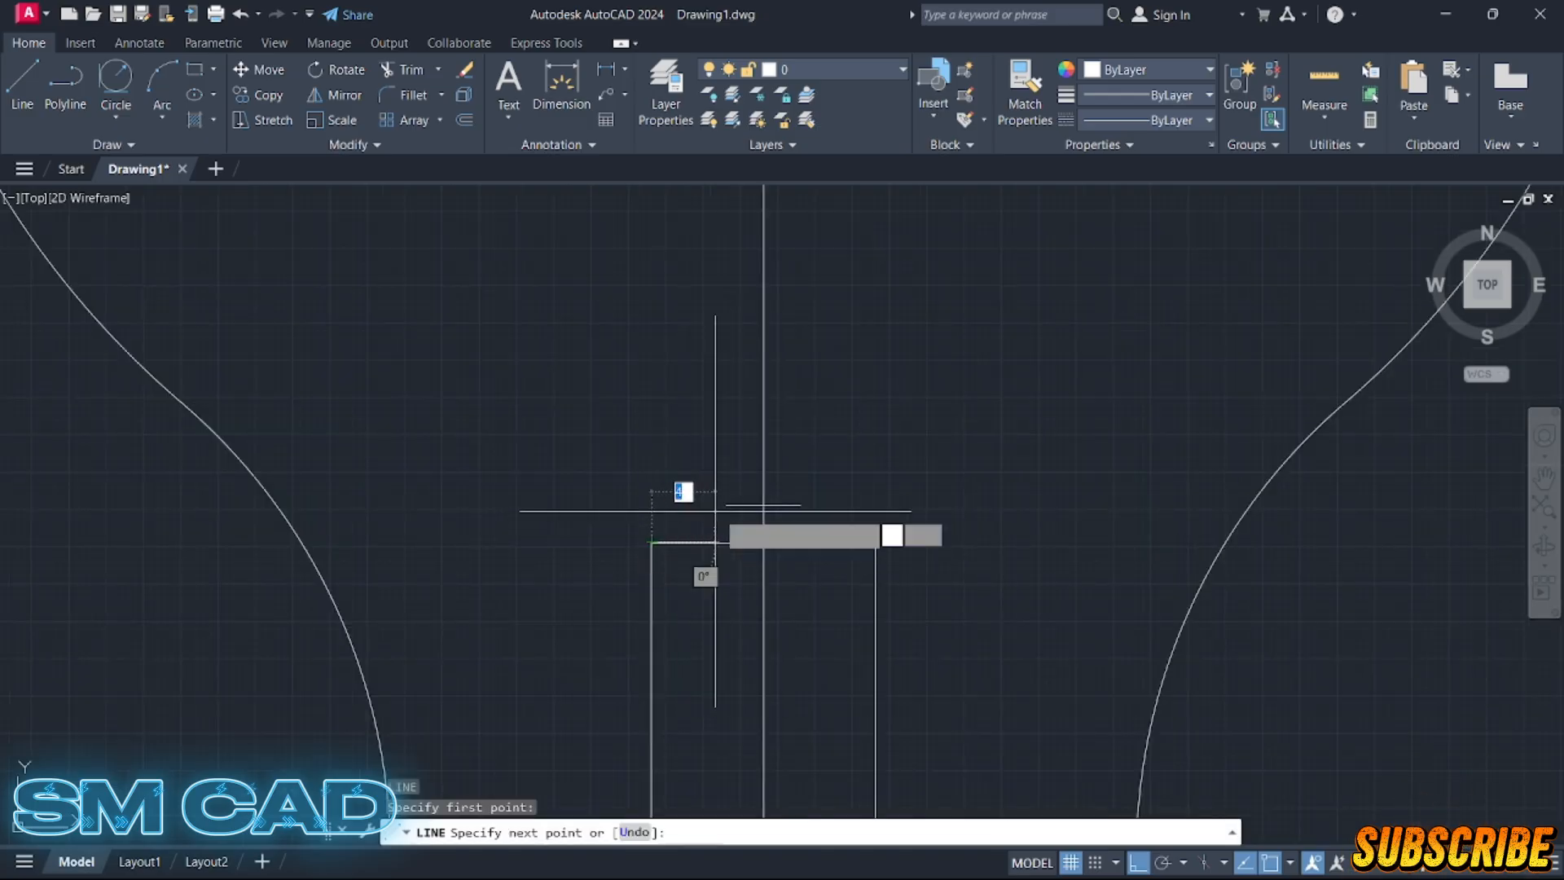
left_click(725, 506)
key("Escape")
key("Return")
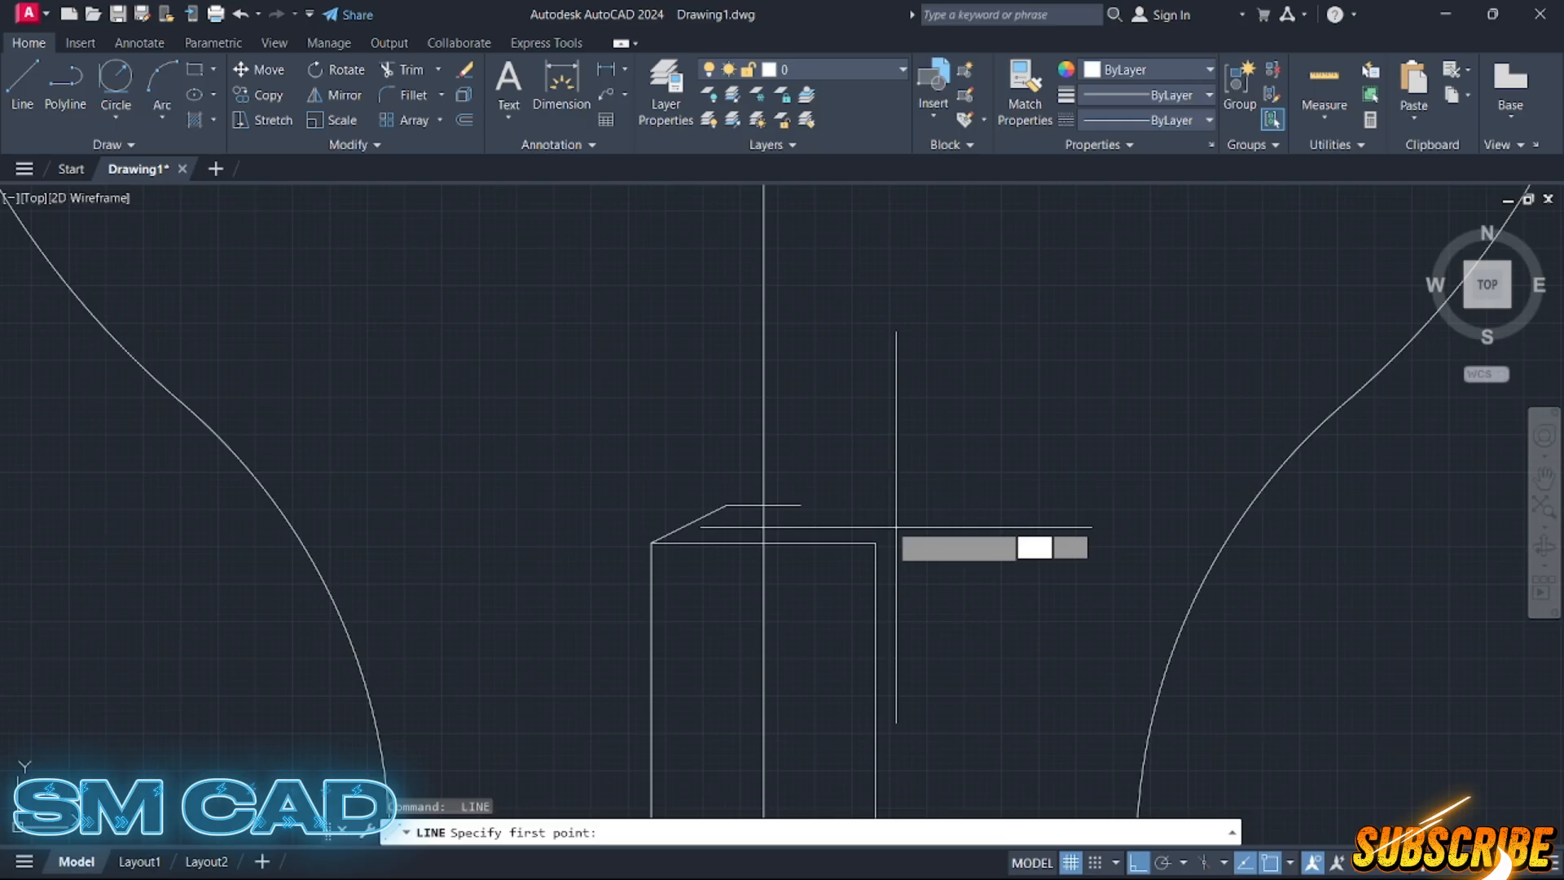
left_click(803, 506)
left_click(875, 542)
key("Escape")
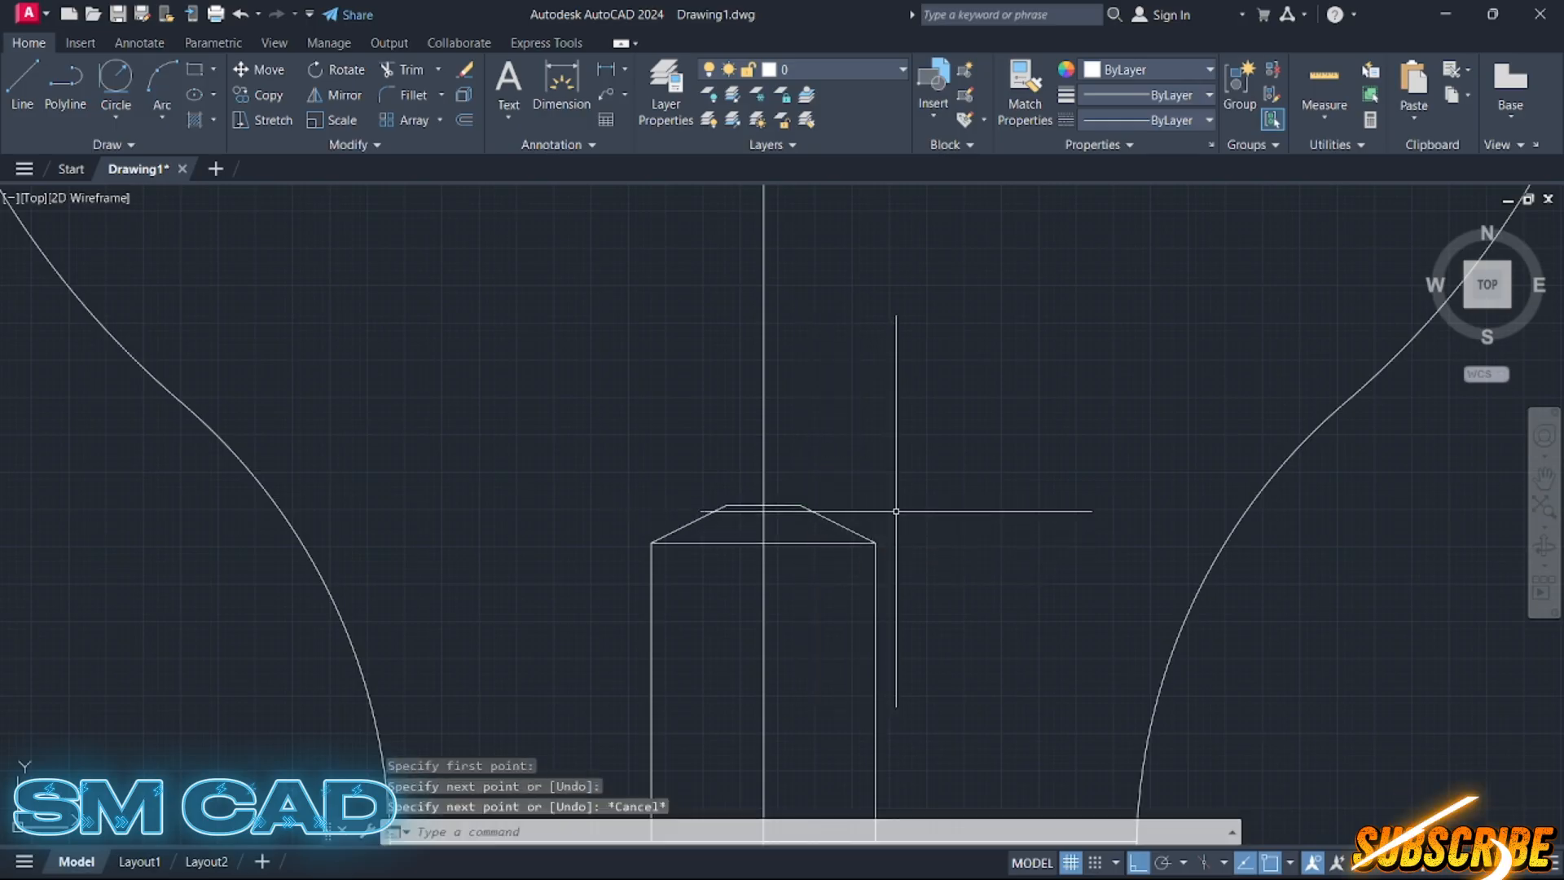
key("Escape")
- Draw a vertical line 25 long upward from the left end of the short horizontal line atop the inner rectangle
scroll(897, 511, "down", 5)
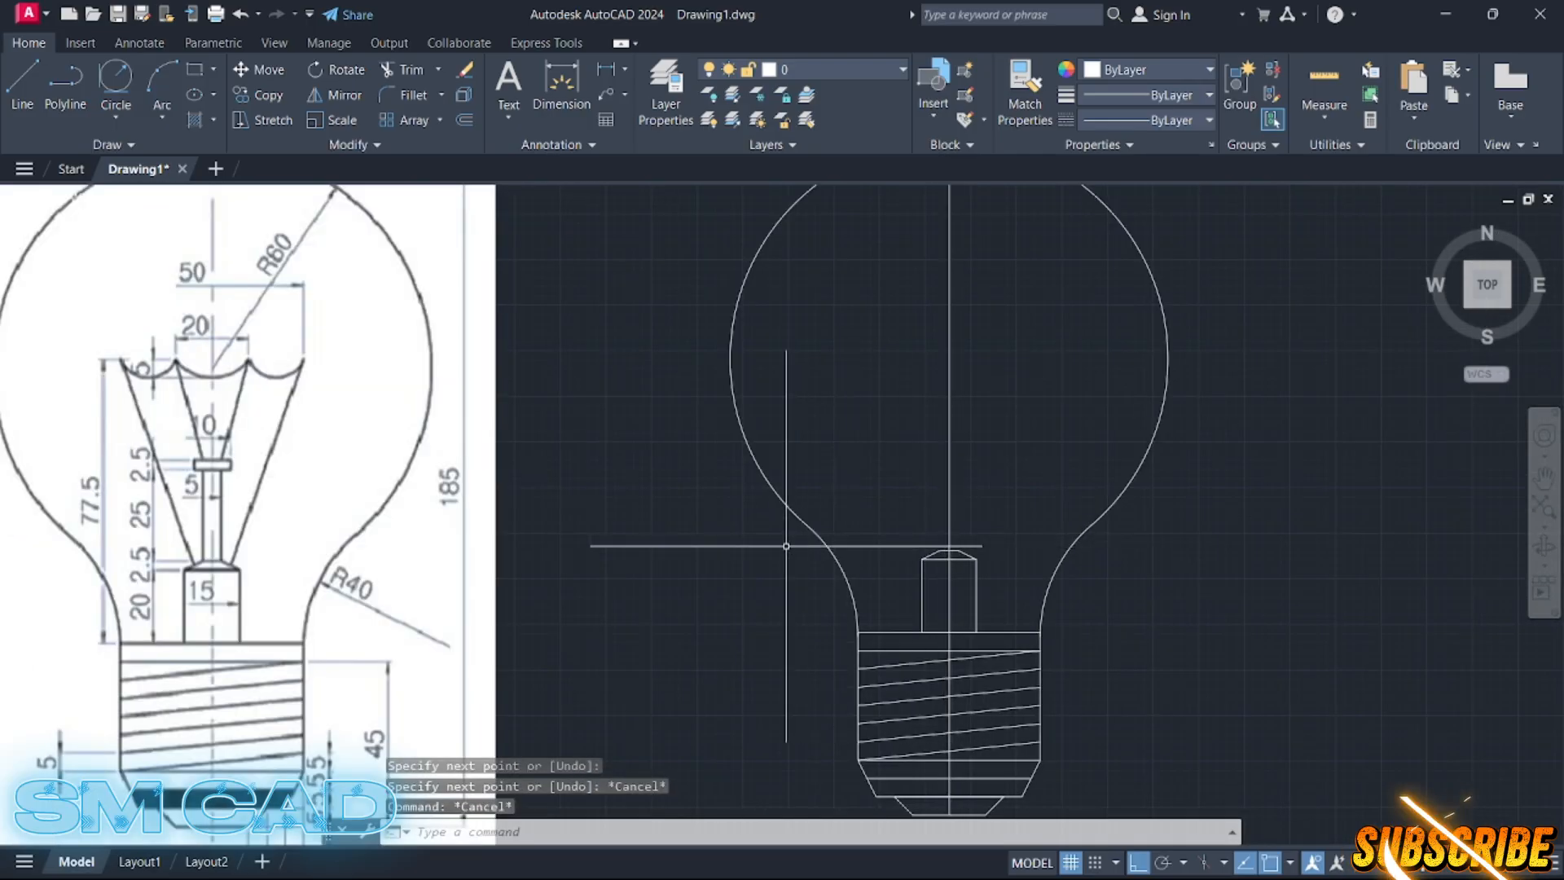
middle_click_drag(815, 559, 950, 577)
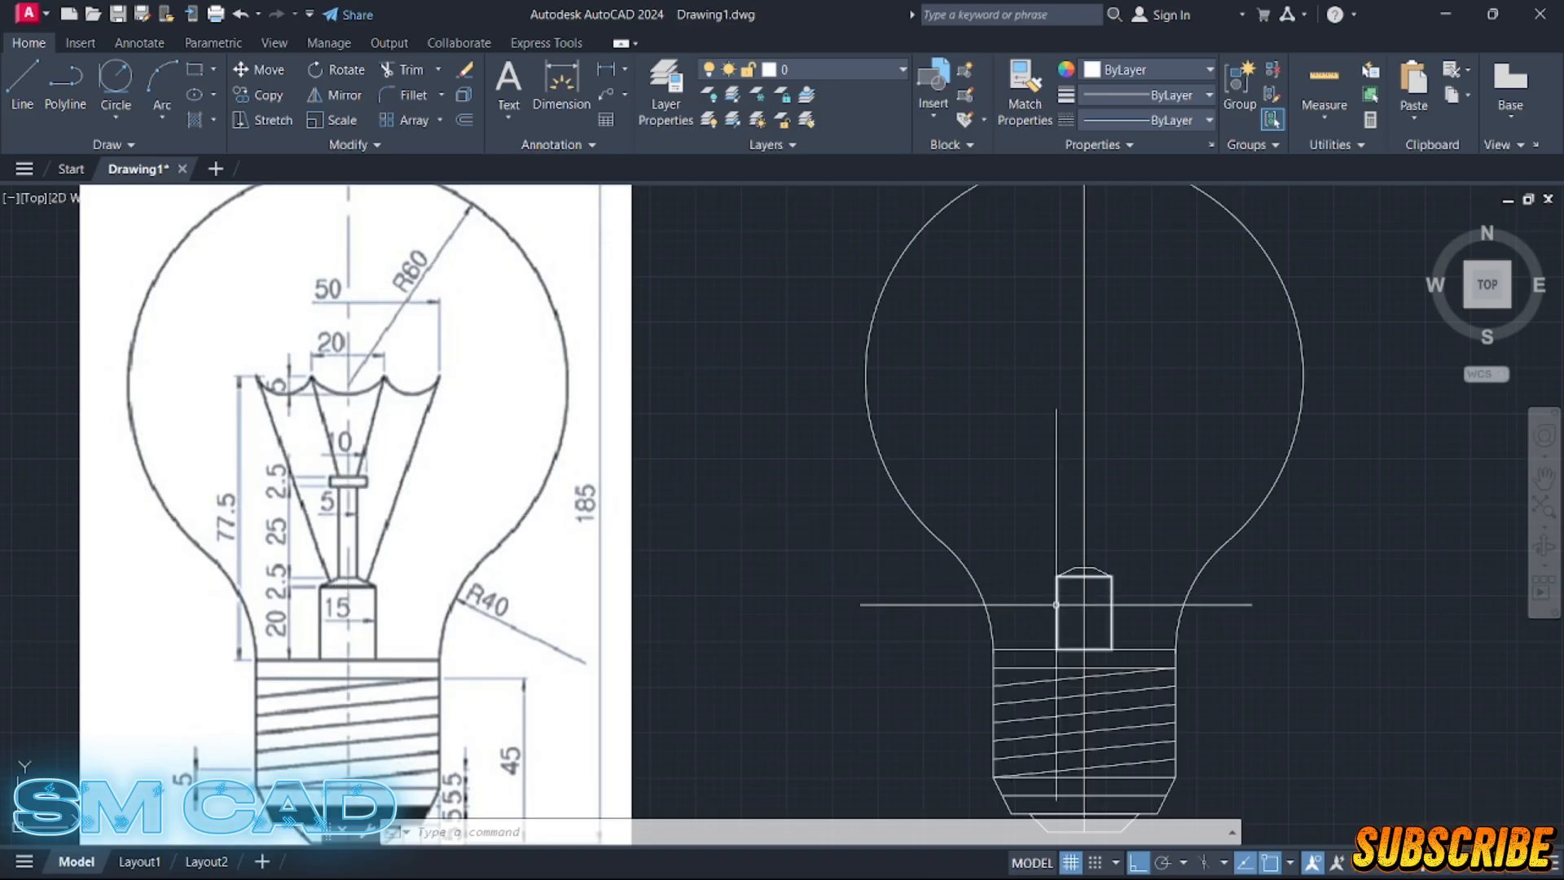
scroll(1070, 560, "up", 2)
key("l")
key("Return")
left_click(1080, 568)
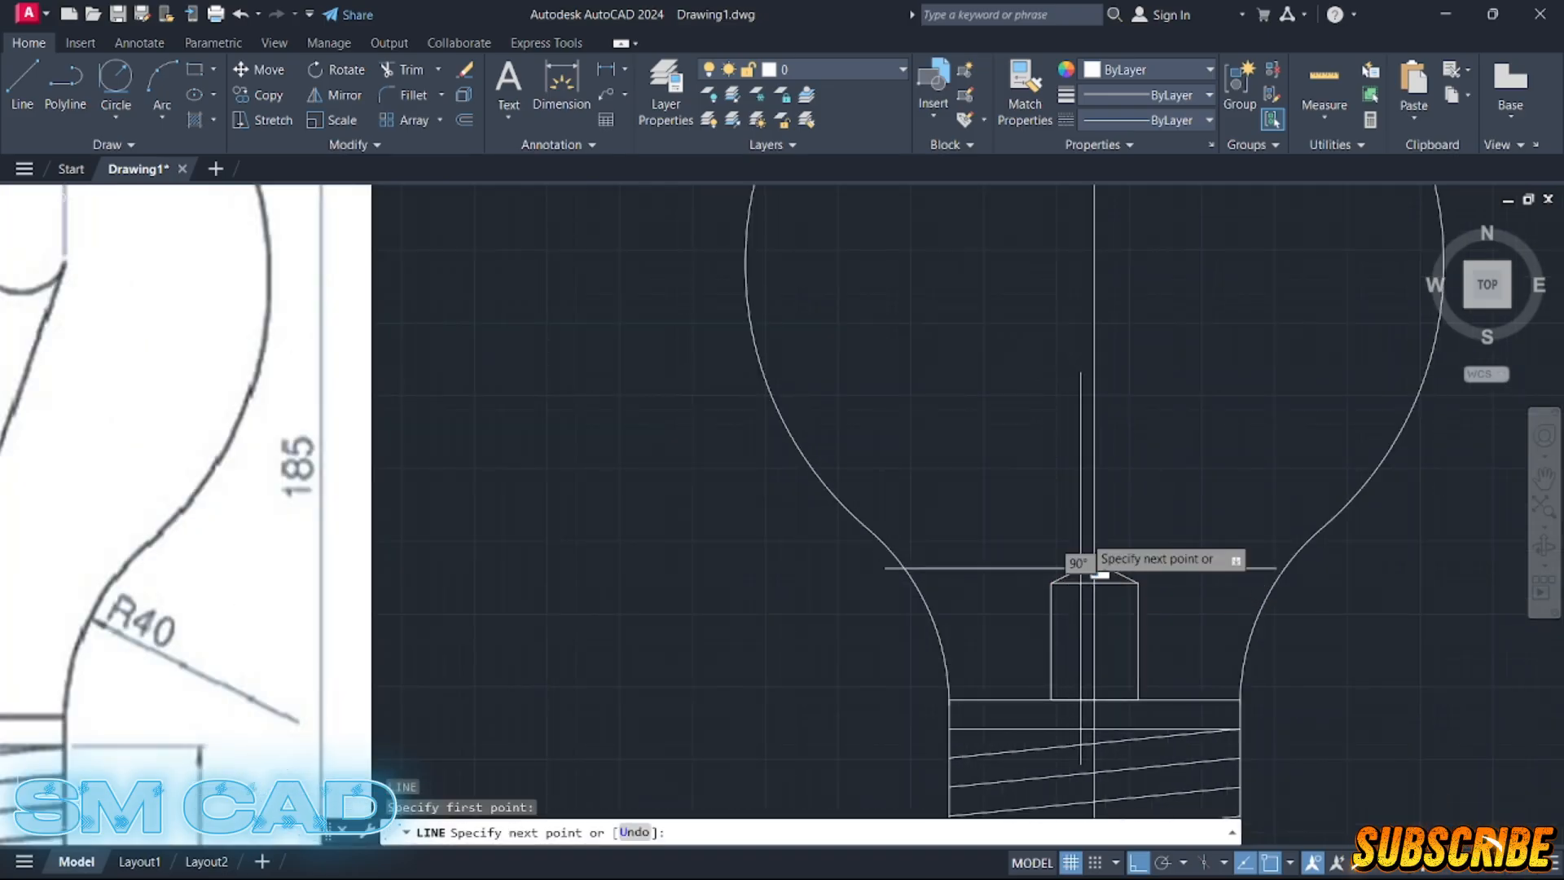
type("25")
key("Return")
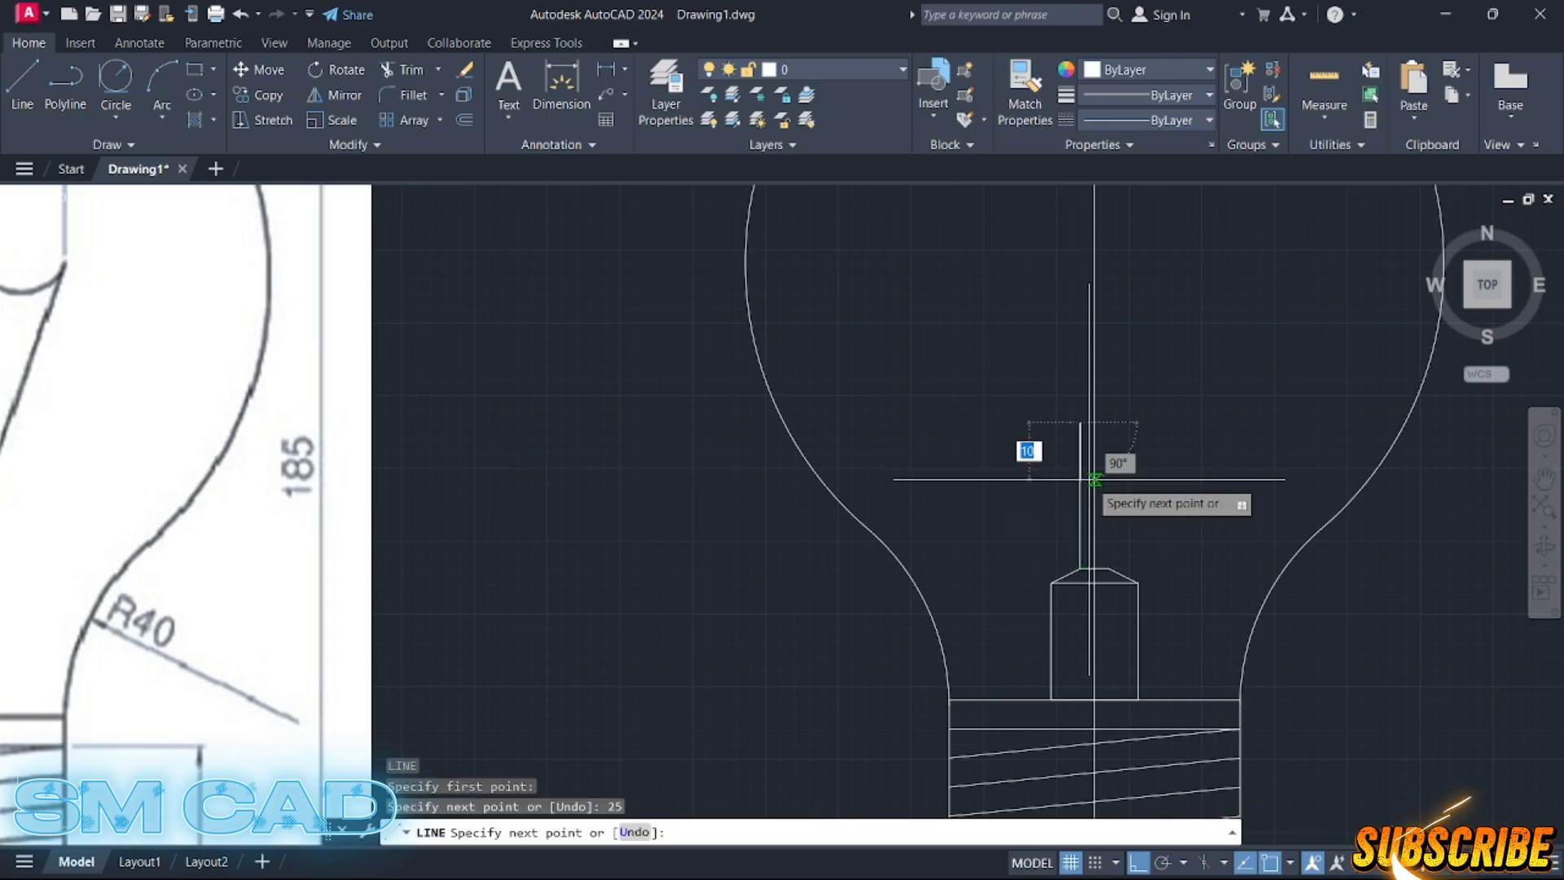
key("Return")
- Draw a matching vertical line 25 long upward from the short horizontal line's right end
key("Return")
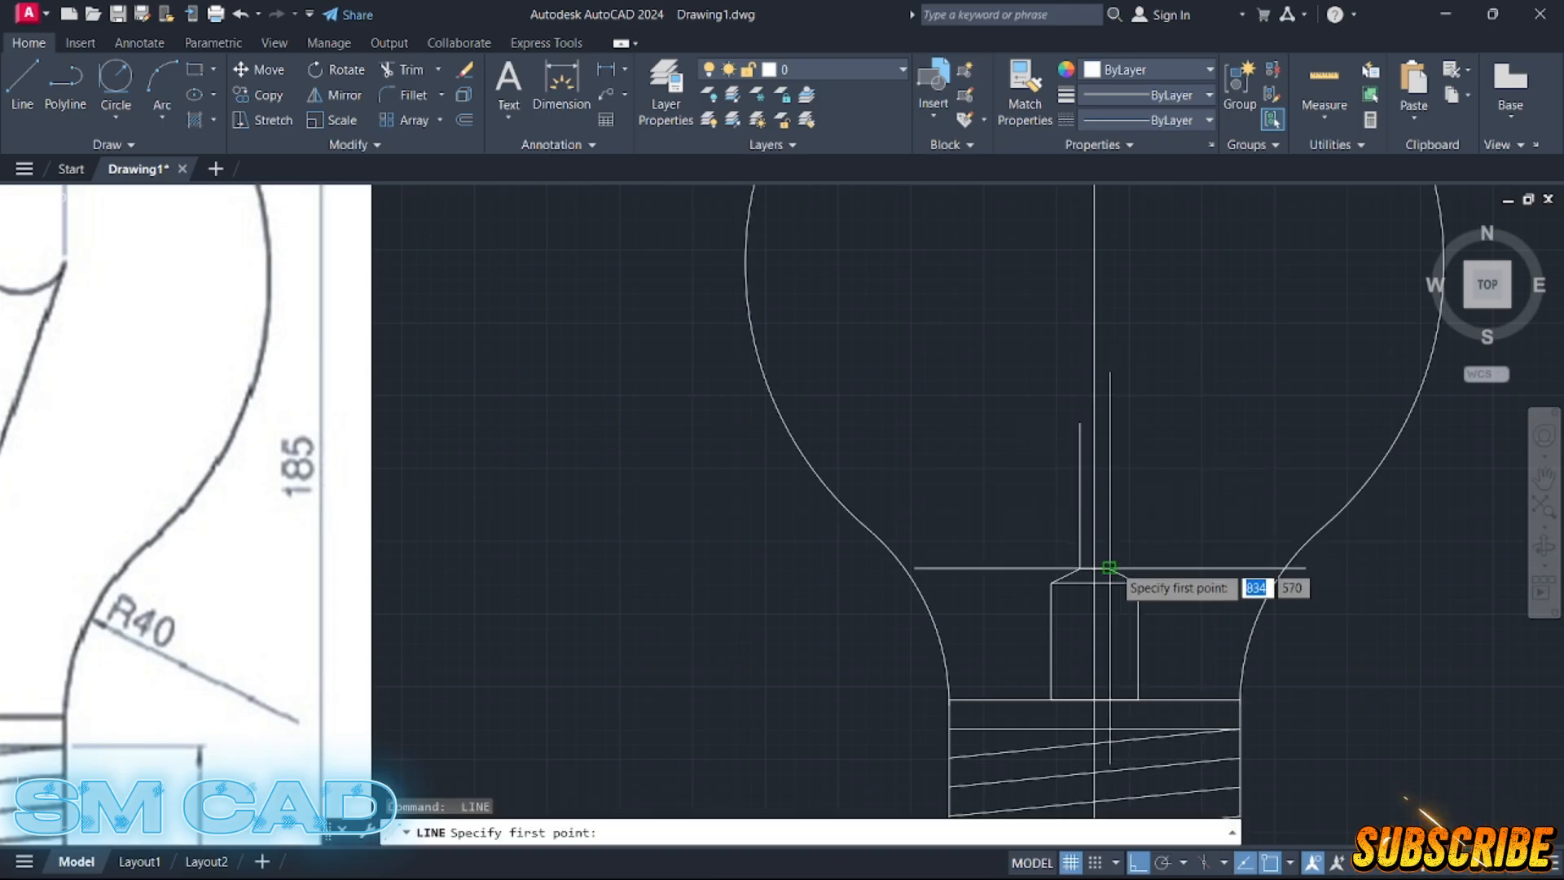
left_click(1110, 568)
key("Return")
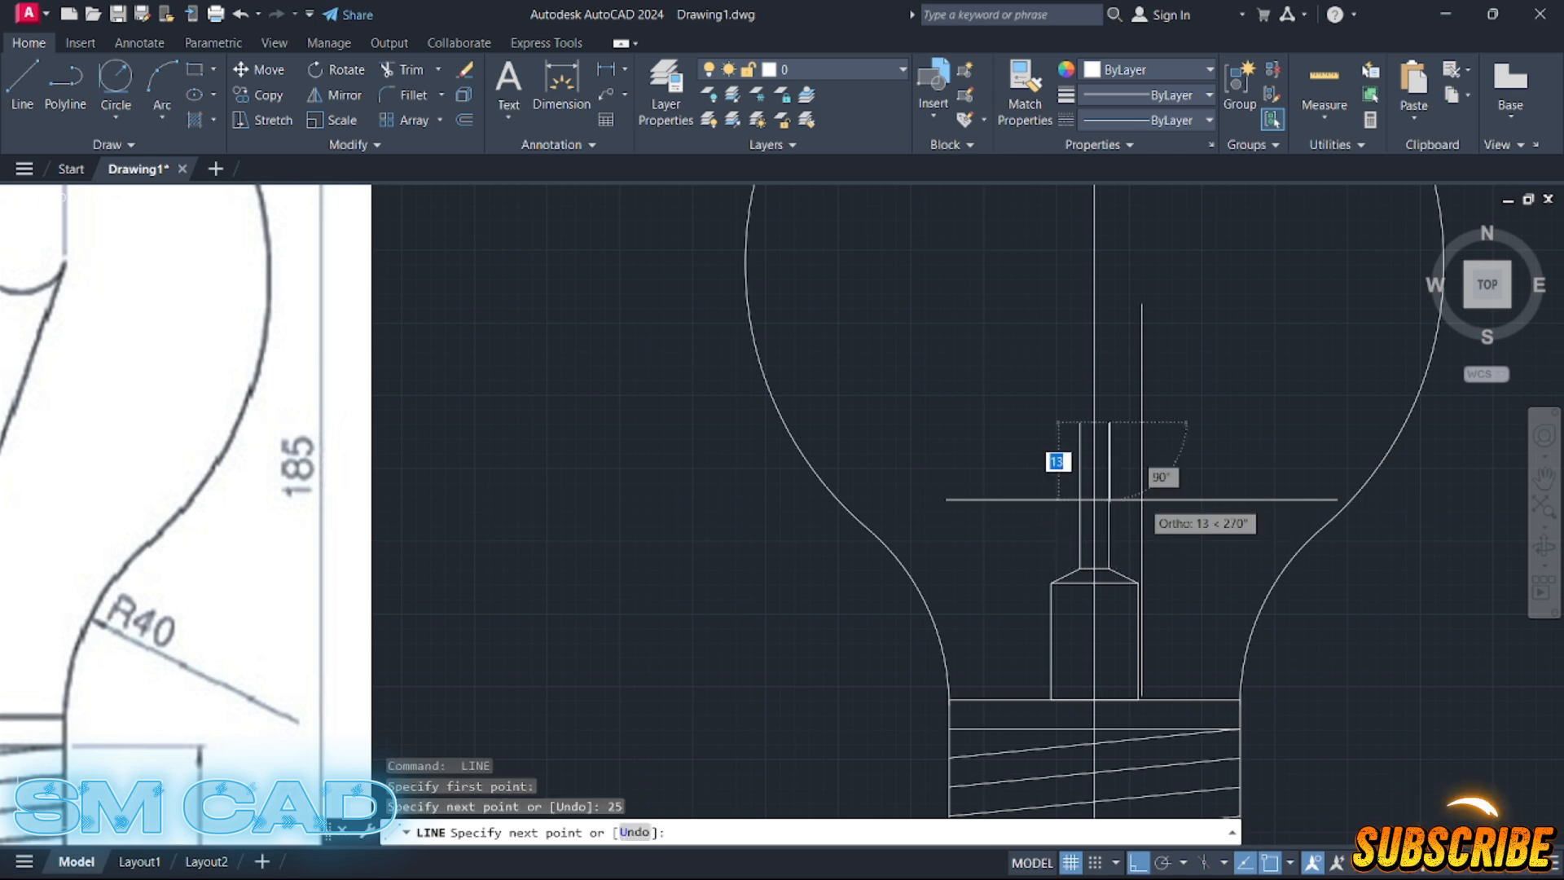
key("Return")
- Draw a horizontal line 10 long in the free area left of the two vertical stem lines
middle_click_drag(482, 501, 897, 632)
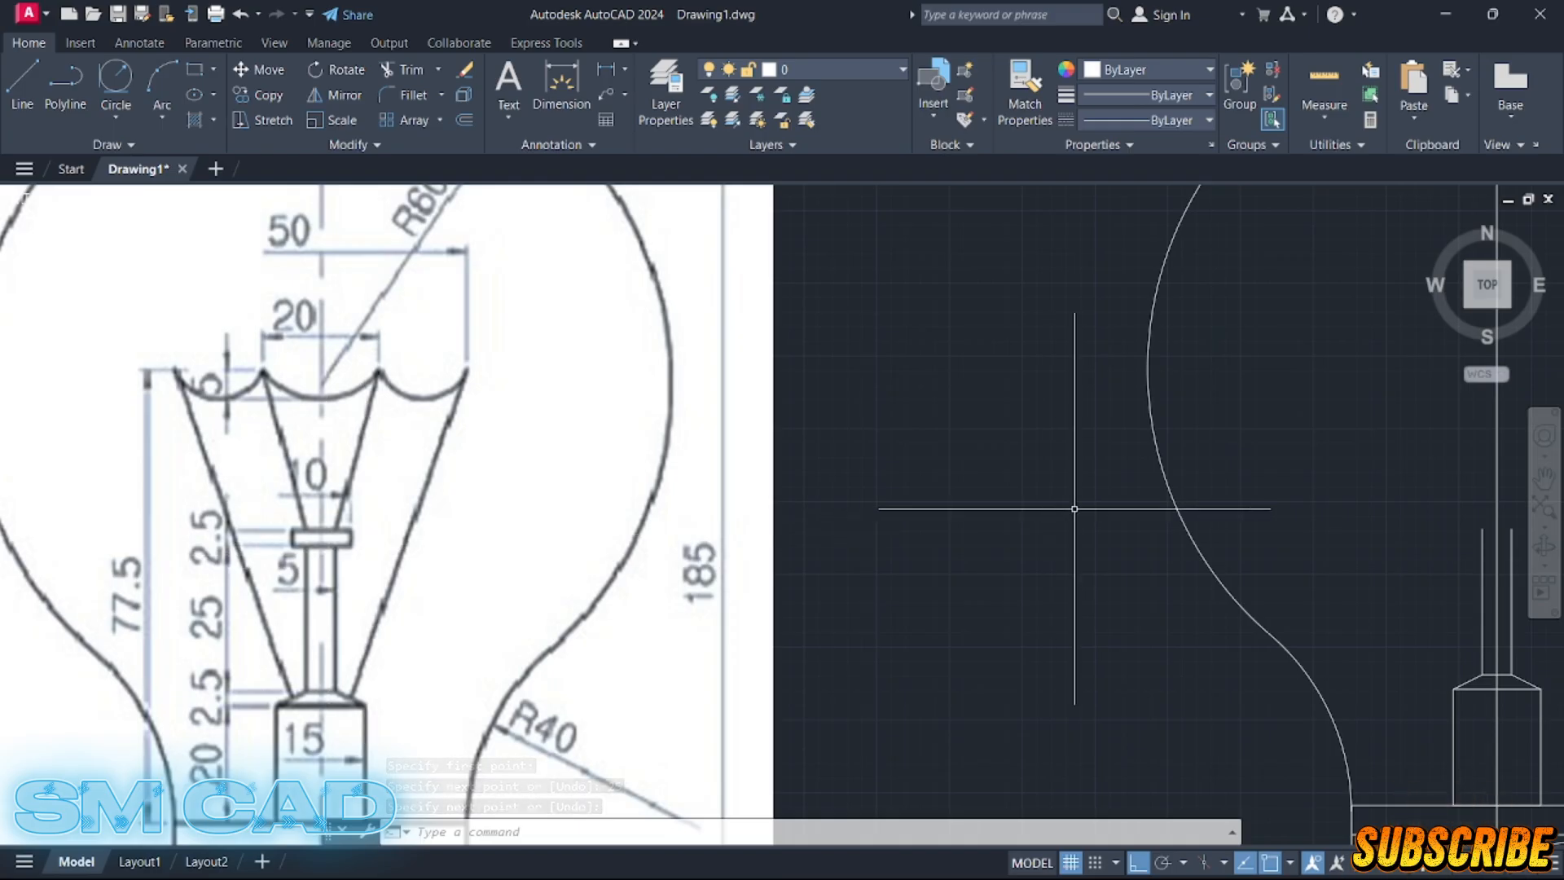
scroll(900, 517, "down", 2)
key("Escape")
key("Escape")
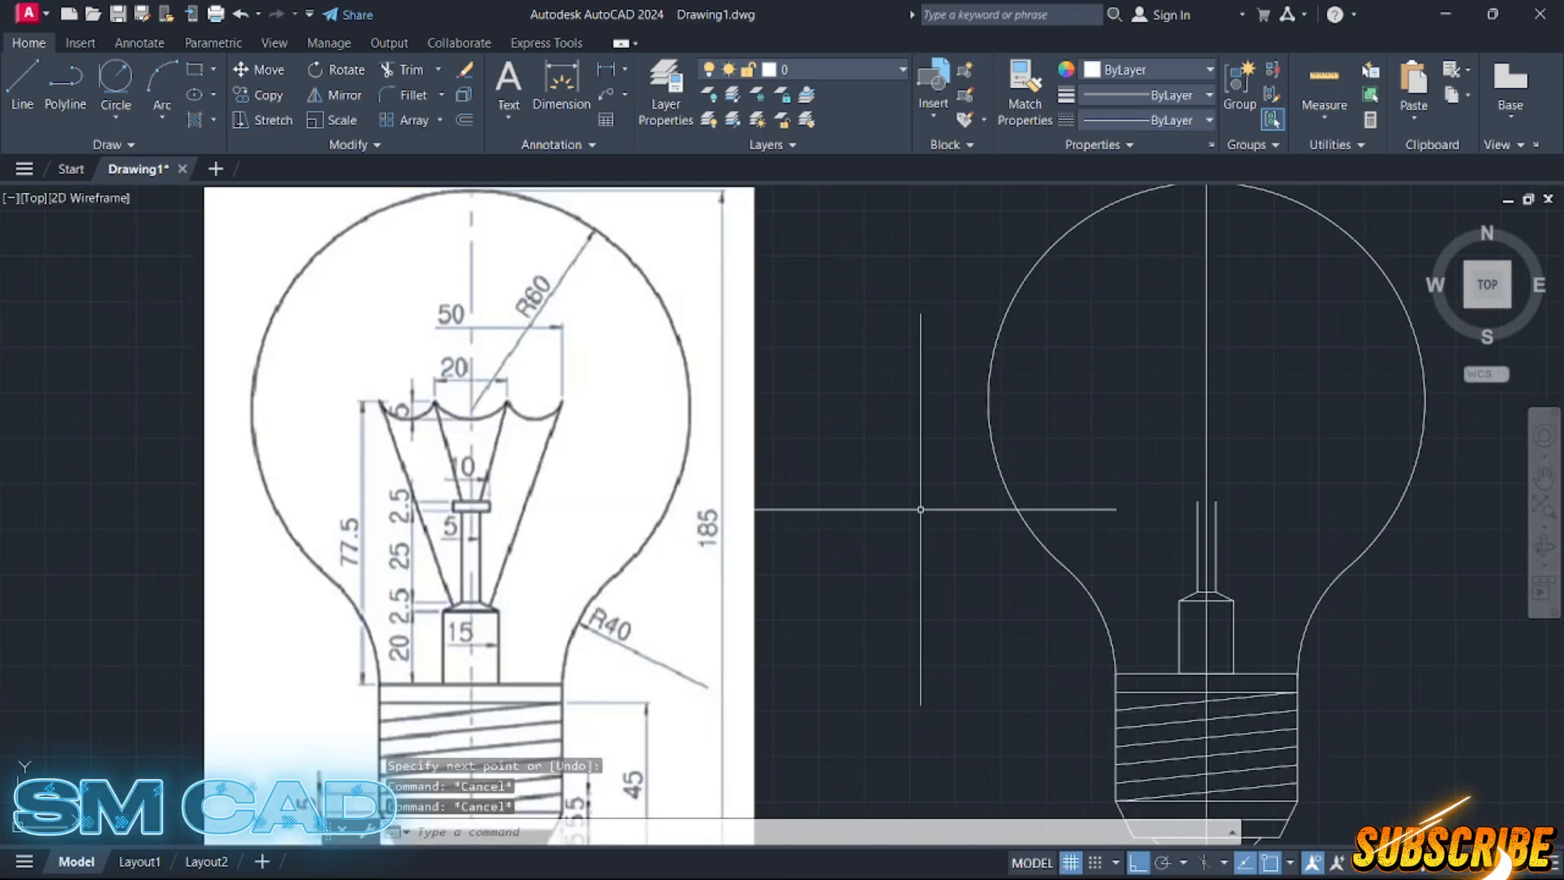
type("l")
key("Return")
scroll(1100, 506, "up", 2)
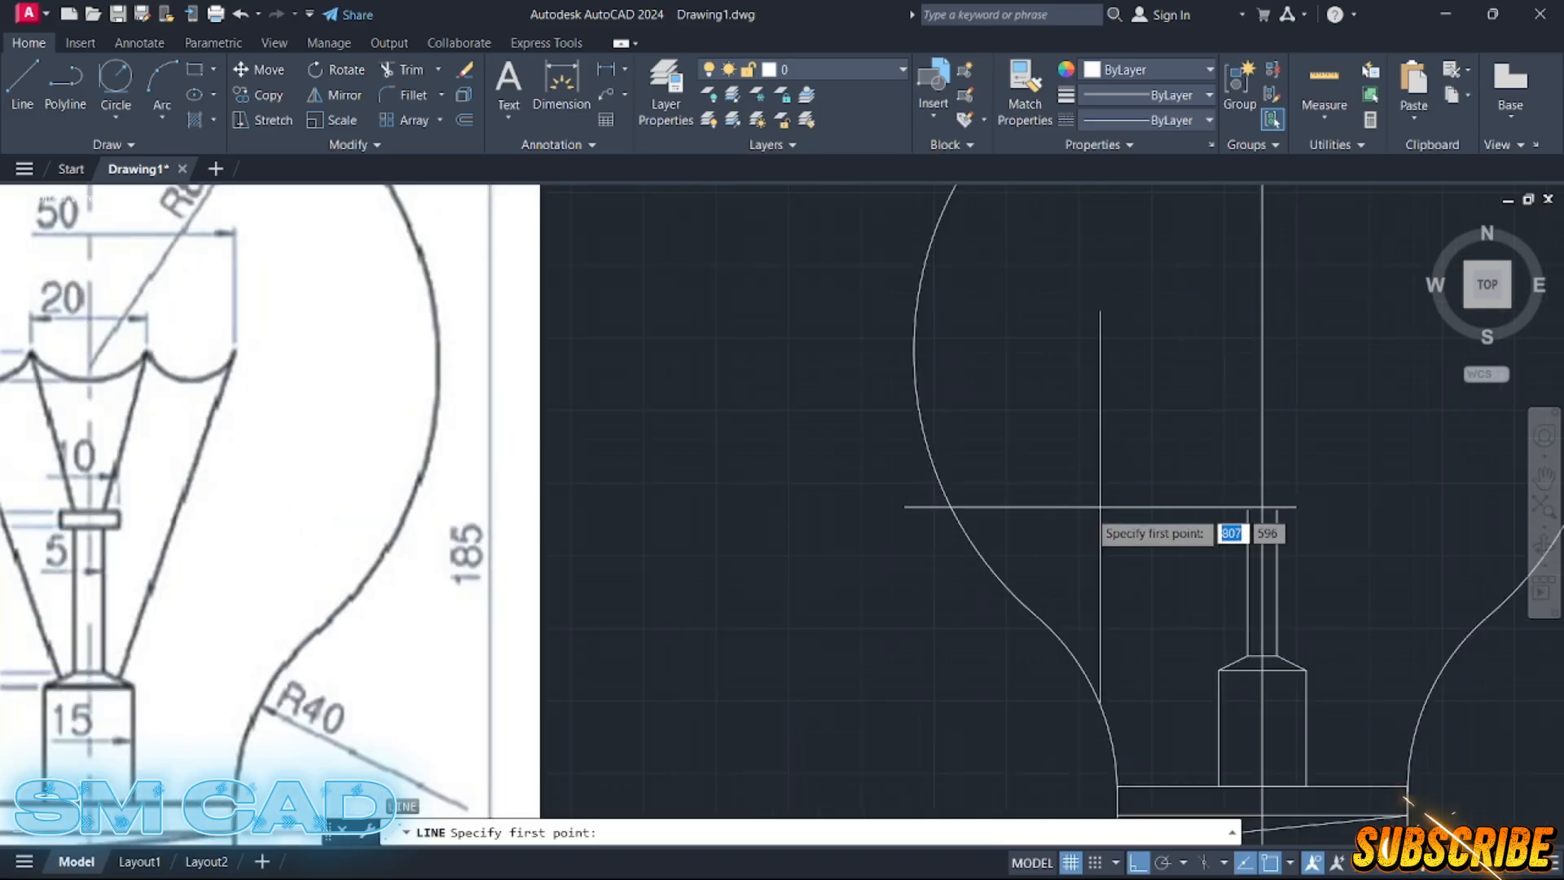
left_click(1074, 505)
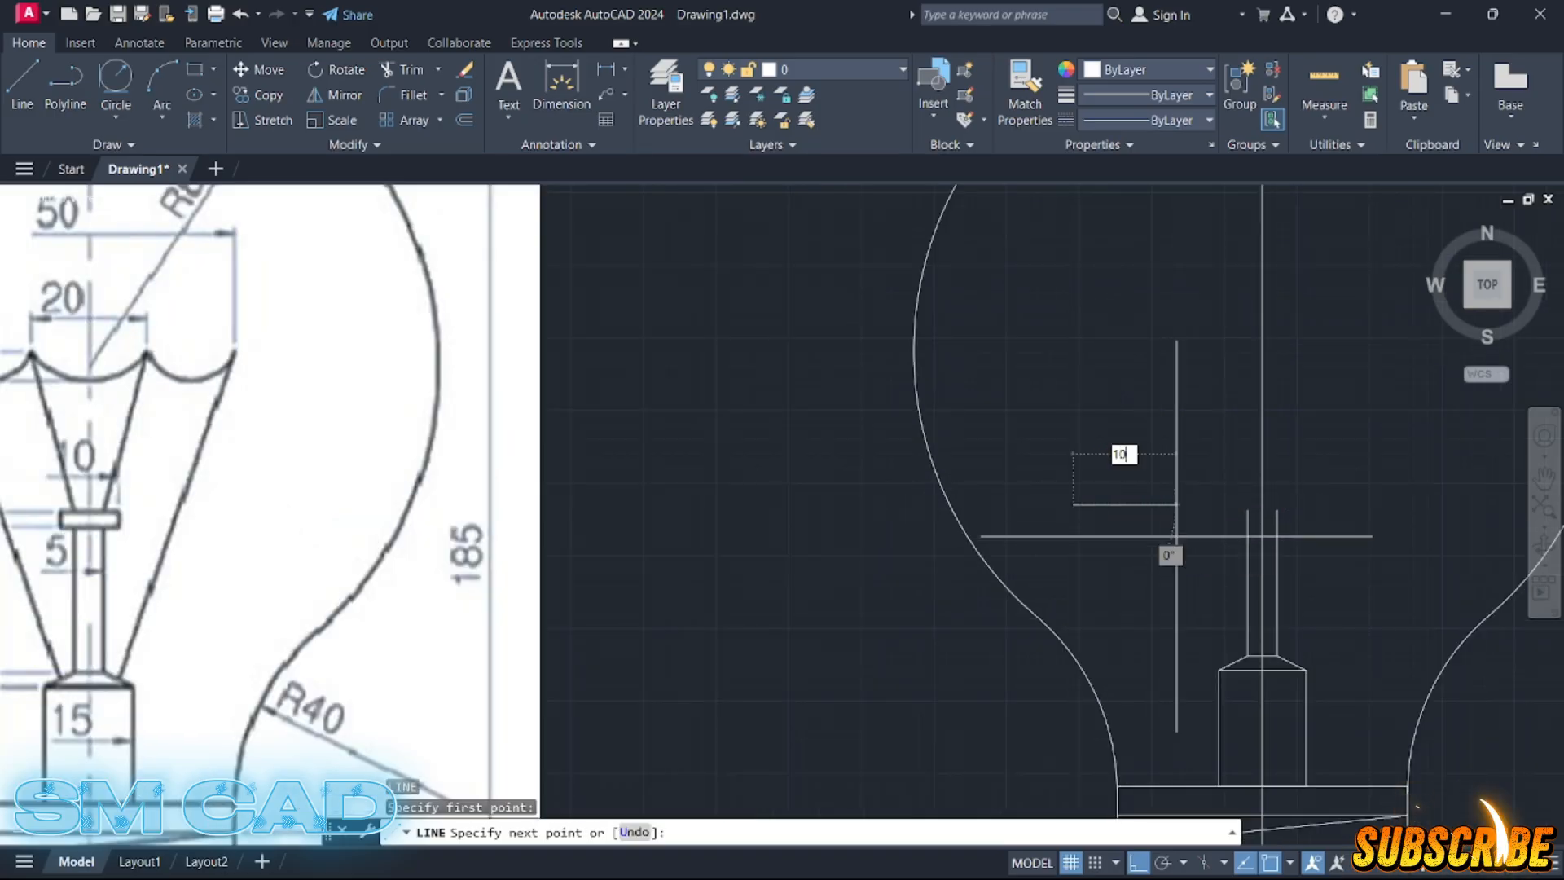
key("Return")
key("Return")
- Move the 10-long line by its midpoint onto the midpoint of the short line at the stem's base
left_click(1142, 490)
left_click(1065, 558)
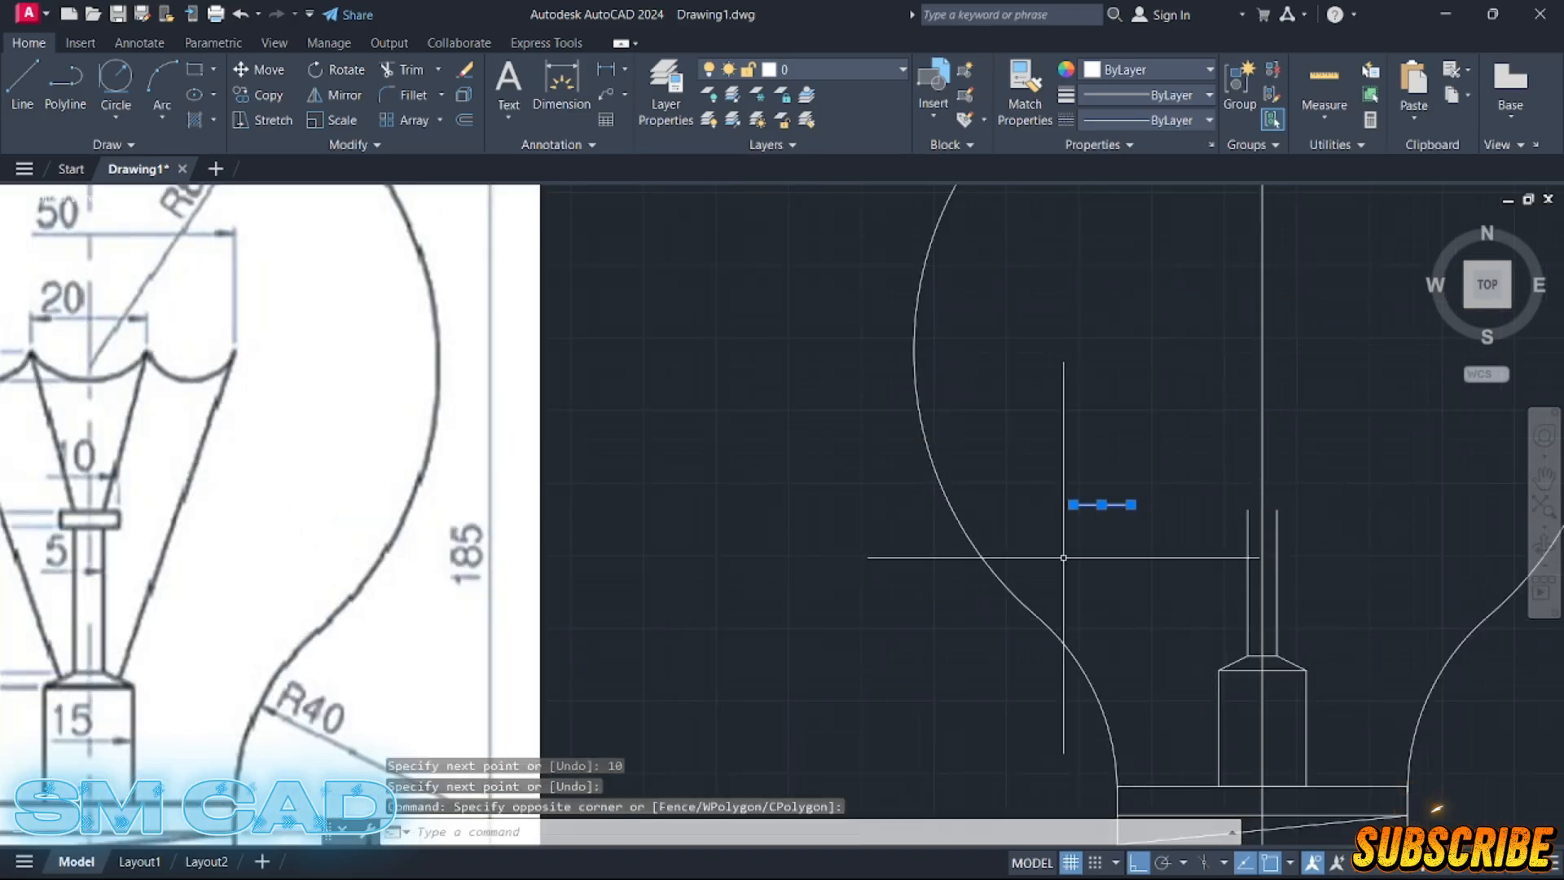
type("m")
key("Return")
left_click(1074, 505)
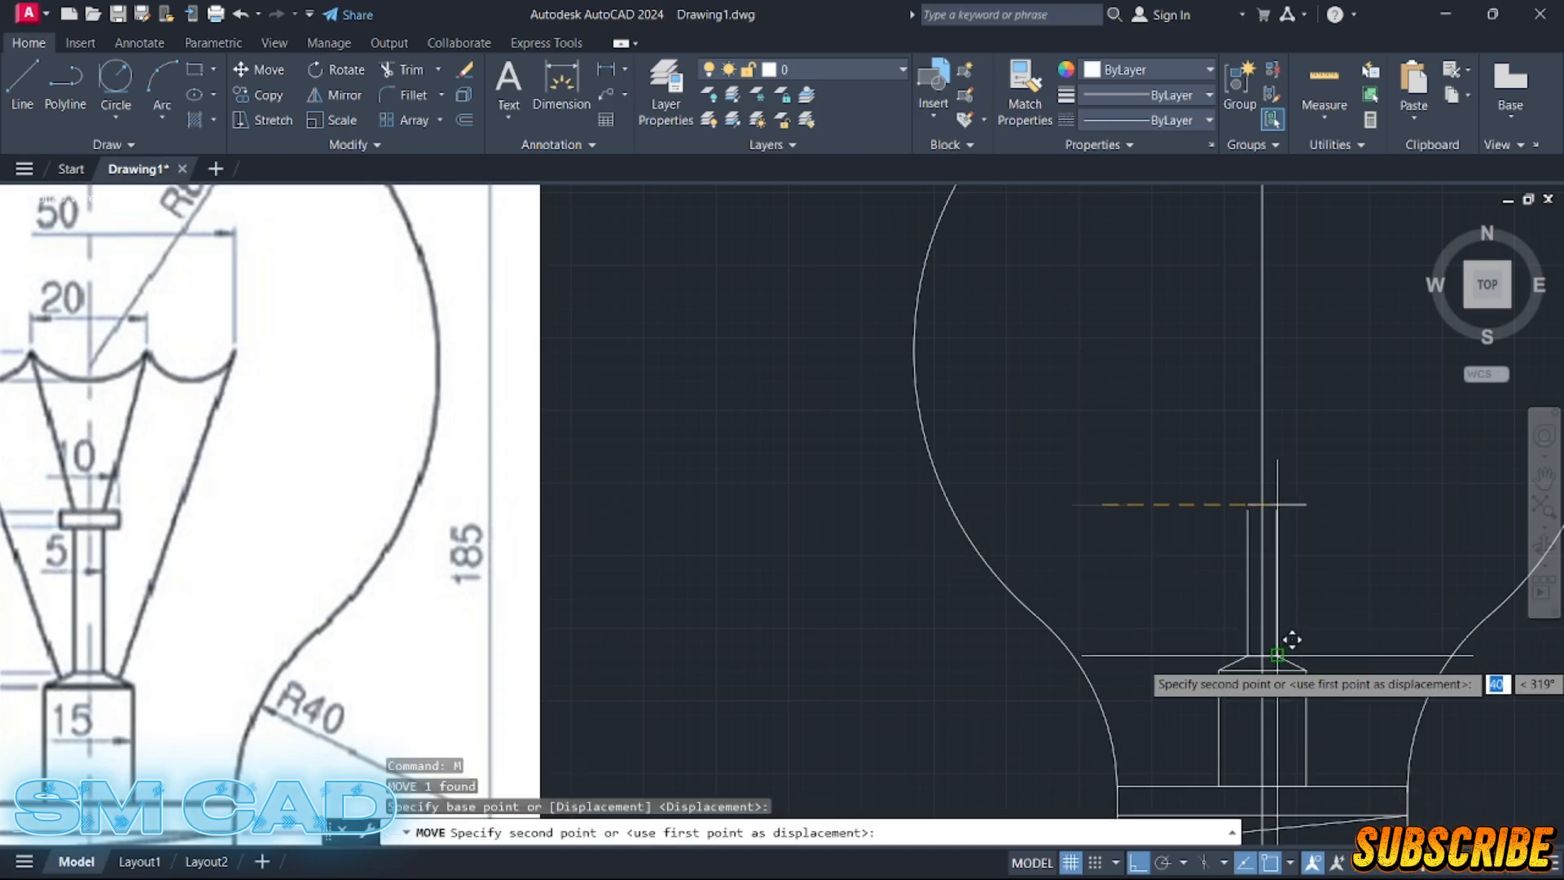
scroll(1293, 640, "up", 2)
left_click(1248, 645)
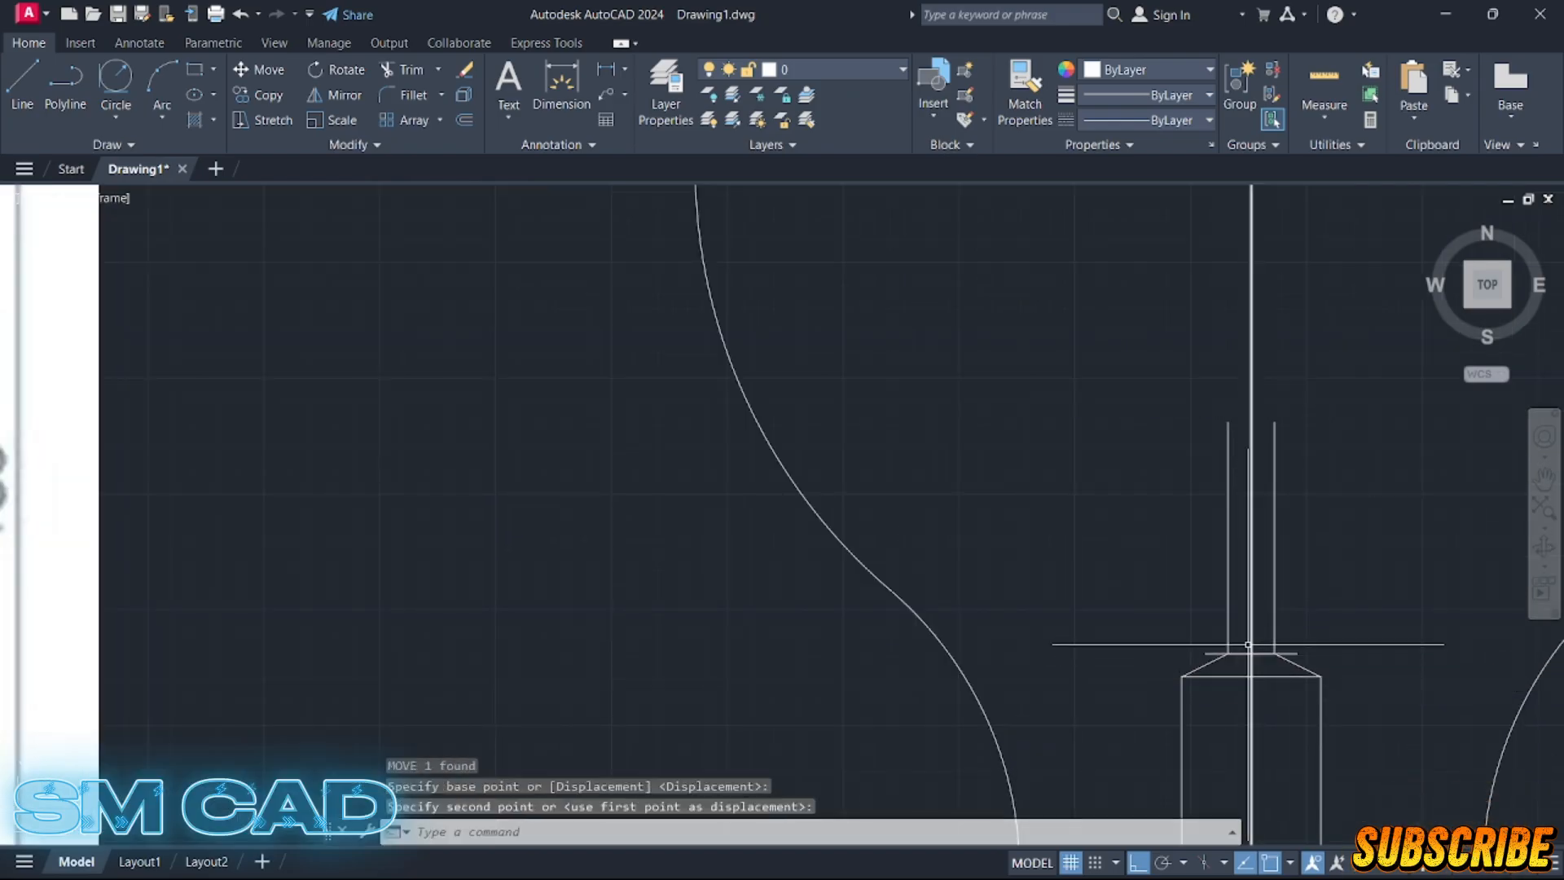
- Move the 10-long line 25 straight up to the top of the stem lines
key("m")
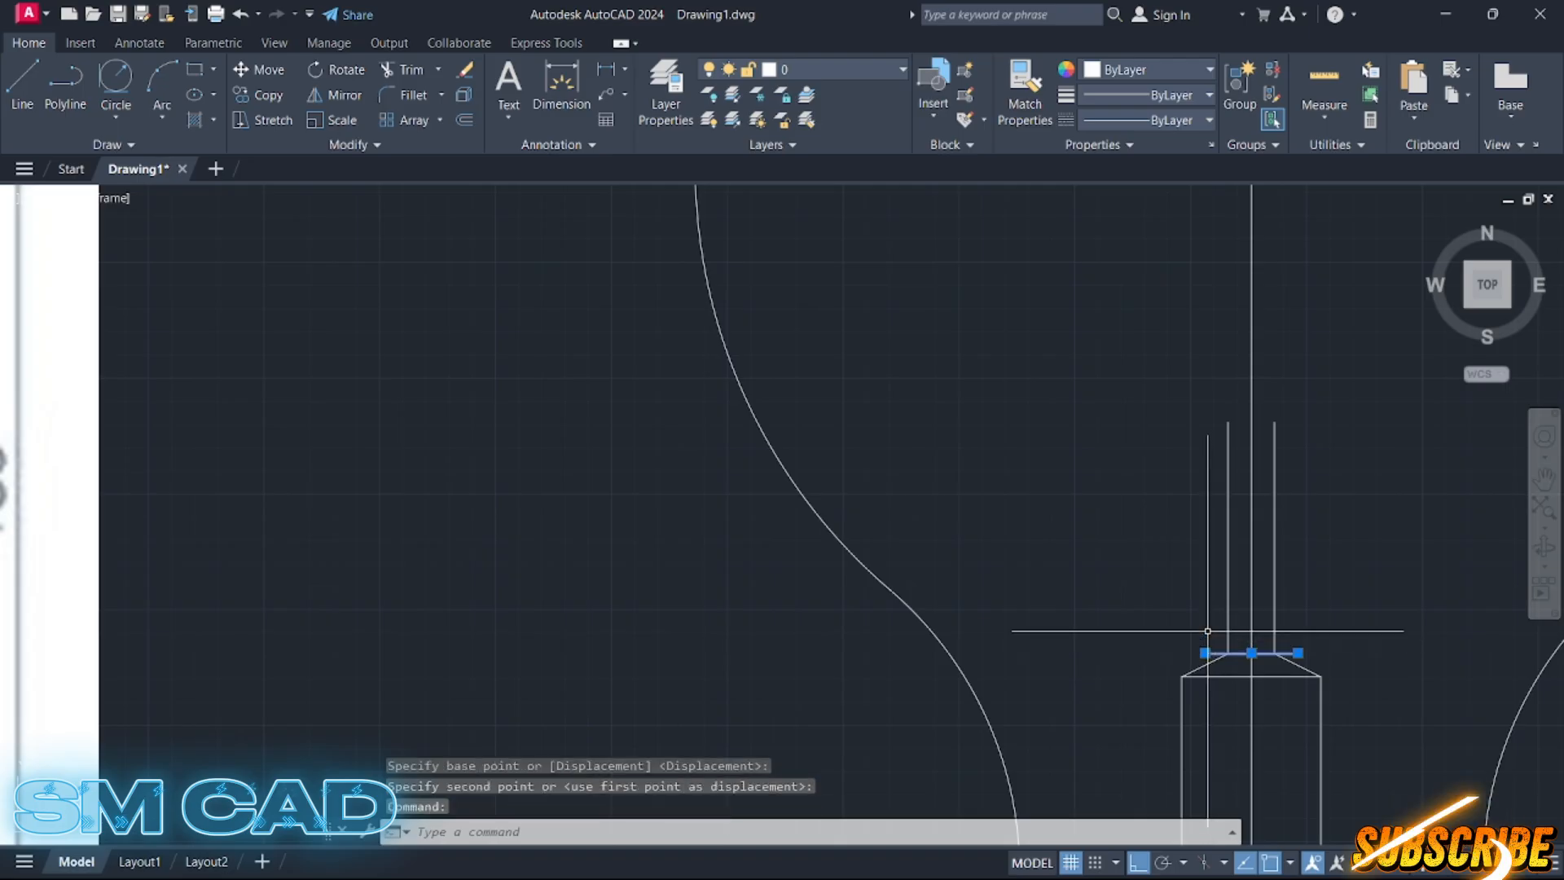
key("Return")
left_click(1213, 652)
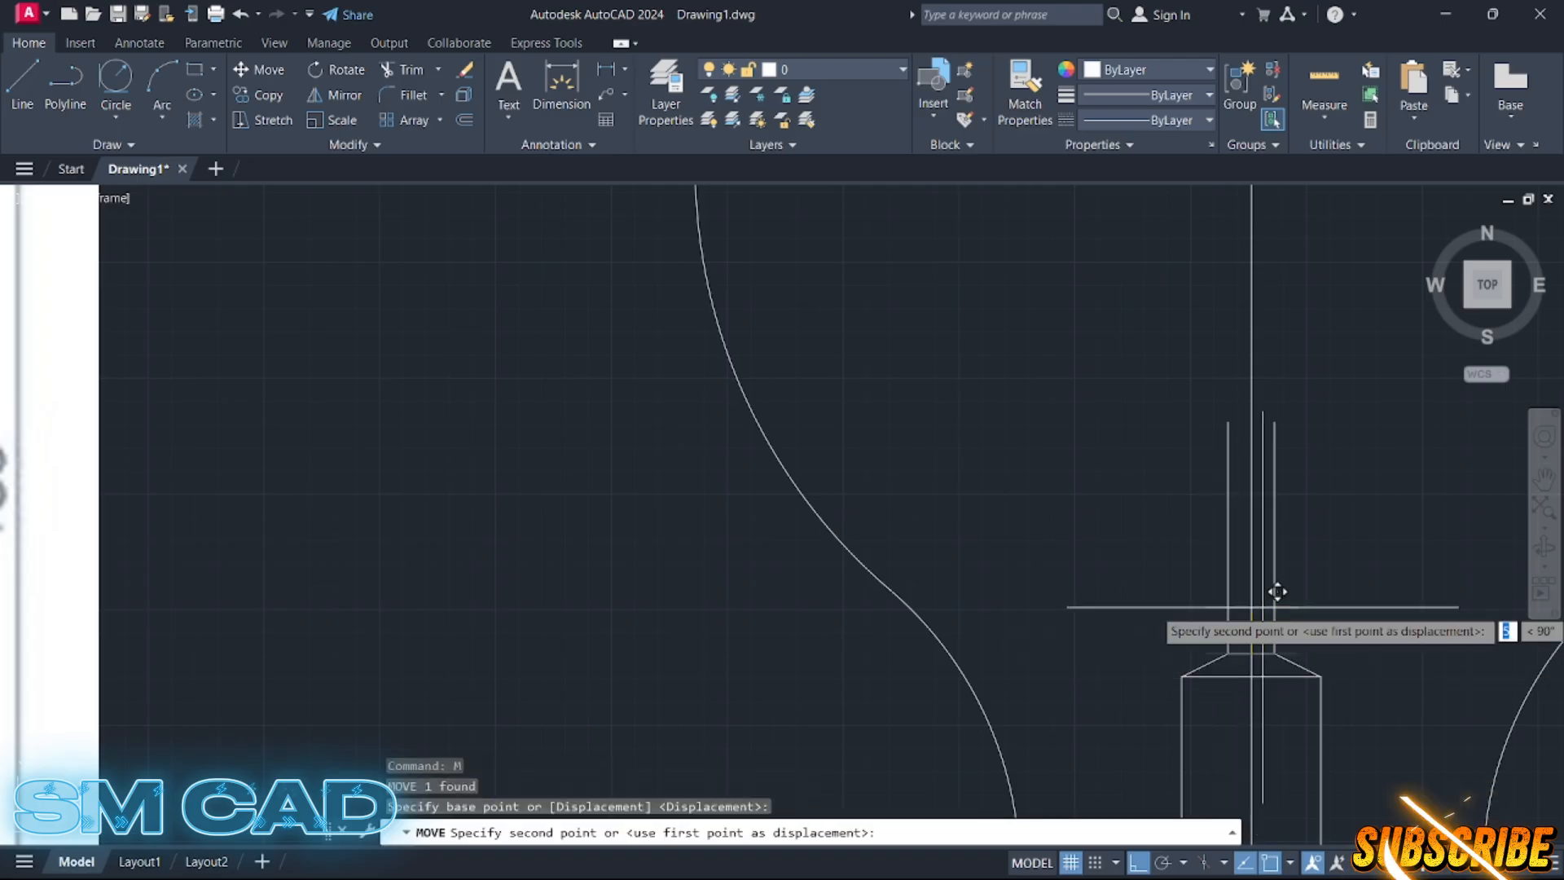
type("25")
key("Return")
key("Escape")
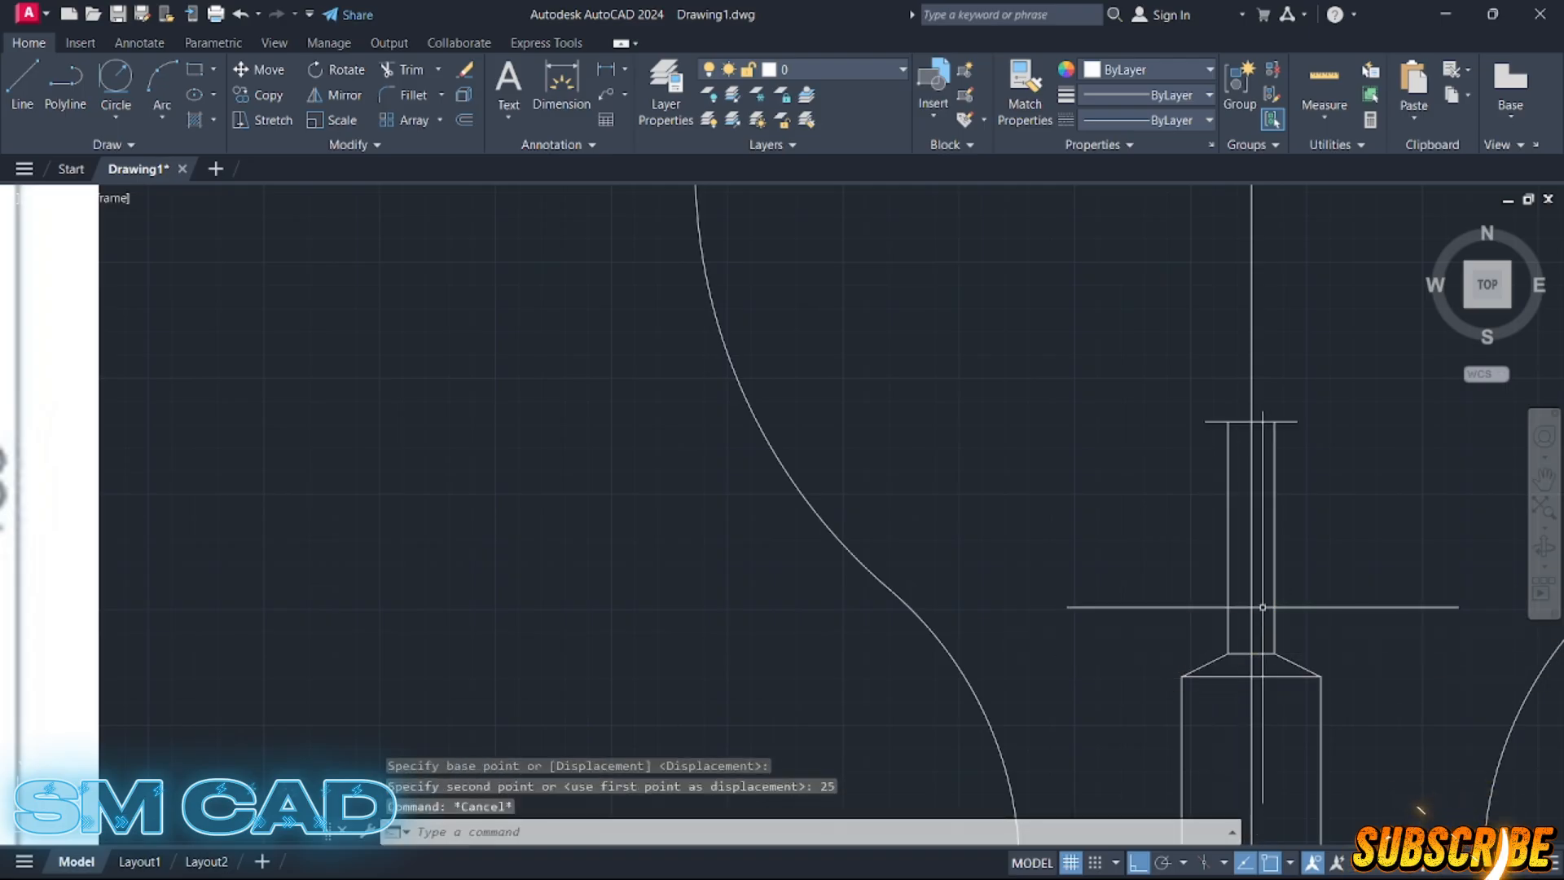
key("Escape")
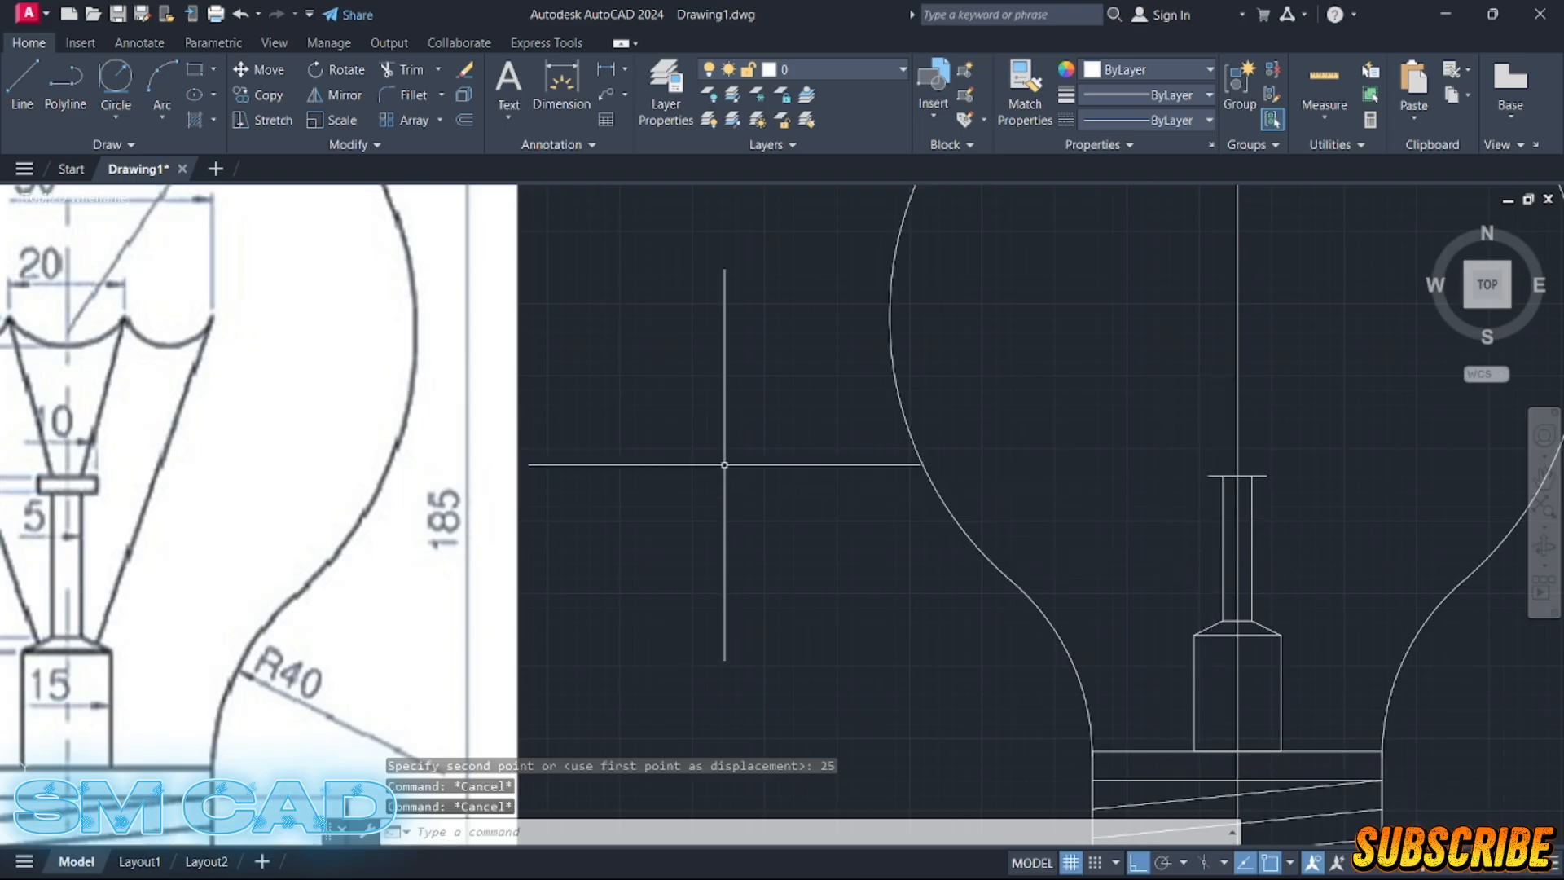
- Copy the horizontal line on top of the stem 2.5 straight up
scroll(724, 464, "down", 4)
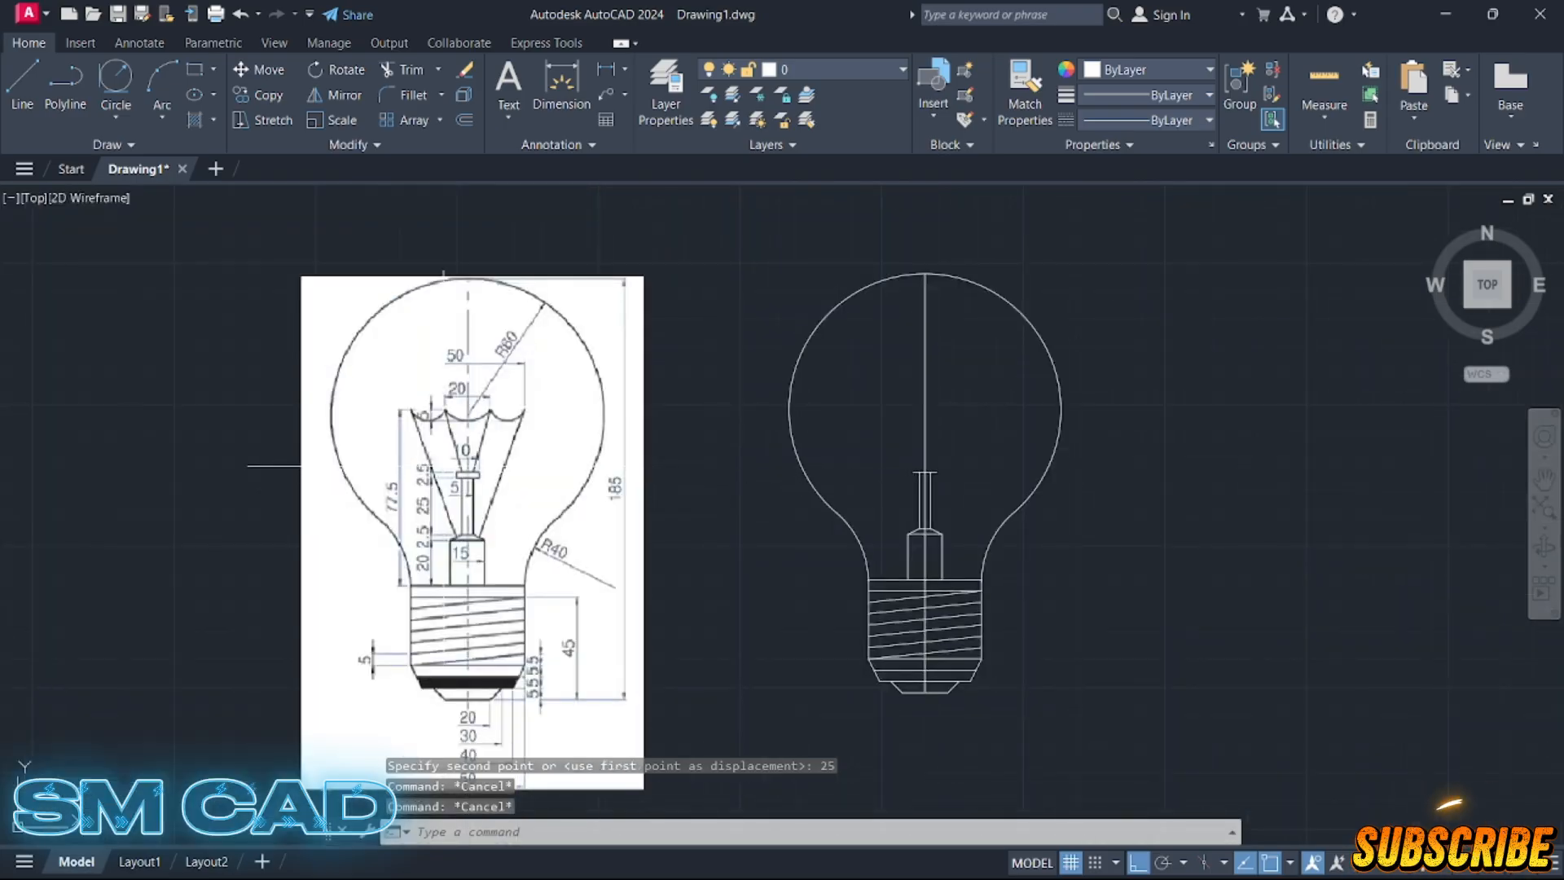
scroll(464, 480, "up", 4)
scroll(475, 468, "down", 5)
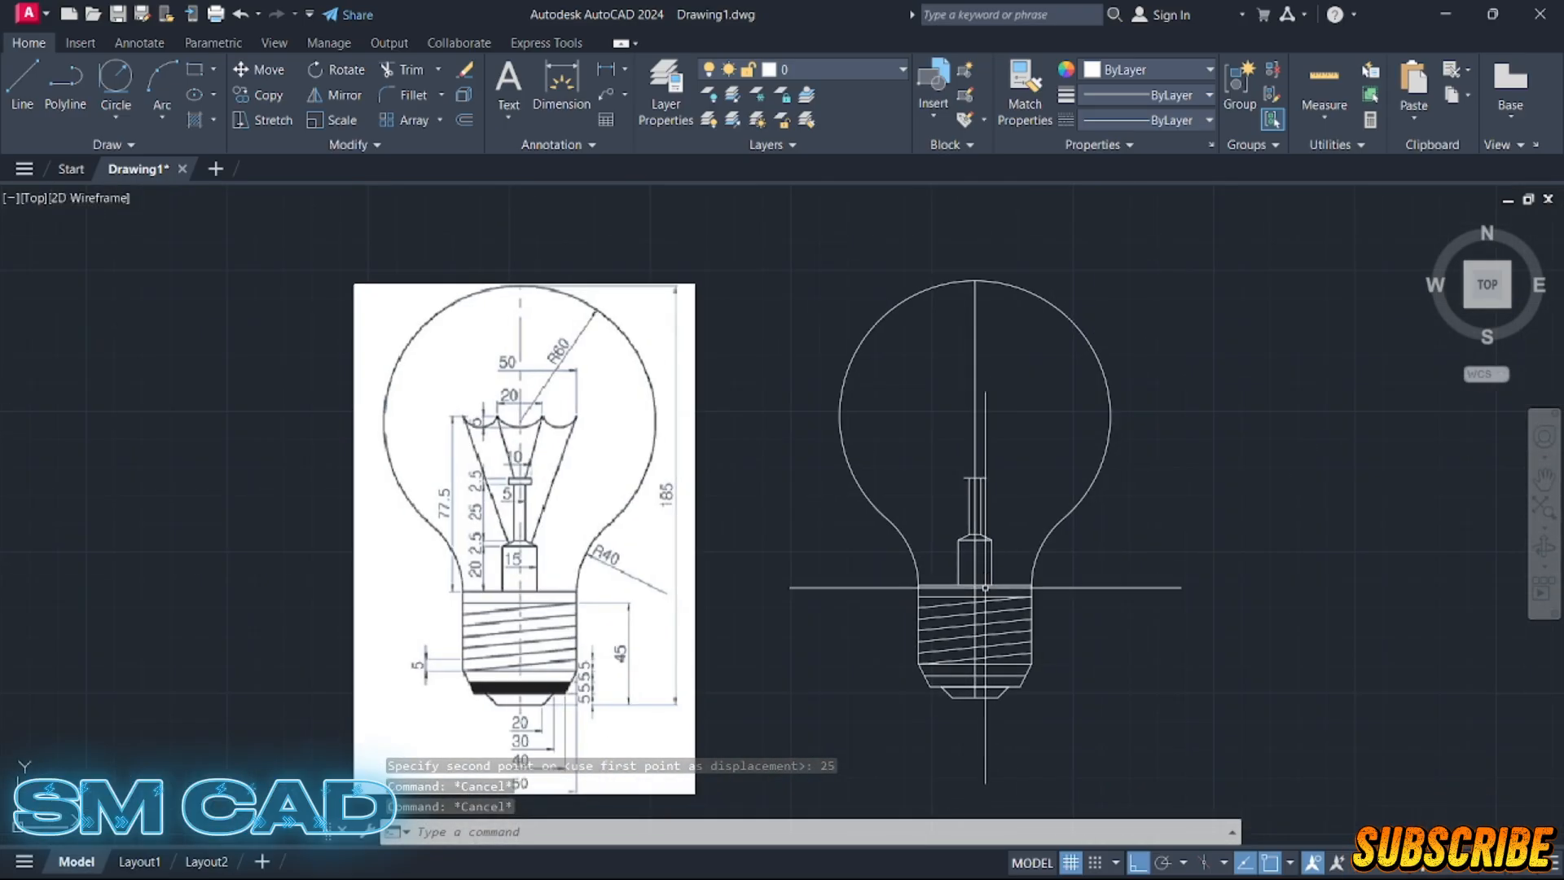
scroll(1009, 502, "up", 5)
type("co")
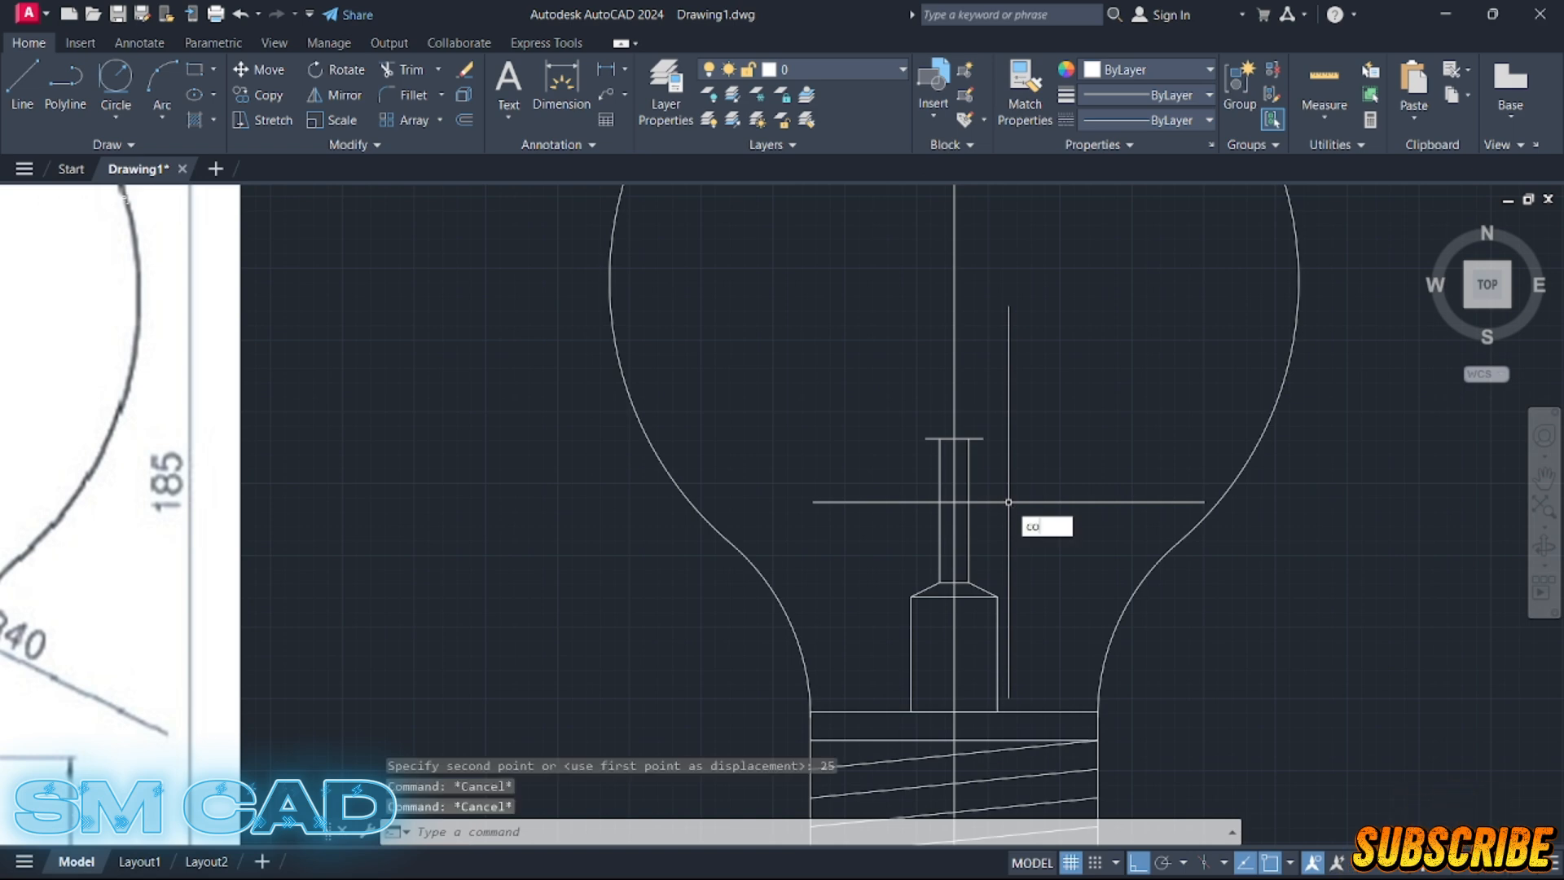
key("Return")
scroll(1008, 502, "up", 3)
left_click_drag(945, 375, 924, 413)
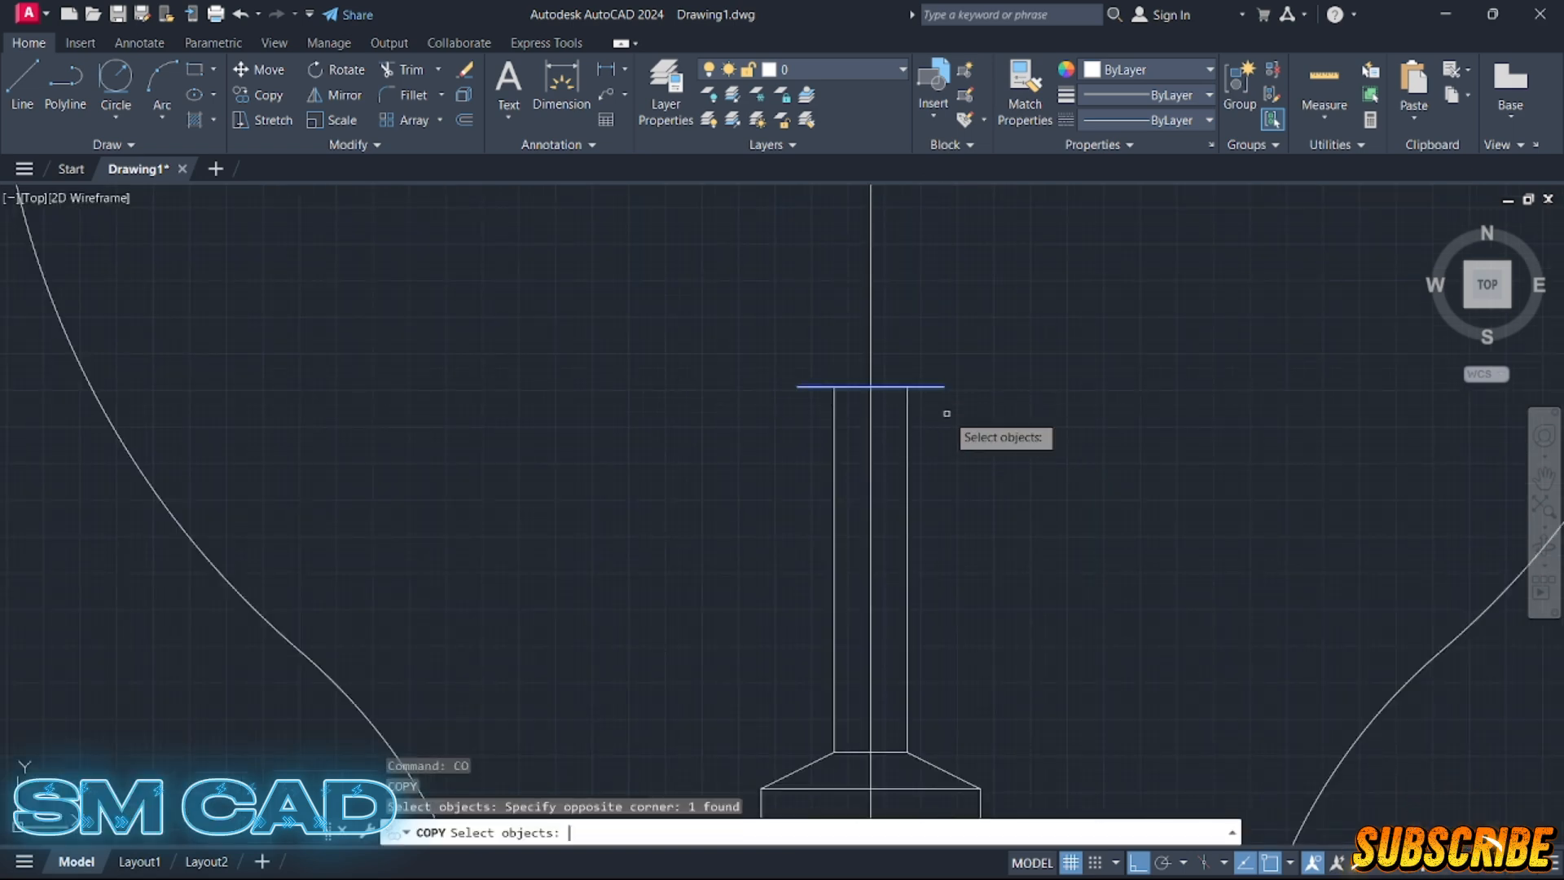
key("Return")
left_click(871, 386)
type("2")
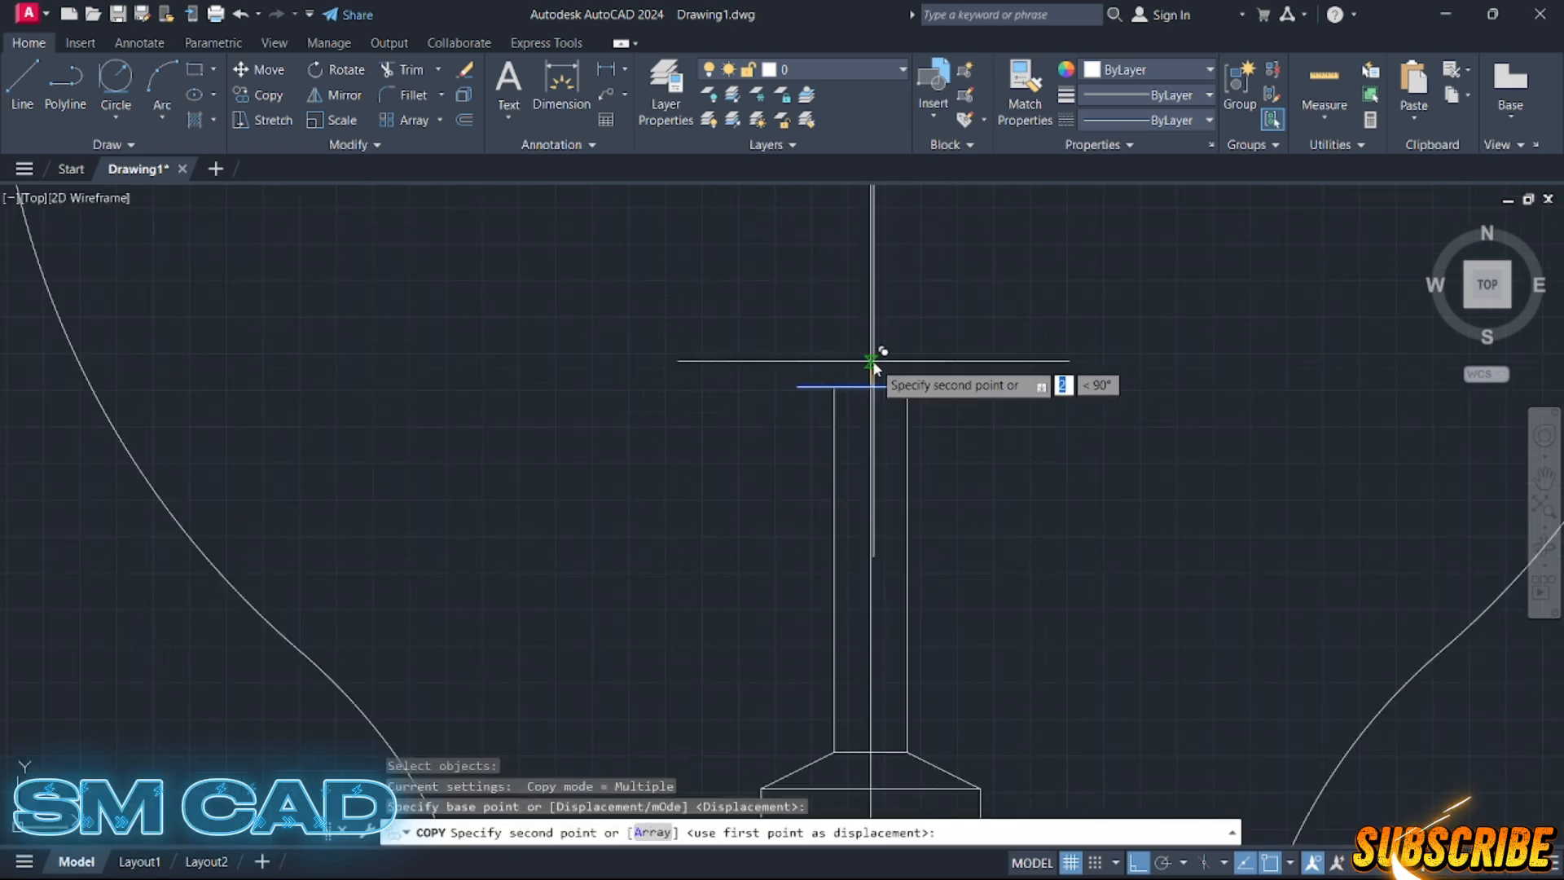
type(".5")
key("Return")
key("Escape")
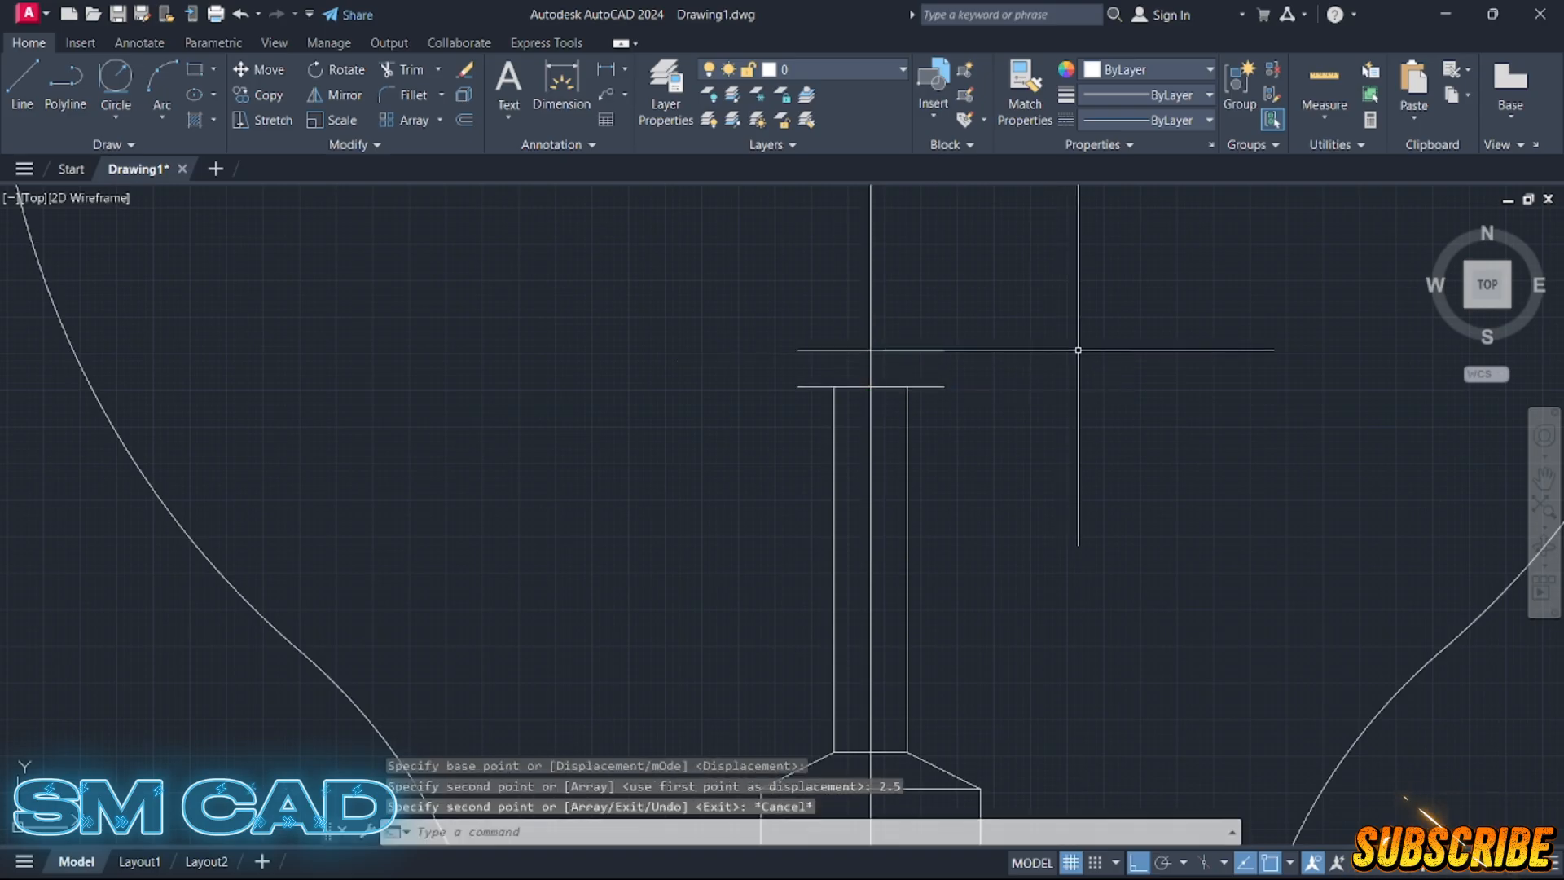
- Close the stem cap with vertical lines joining the right and left ends of its two horizontal lines
type("l")
key("Return")
left_click(944, 350)
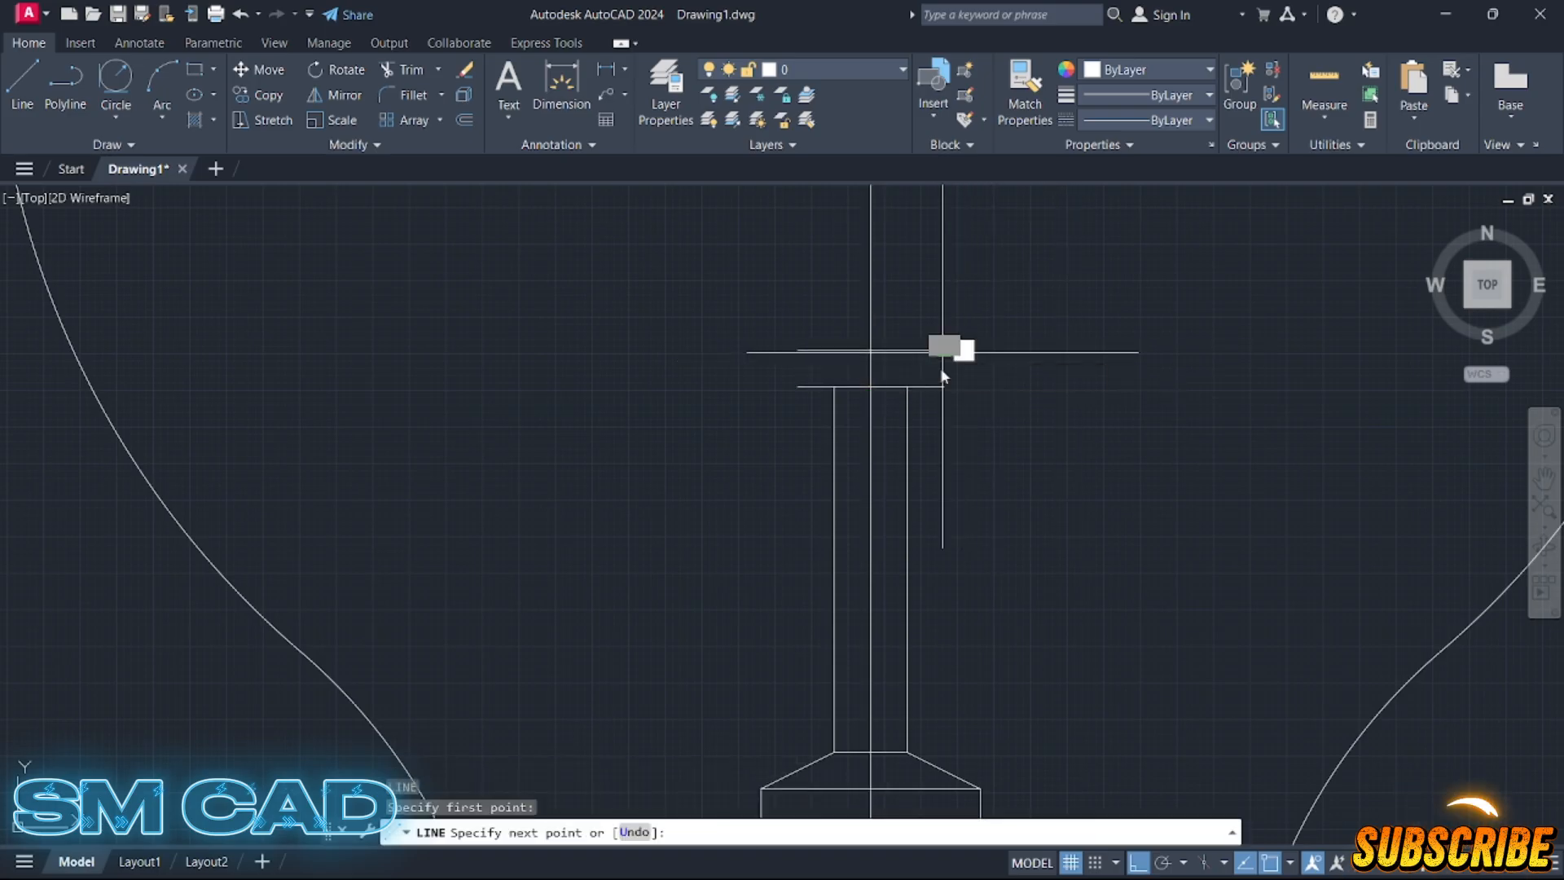
key("Escape")
key("Return")
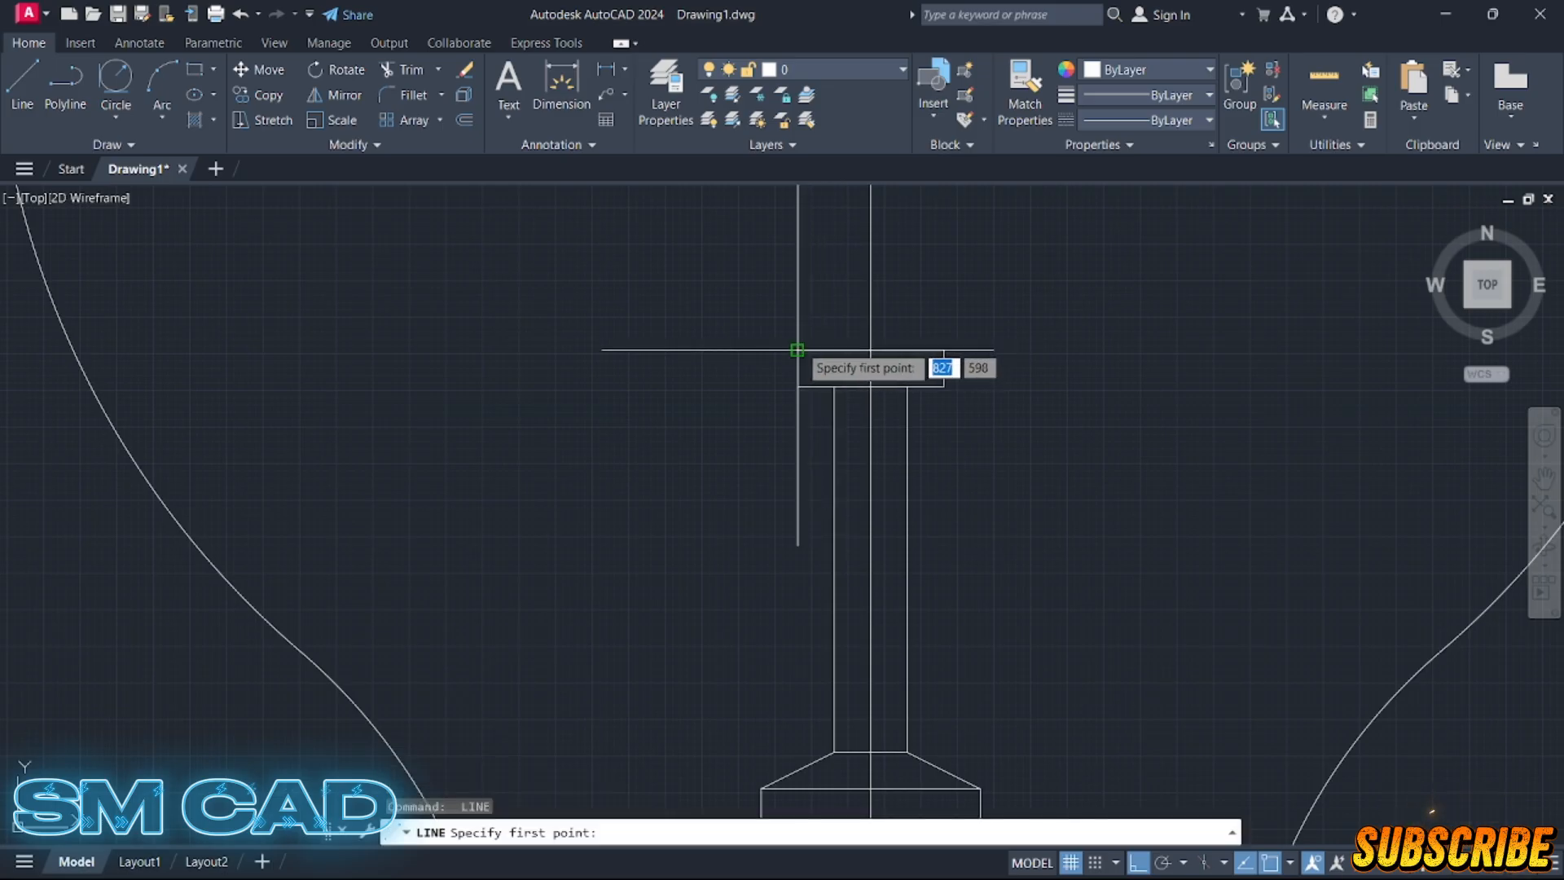
left_click(798, 350)
left_click(814, 383)
key("Escape")
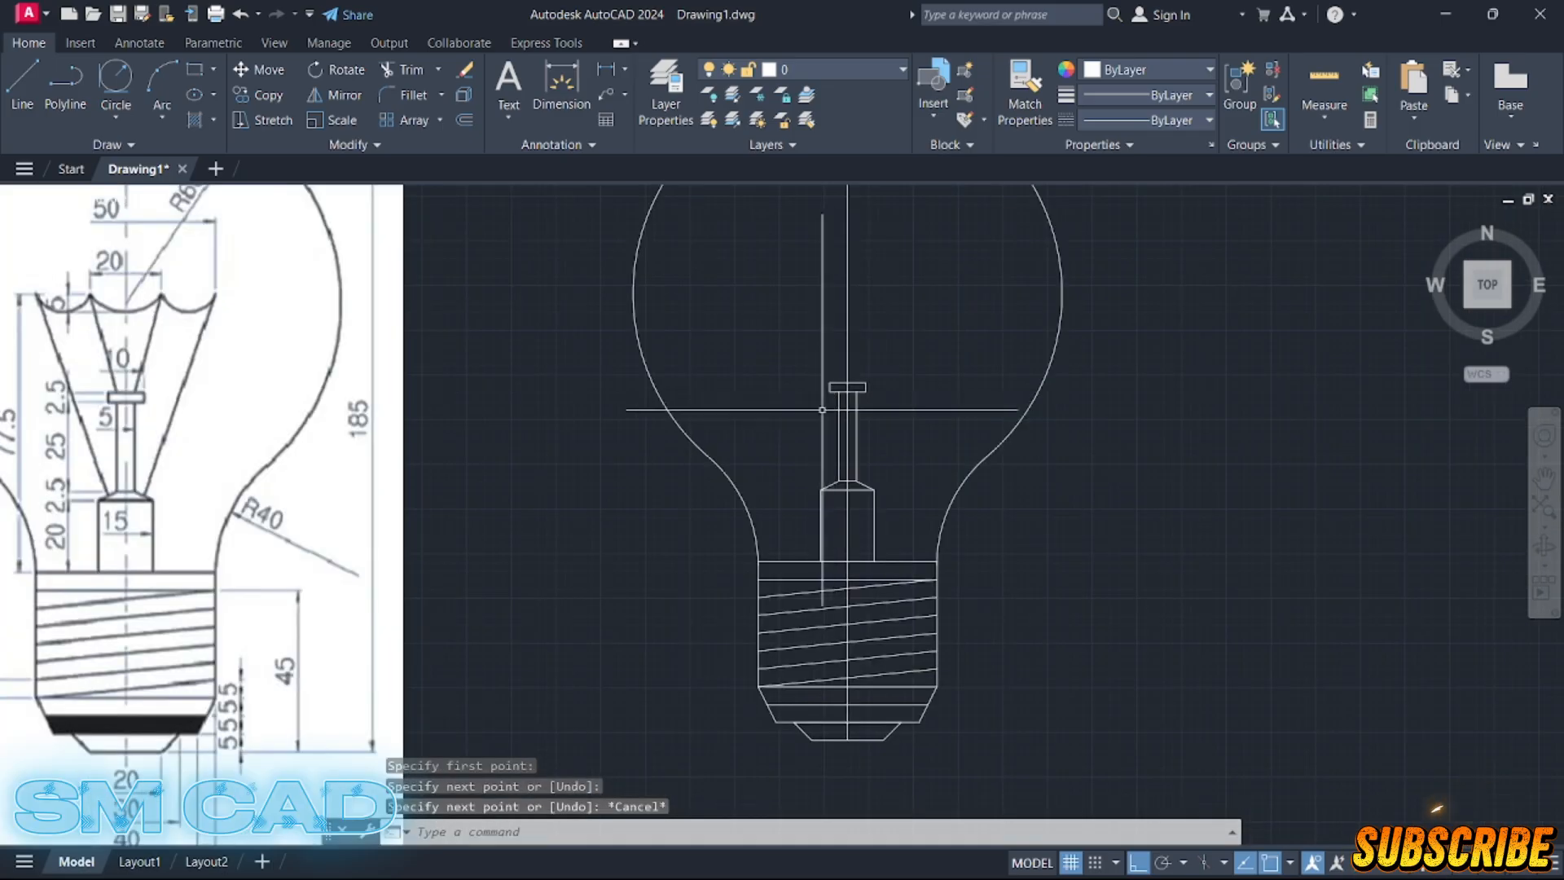
- Copy the horizontal top edge of the bulb's base 77.5 straight up along the centre line
scroll(822, 410, "down", 3)
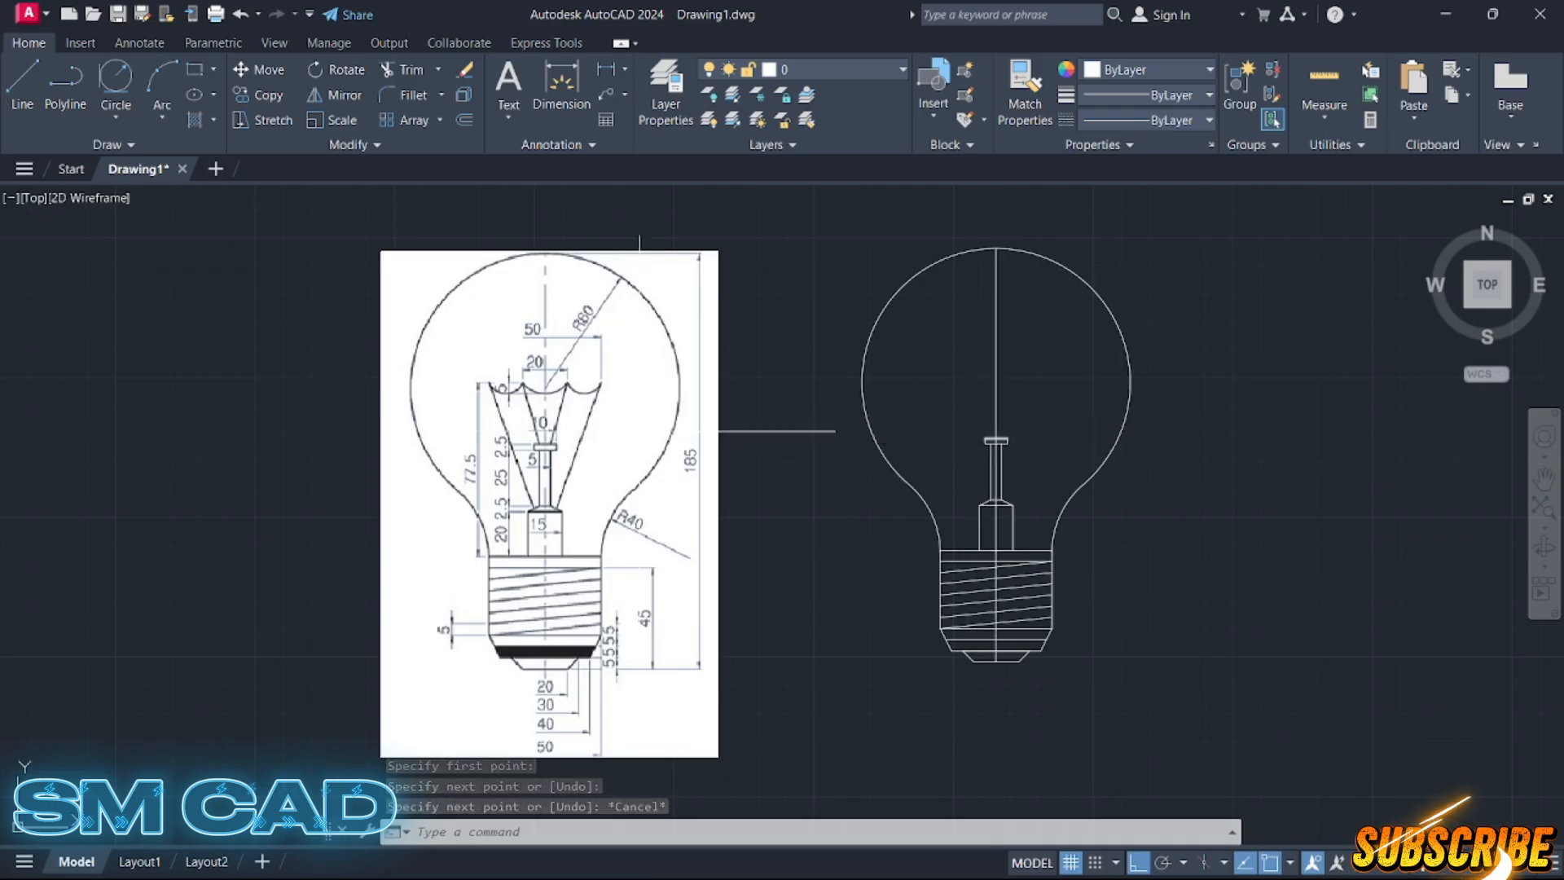
scroll(482, 467, "up", 2)
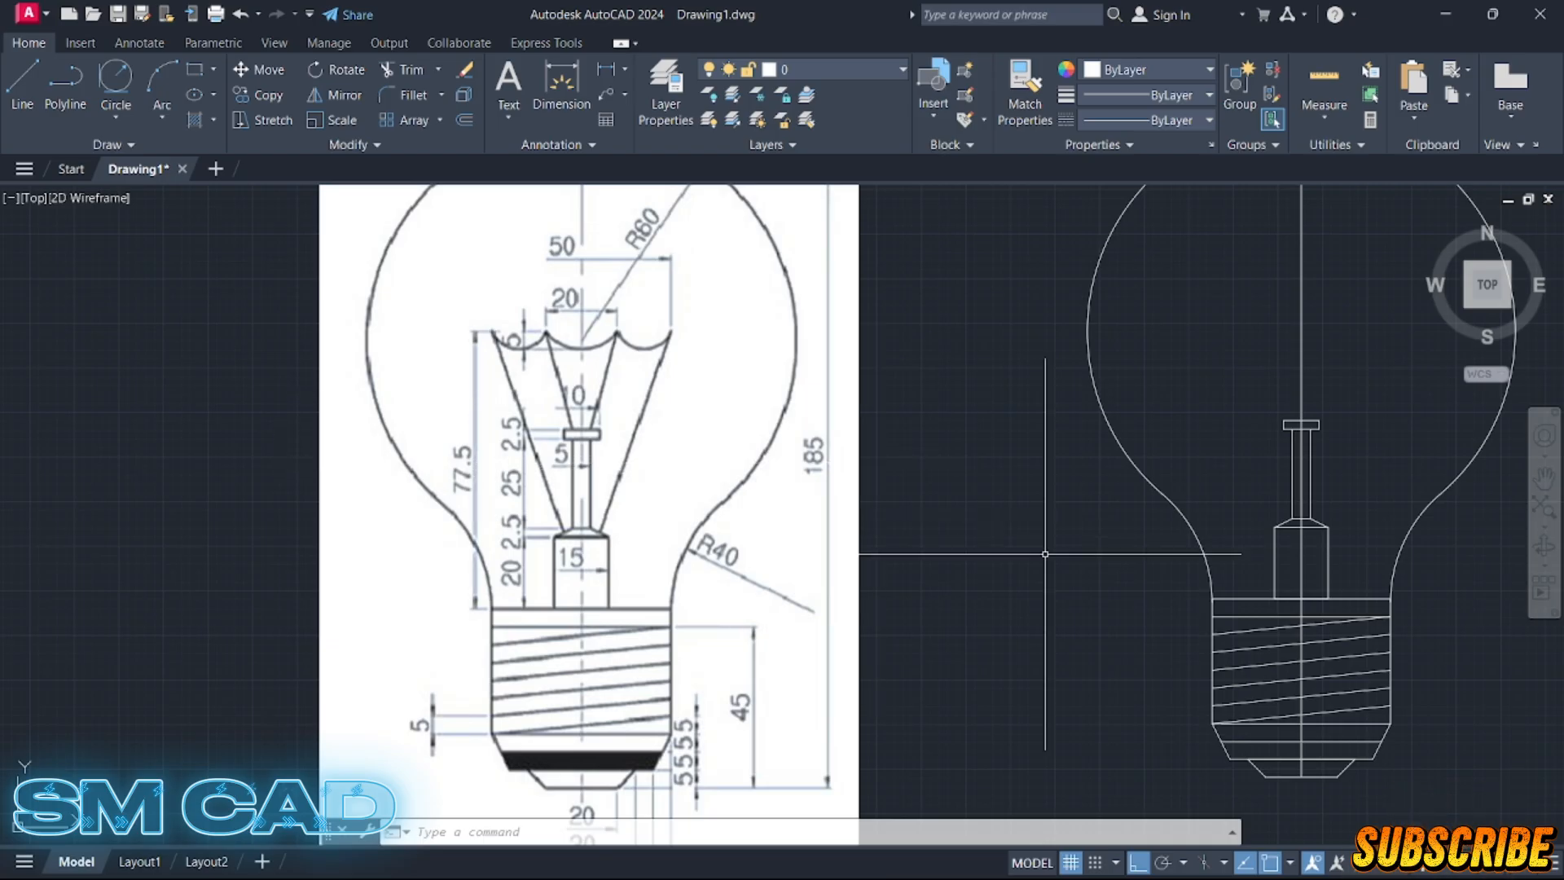
middle_click_drag(1045, 554, 1021, 554)
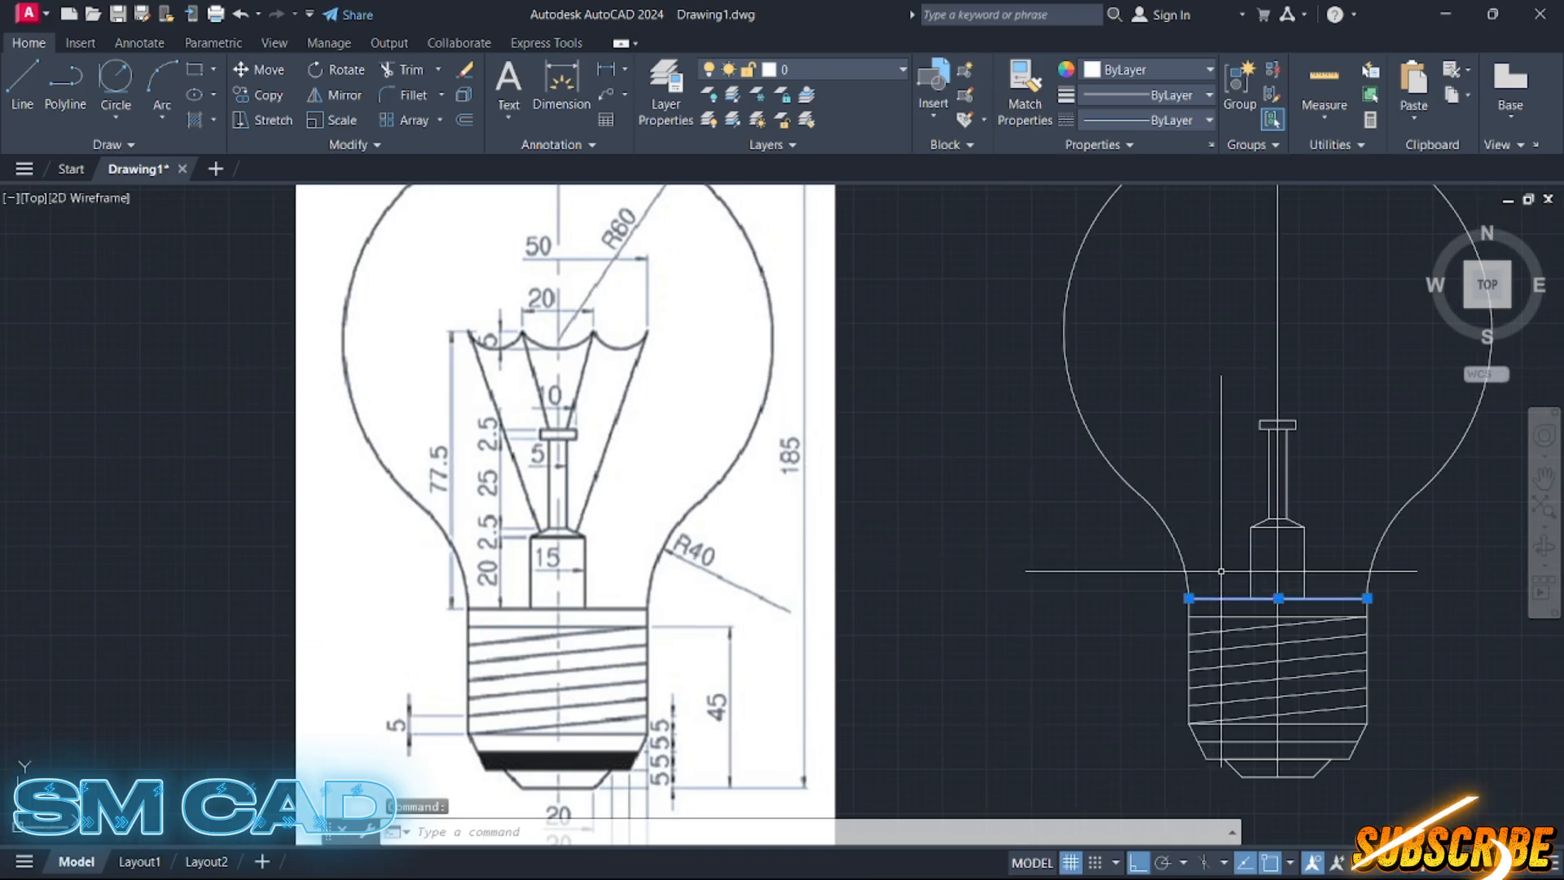
type("o")
key("Return")
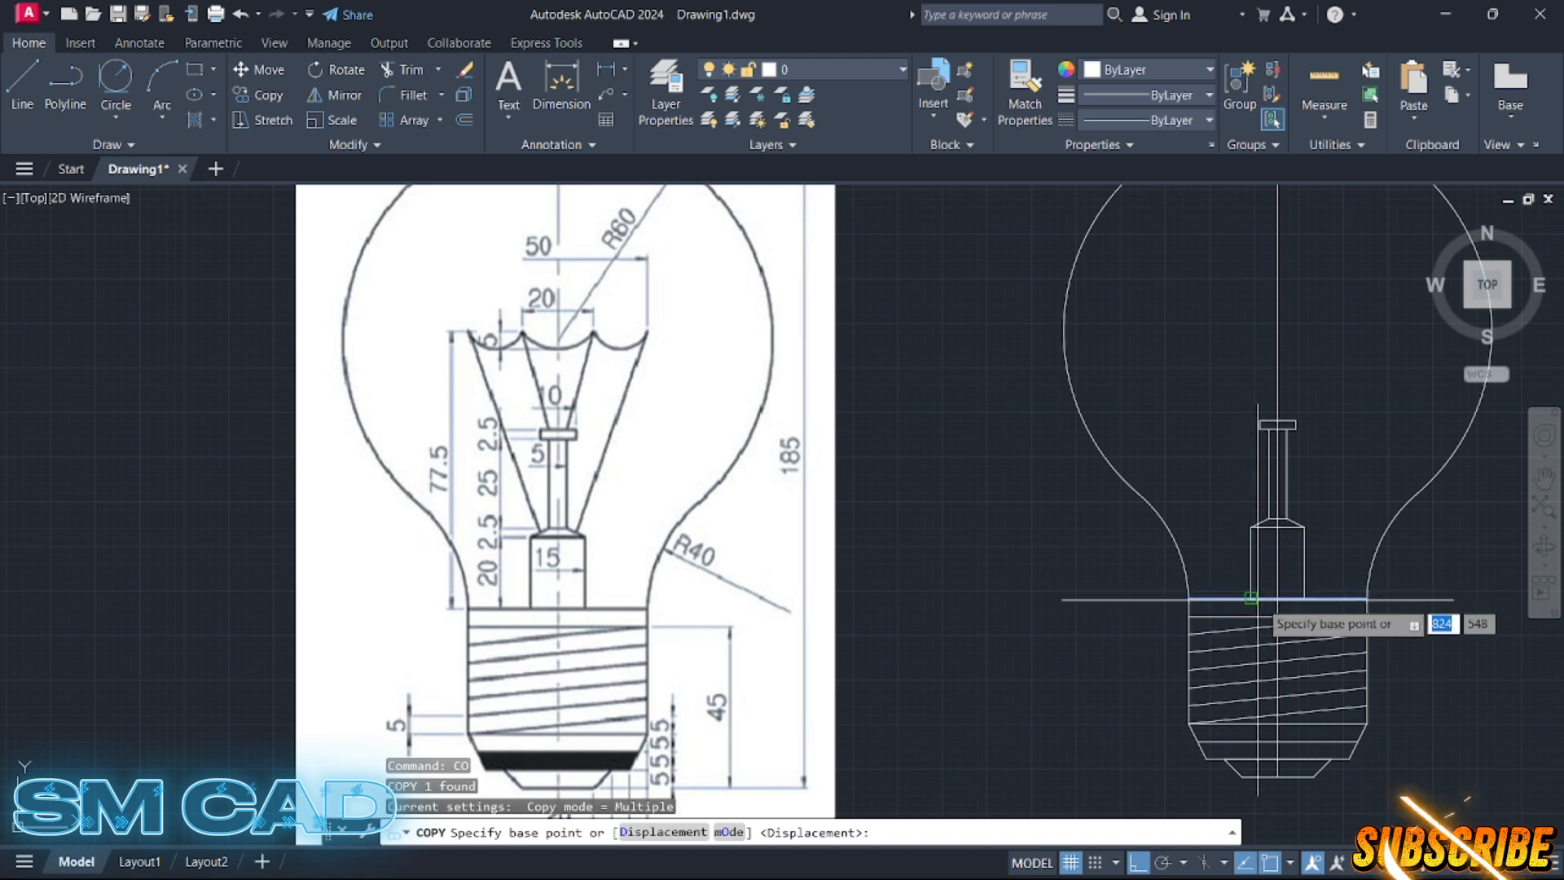
left_click(1279, 597)
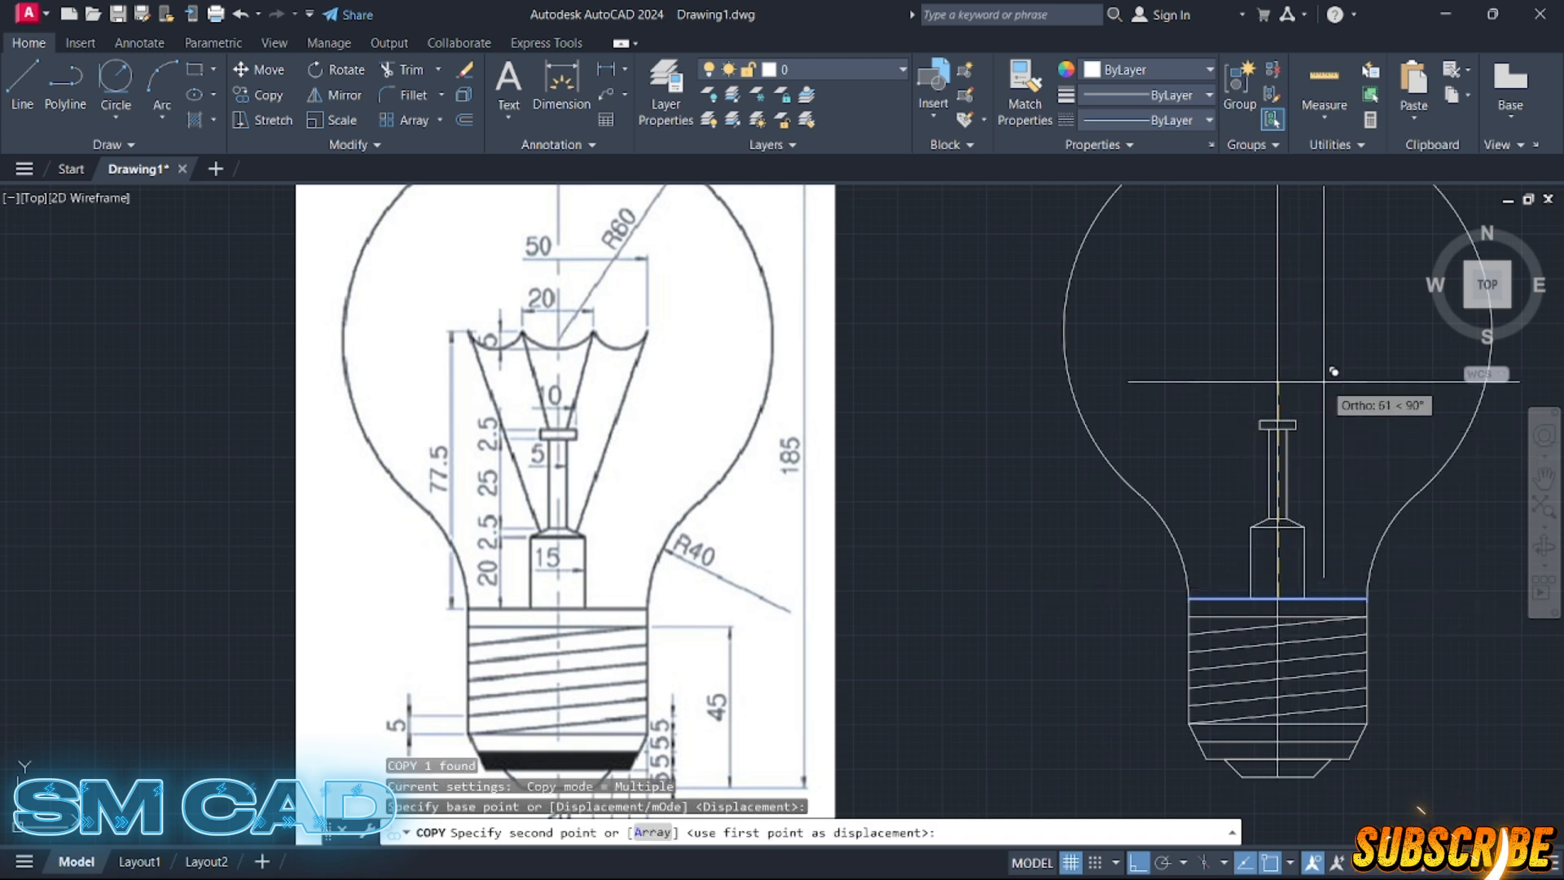
type("77.5")
key("Return")
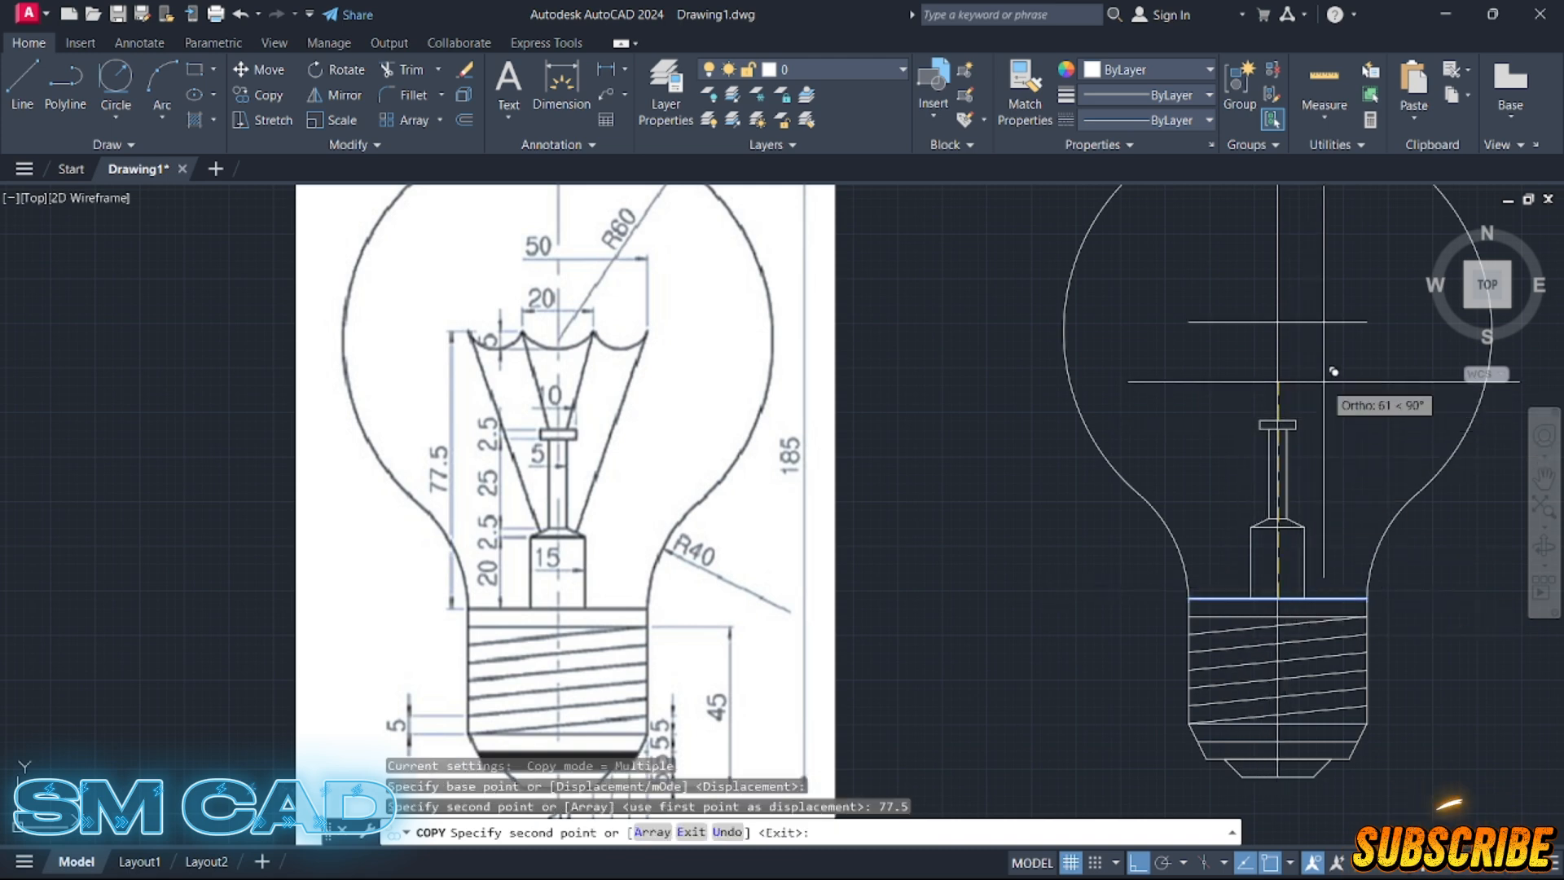
key("Escape")
key("Escape")
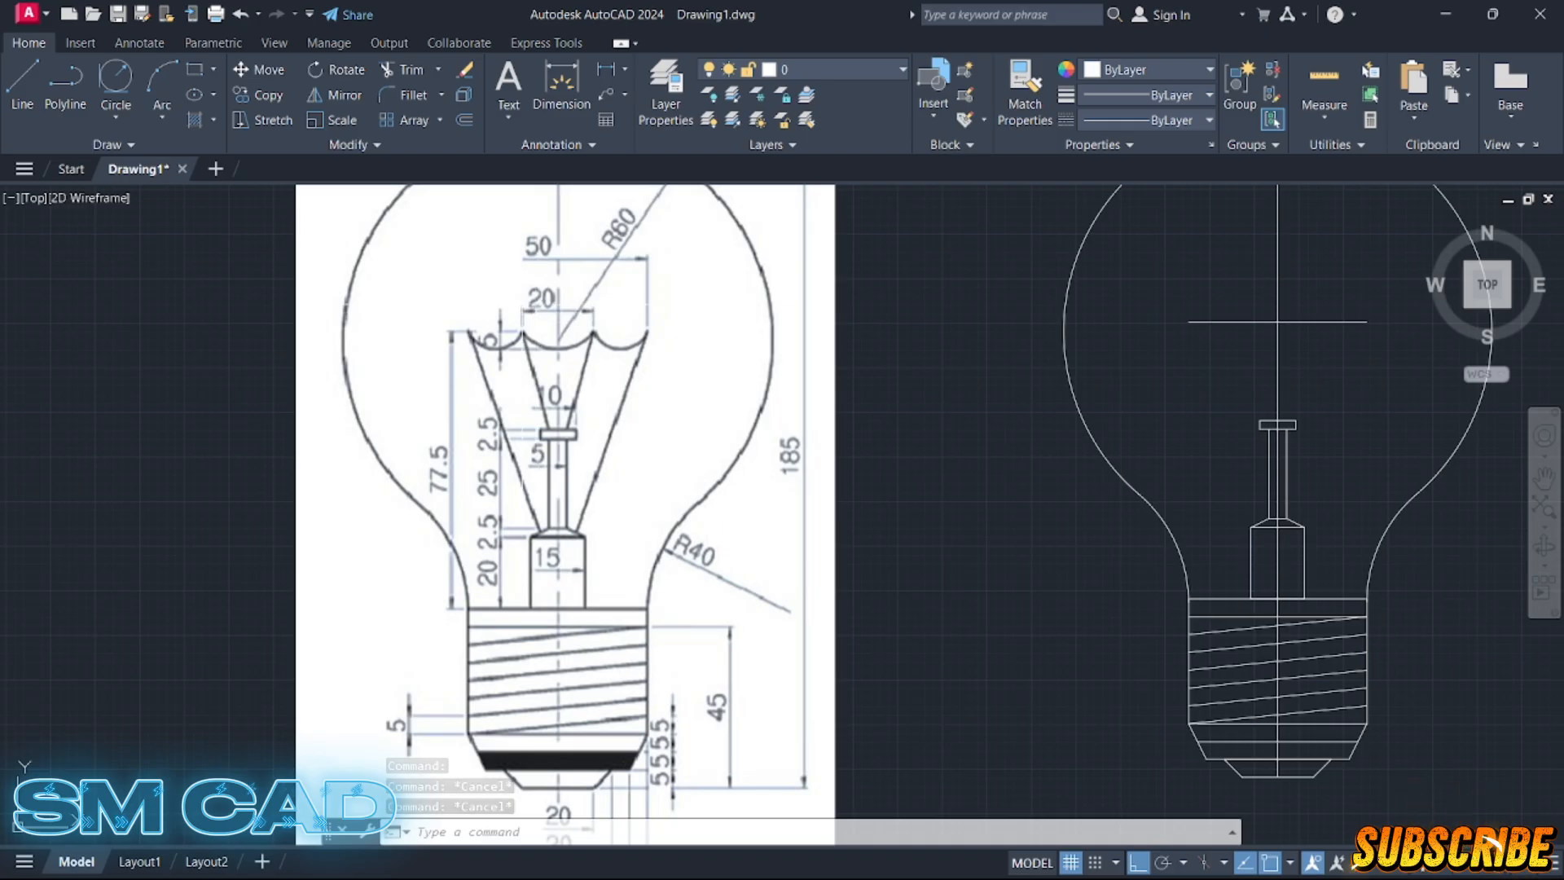
- Draw a horizontal line 20 long in the free space between the stem cap and the upper 50-long line
type("l")
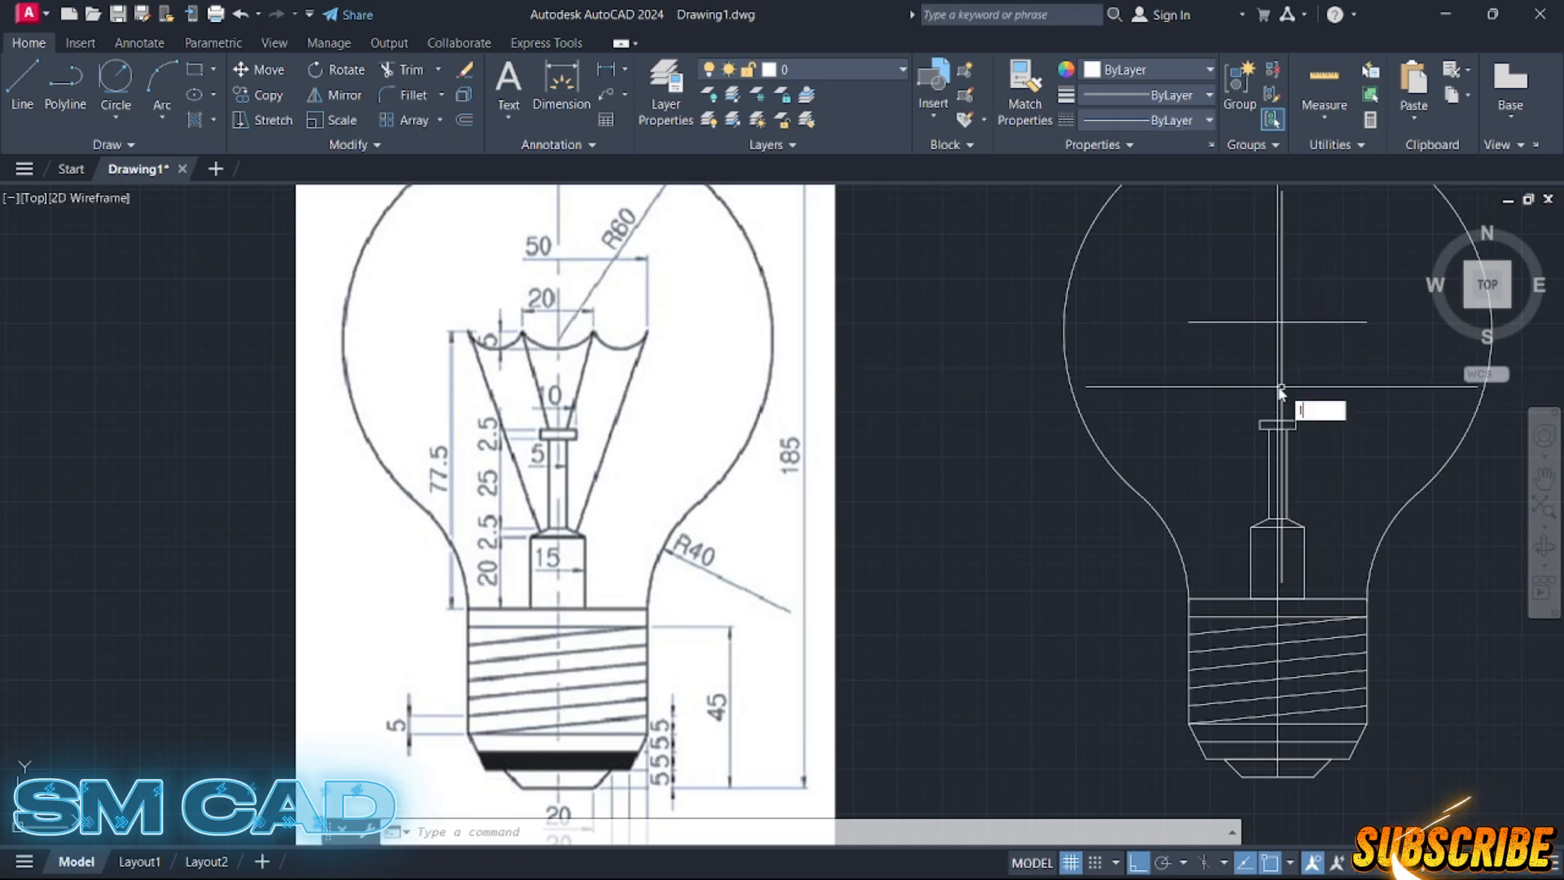
key("Return")
left_click(1147, 380)
type("2")
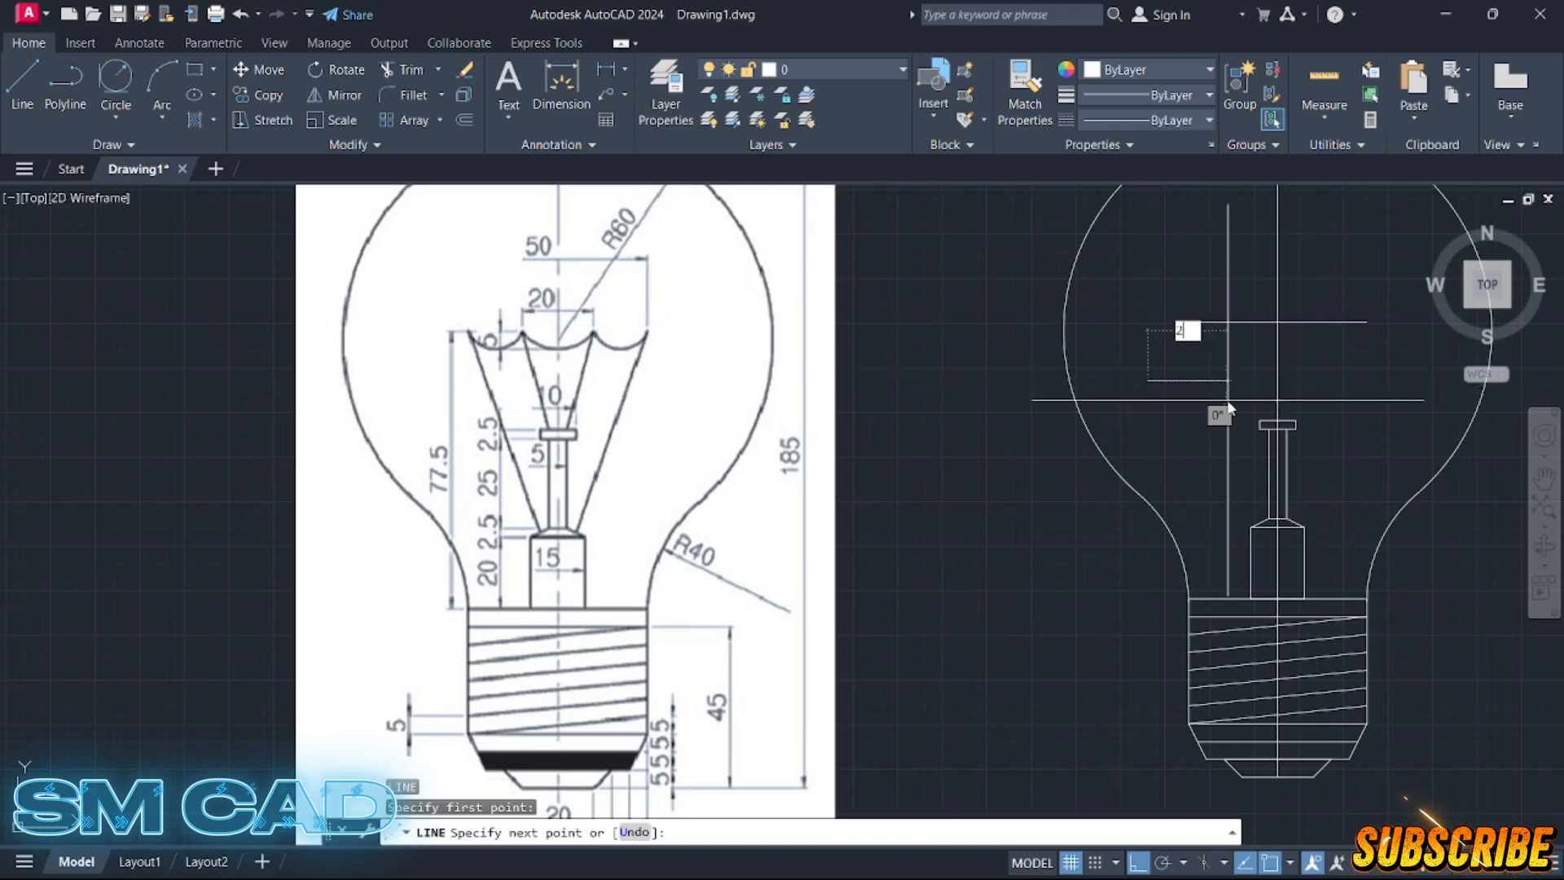
type("0")
key("Return")
key("Escape")
- Move the 20-long line by its midpoint onto the midpoint of the upper 50-long line at the centre line
left_click(1247, 359)
left_click(1196, 415)
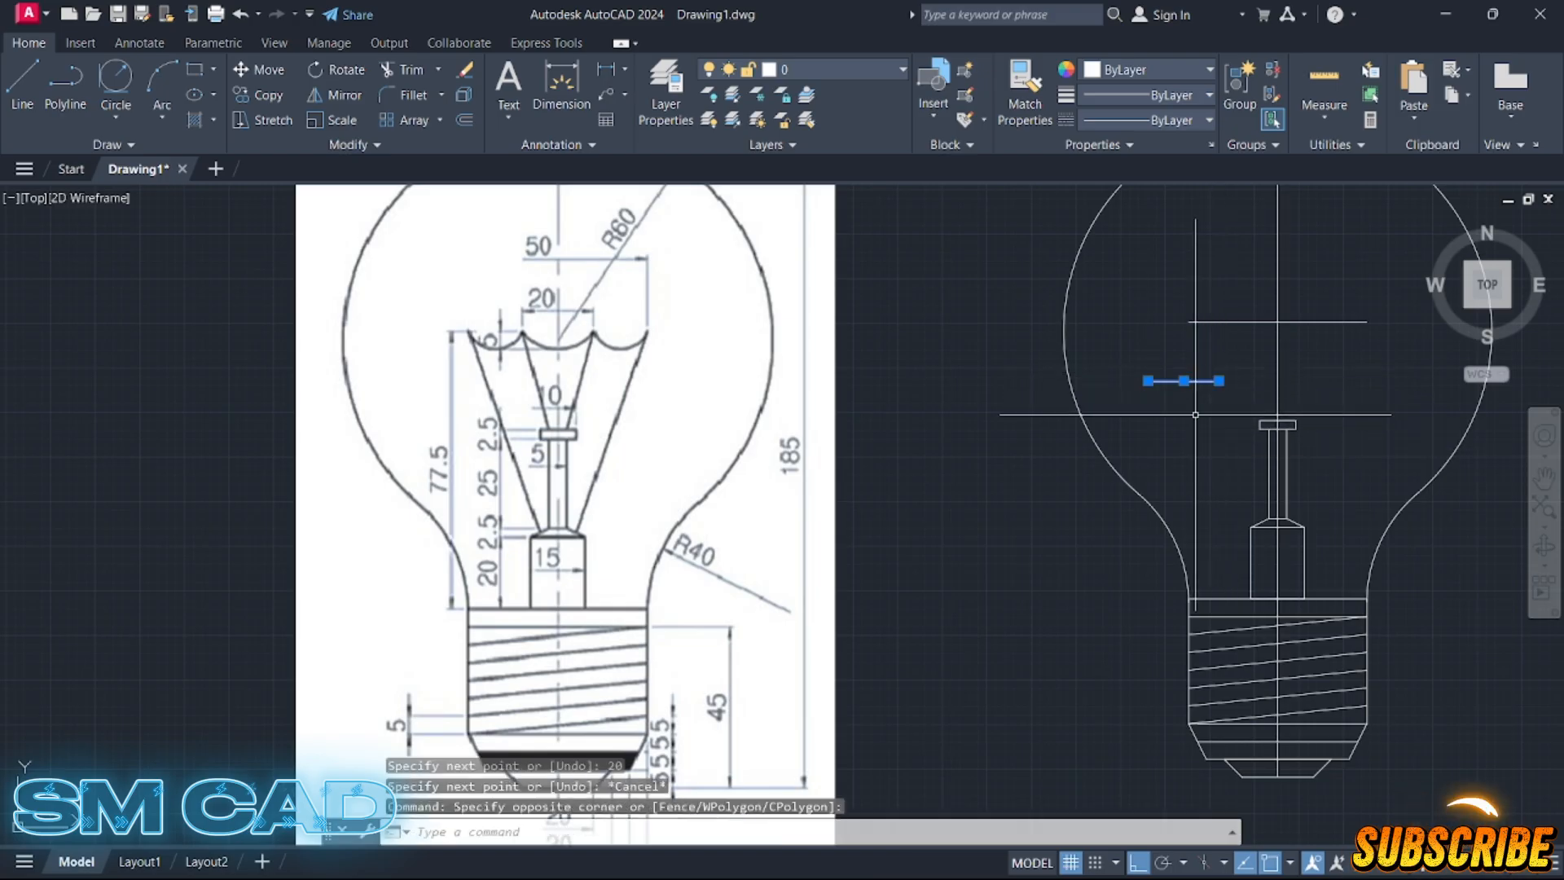
type("m")
key("Return")
left_click(1184, 380)
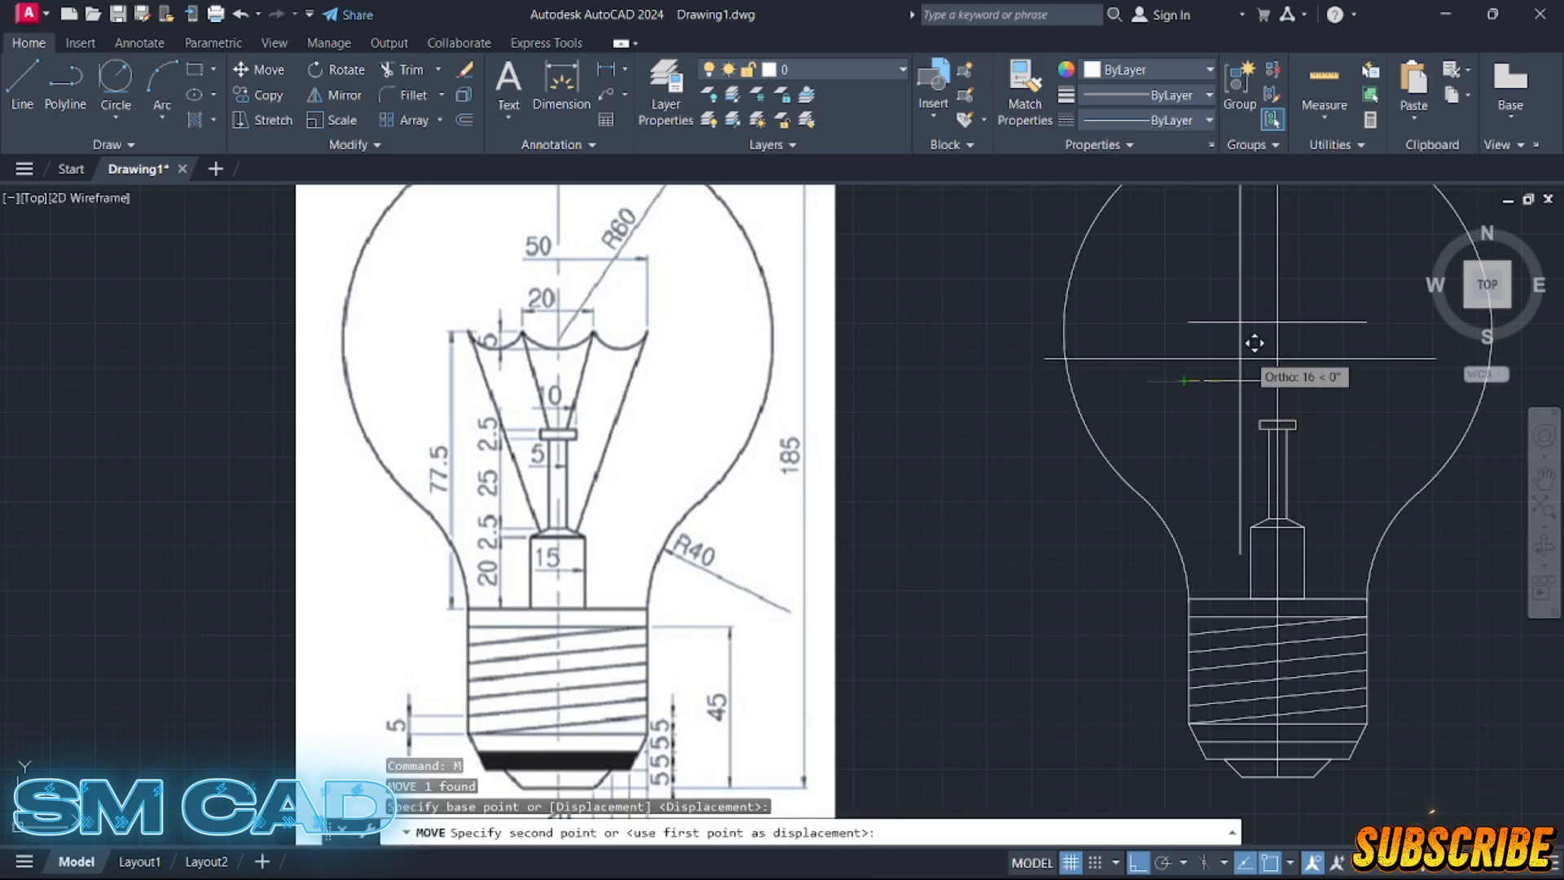
key("Escape")
key("Escape")
key("Escape")
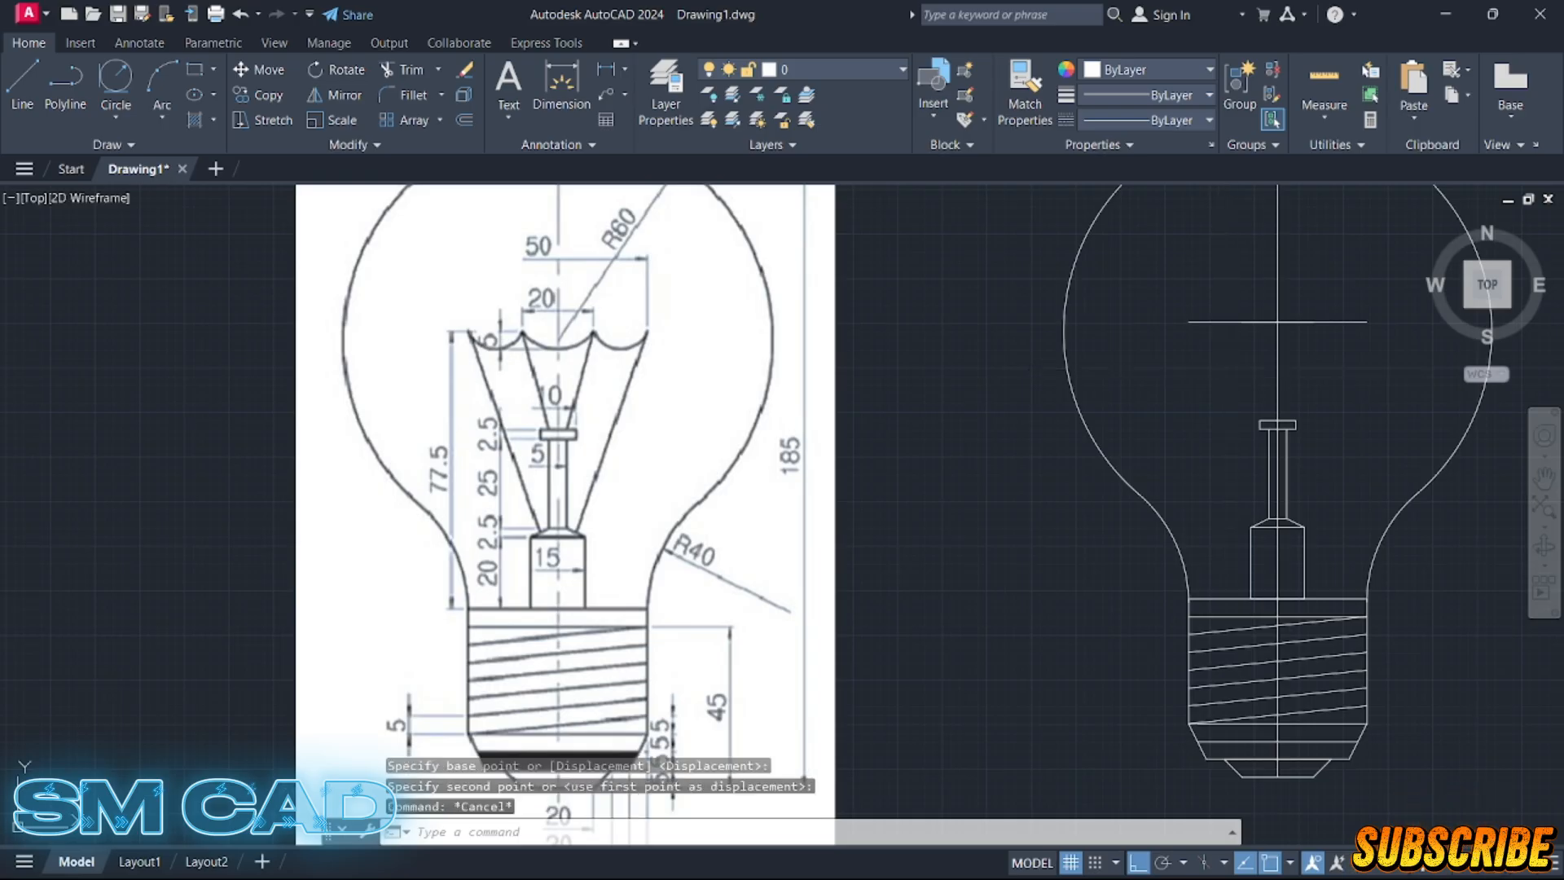
- Draw the left outer filament support from the midpoint of the stem's left sloped shoulder to the left end of the 50-long line
type("l")
key("Return")
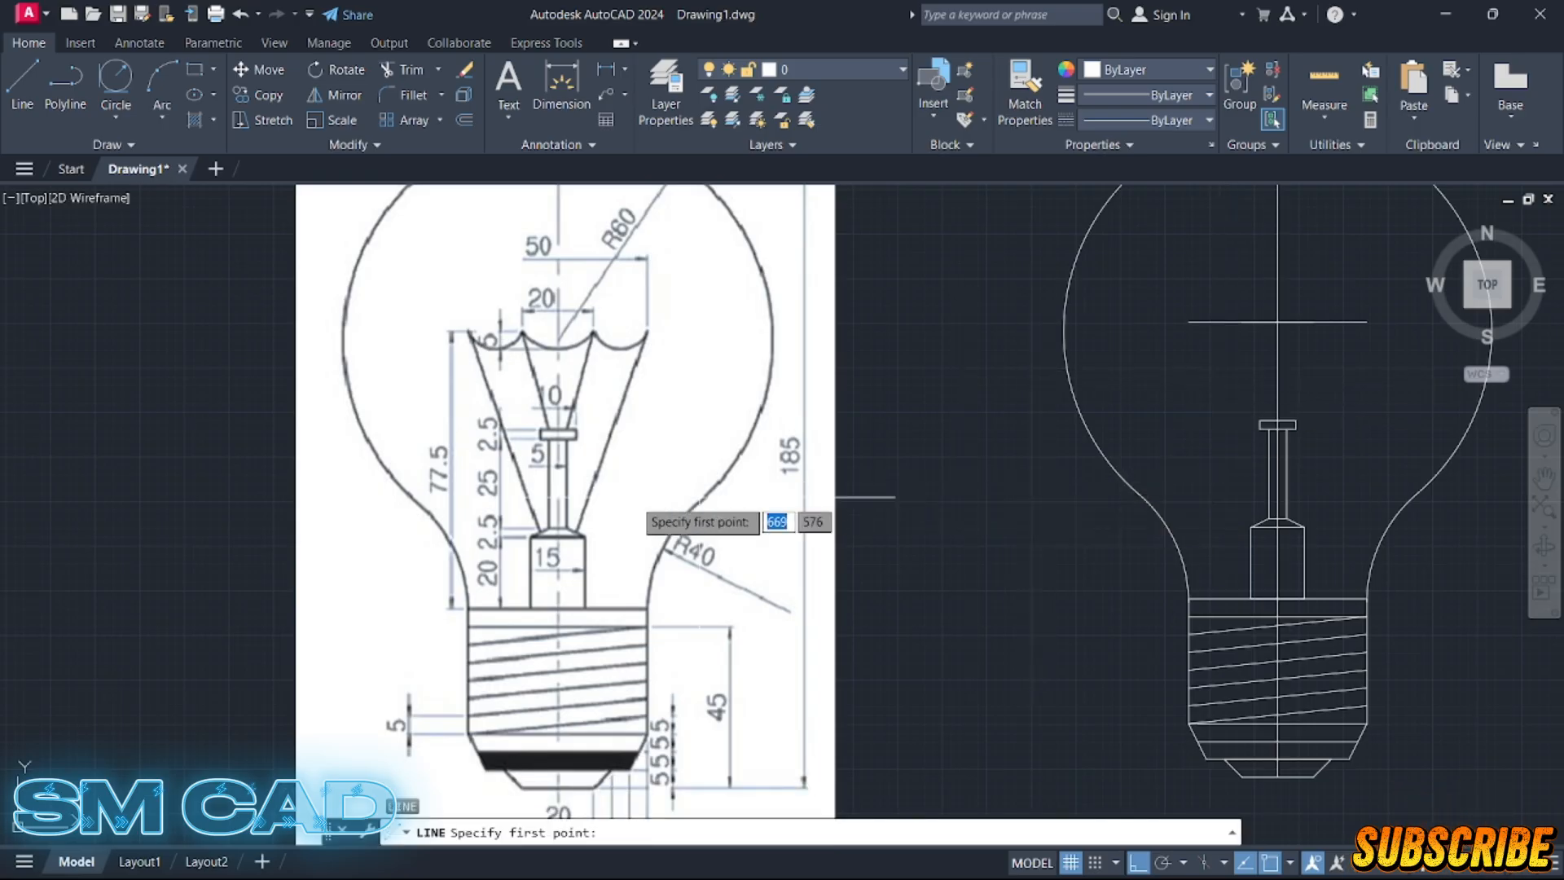
scroll(1271, 513, "up", 5)
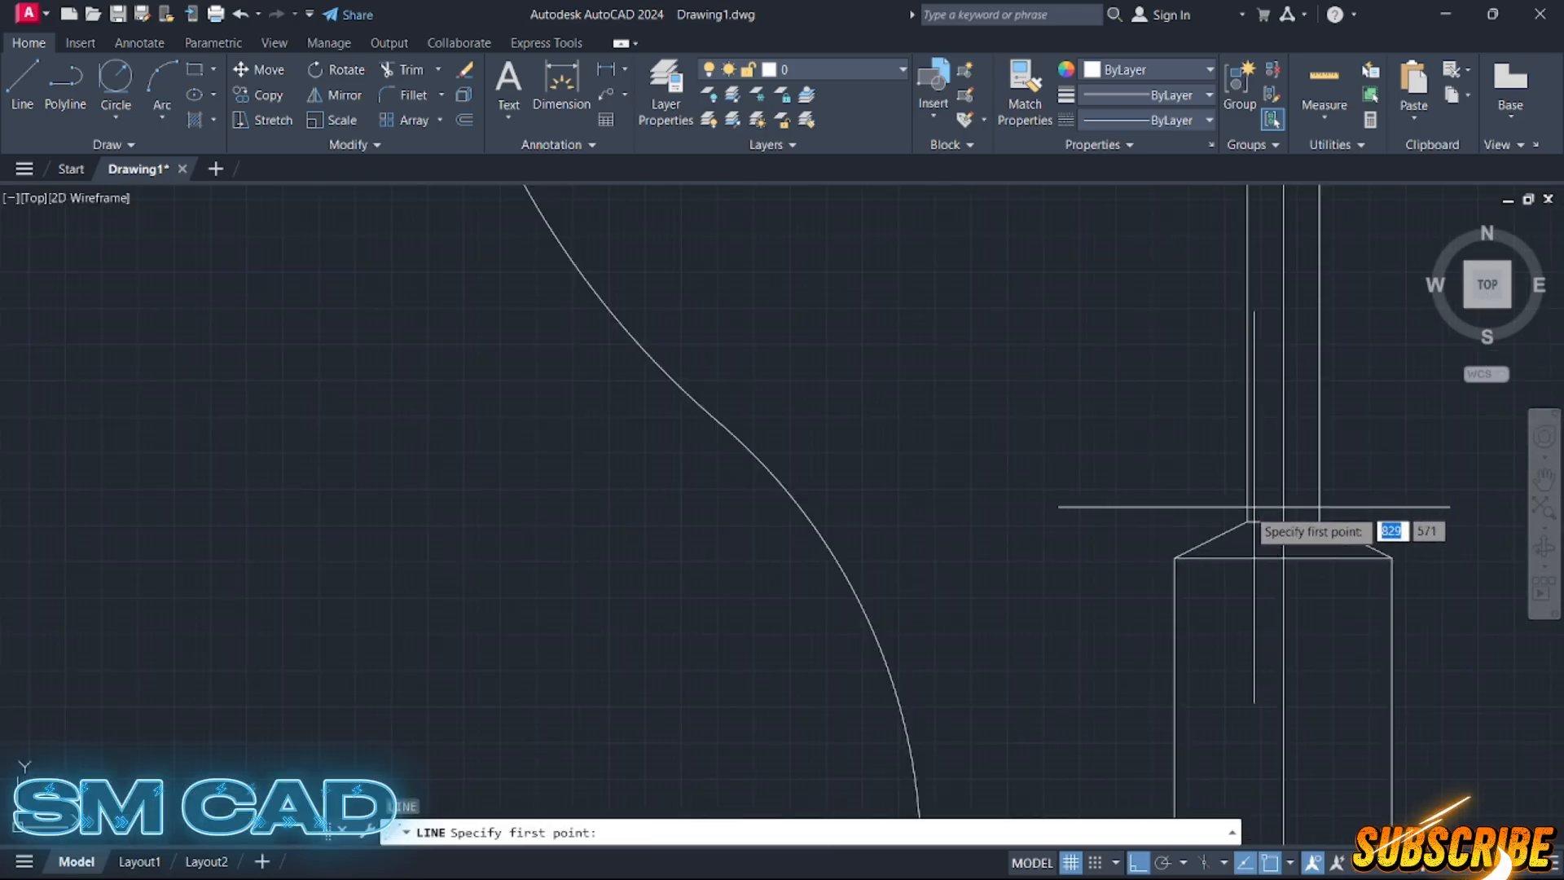
left_click(1214, 538)
scroll(1201, 451, "down", 2)
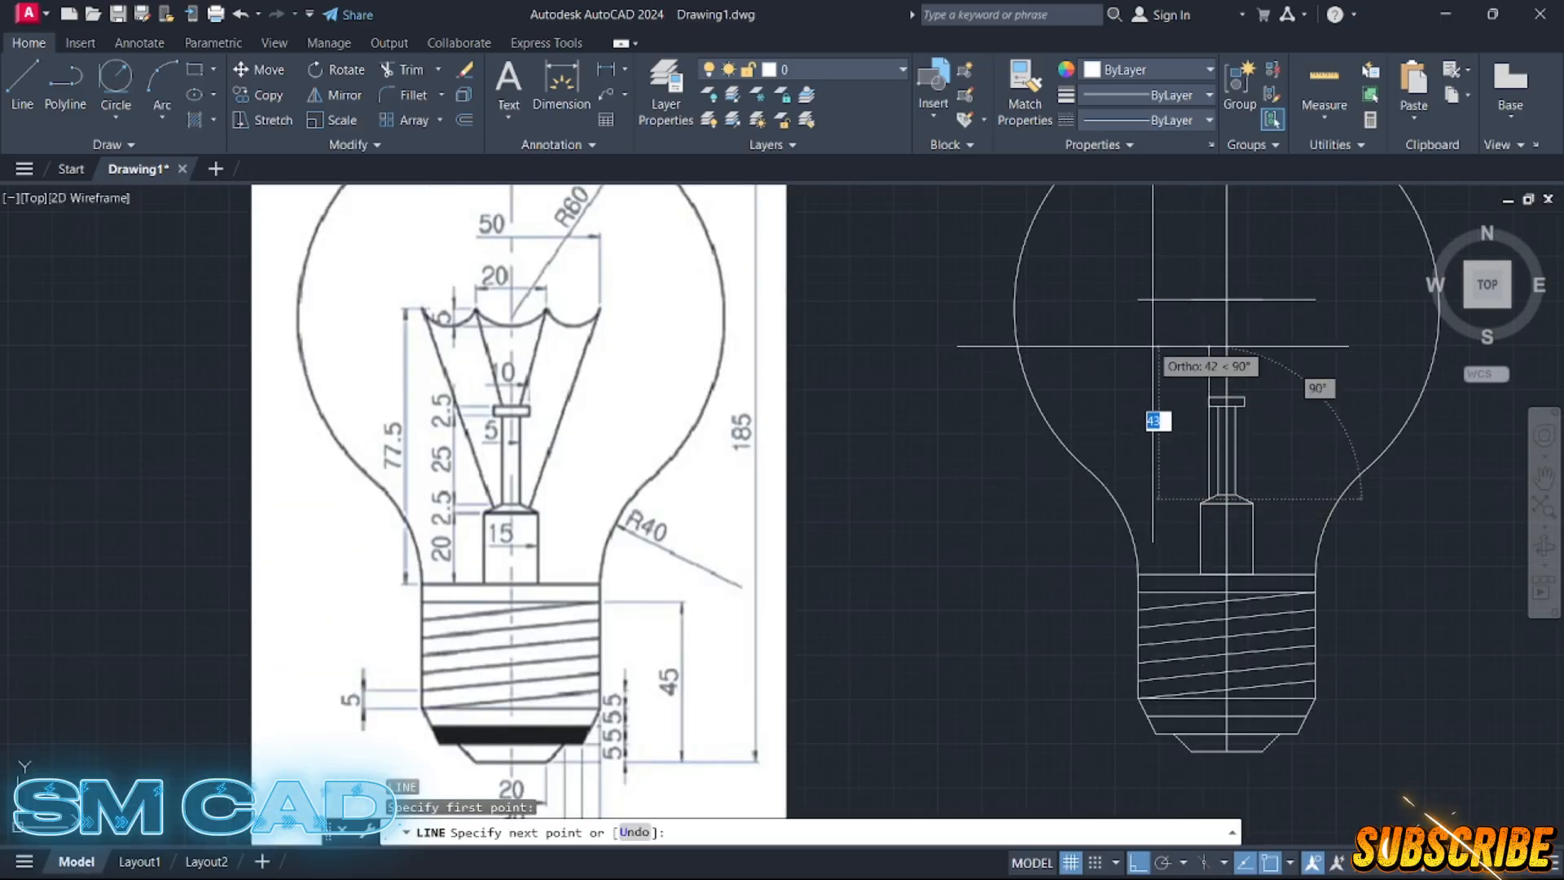
left_click(1138, 300)
key("Escape")
- Draw the right outer filament support from the midpoint of the stem's right sloped shoulder to the right end of the 50-long line
key("space")
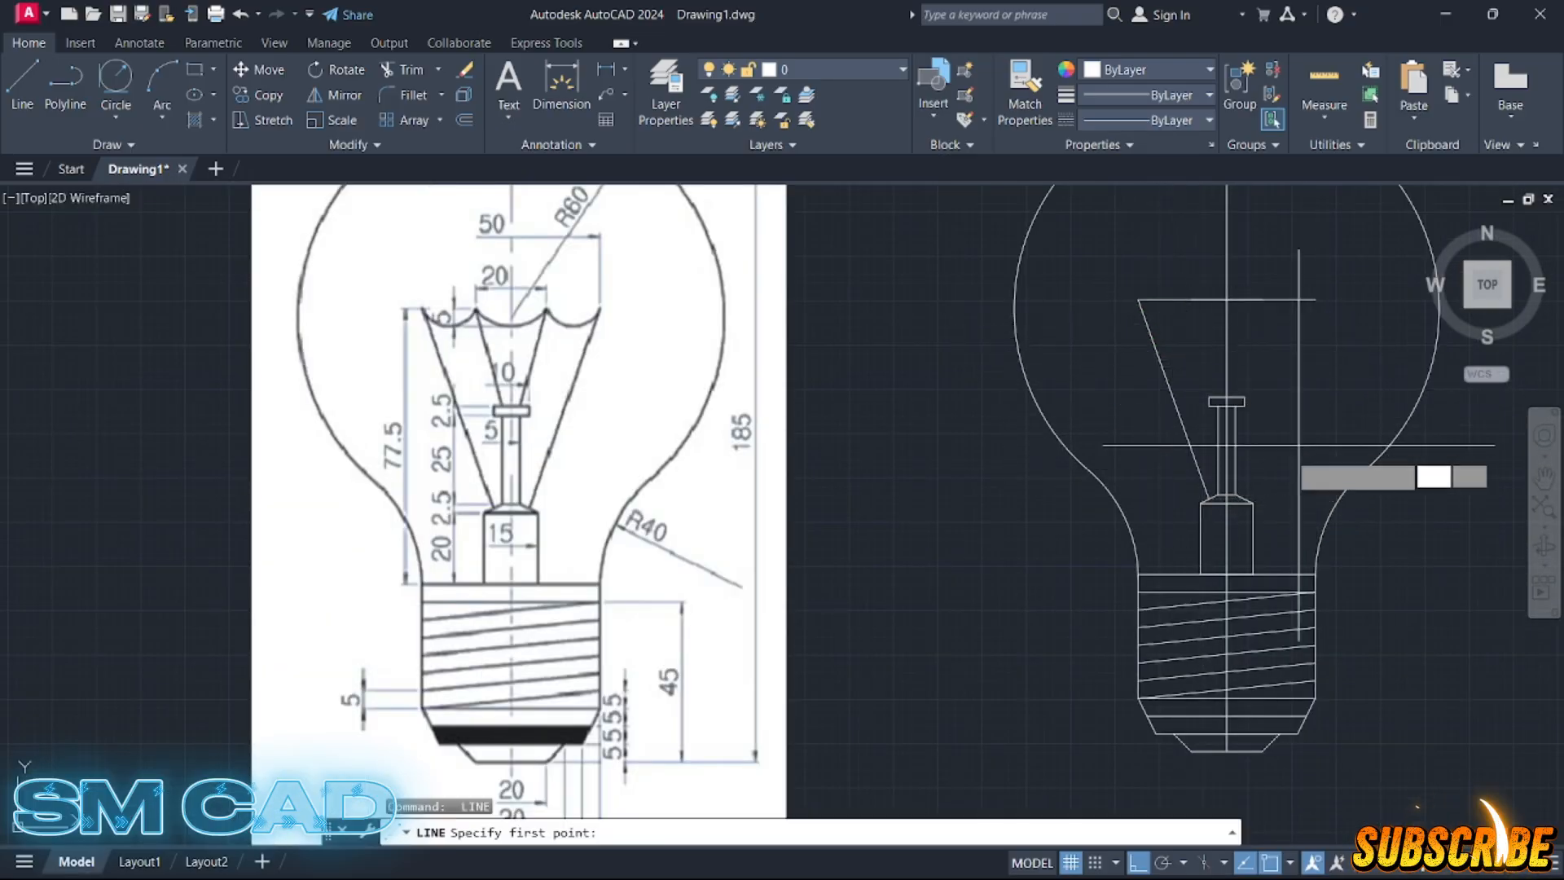
scroll(1283, 468, "up", 4)
left_click(1230, 532)
scroll(1230, 522, "down", 4)
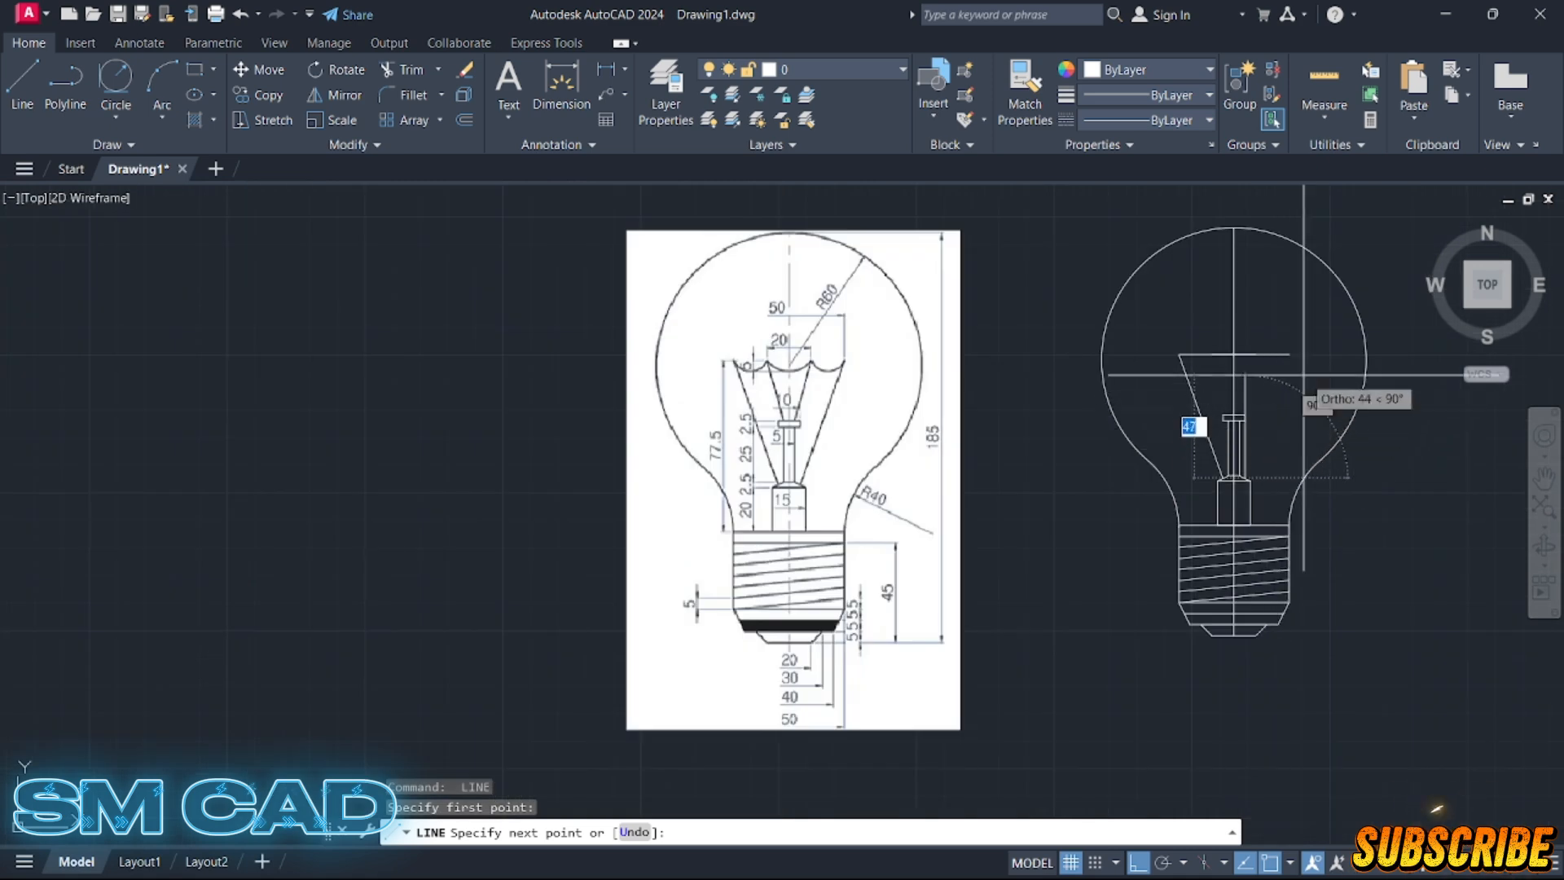
key("Escape")
- Draw the left inner support from the cap's top edge, above the left stem line, to the left end of the 20-long line
scroll(1246, 408, "up", 5)
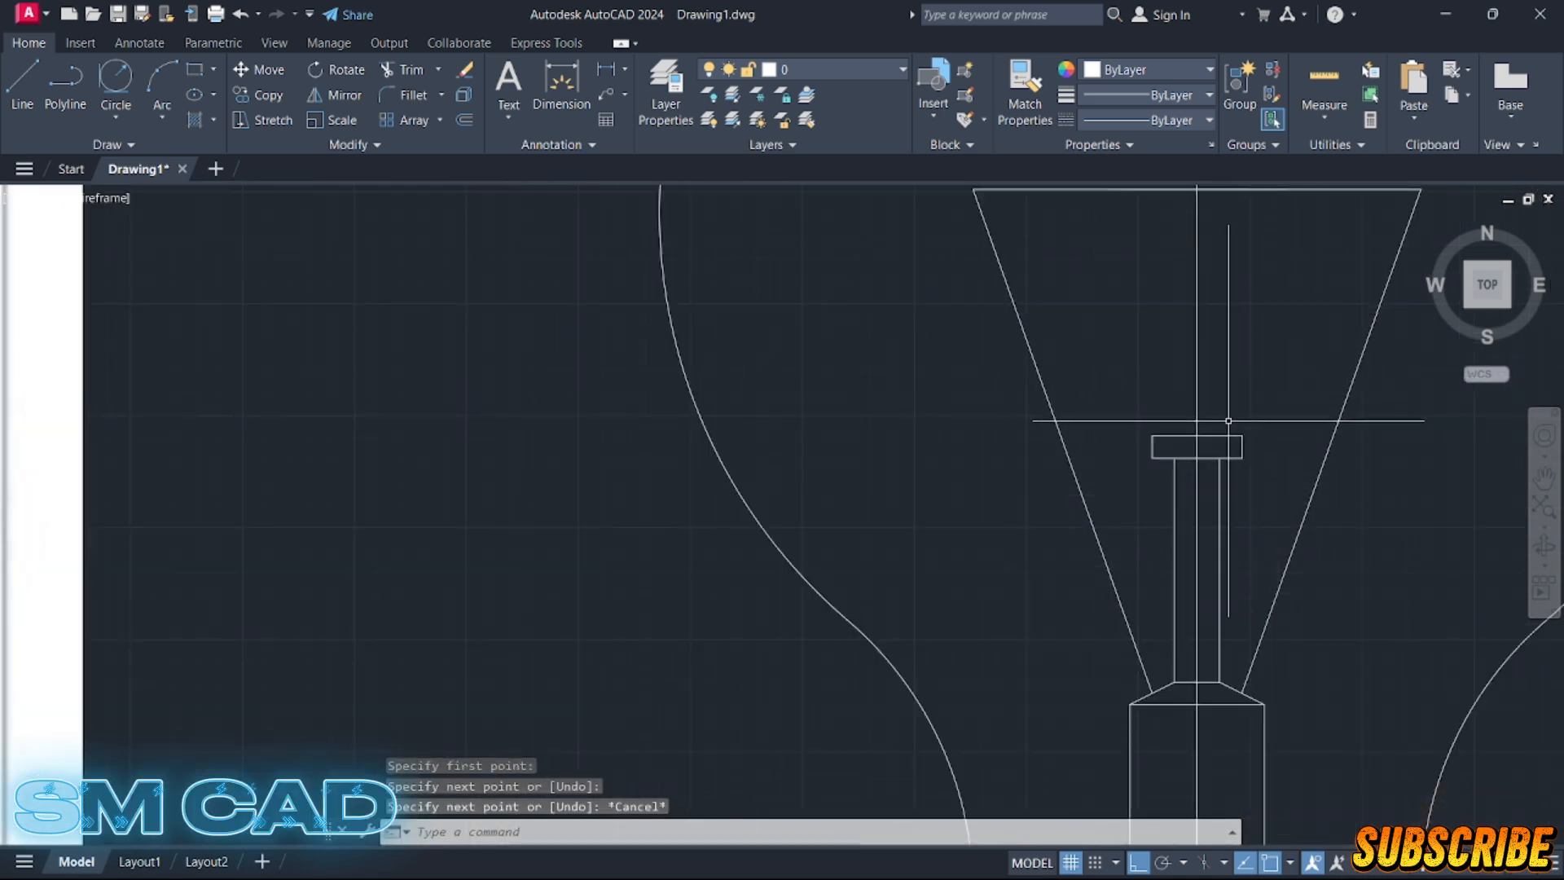
key("space")
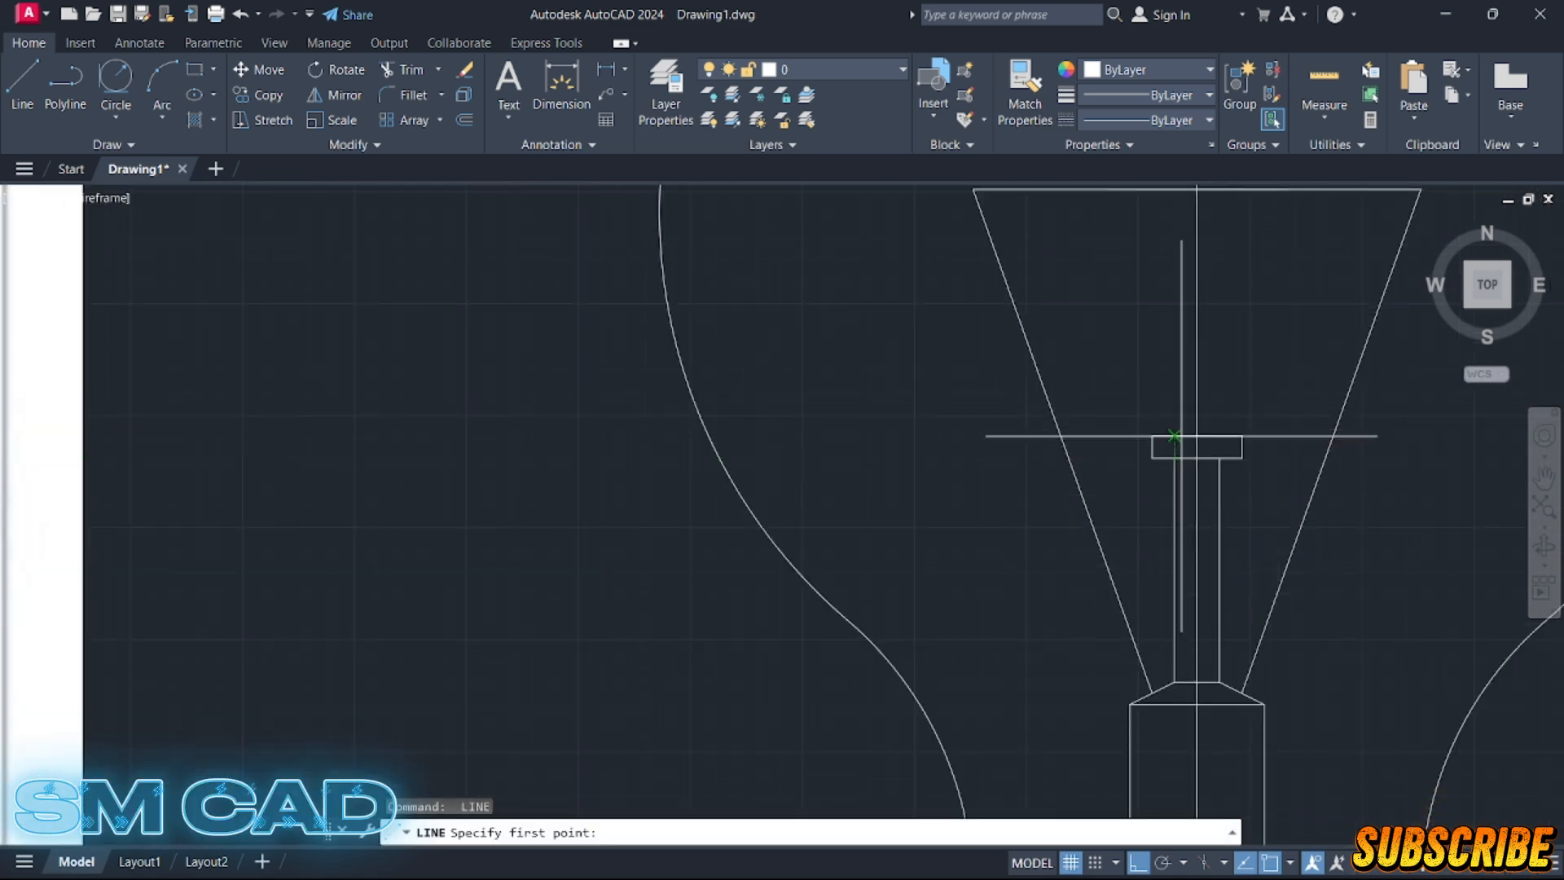
scroll(1182, 436, "down", 2)
left_click(1128, 428)
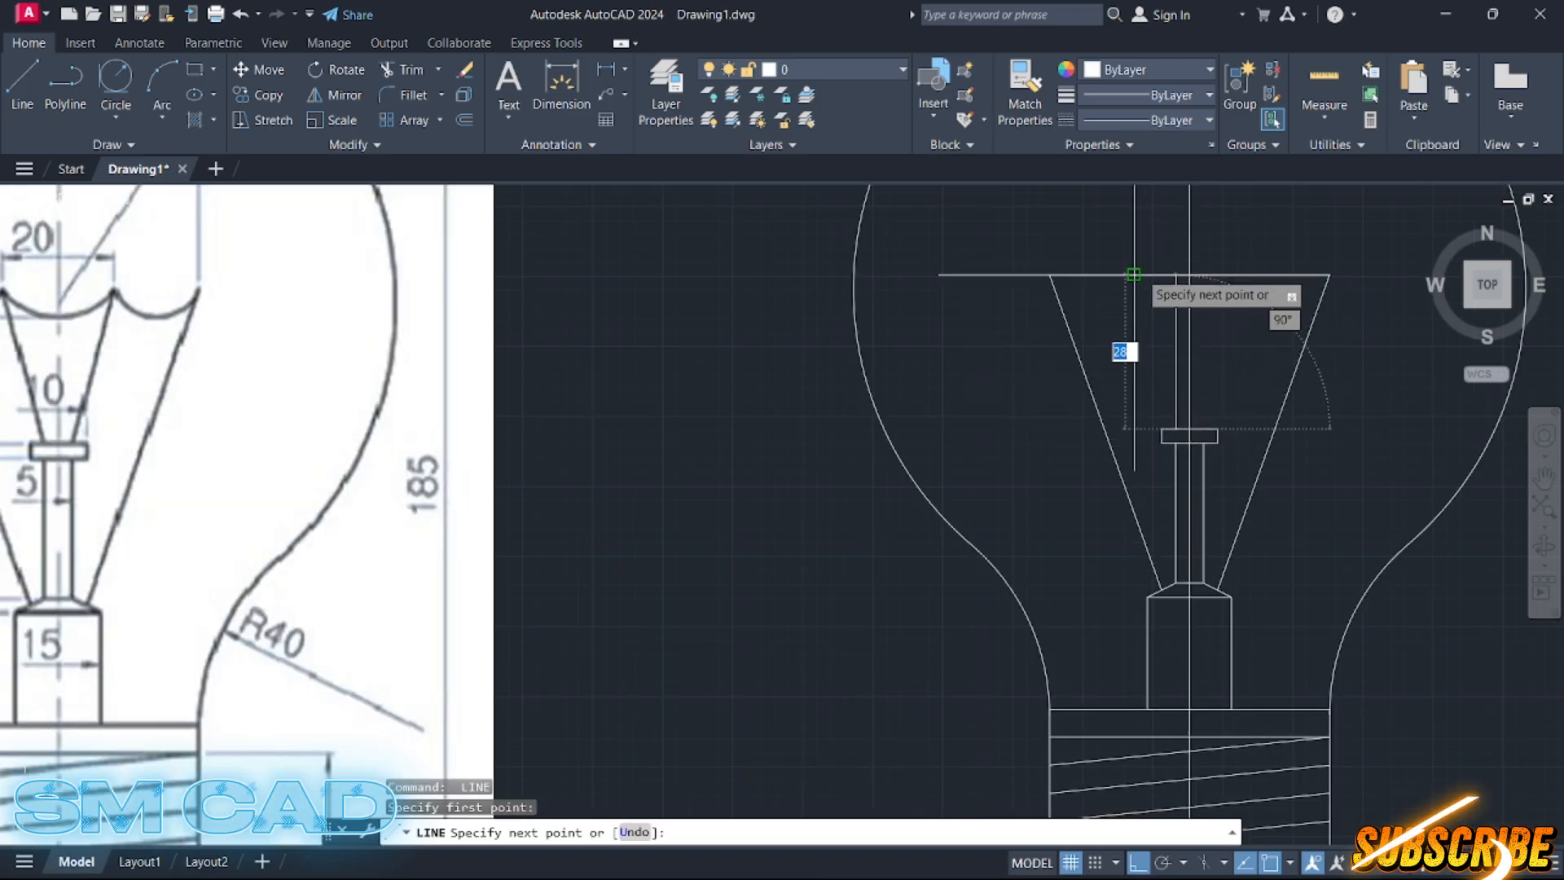
key("Escape")
- Draw the right inner support from the cap's top edge, above the right stem line, to the right end of the 20-long line
key("space")
scroll(1206, 415, "up", 5)
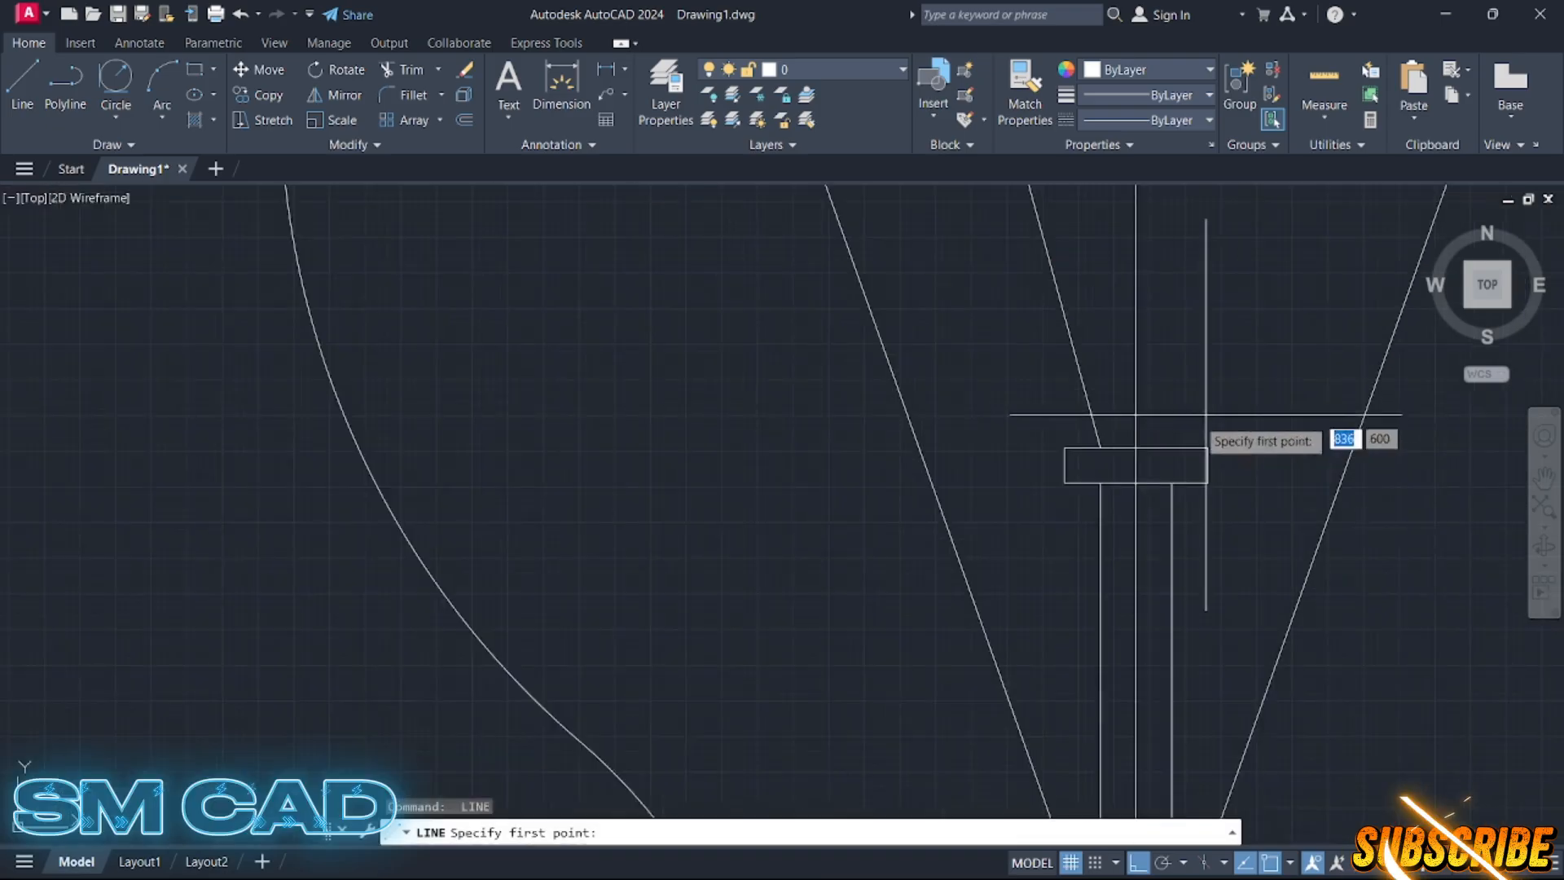
left_click(1172, 448)
scroll(1213, 418, "down", 2)
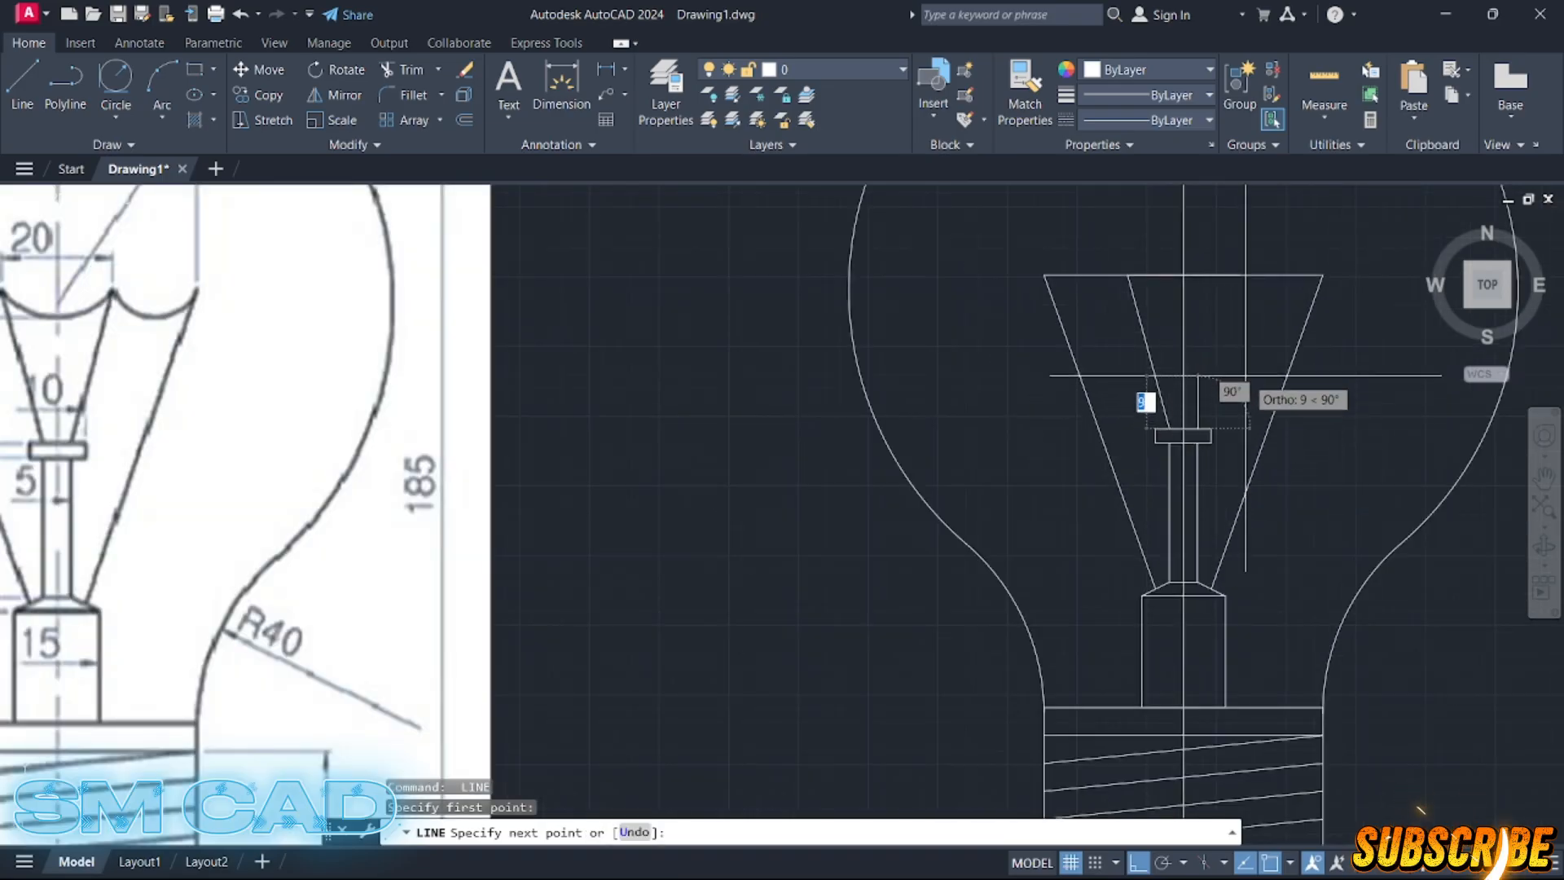
key("Escape")
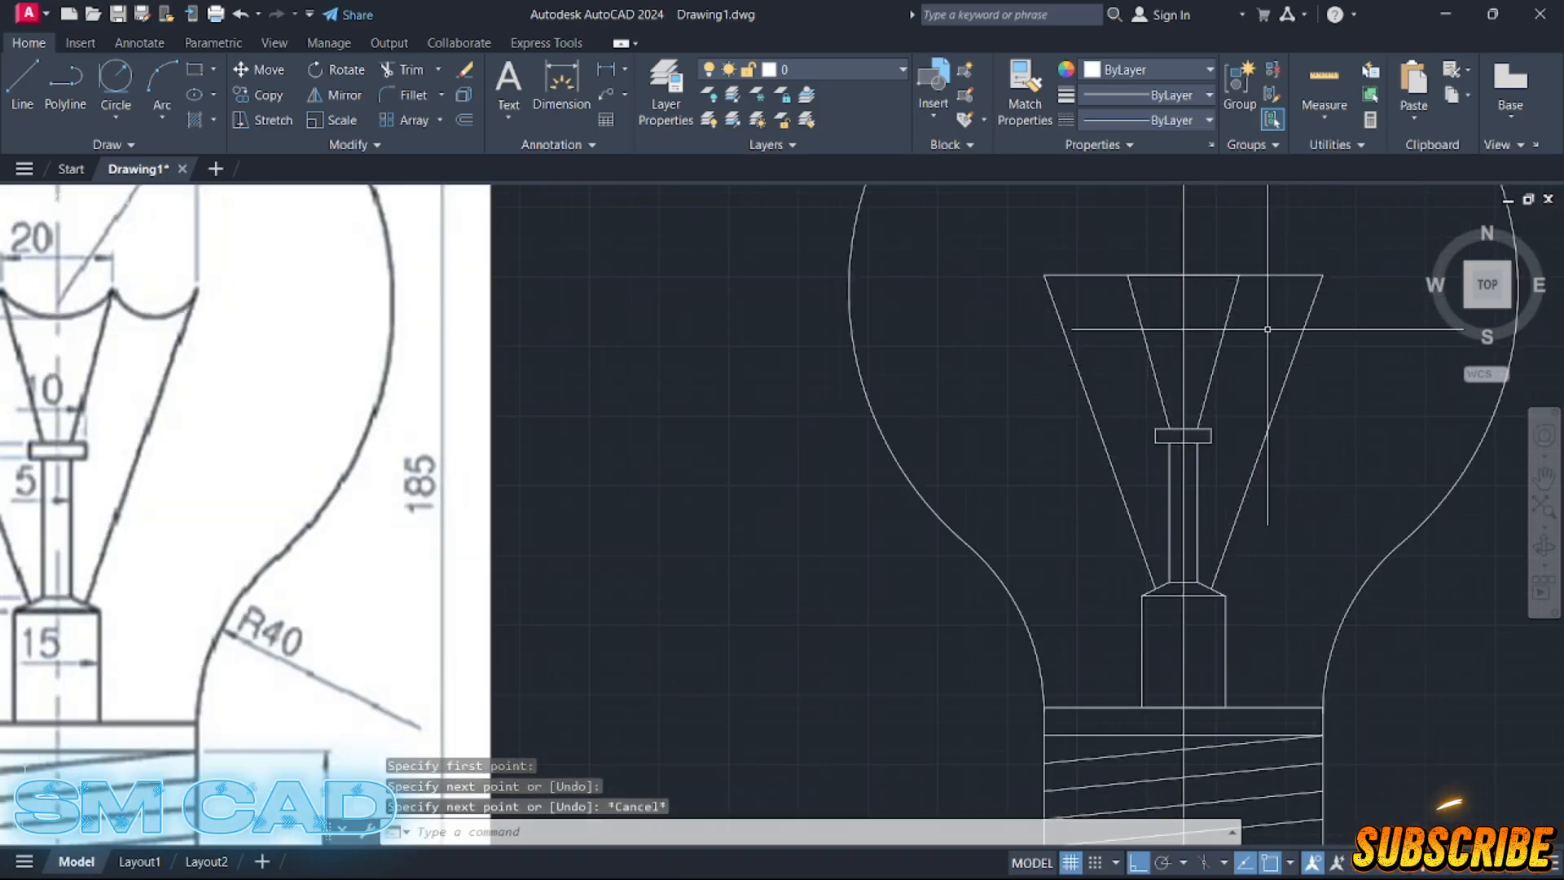
key("Escape")
- Copy the 50-long line on top of the filament supports 5 straight down
scroll(1162, 418, "down", 2)
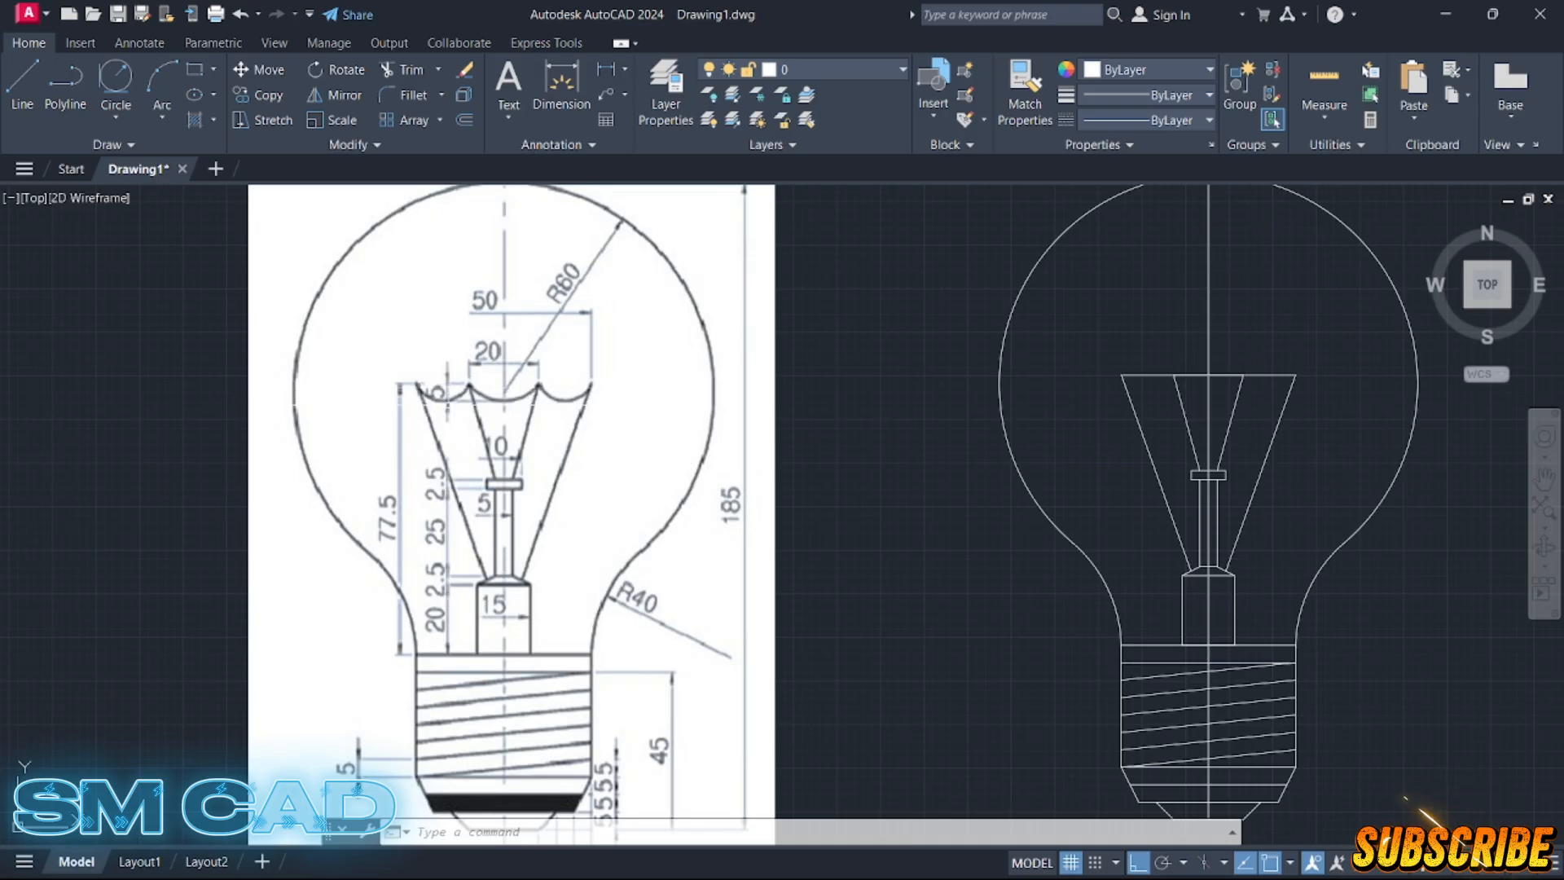
scroll(1139, 368, "up", 2)
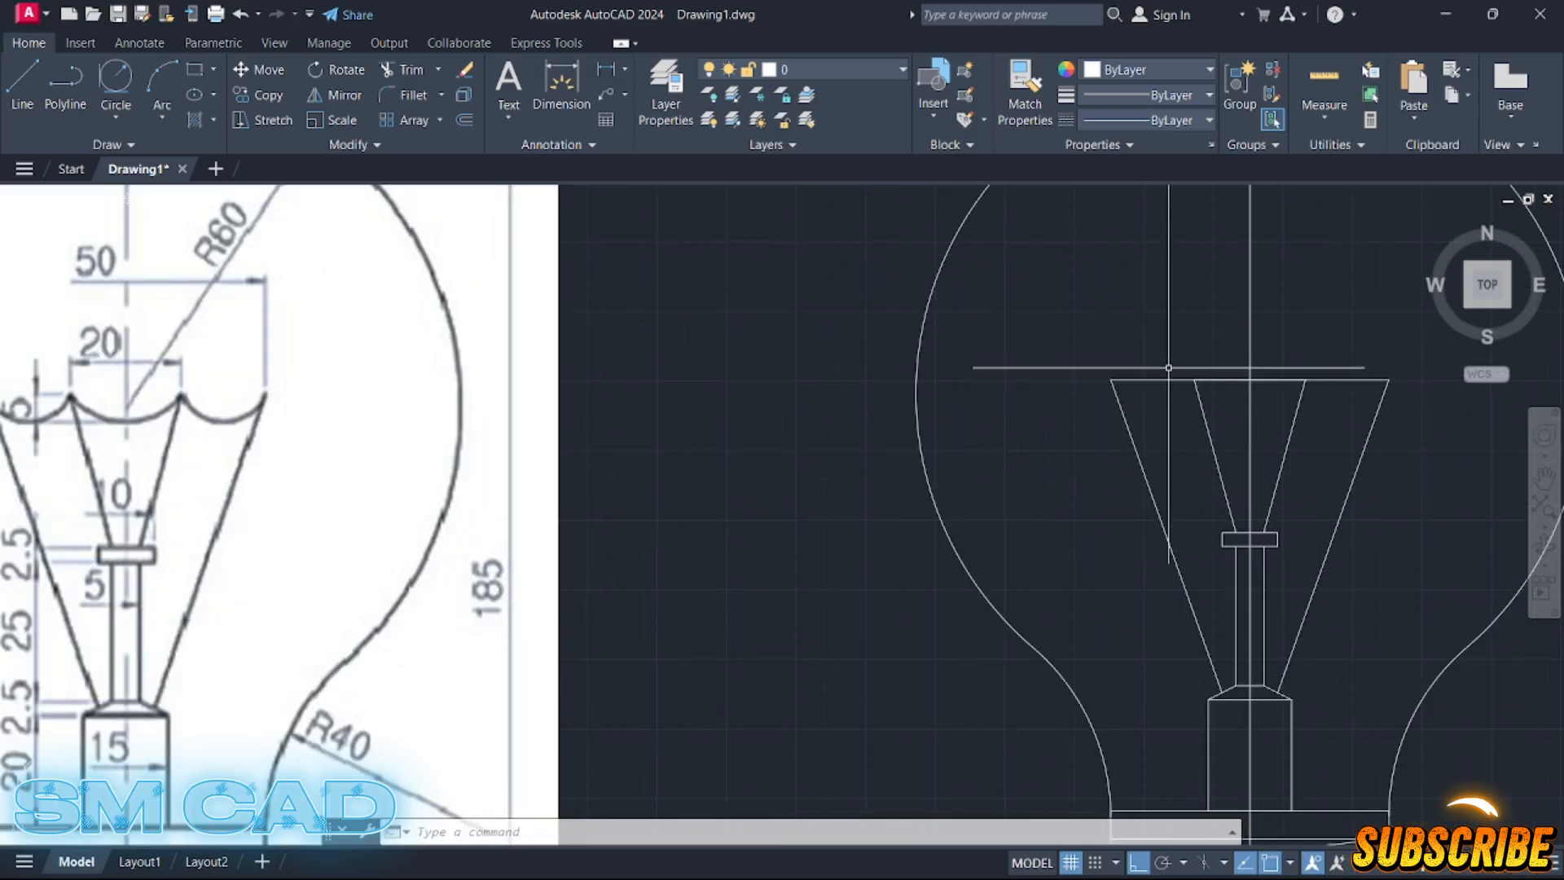
left_click(1160, 371)
left_click(1158, 398)
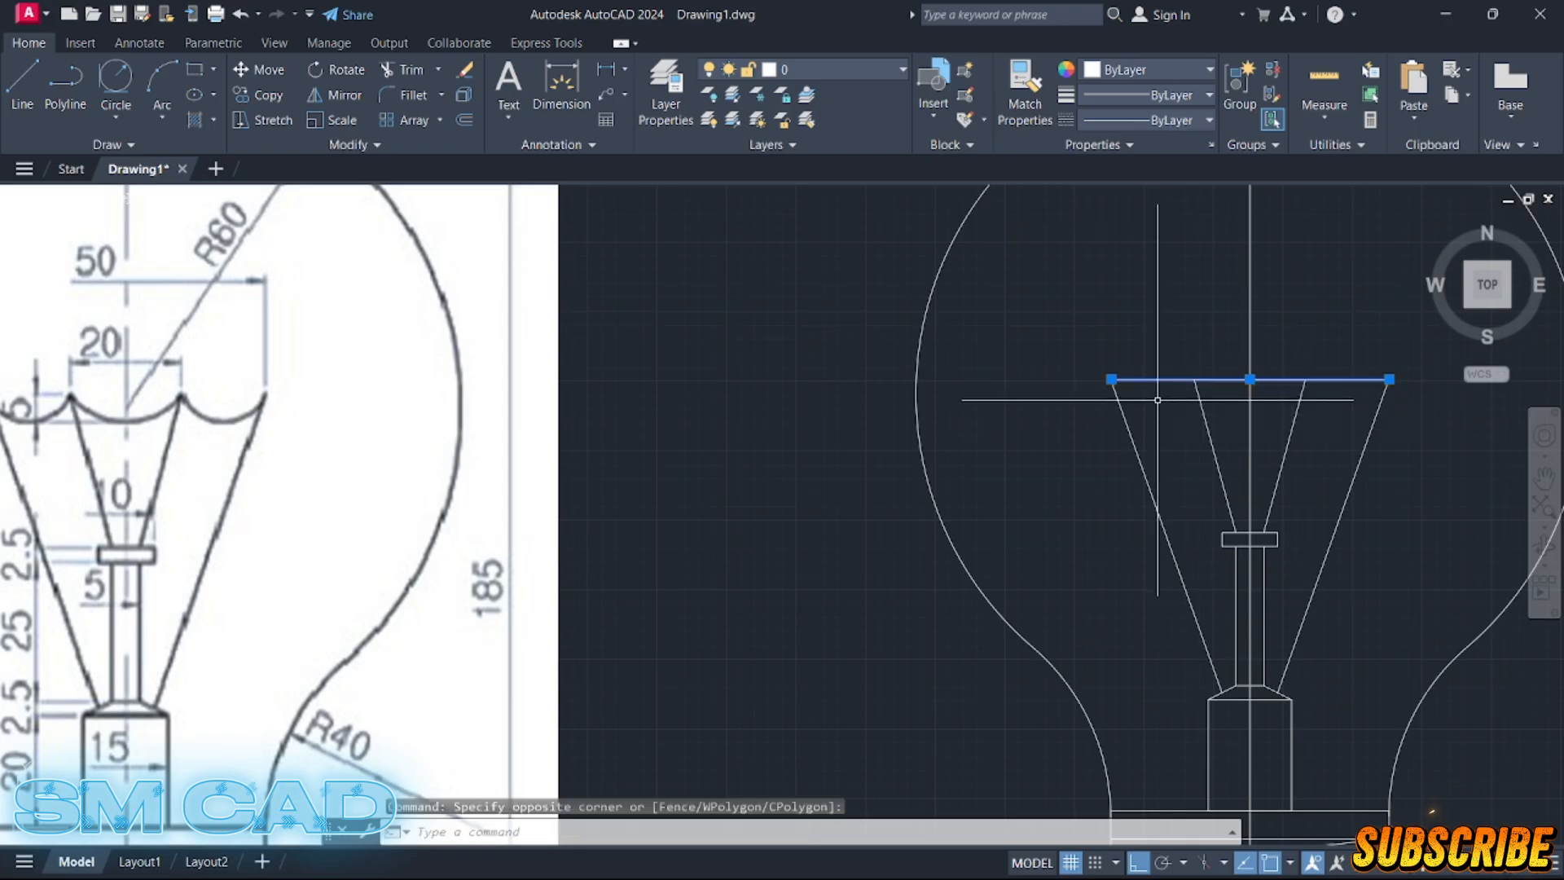
type("co")
key("Return")
scroll(1177, 398, "up", 2)
left_click(1205, 368)
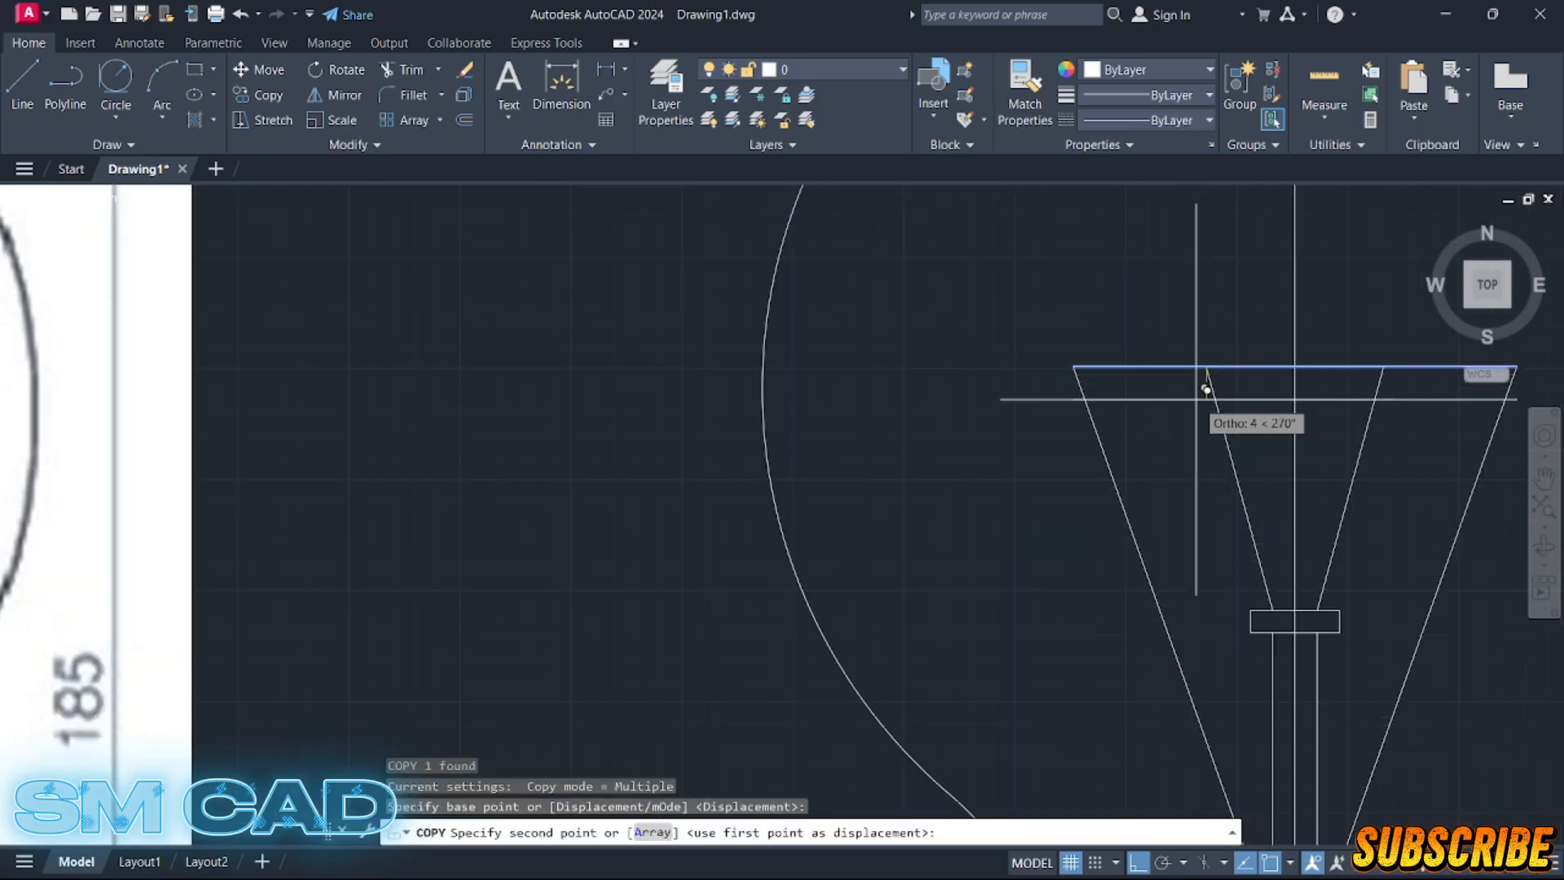
type("5")
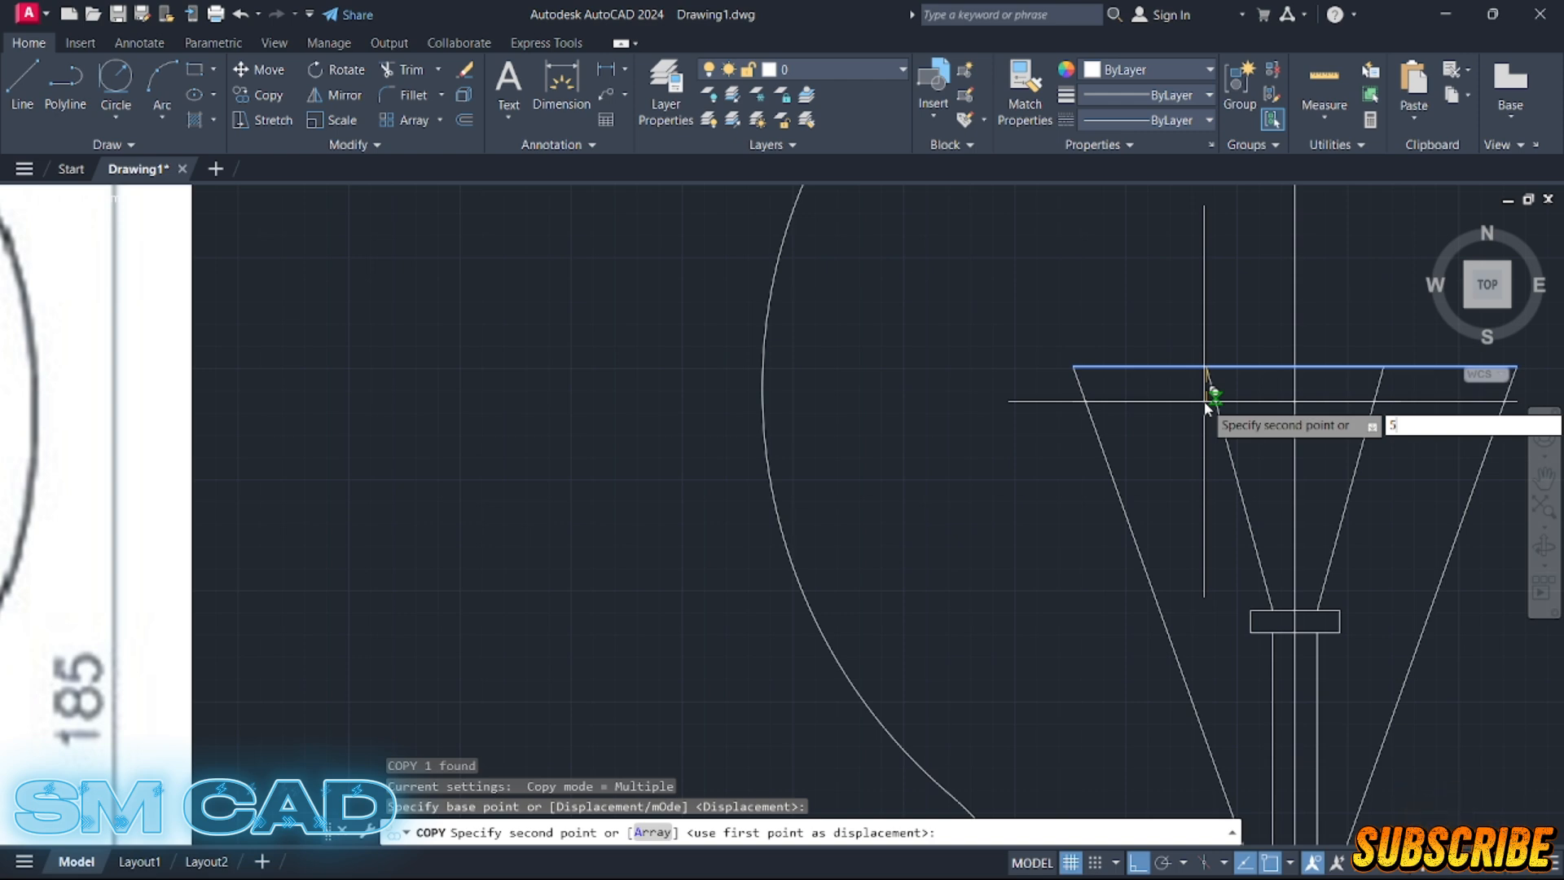
key("Return")
key("Escape")
key("Escape")
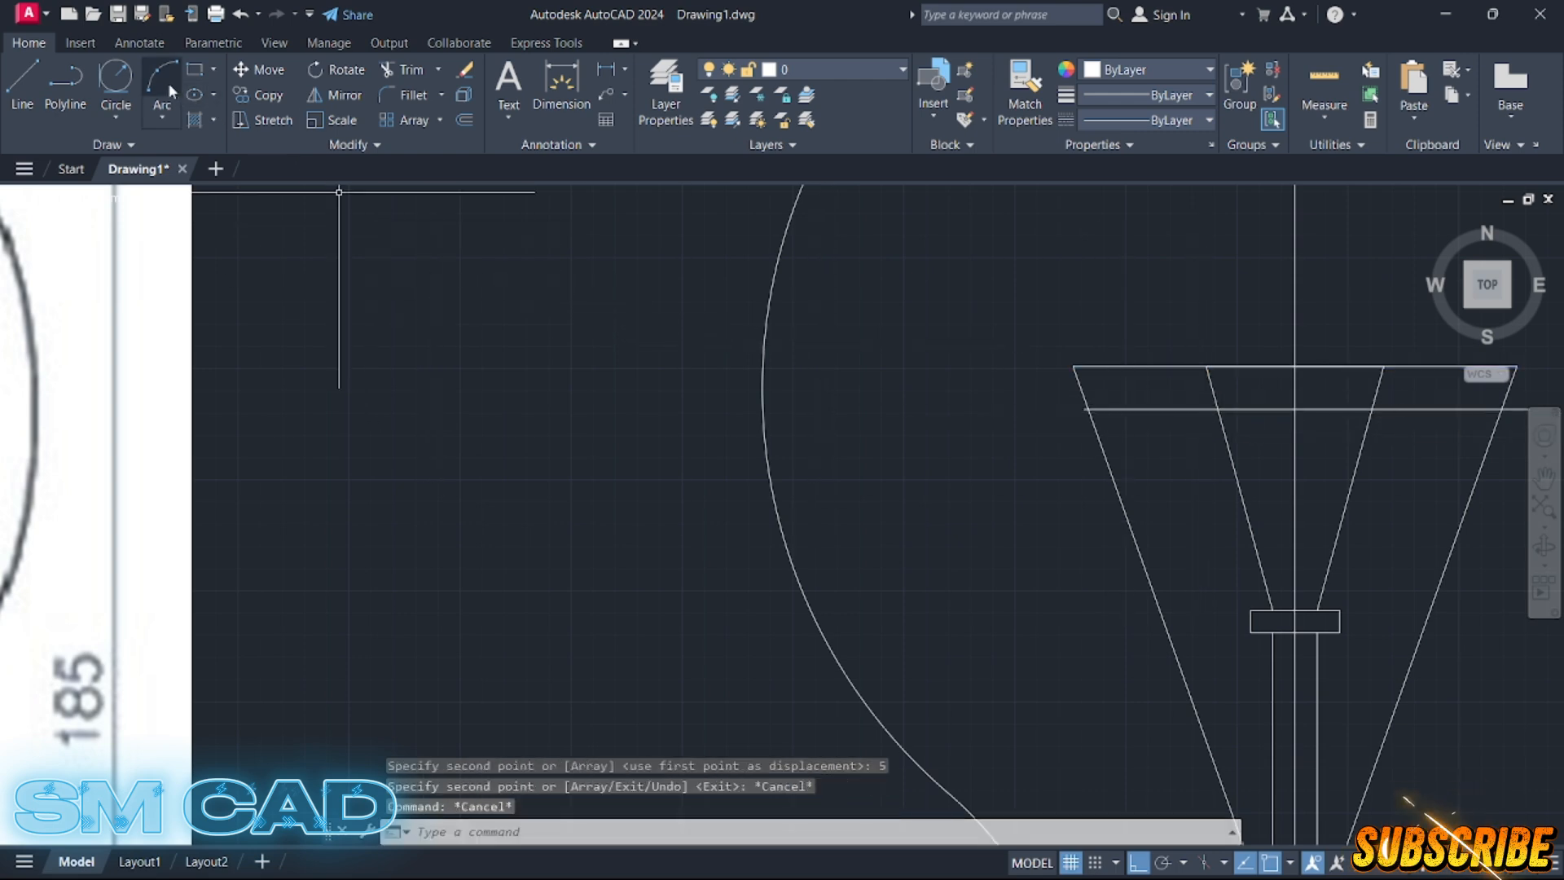
- Draw a three-point arc between the tops of the two left supports, dipping to the lower horizontal line
left_click(167, 119)
left_click(194, 150)
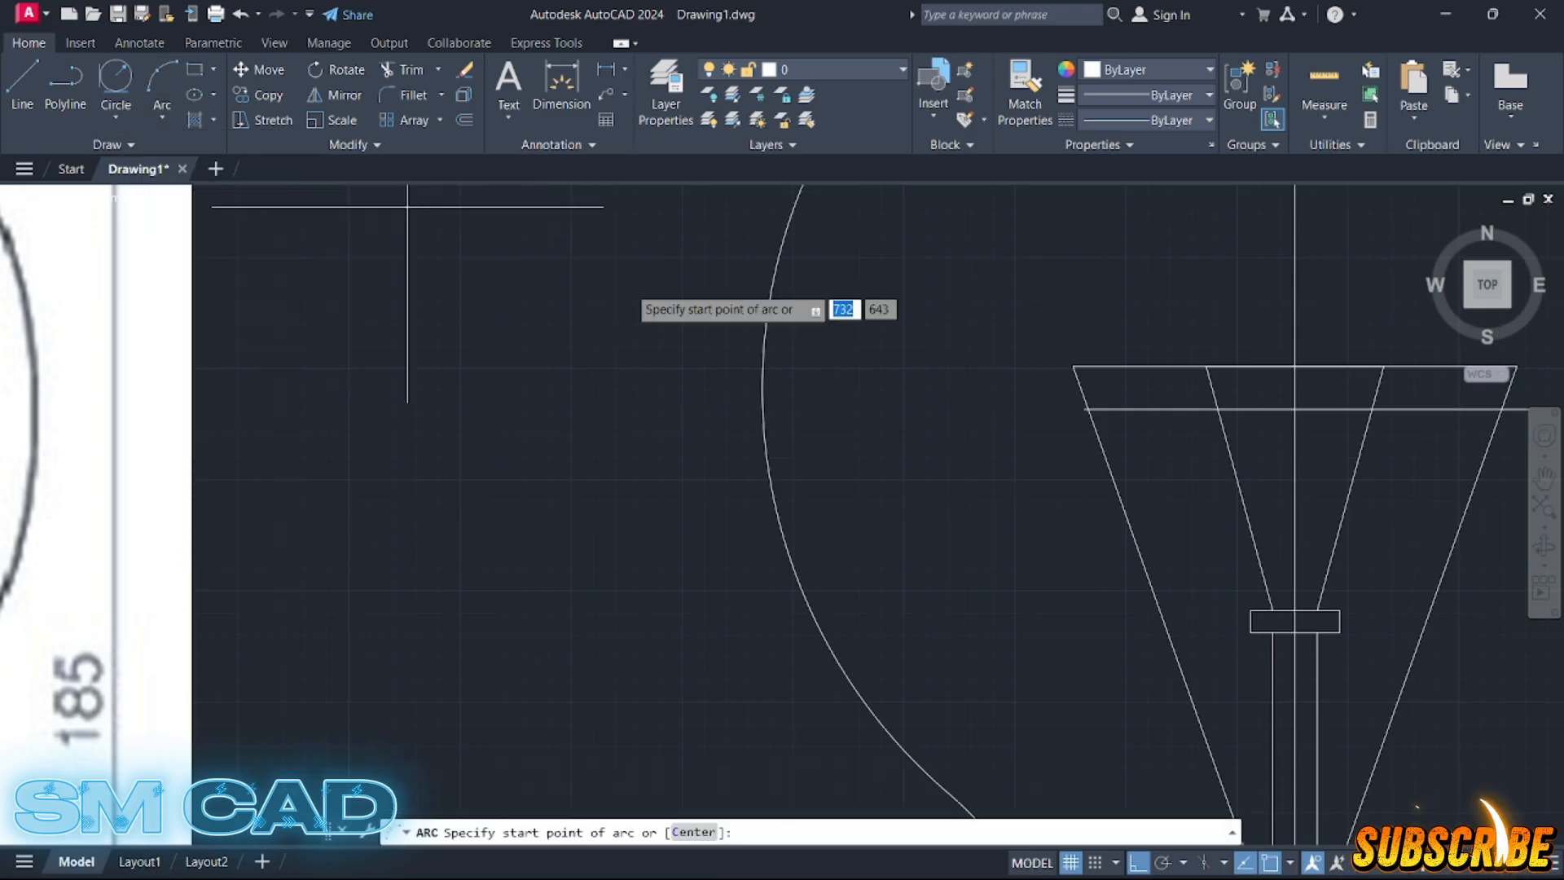
left_click(1074, 367)
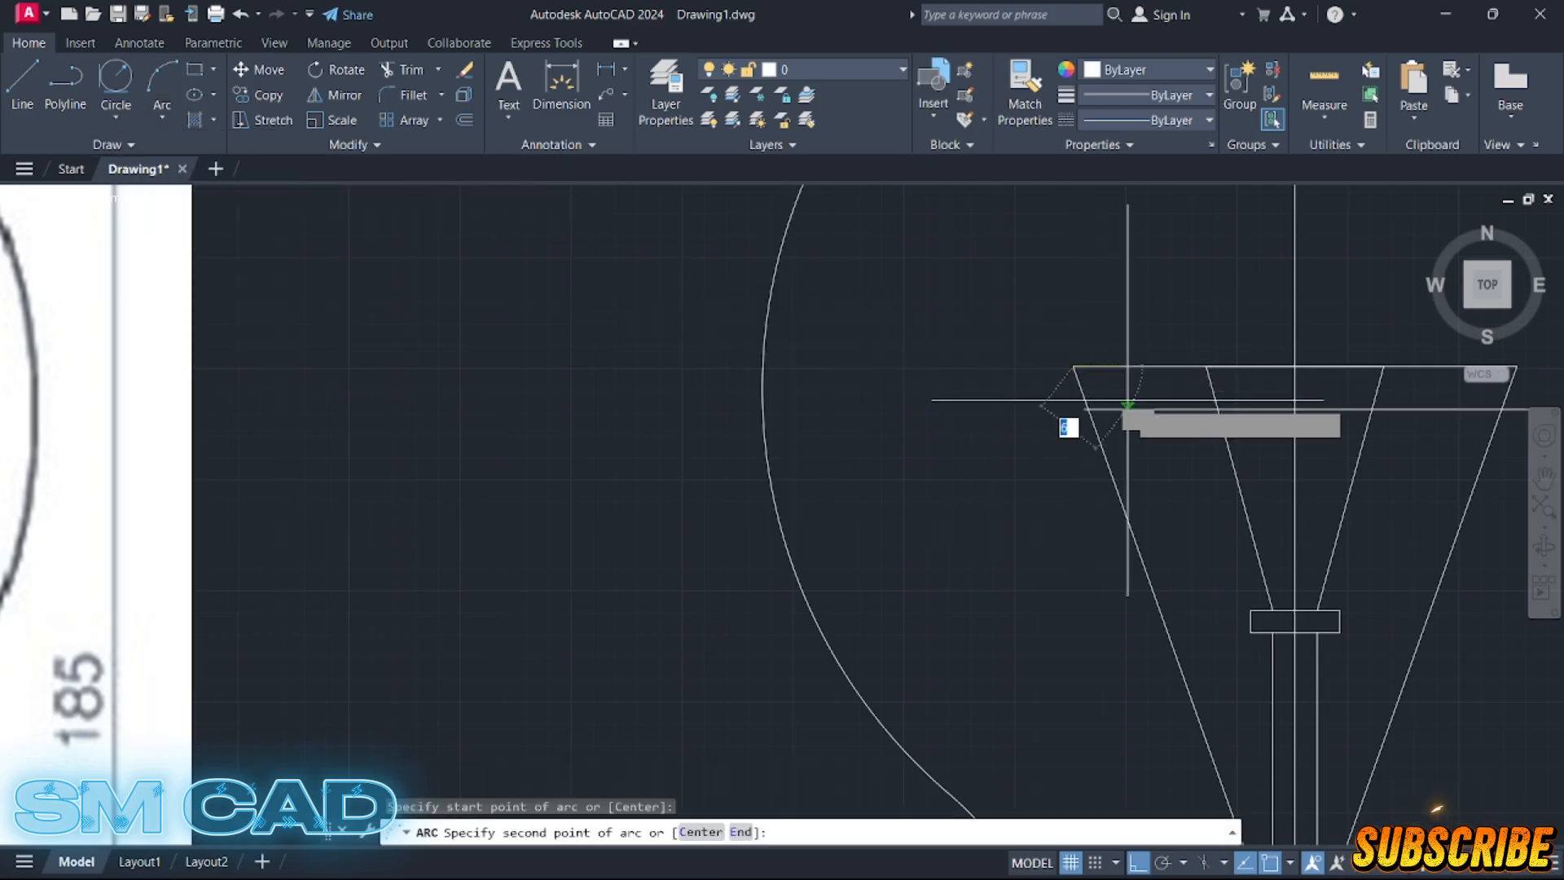
left_click(1094, 407)
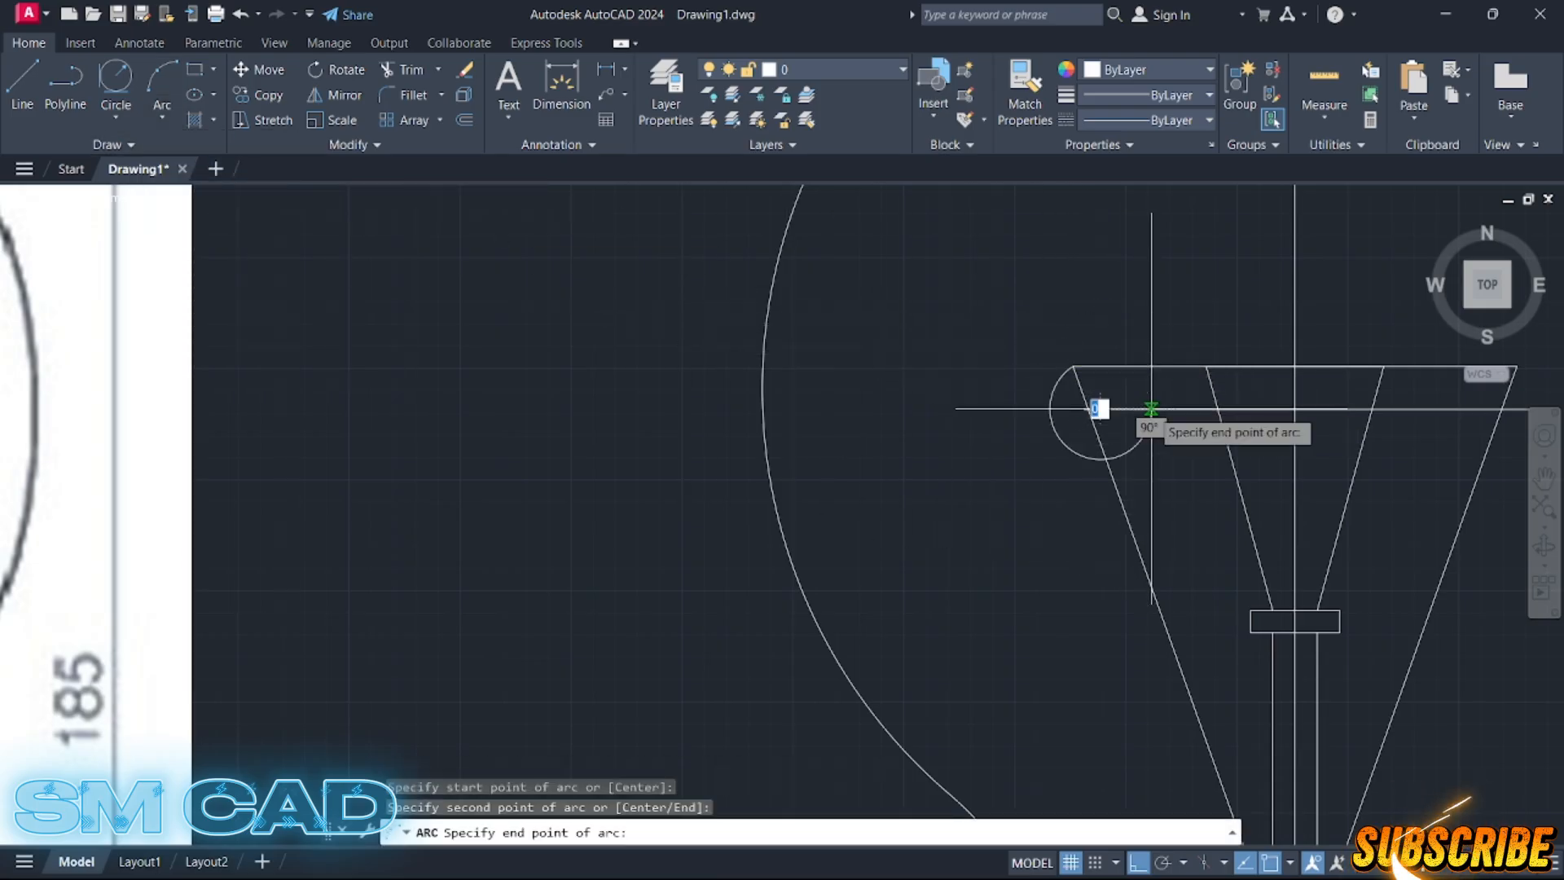
left_click(1206, 367)
- Draw a three-point arc between the tops of the two inner supports, through the lower line's midpoint on the centre line
scroll(1170, 429, "up", 2)
key("Return")
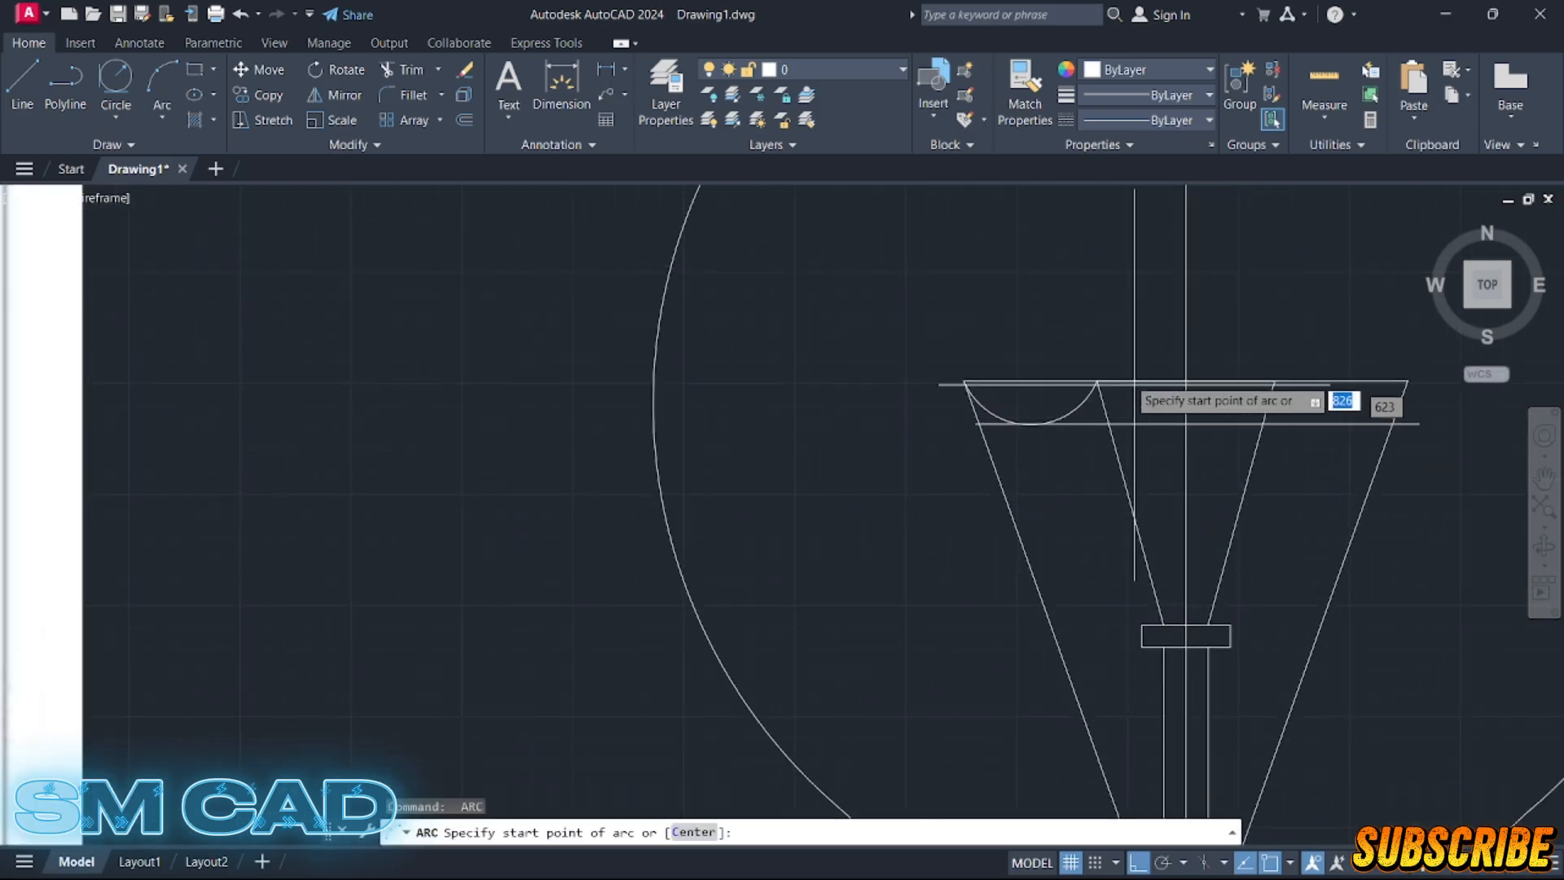
left_click(1097, 381)
left_click(1187, 423)
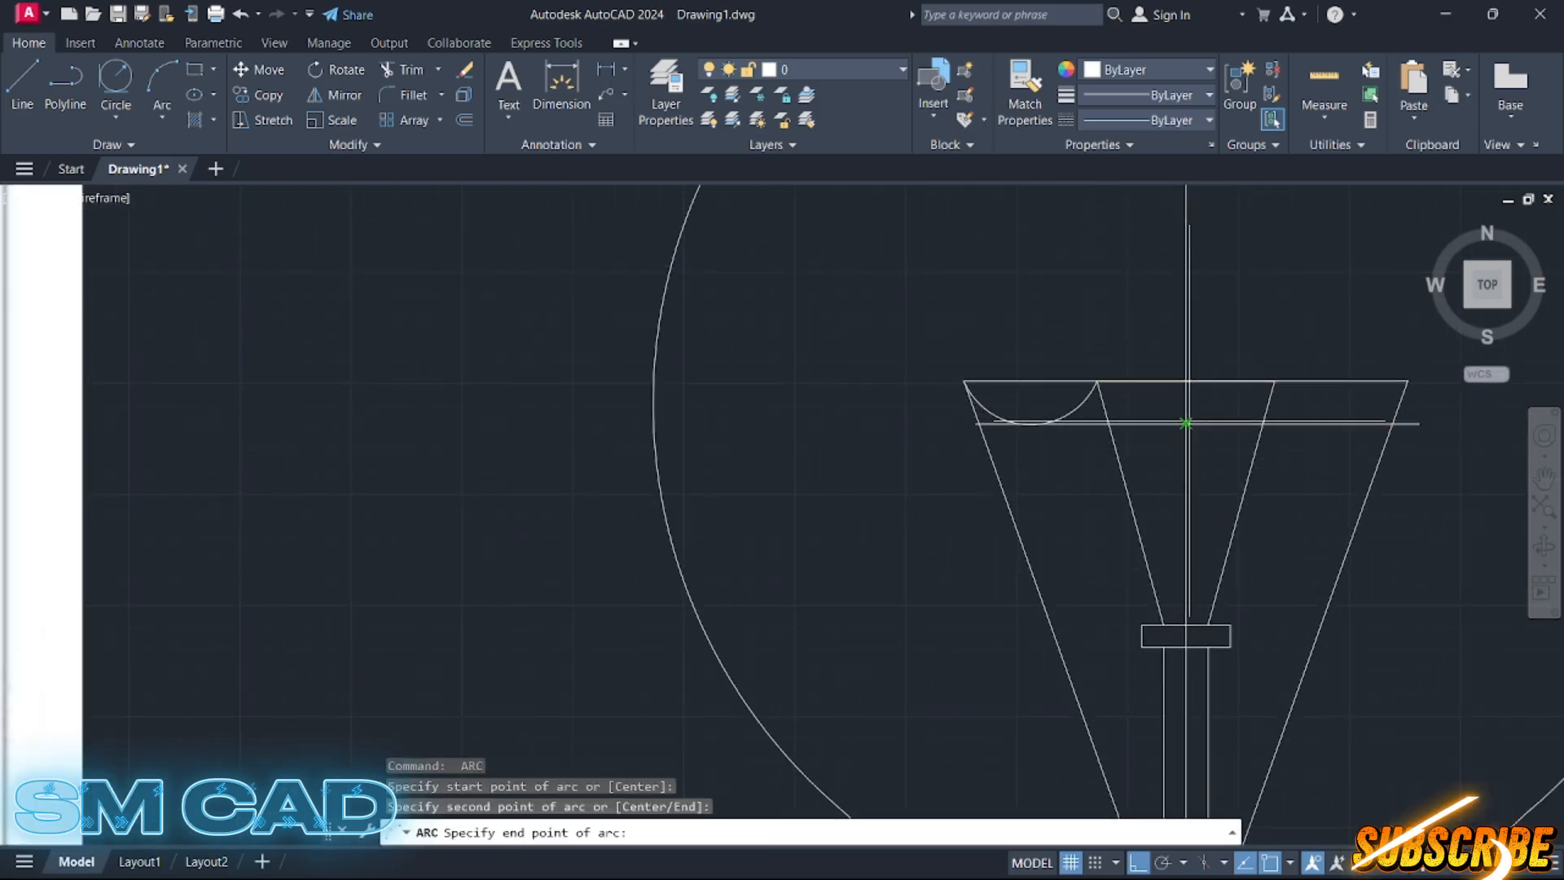
left_click(1275, 381)
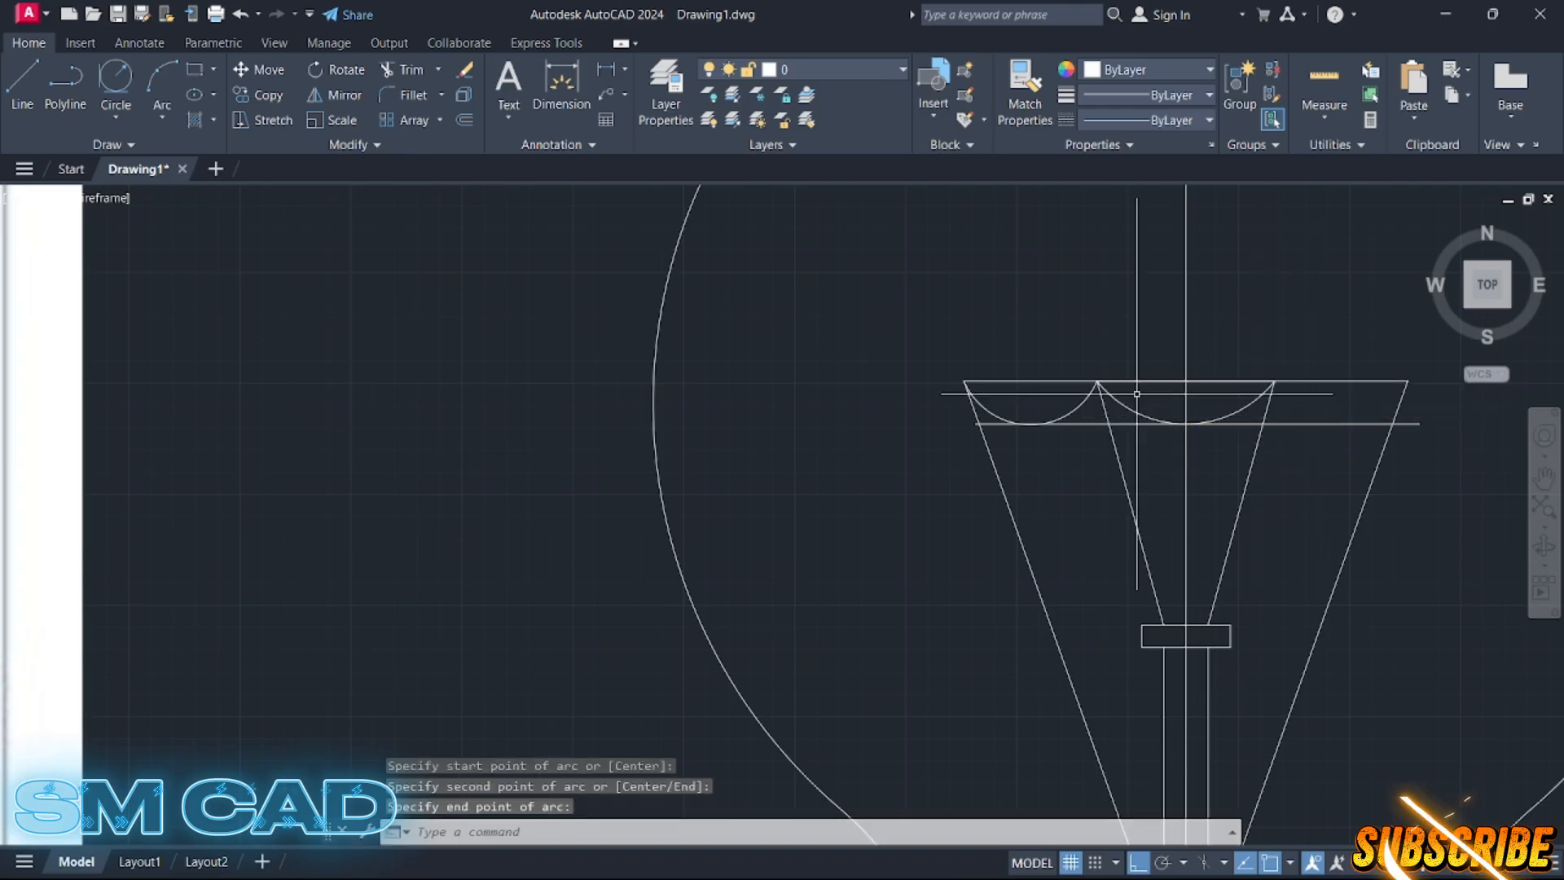
- Mirror the left filament arc about the vertical centre line, keeping the original
left_click(1086, 400)
type("mi")
key("Return")
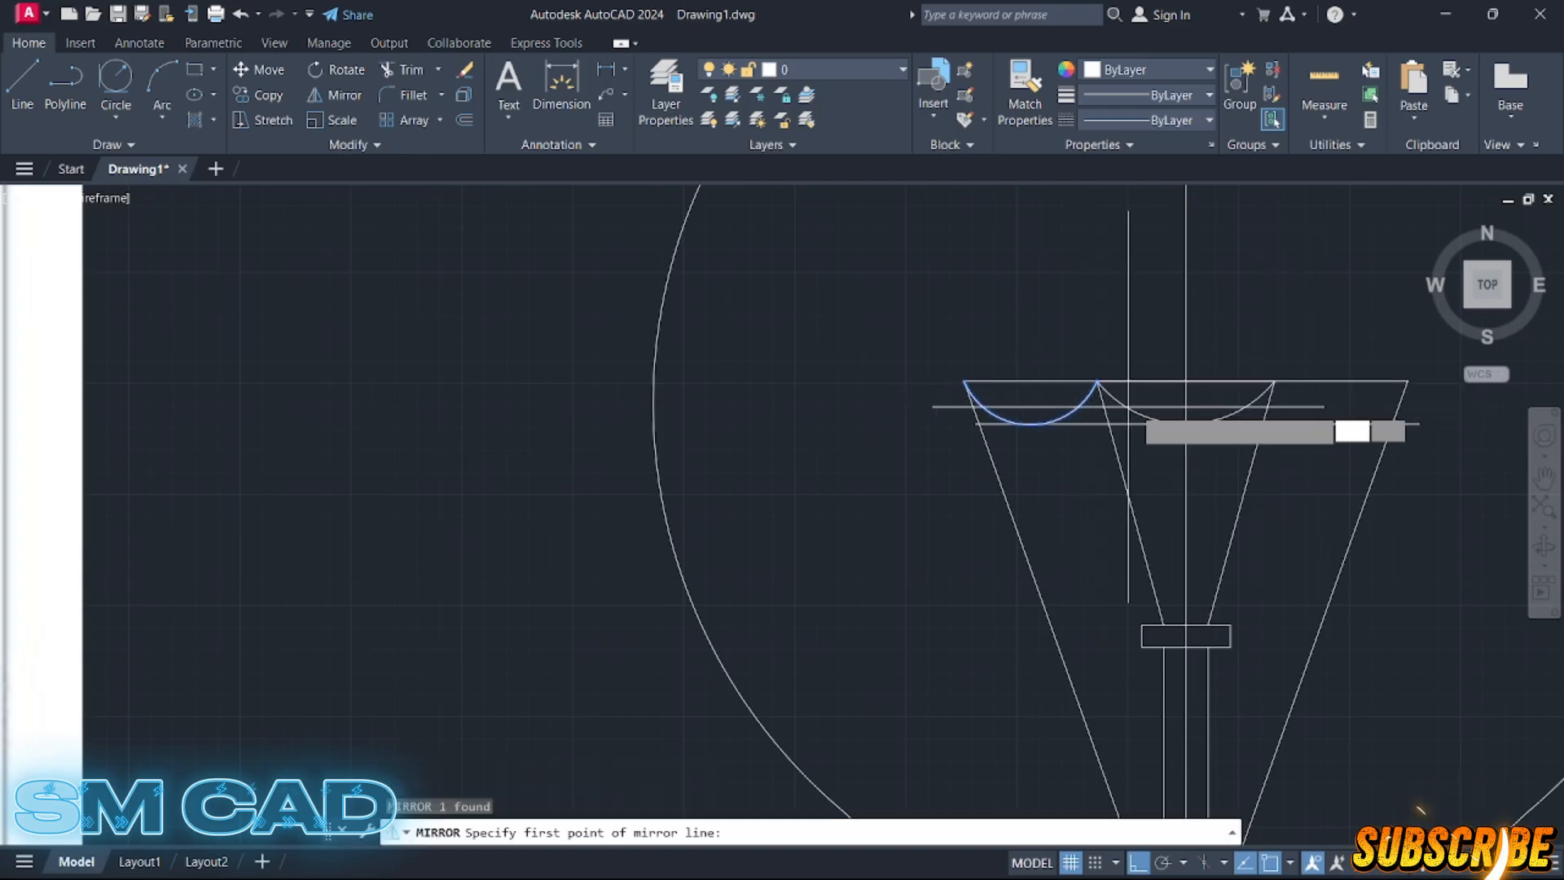
left_click(1187, 423)
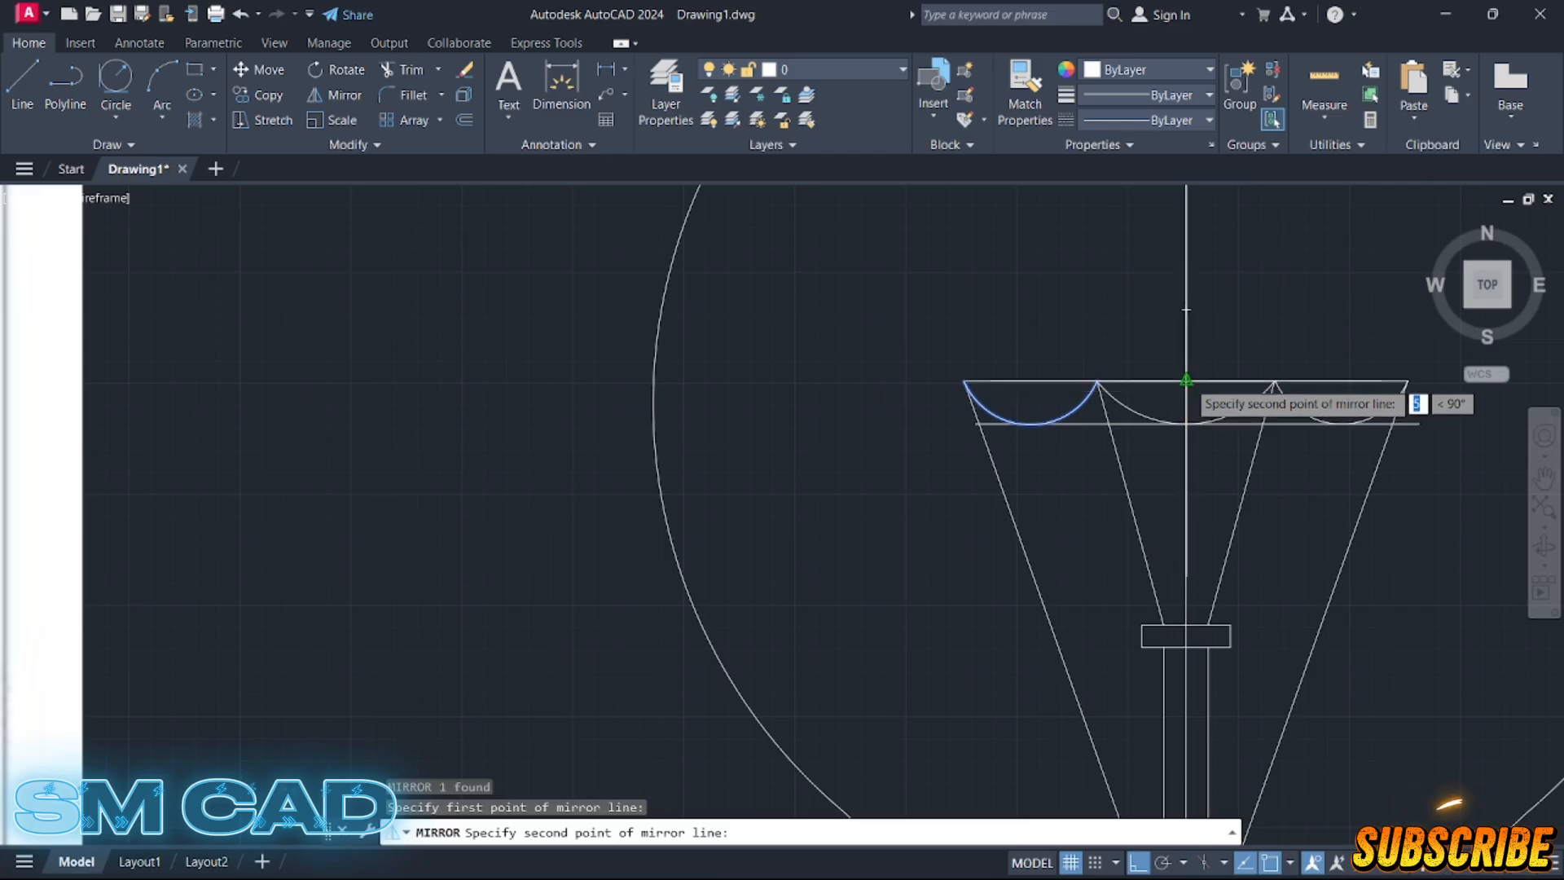
left_click(1186, 309)
key("Return")
- Erase the horizontal construction lines at the filament: the lower copy, the 50-long line and the 20-long line
scroll(1232, 422, "down", 4)
scroll(1261, 428, "up", 4)
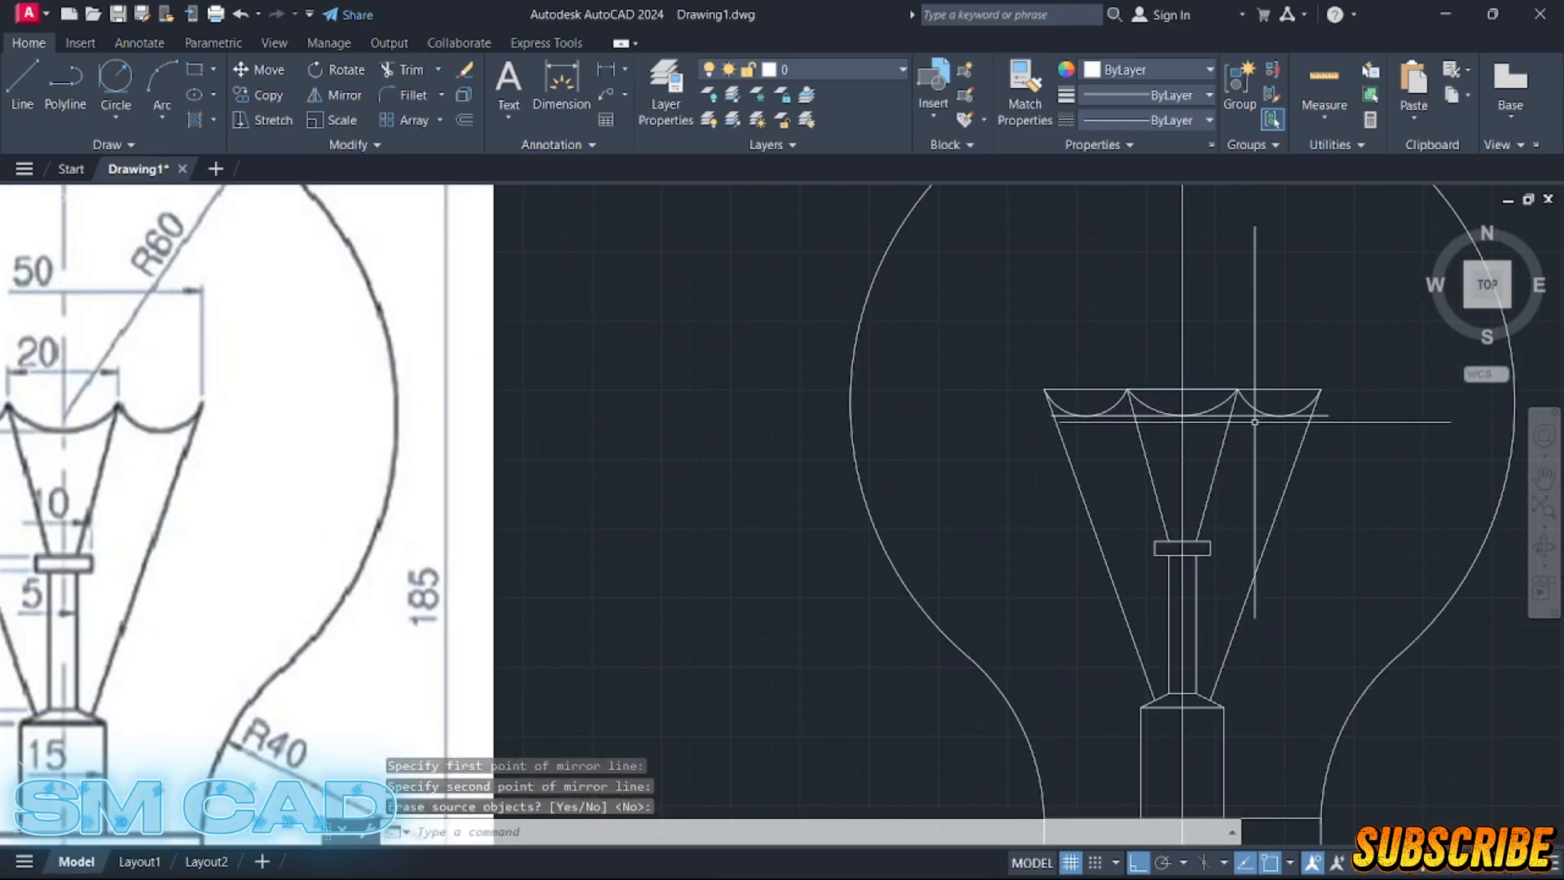
left_click(1243, 415)
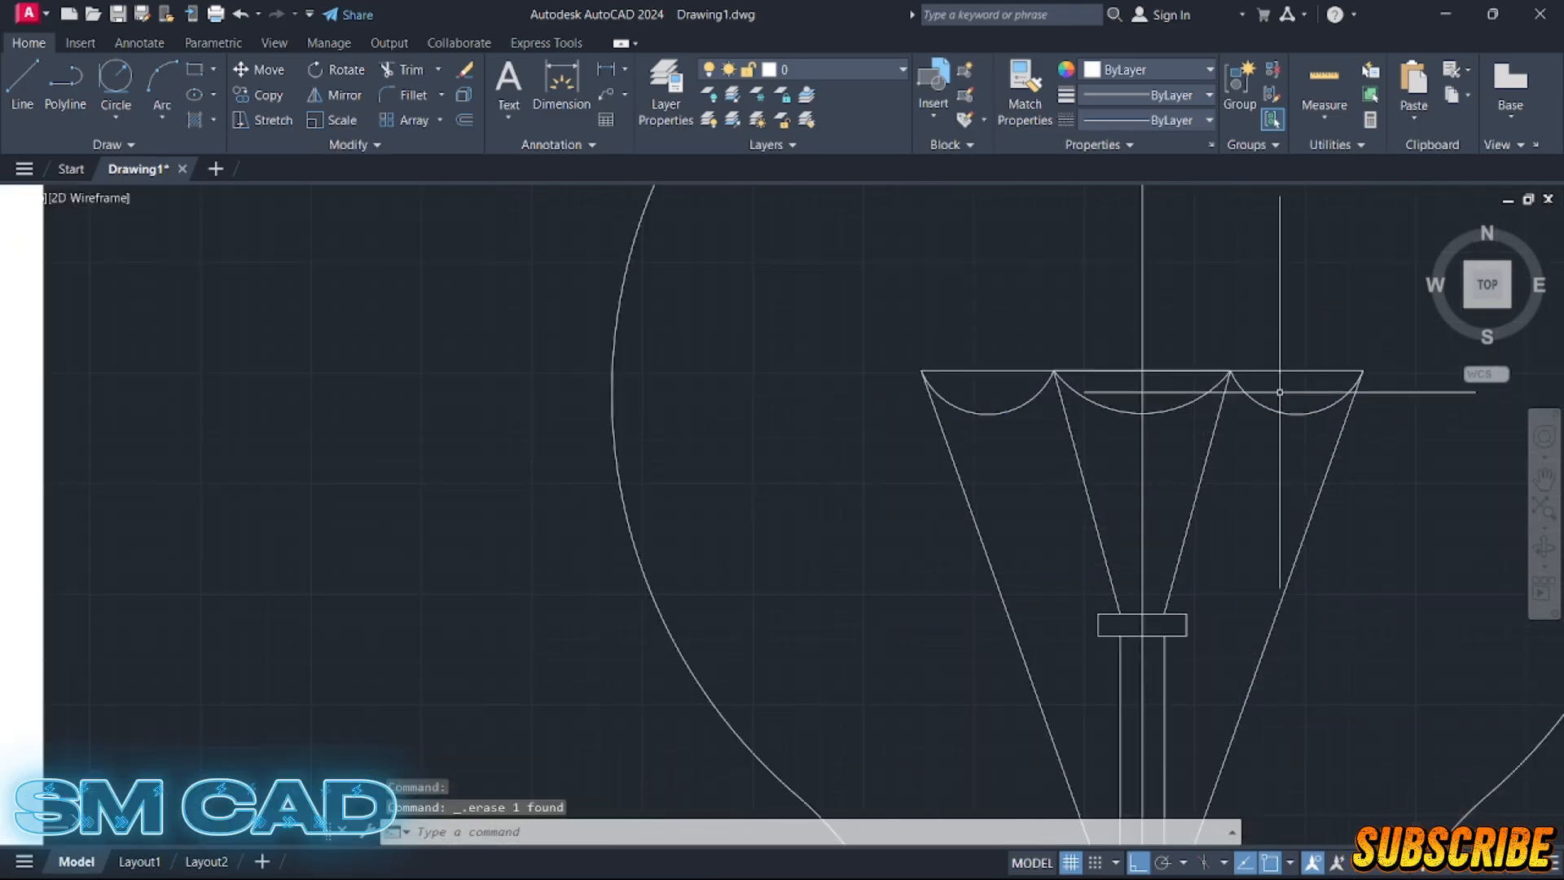
key("Delete")
left_click(1209, 349)
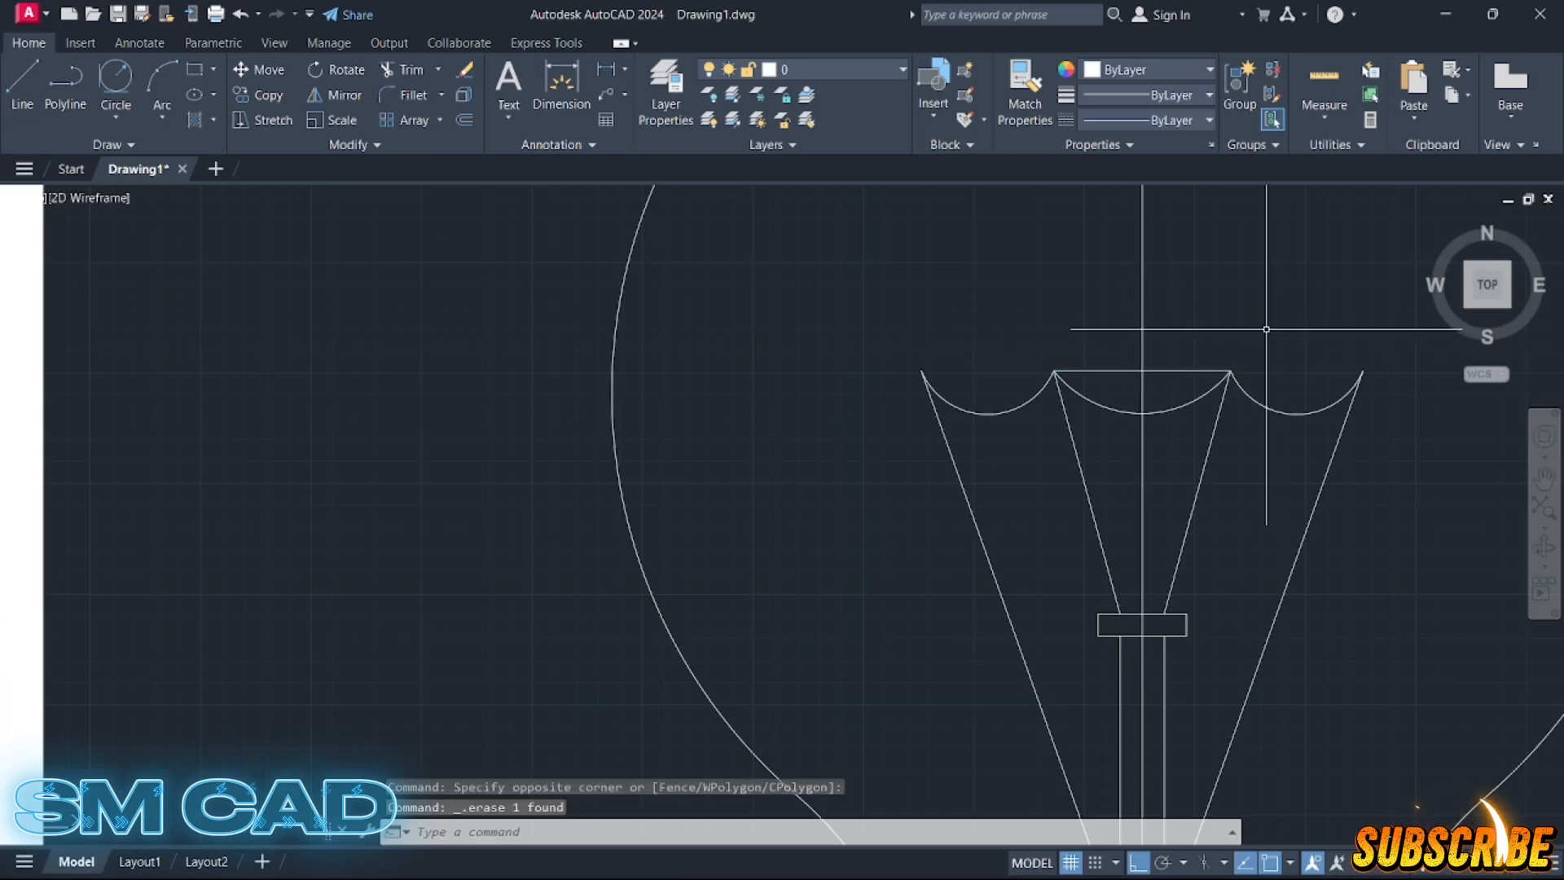
left_click(1186, 384)
key("Delete")
- Erase the vertical centre line running through the bulb
scroll(1214, 348, "down", 4)
left_click(1212, 312)
left_click(1165, 314)
key("Delete")
scroll(1183, 316, "down", 2)
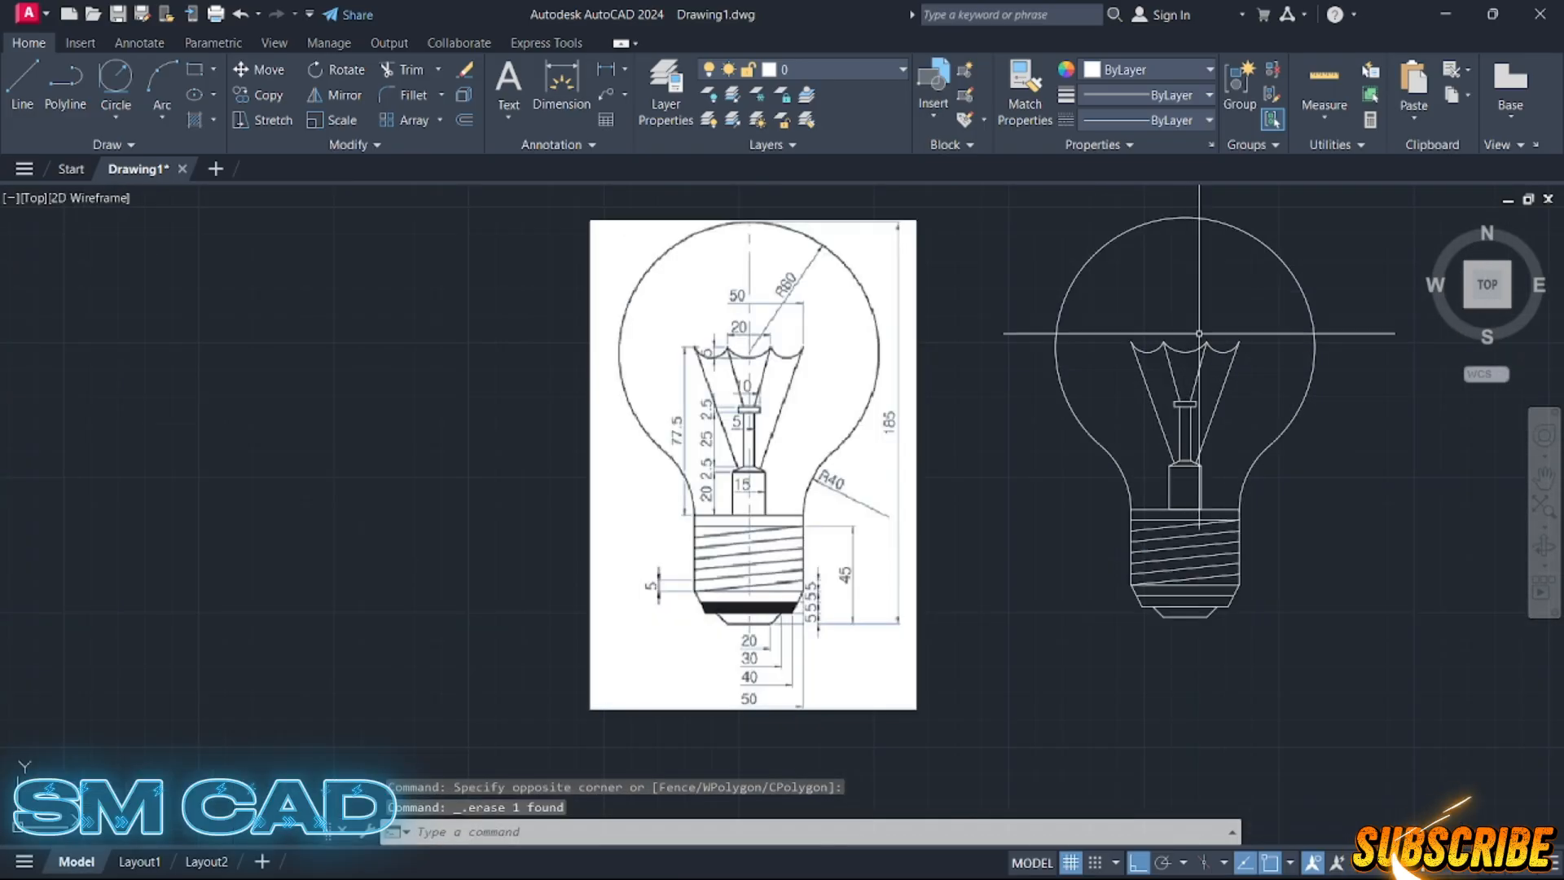
middle_click_drag(1198, 338, 1081, 393)
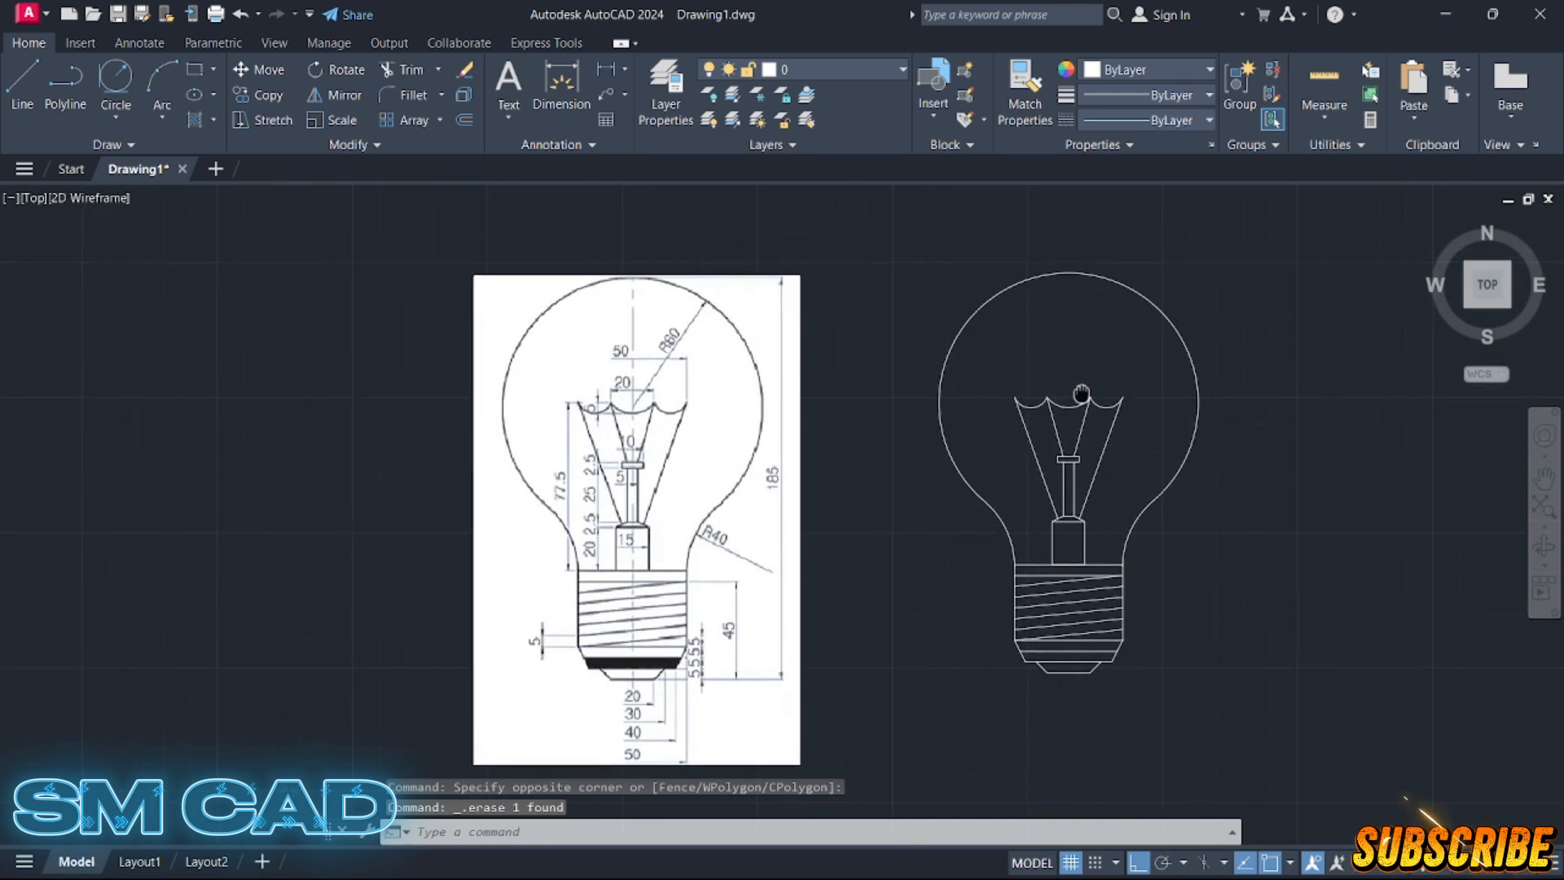